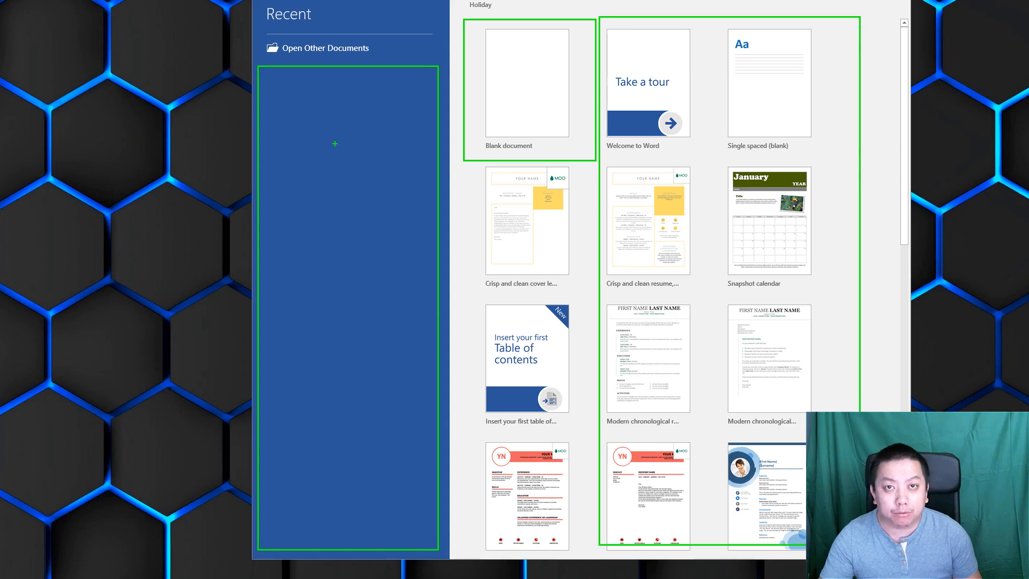
- Leave the Word start screen to get a new blank document
key(Escape)
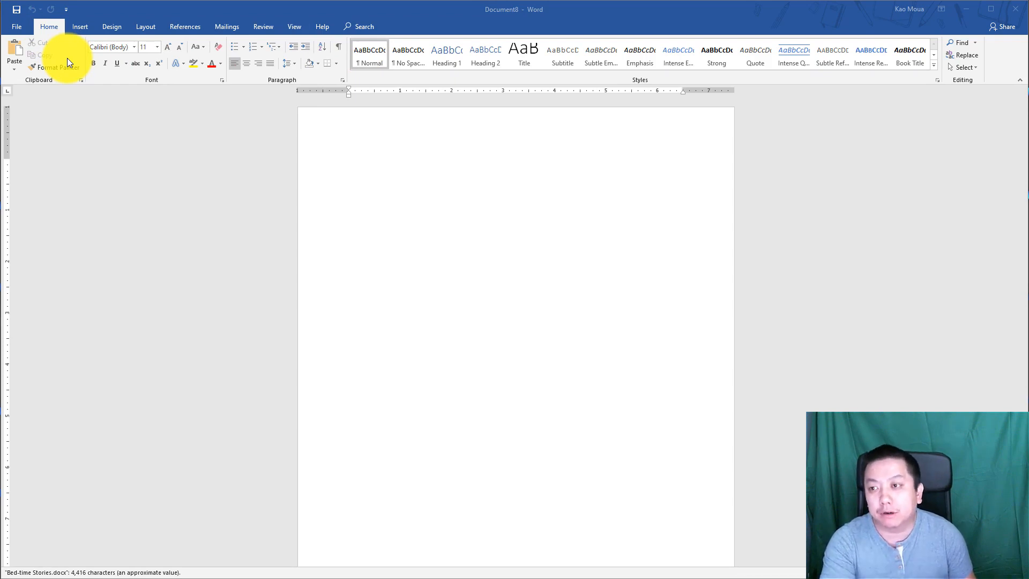
click(53, 28)
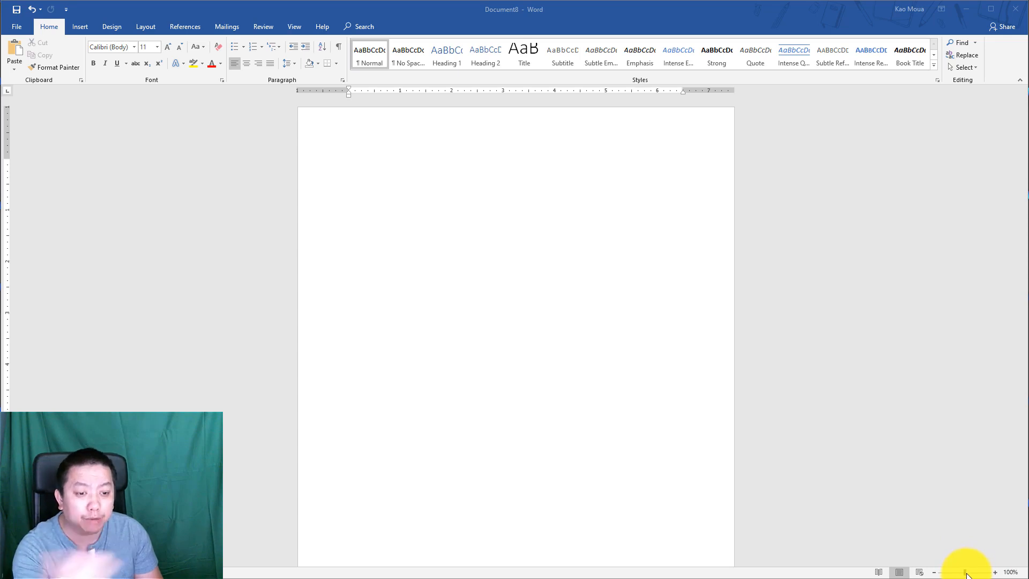
- Try out the zoom slider and the zoom +/- buttons, then scroll down the page
click(968, 574)
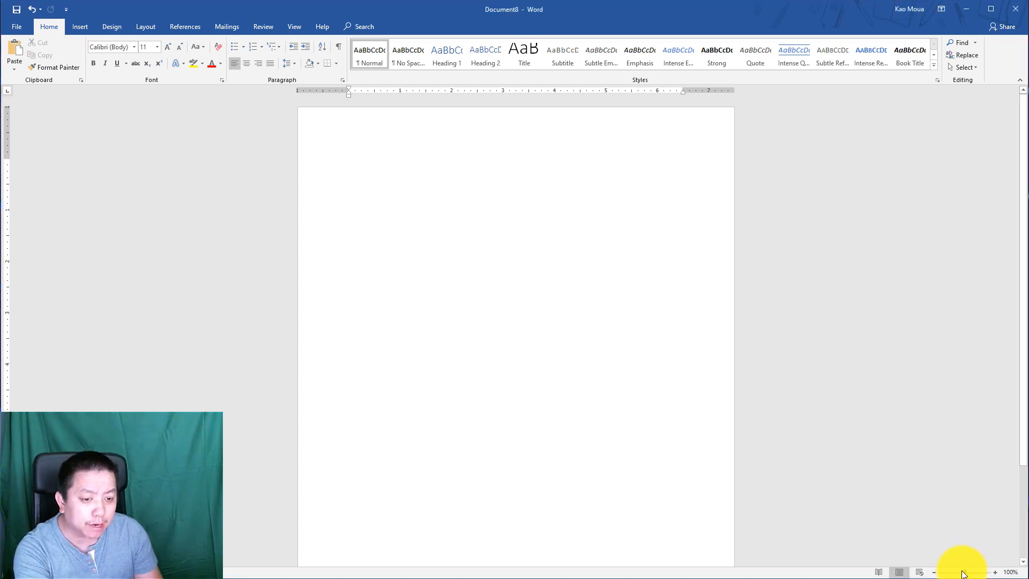
drag(964, 574, 973, 574)
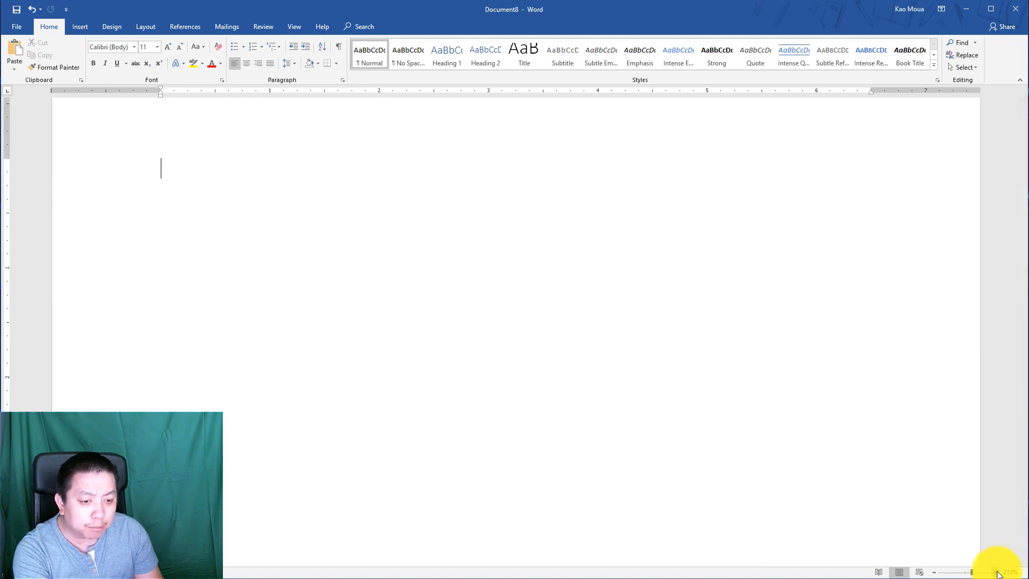
click(995, 574)
click(996, 574)
click(996, 574)
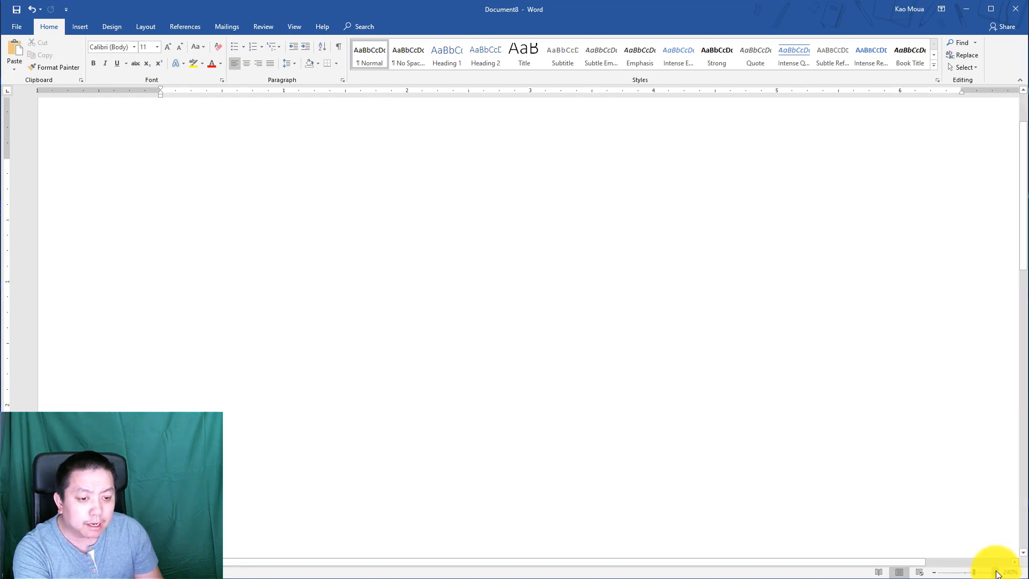
click(934, 573)
click(934, 573)
ctrl+scroll(933, 574, down, 7)
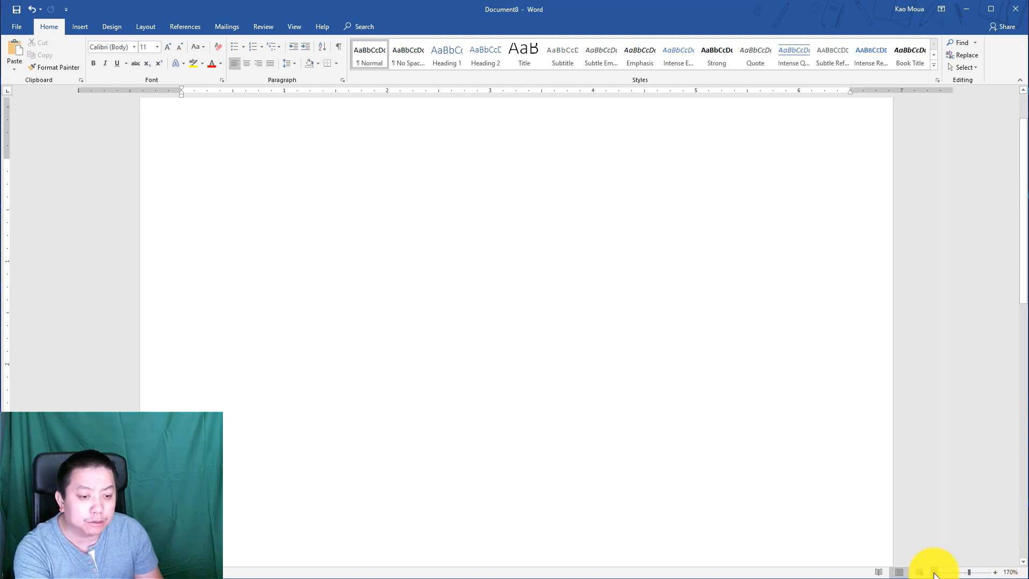
ctrl+scroll(933, 574, down, 2)
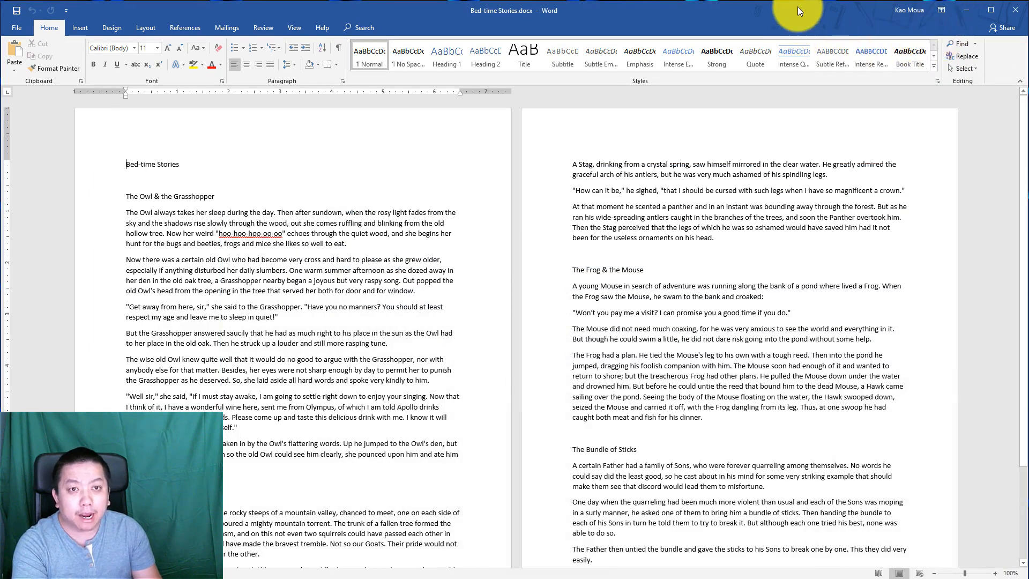
- Switch Bed-time Stories.docx into Read Mode from the status bar
scroll(680, 407, down, 1)
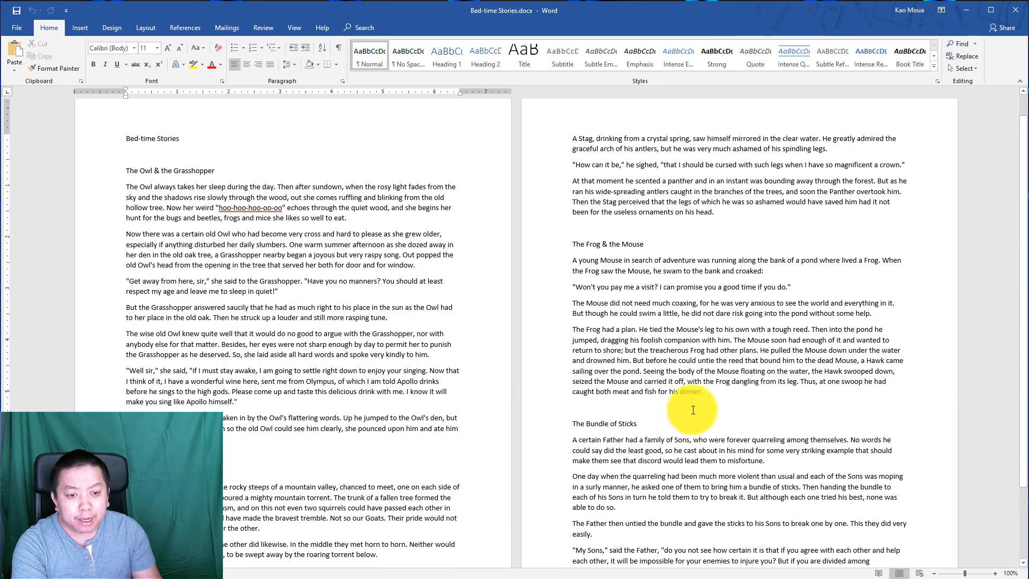
click(879, 573)
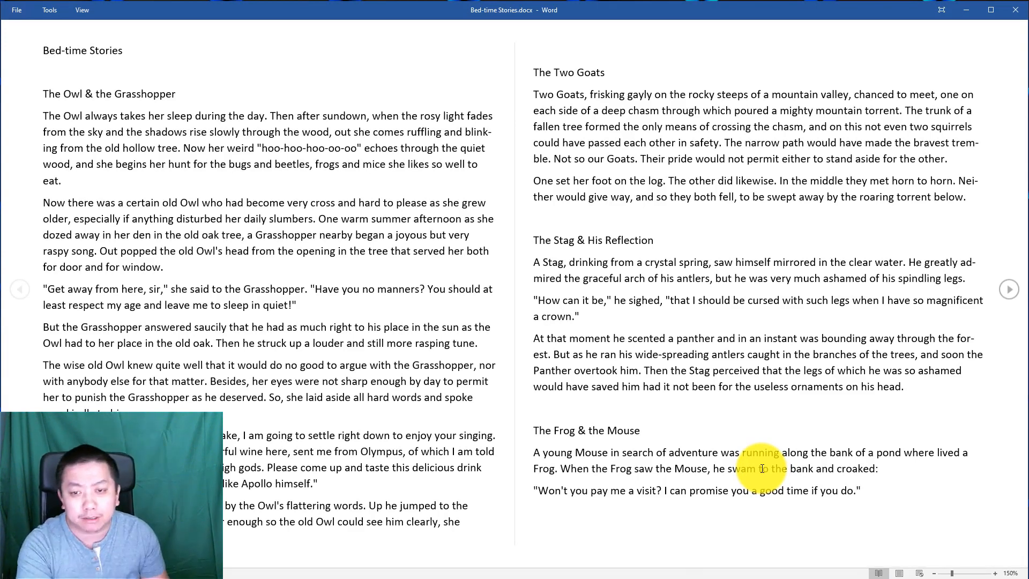
click(1009, 294)
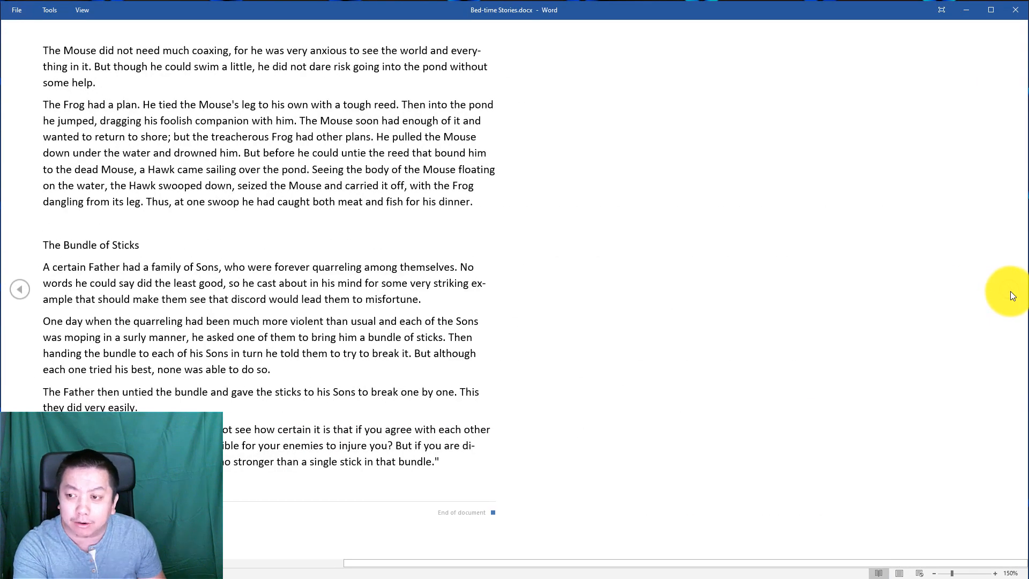
click(7, 290)
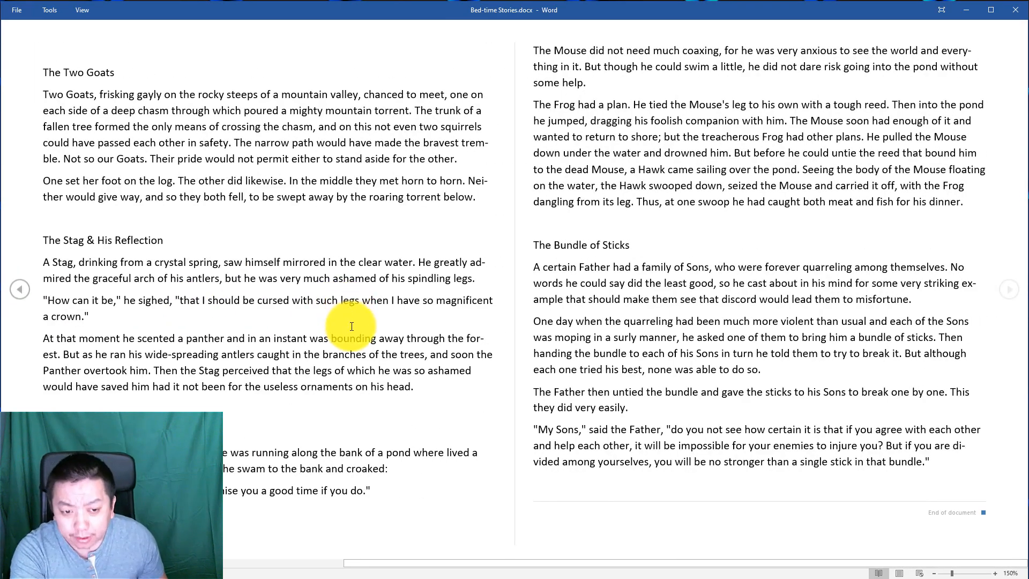
scroll(351, 327, up, 1)
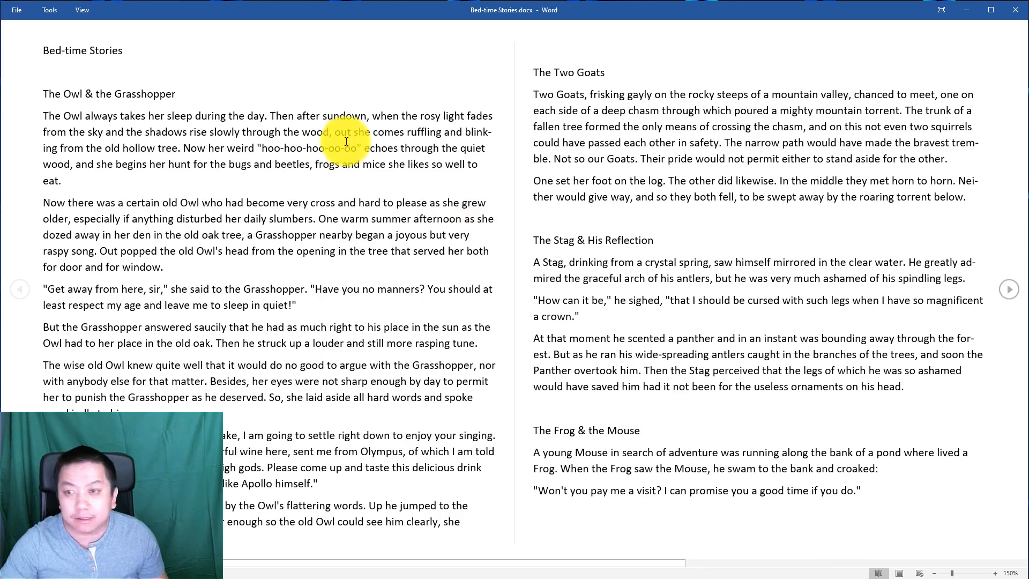
triple_click(188, 92)
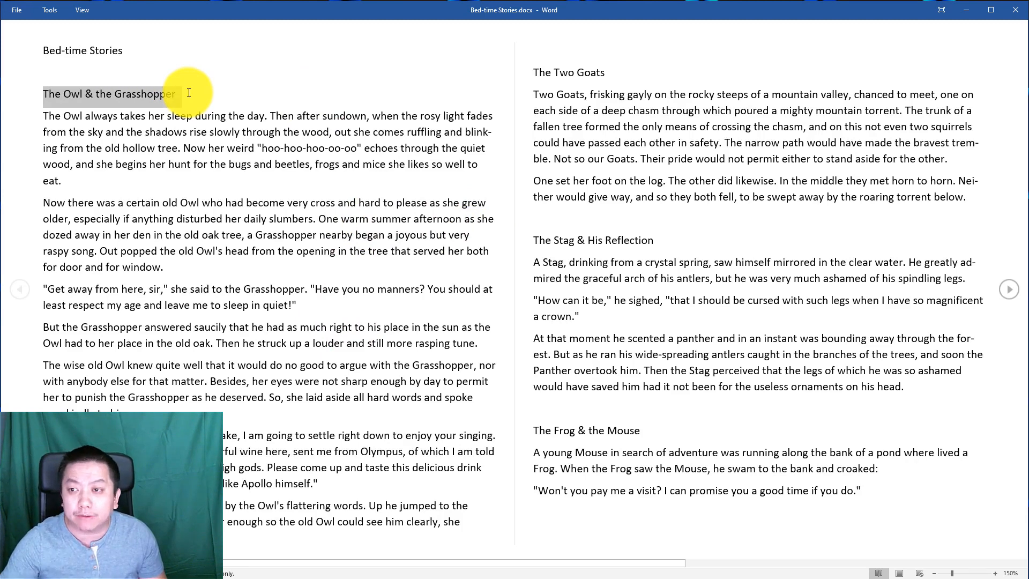
click(164, 106)
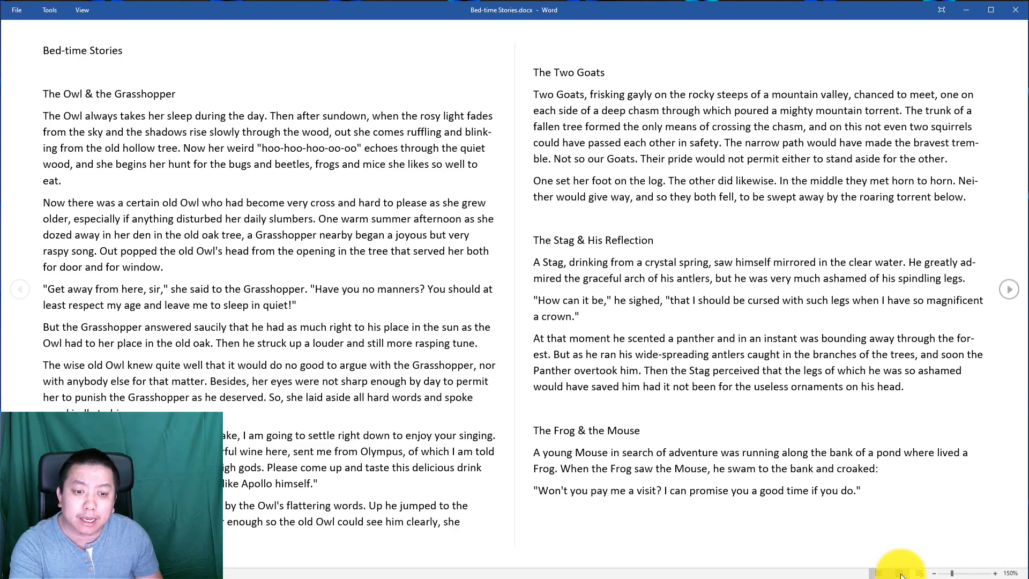
- Choose View > Edit Document to leave Read Mode
click(52, 8)
click(73, 10)
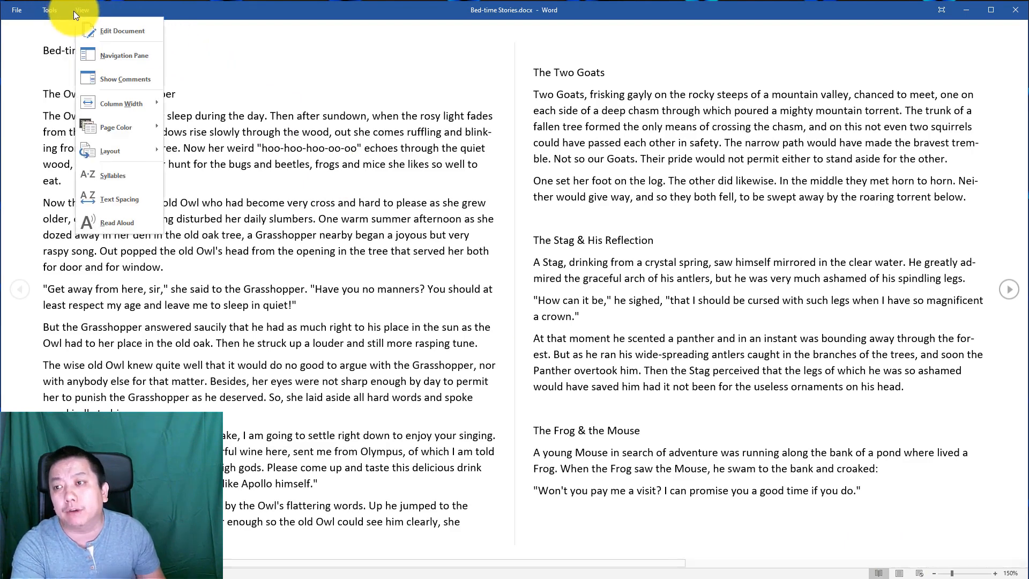
click(110, 31)
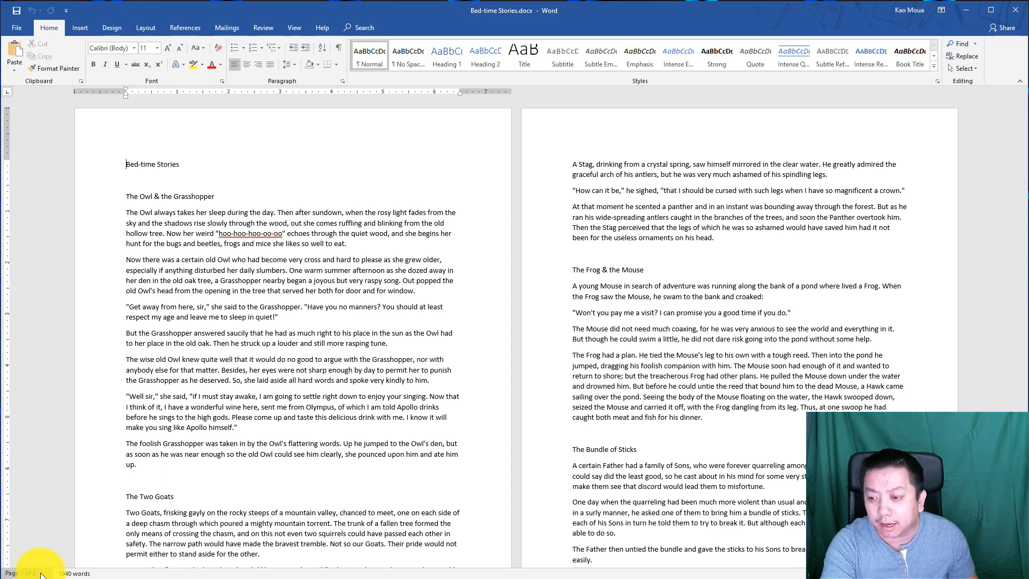
- Place the cursor in the Owl story, then create a new blank document with Ctrl+N
click(158, 427)
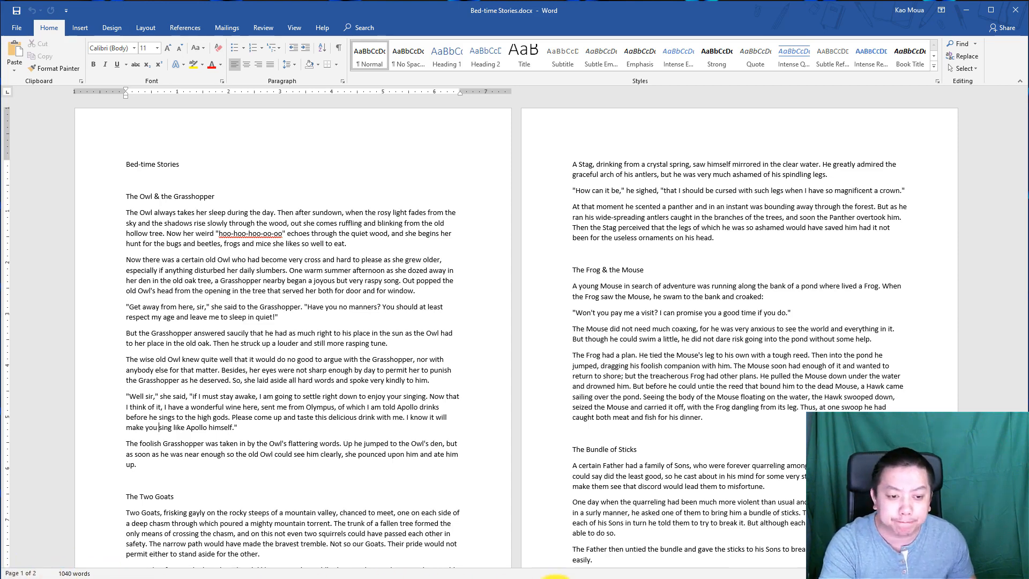
key(ctrl+n)
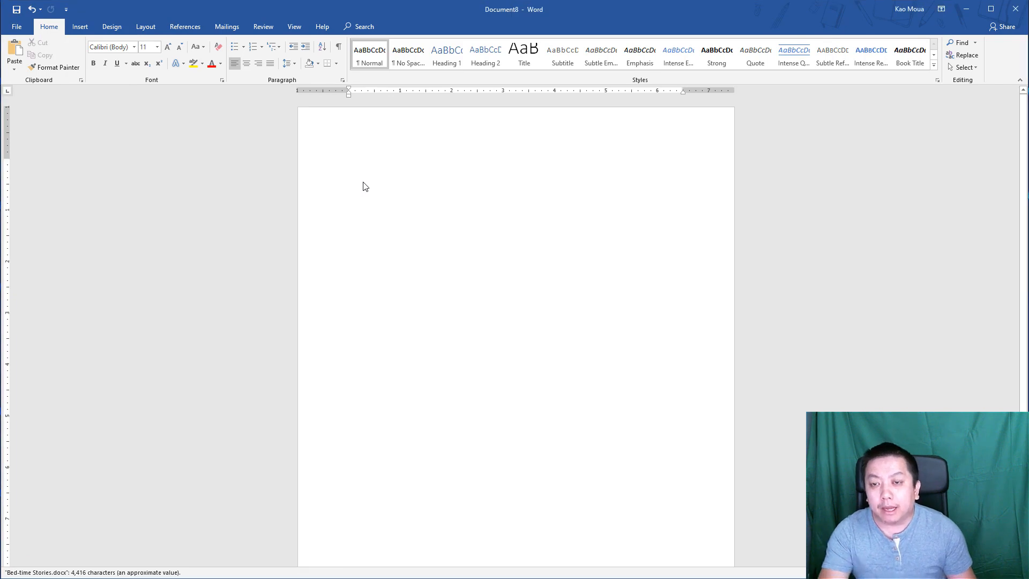
- Type 'Start typing.' at the top of the new document
text(Sta)
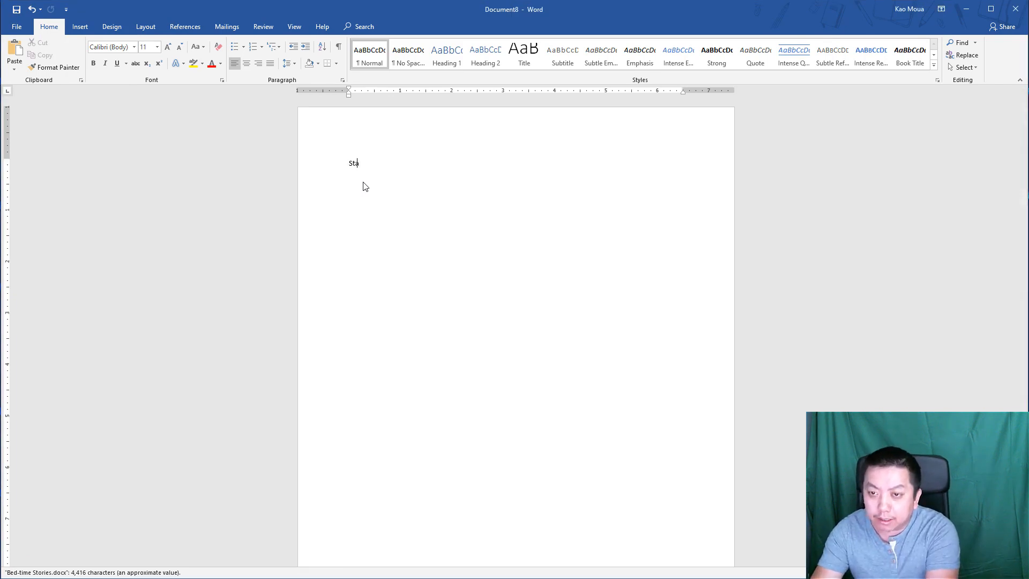
text(rt typing.)
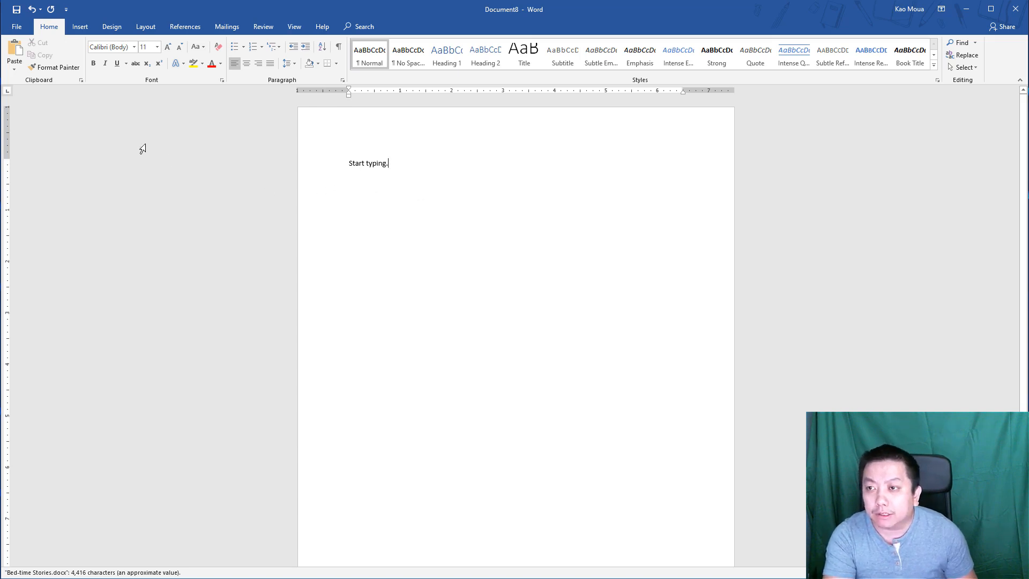
- Go to File > Save As for the new document
click(20, 28)
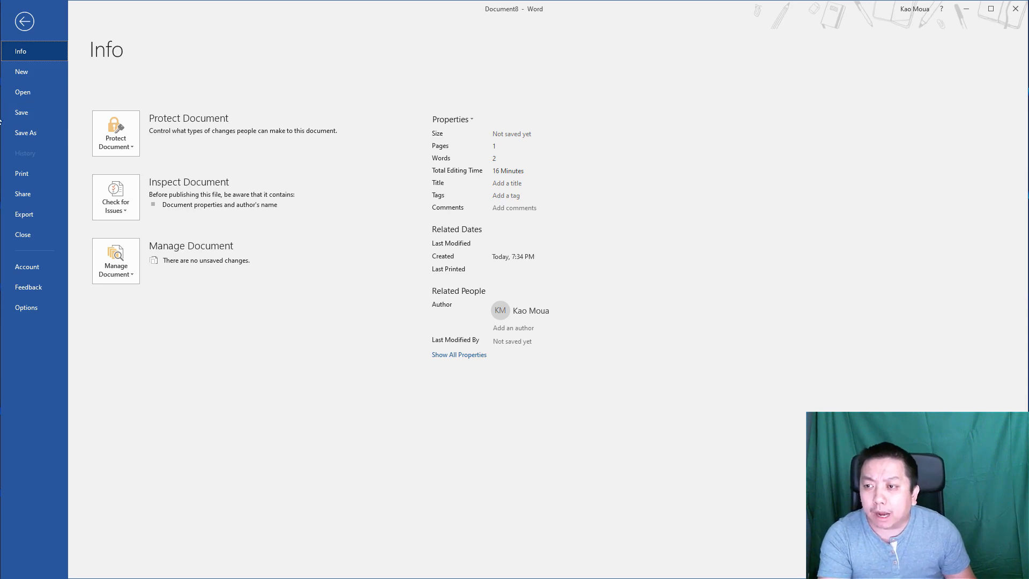
click(46, 115)
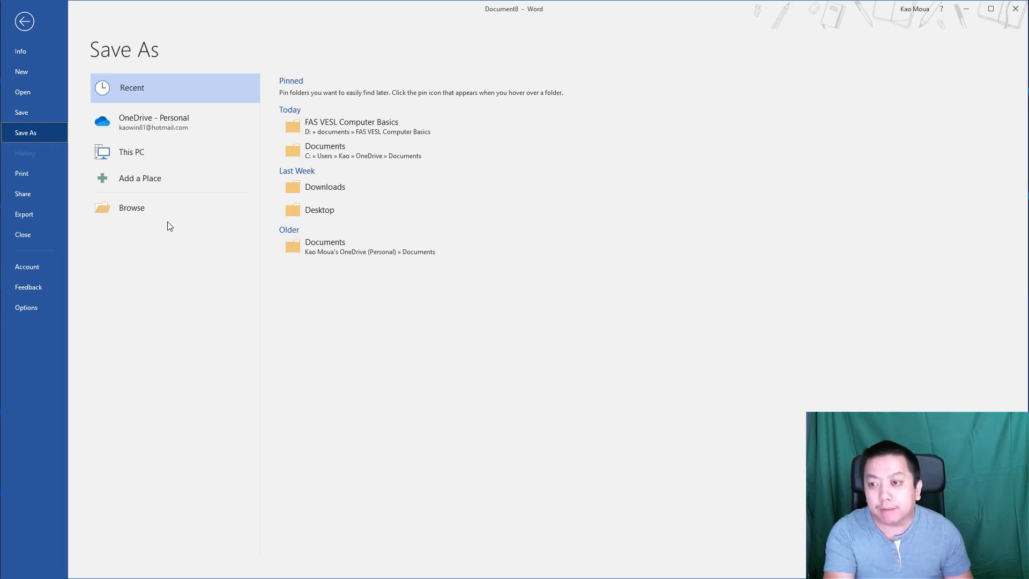
- Choose Browse to bring up the Save As dialog
click(134, 209)
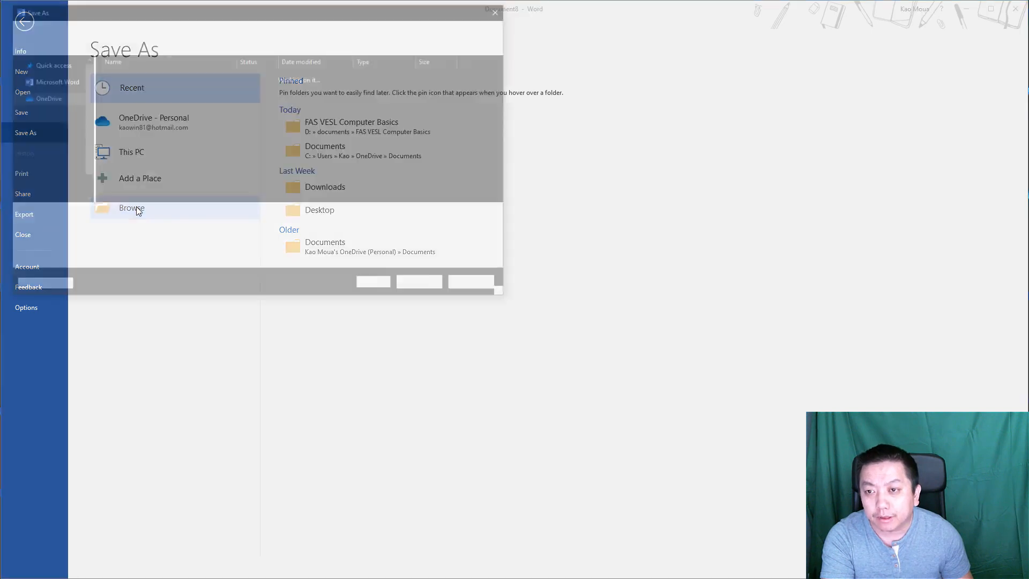
- Pick the bh ch6 folder and save the file under the name Start typing.docx
click(137, 116)
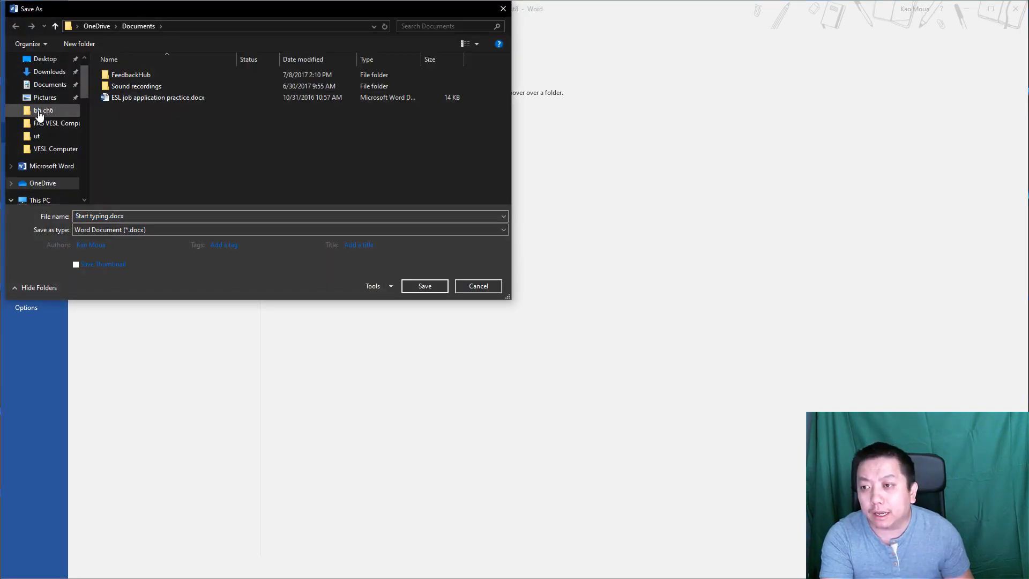
click(38, 112)
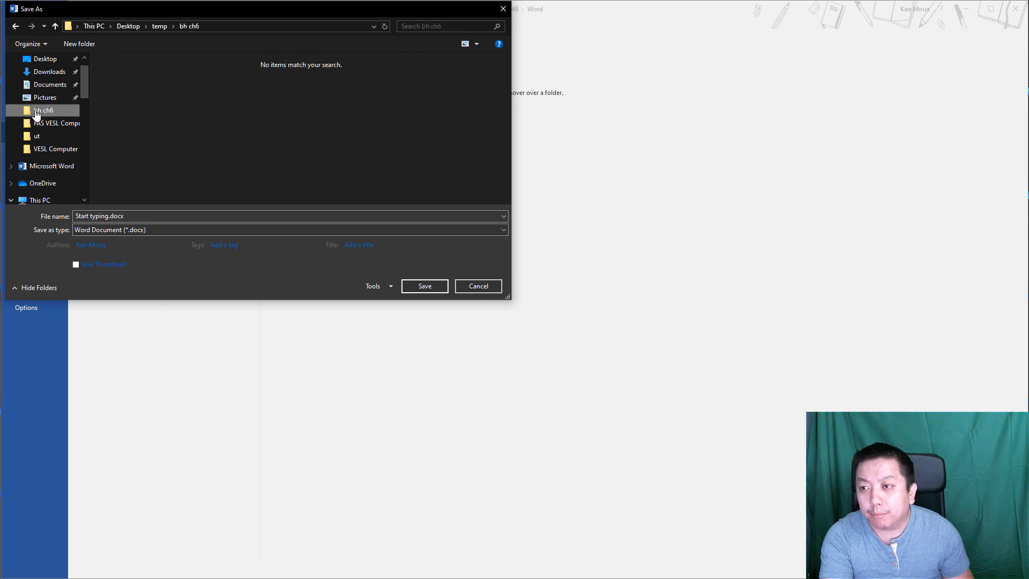
click(124, 216)
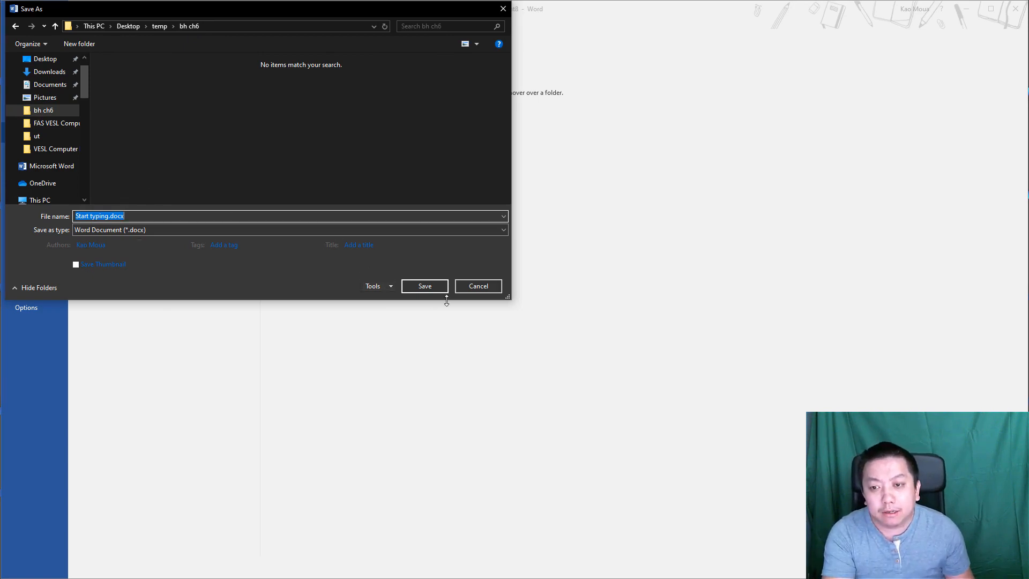
click(421, 285)
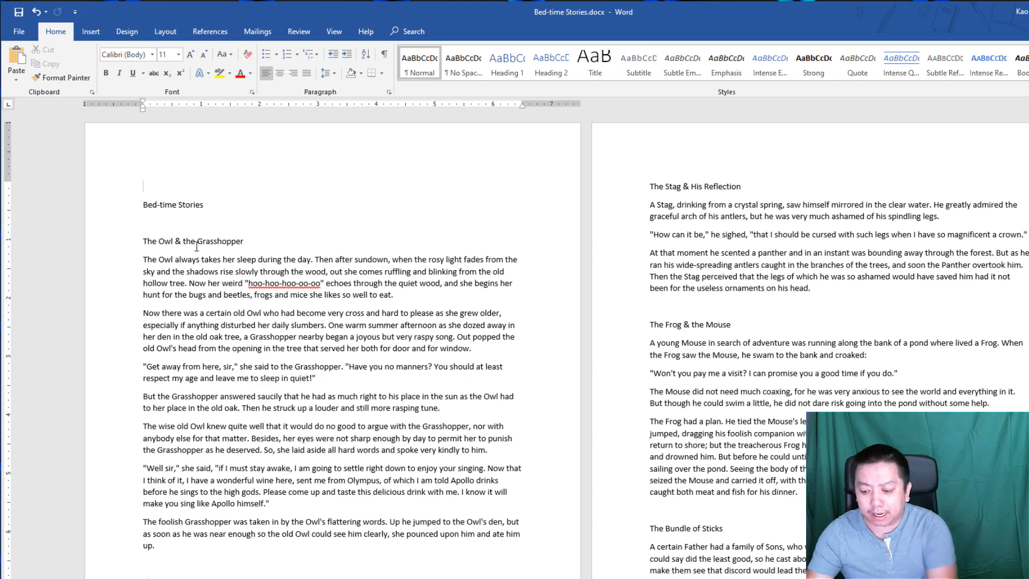
- Type 'Start typing.' on the empty first line and after The Owl & the Grasshopper heading
text(Start typing.)
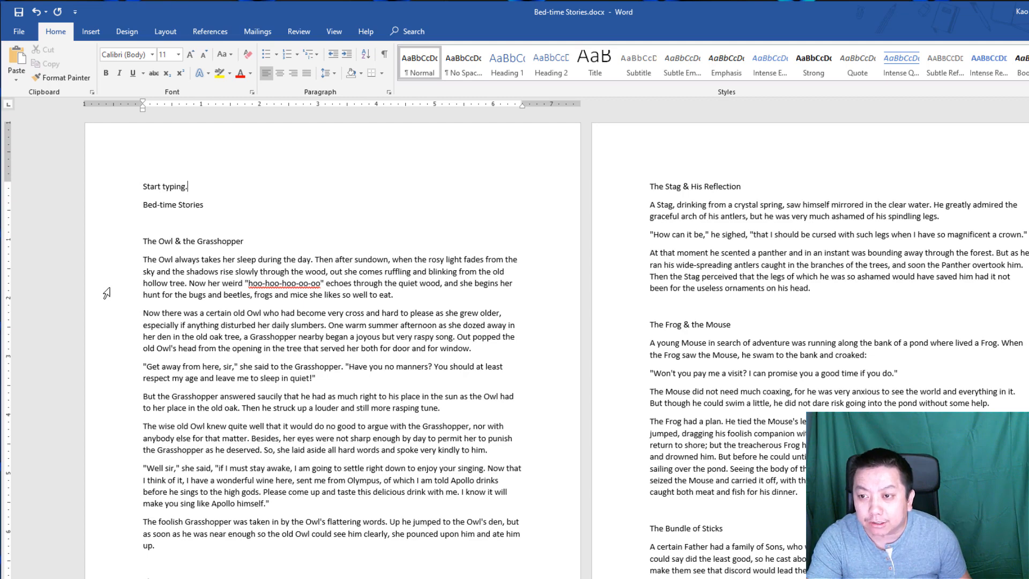
click(246, 240)
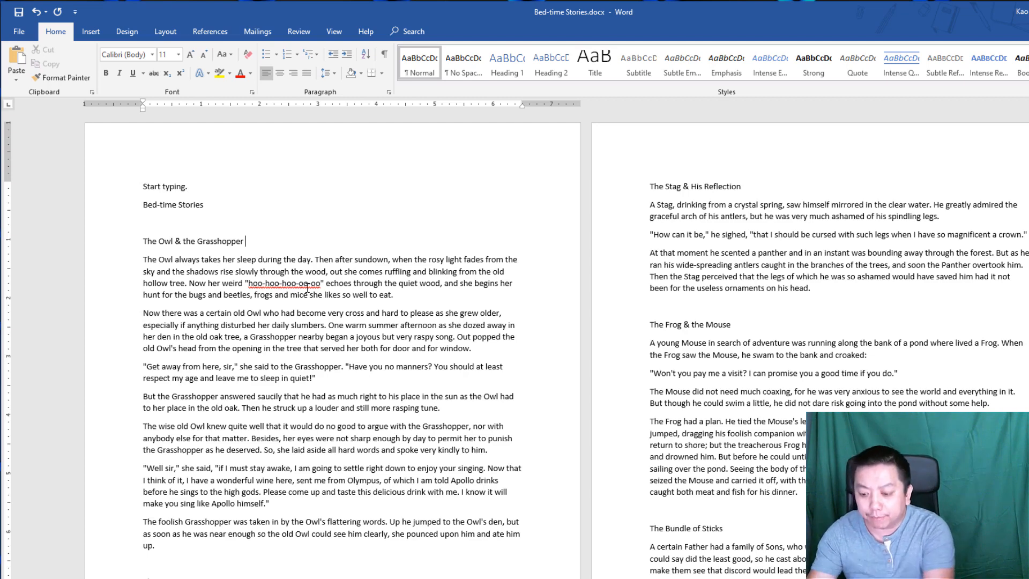
text(Start typ)
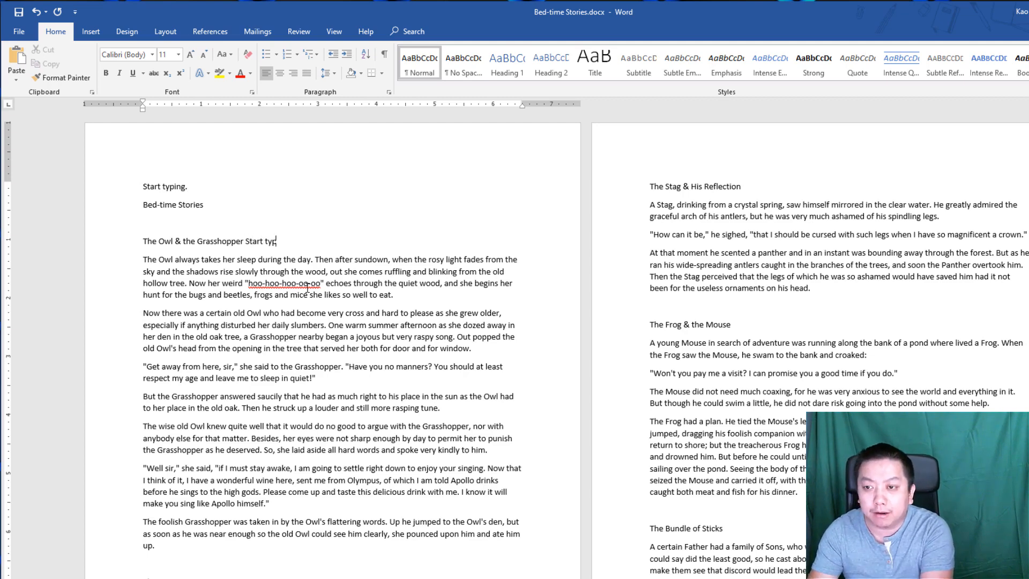
text(ing.)
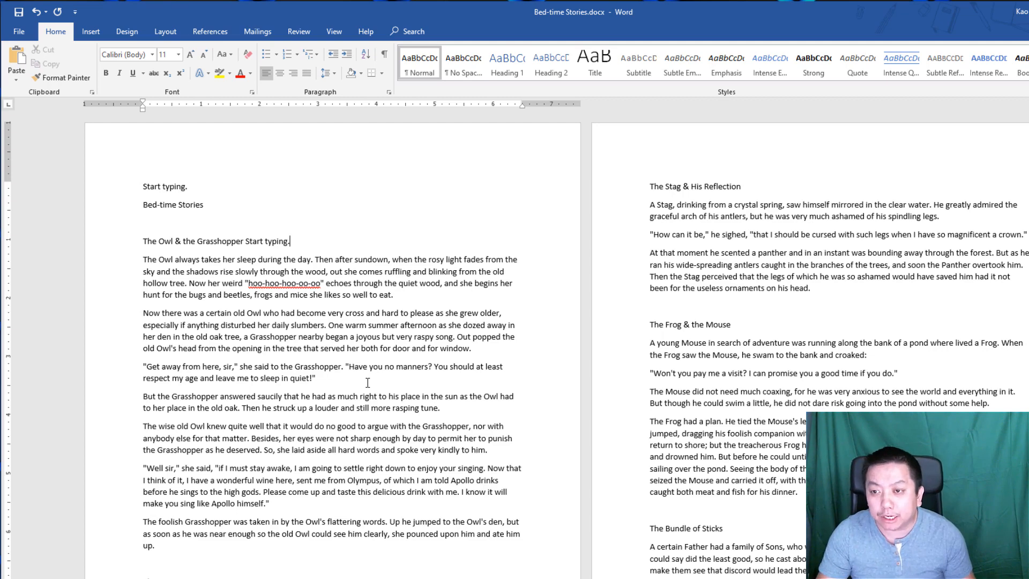
- Undo both 'Start typing.' insertions with Ctrl+Z
key(ctrl+z)
key(ctrl+z)
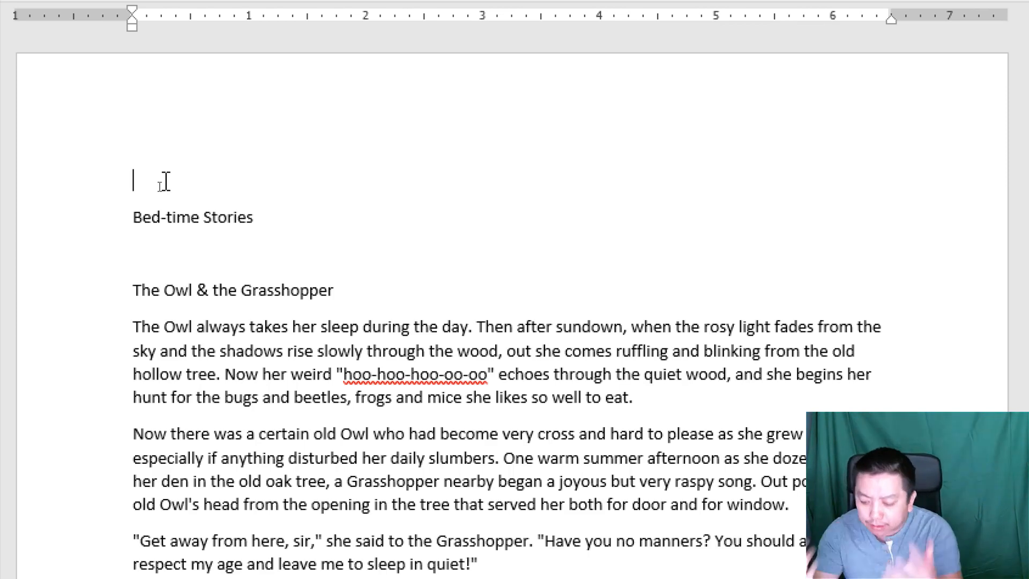
- Type the author's full name on the first line and start a centred Click and Type entry
text(Yang)
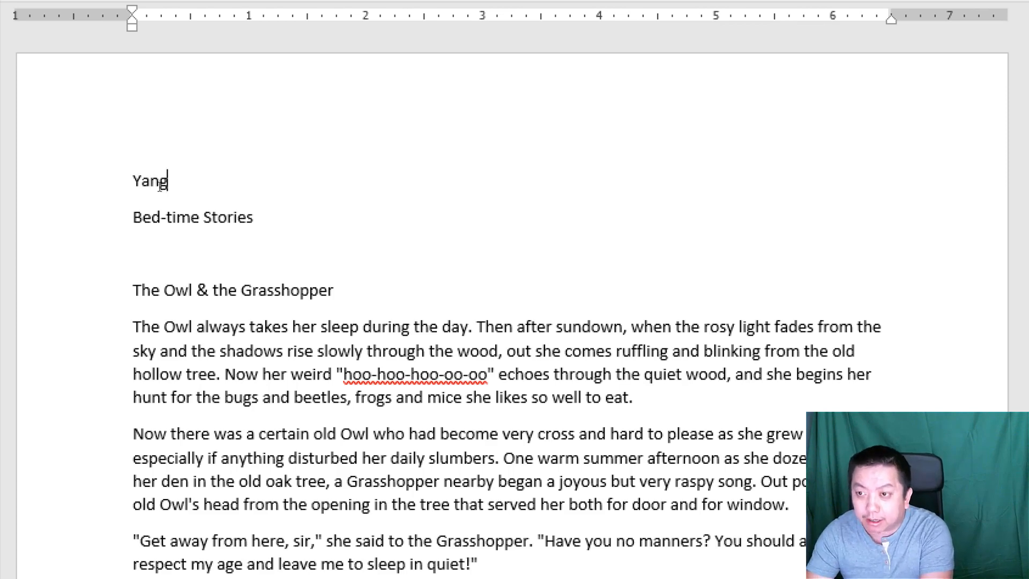
text( M)
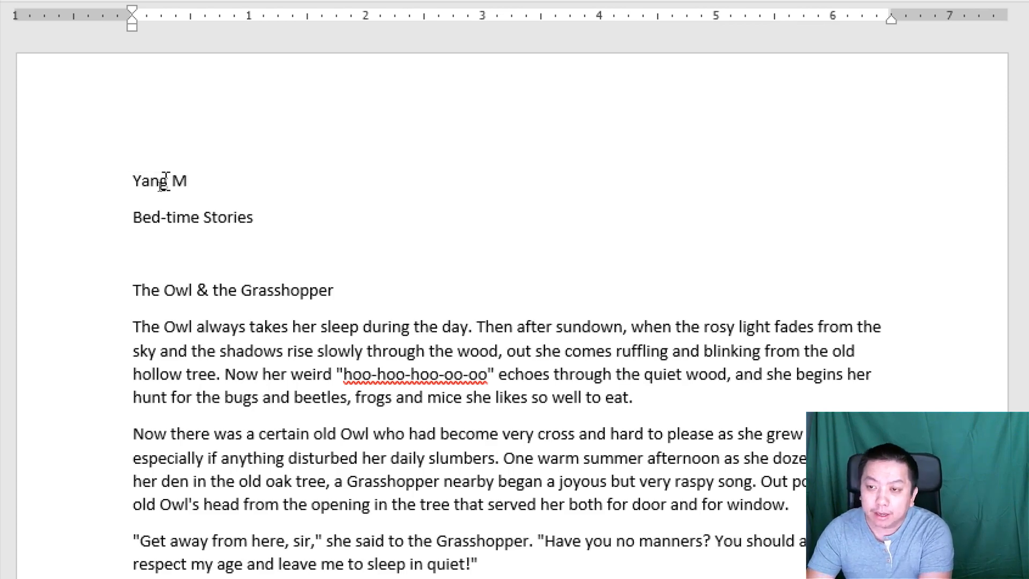
text(oua)
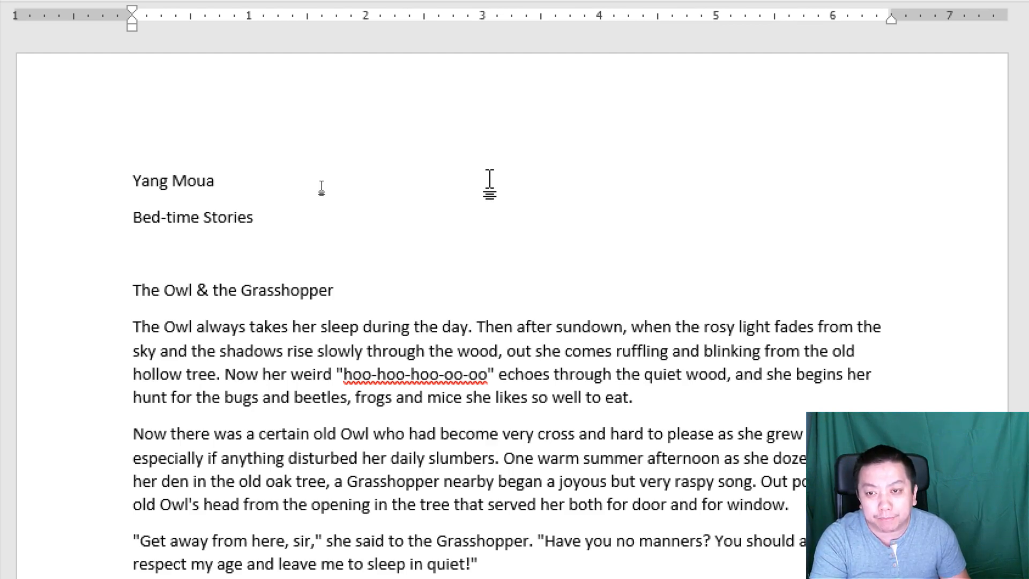
double_click(489, 181)
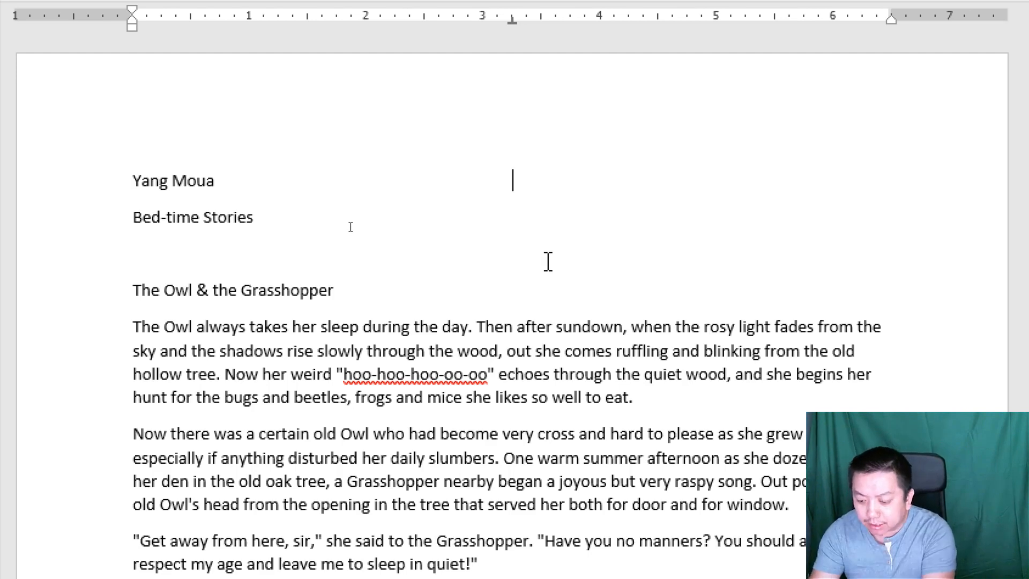
- Type the centred title 'Bed Time Stories' and start a right-aligned entry at the margin
text(Bed)
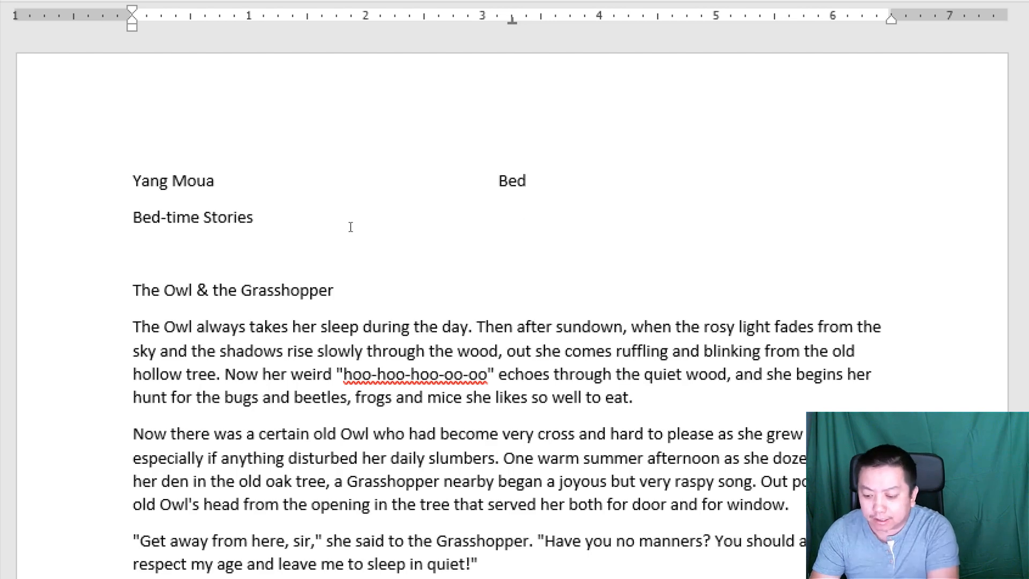
text( Time)
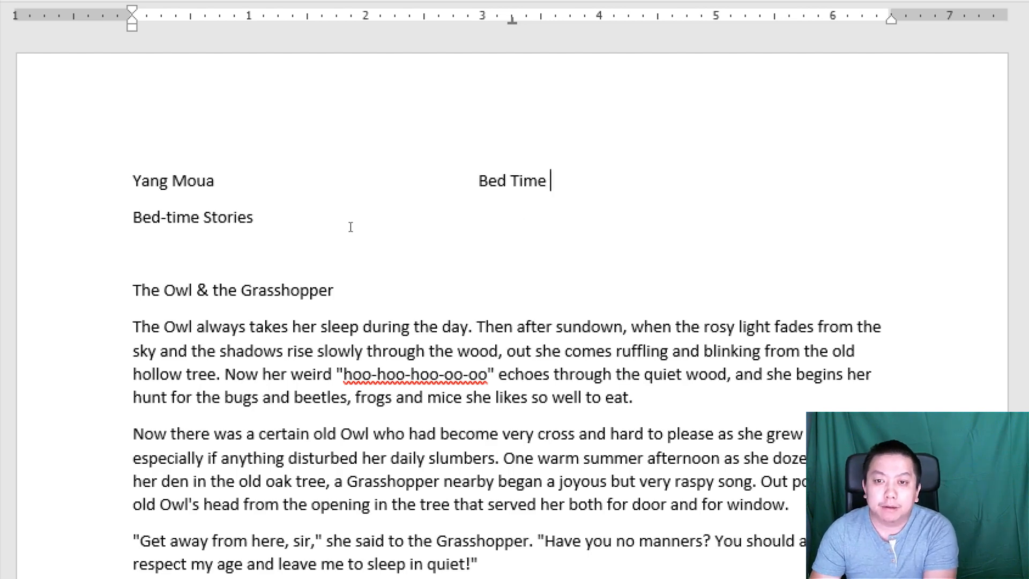
text( Stories)
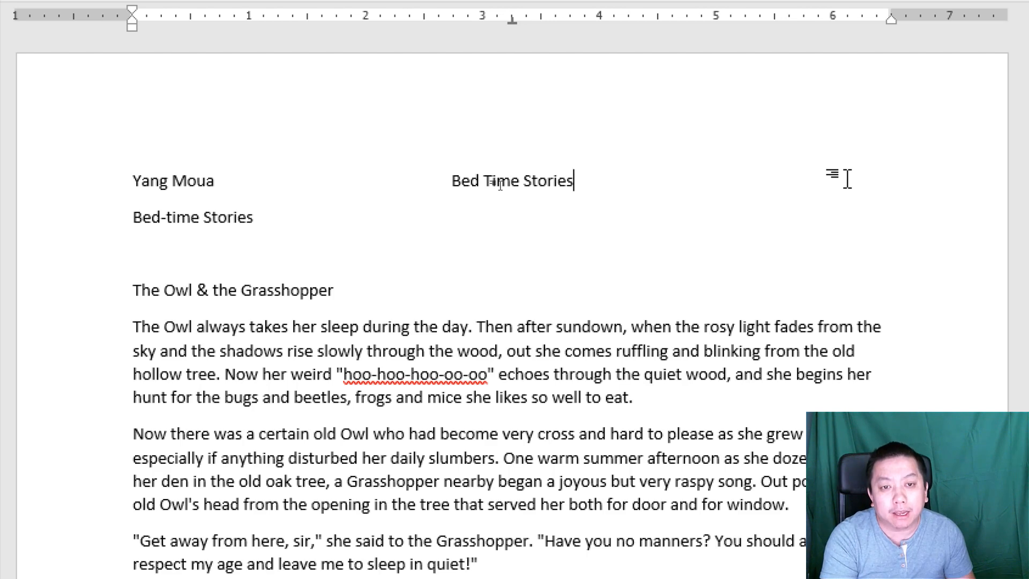
double_click(846, 178)
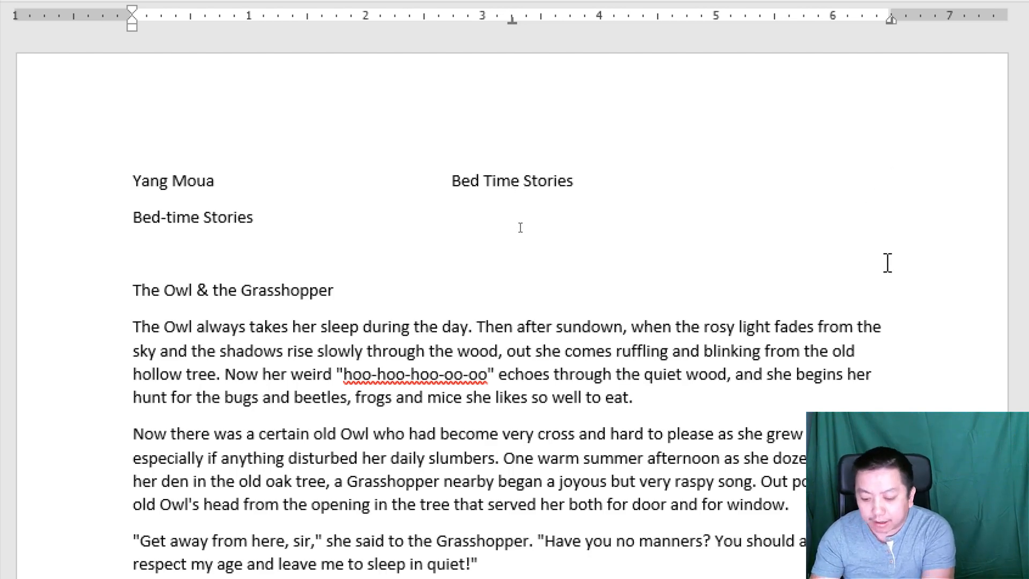
- Add the right-aligned date 05/15/2020 to end the name–title–date header line
text(05/)
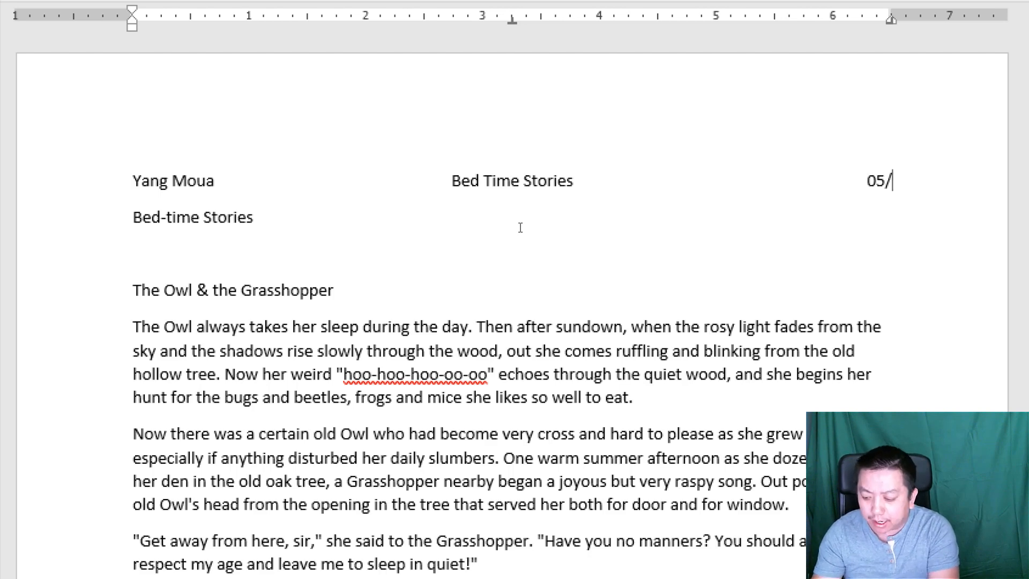
text(15/)
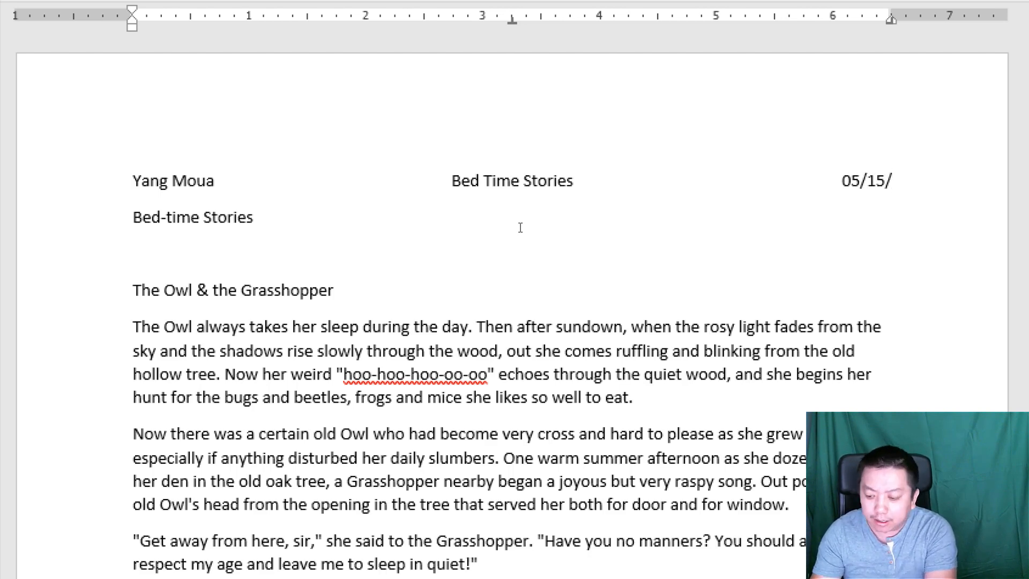
text(2020)
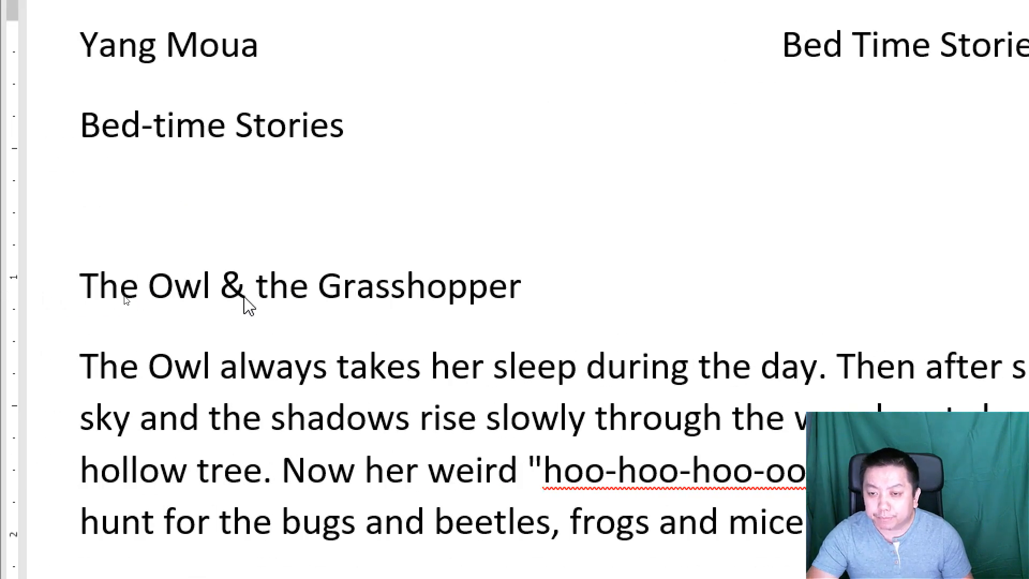
click(325, 289)
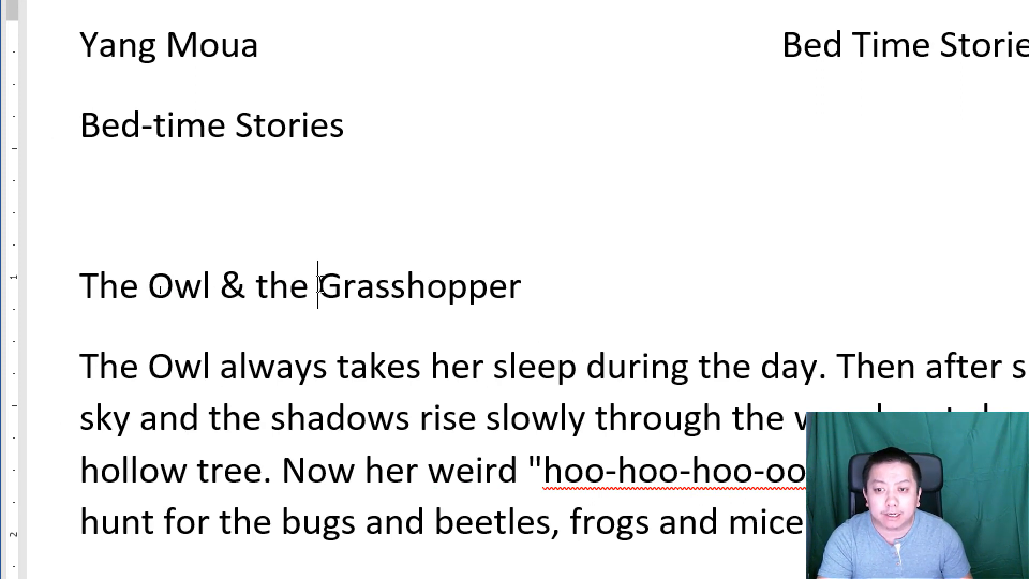
- Replace 'Grasshopper' with 'Beetle' in the heading, then select the whole heading
drag(318, 284, 524, 284)
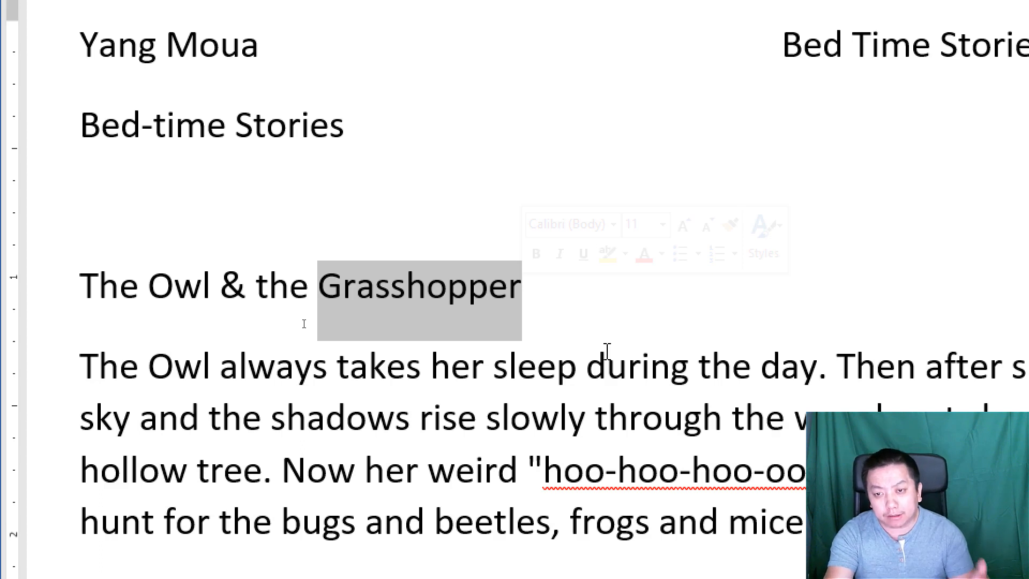
key(ctrl+x)
key(ctrl+z)
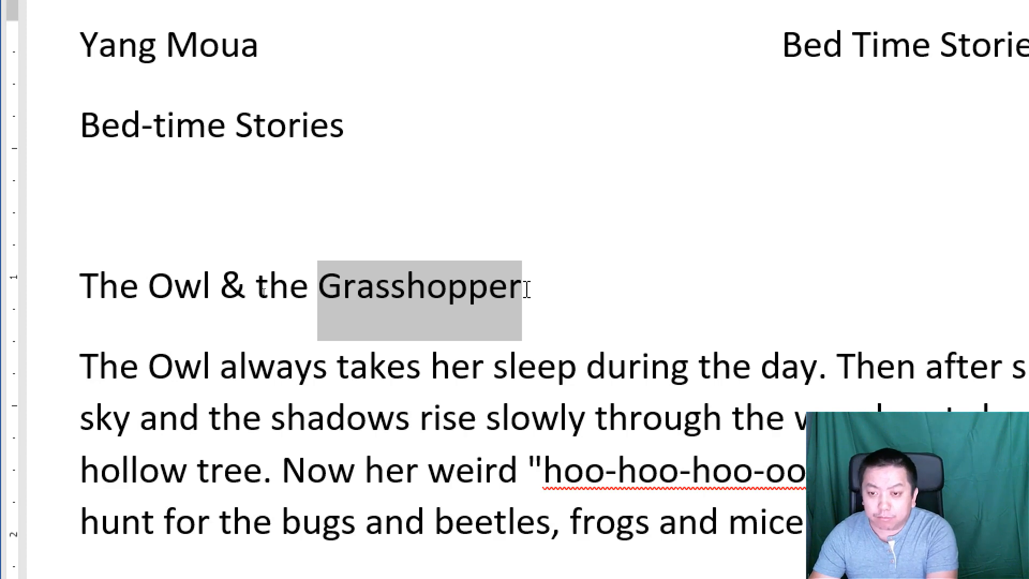
text(Beetle)
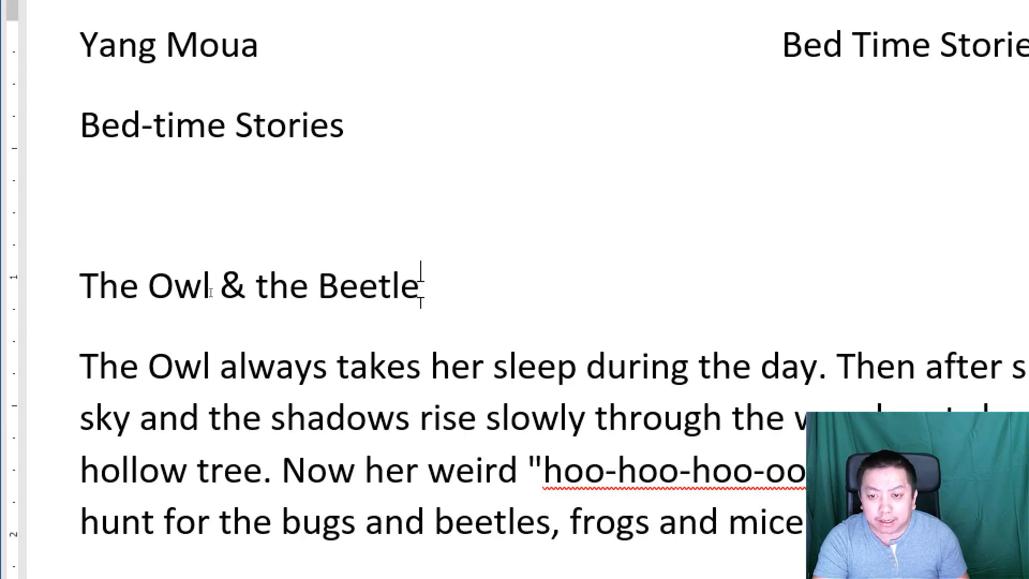
drag(421, 284, 123, 292)
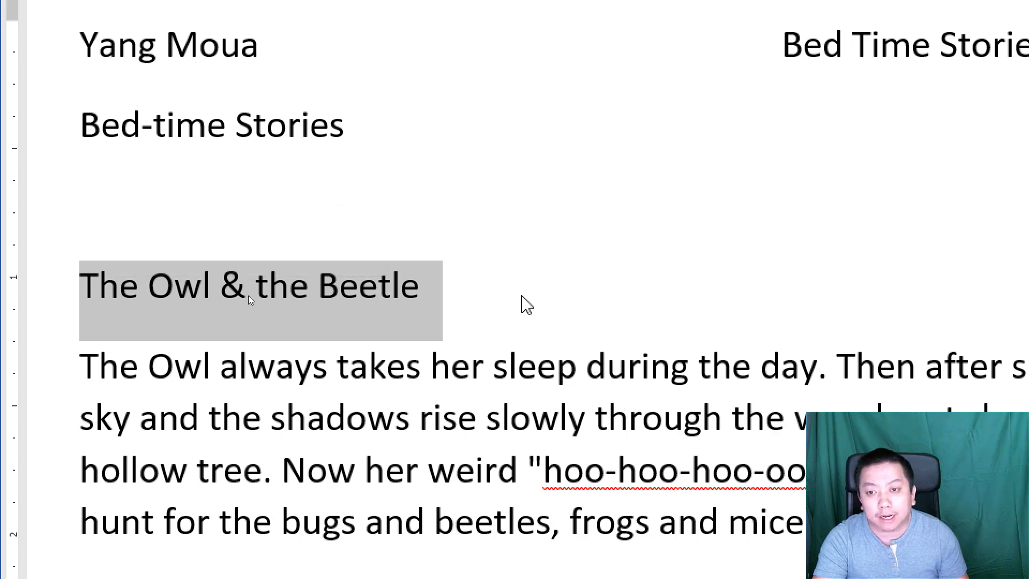
- Select the whole heading line and retype it as 'The Owl & the Grasshopper'
click(469, 303)
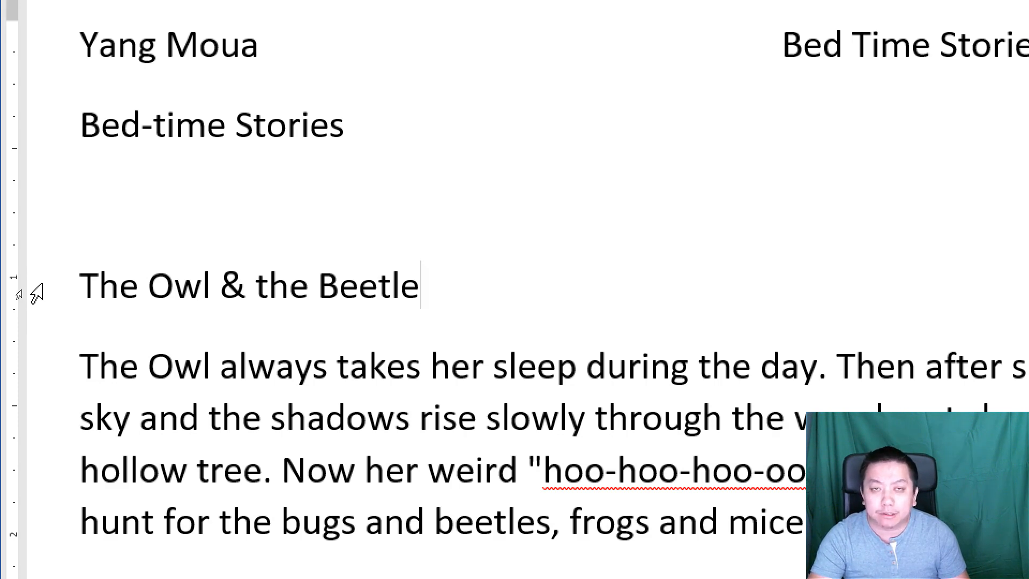
click(36, 293)
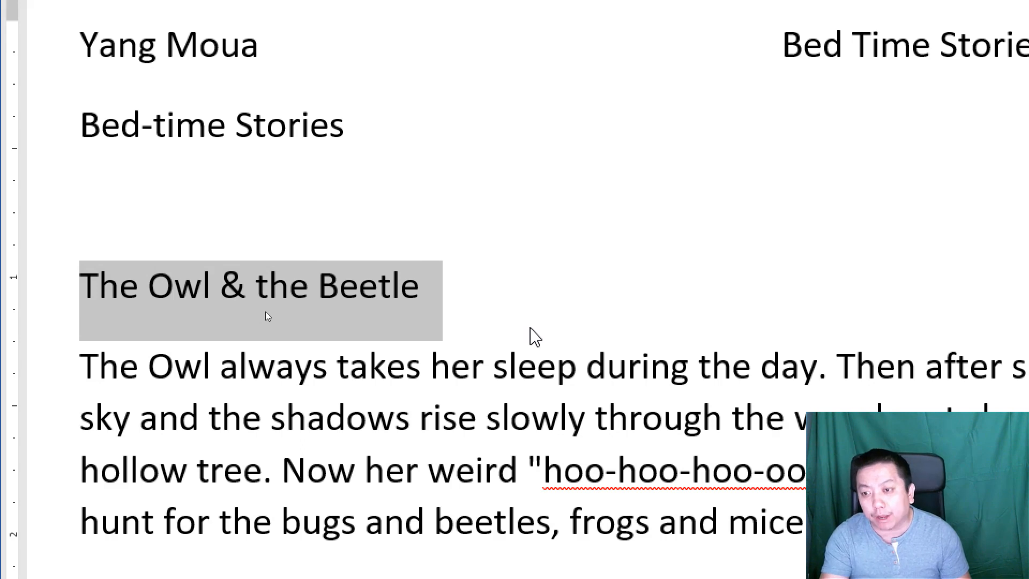
text(The Owl)
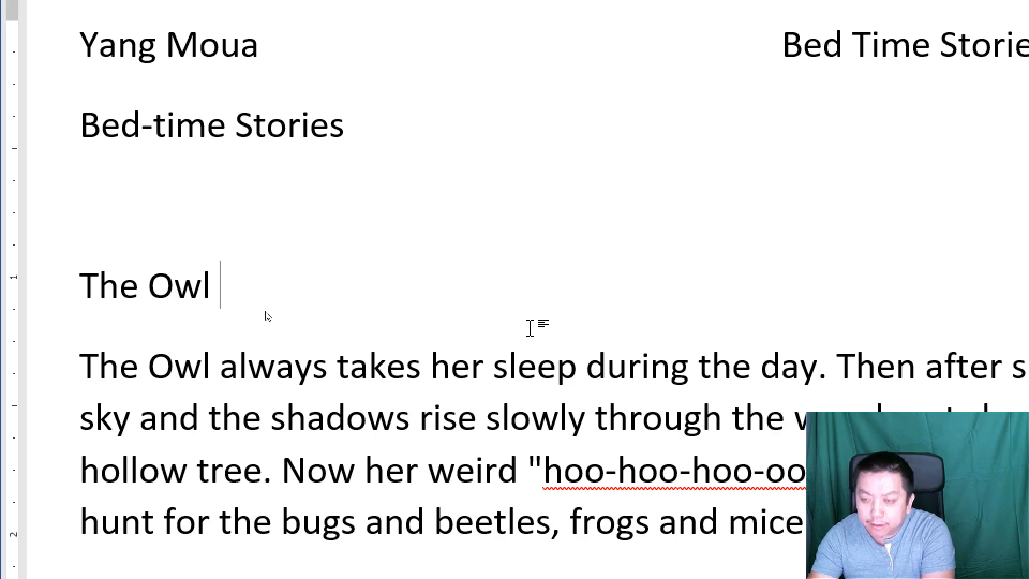
text( & the Grasshopper)
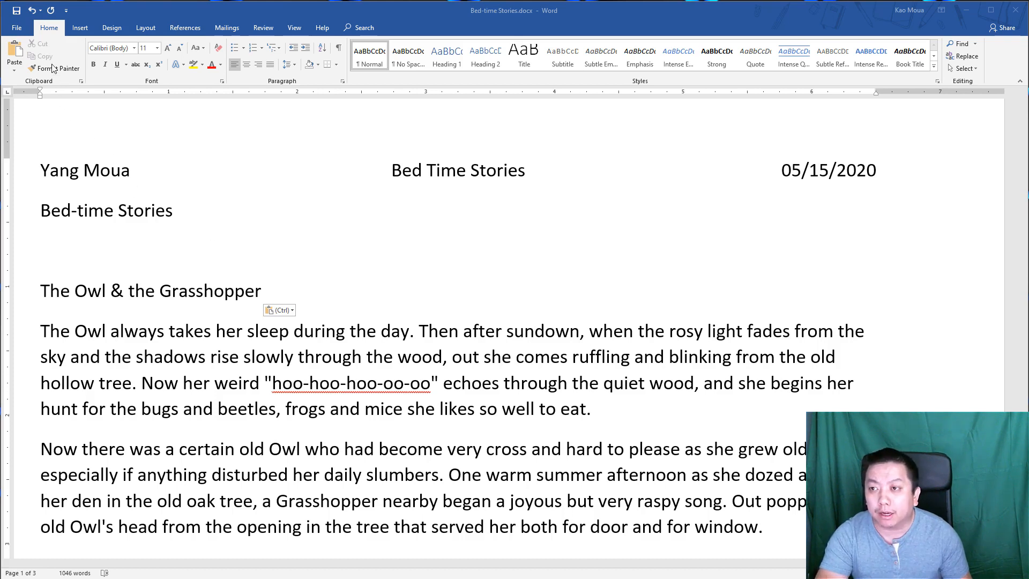
click(49, 32)
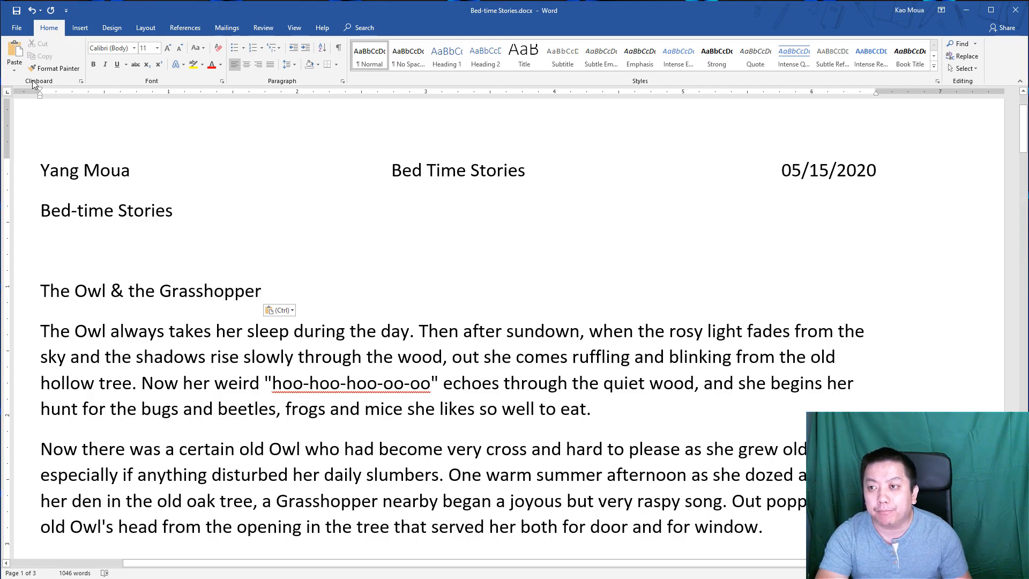
click(48, 72)
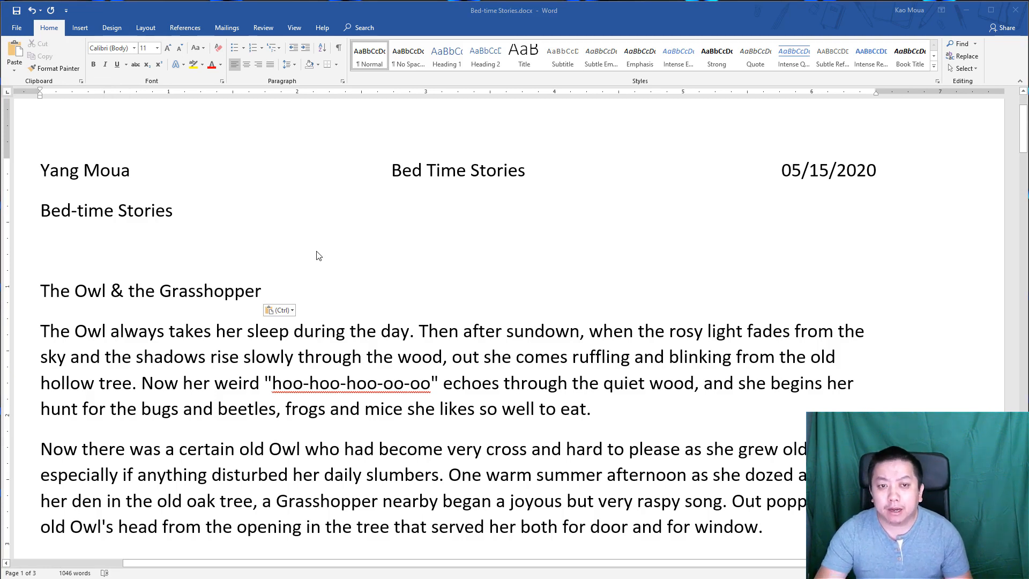
click(265, 291)
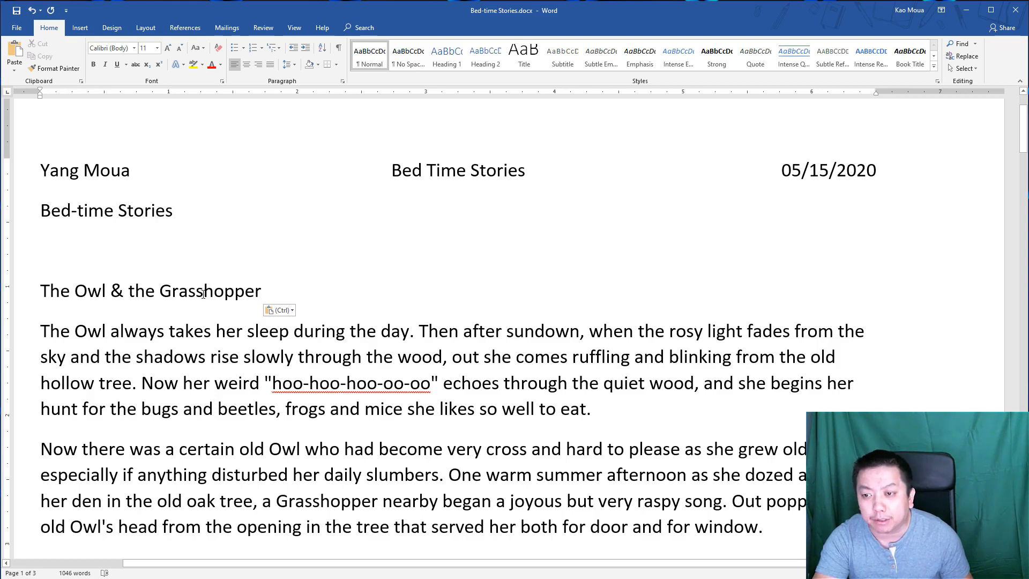
- Copy 'Grasshopper' from the heading and paste it at the heading's end
double_click(203, 293)
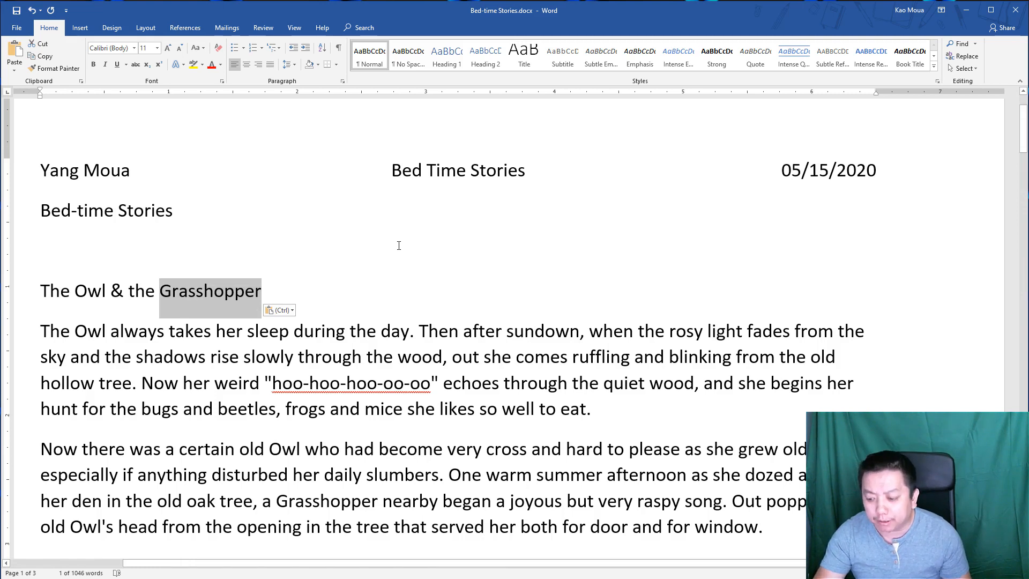
key(Escape)
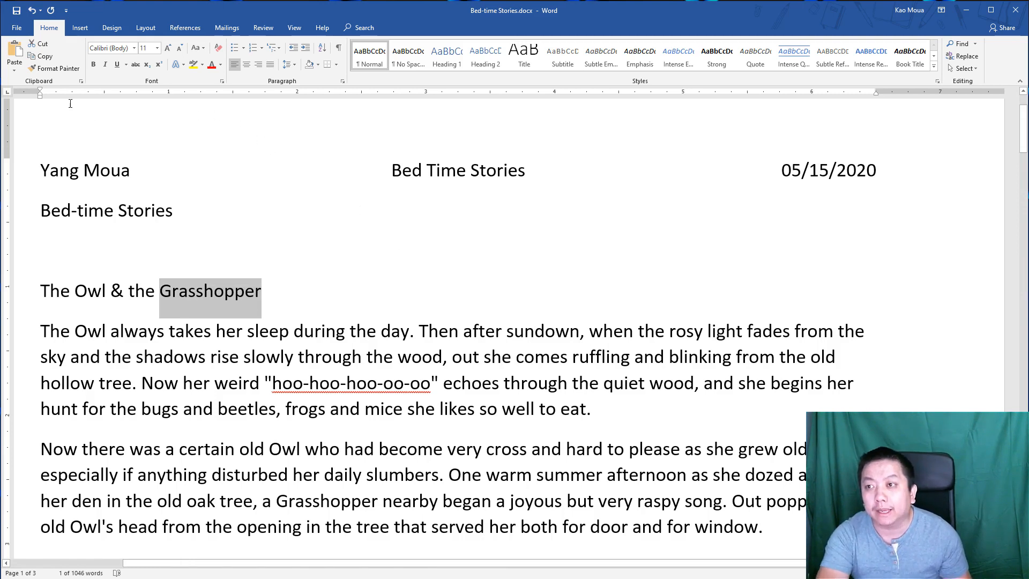
click(42, 58)
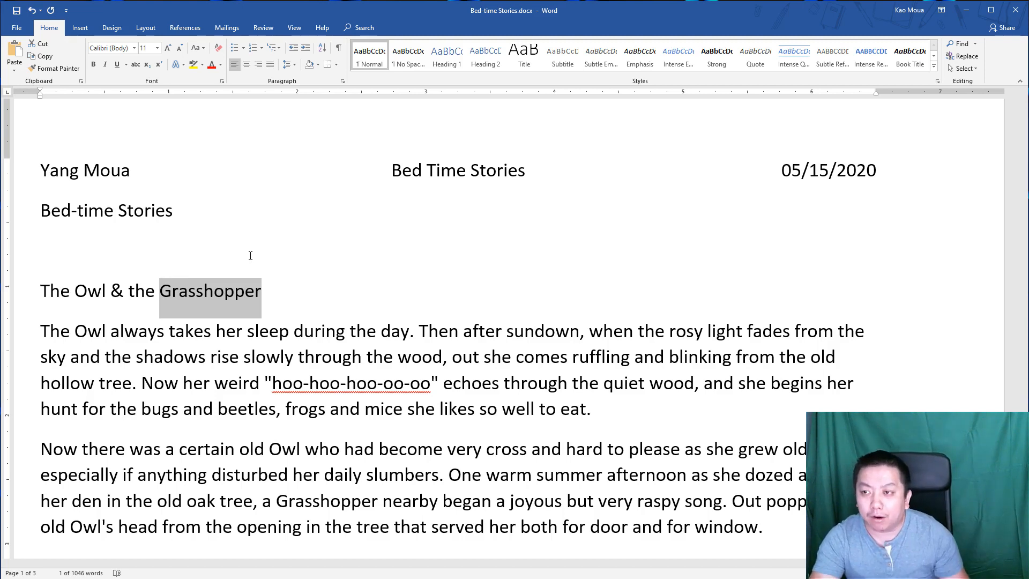
click(271, 293)
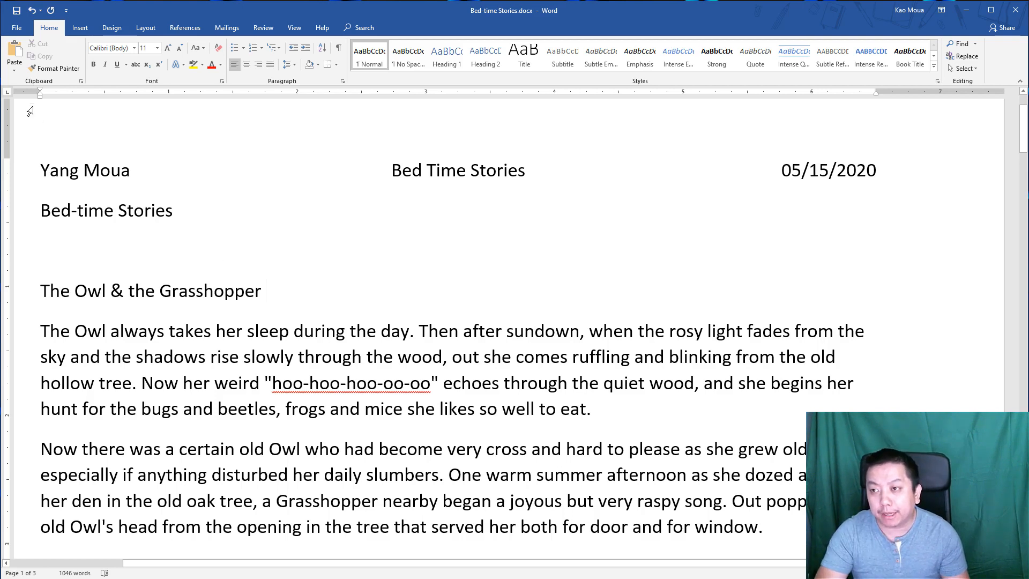
click(14, 47)
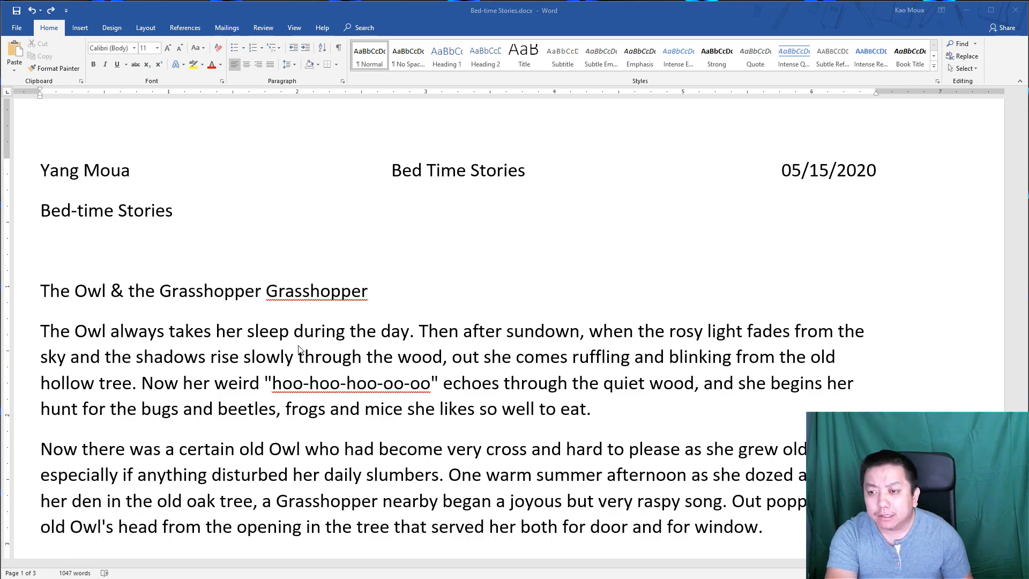
- Delete the heading line and paste the title 'The Owl & the Grasshopper' below the story
click(21, 295)
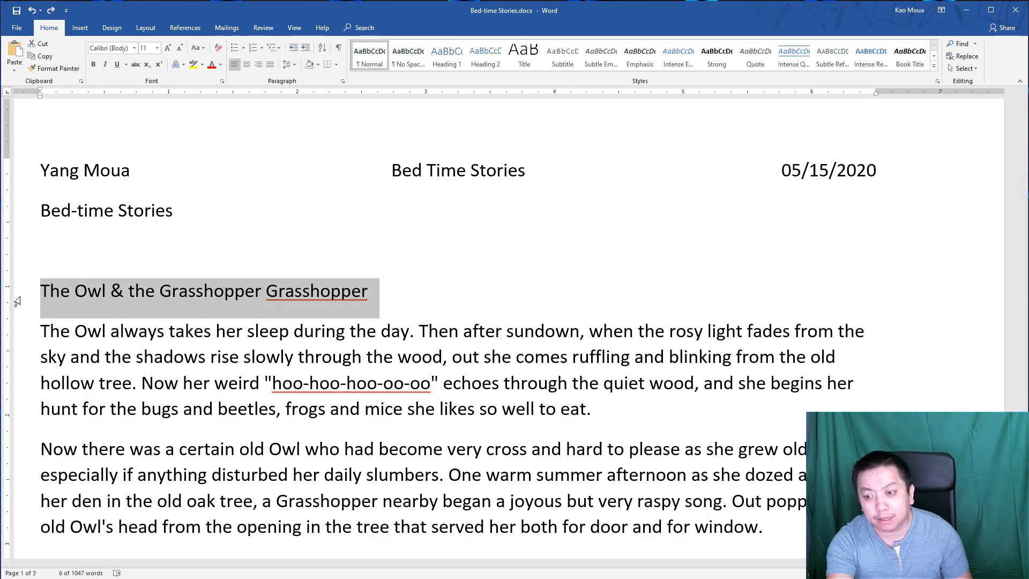
key(Delete)
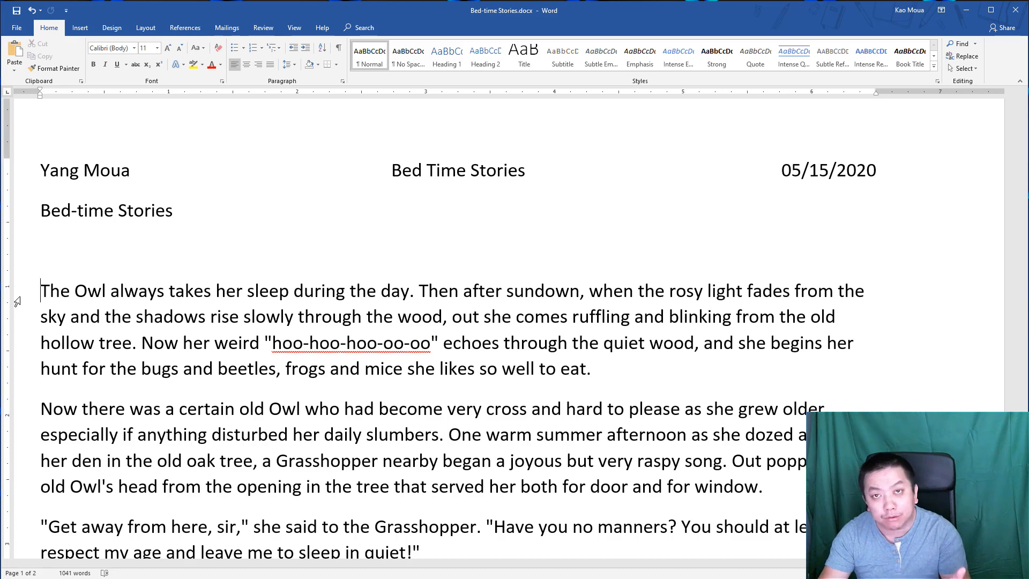
key(ctrl+z)
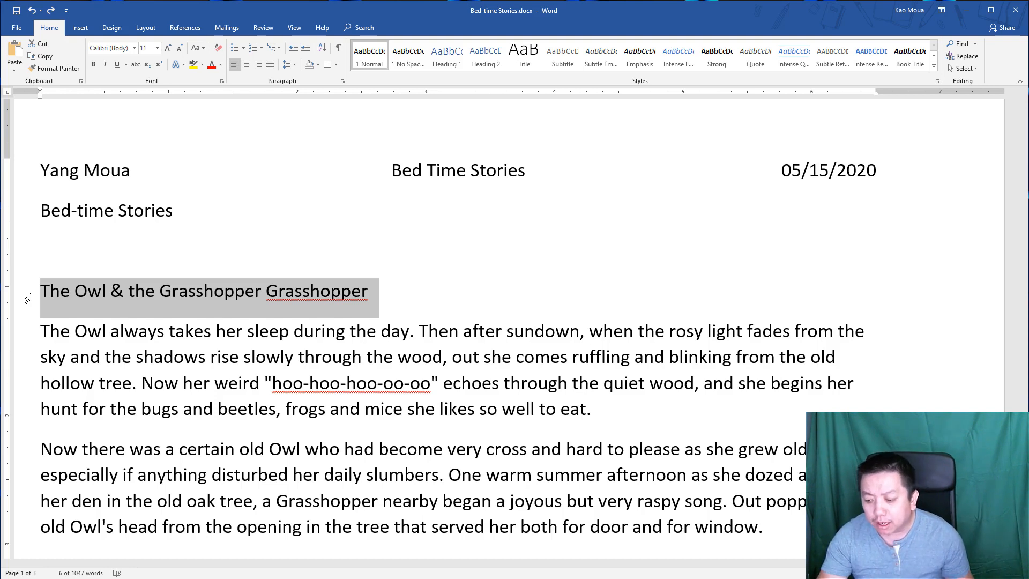
key(Delete)
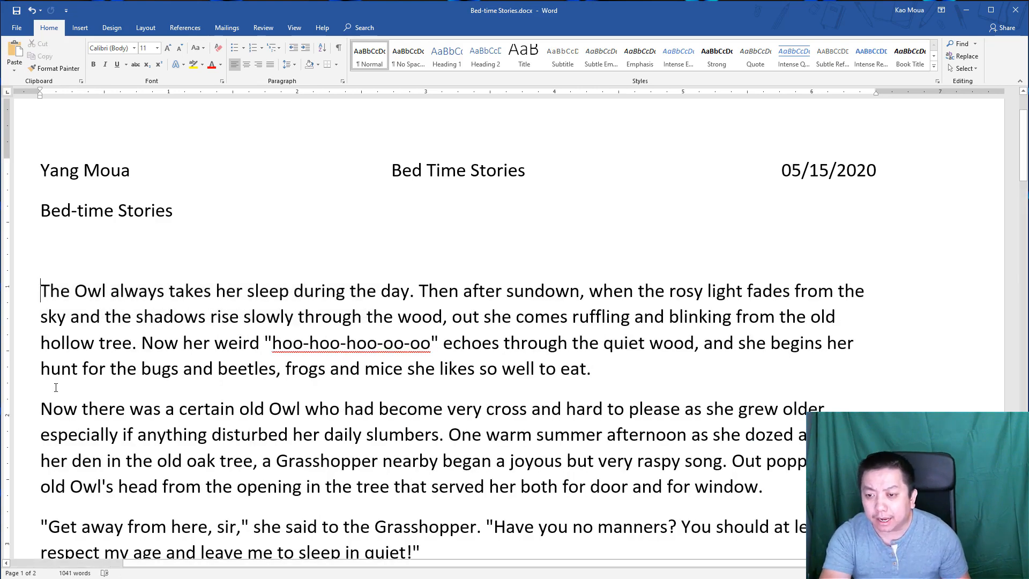
scroll(60, 372, down, 6)
scroll(57, 381, down, 1)
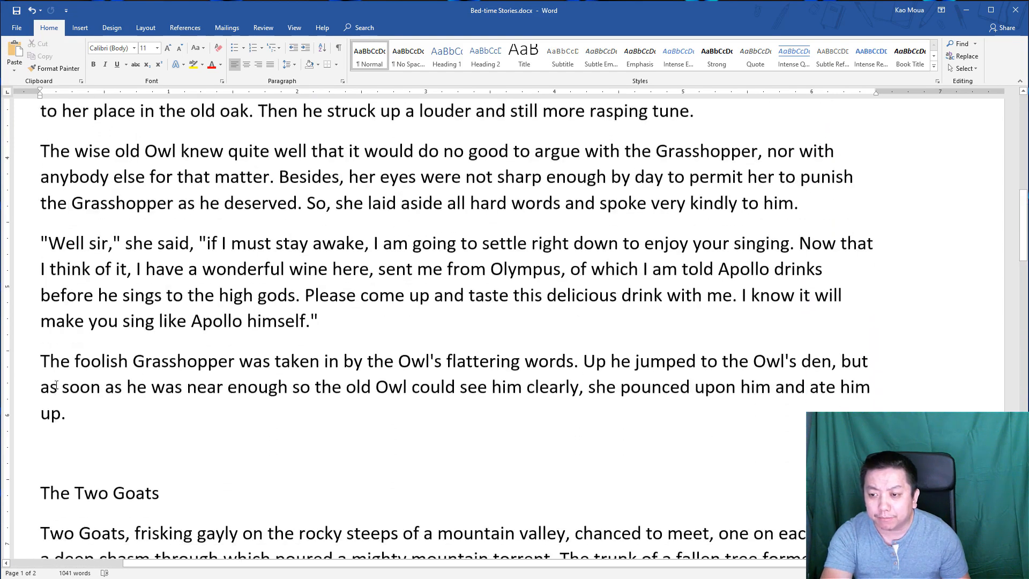
click(46, 434)
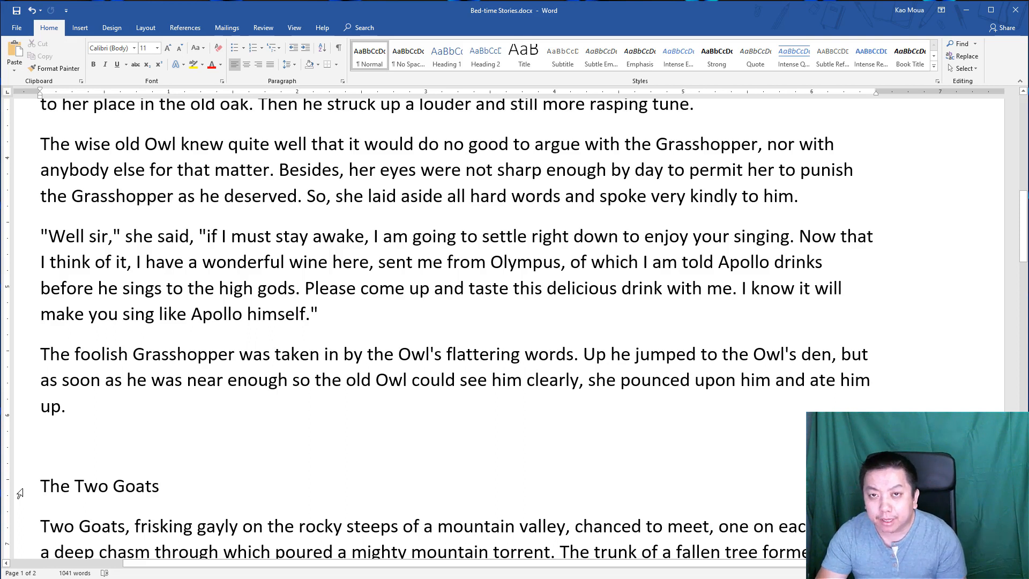
key(ctrl+v)
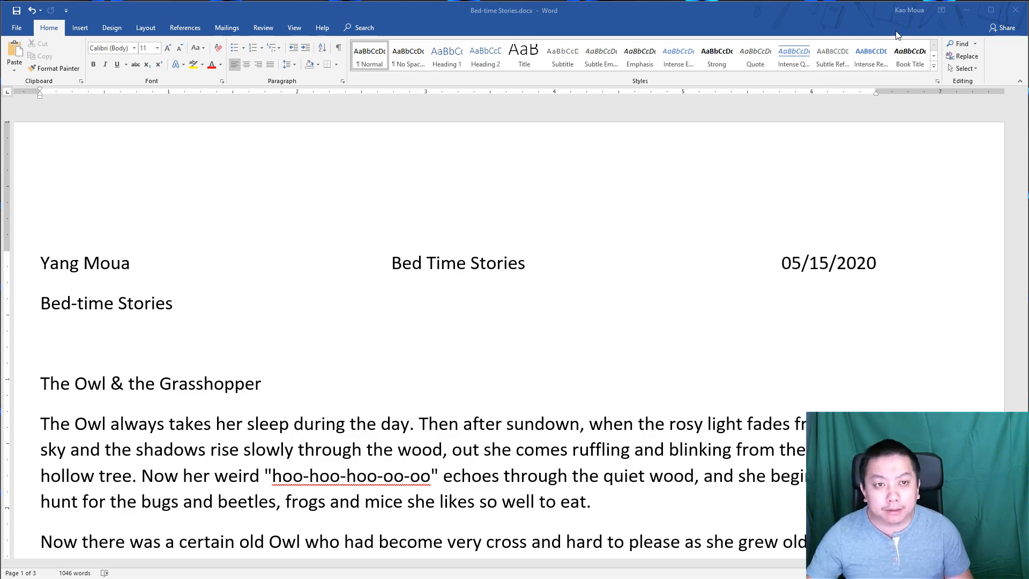
click(864, 26)
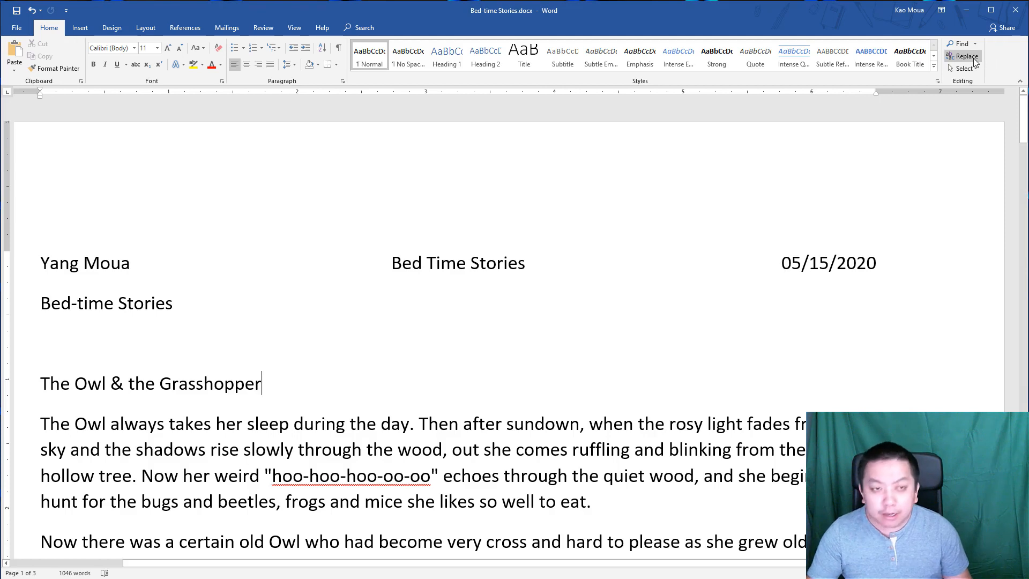
key(ctrl+f)
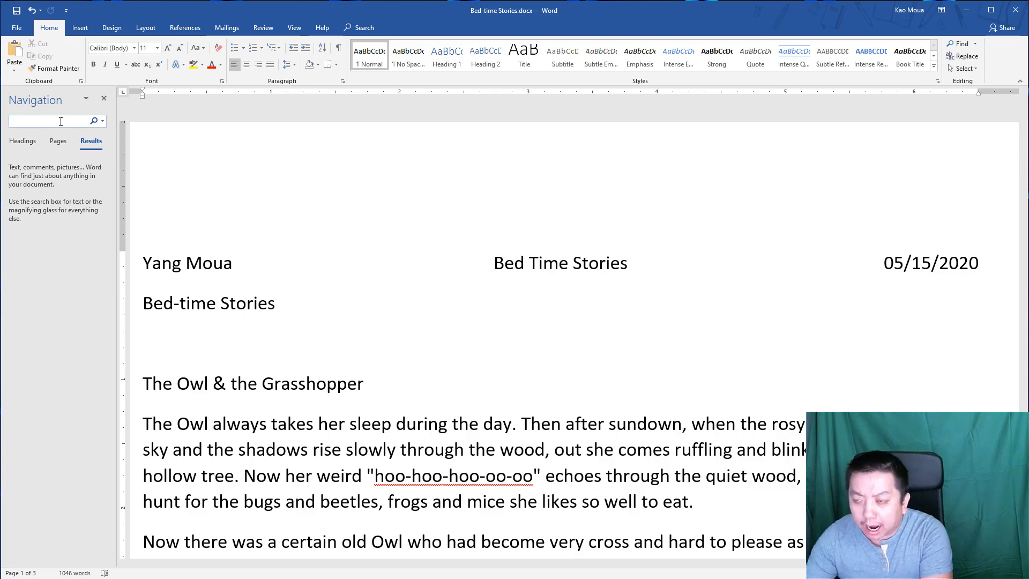
text(owl)
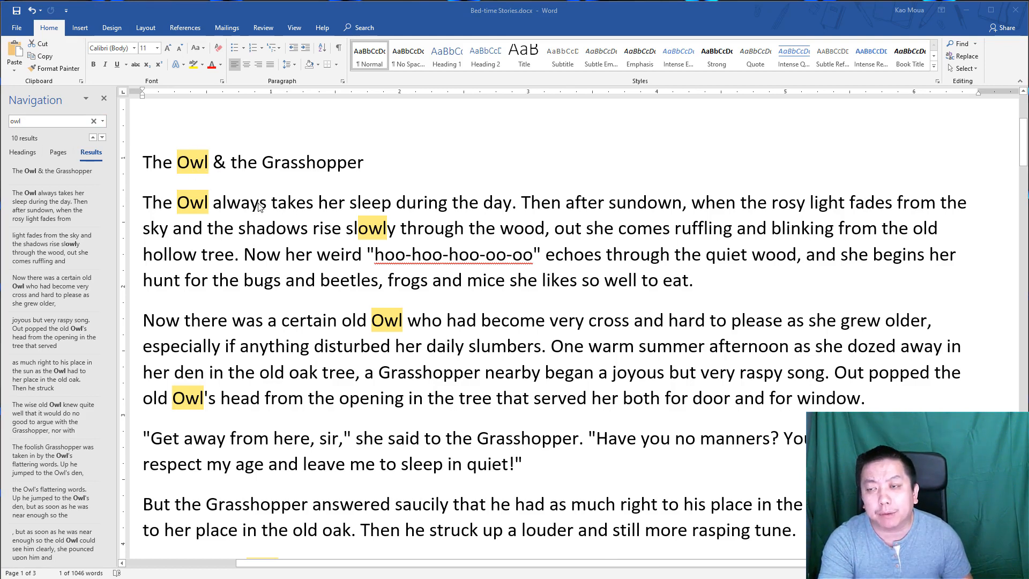
click(104, 100)
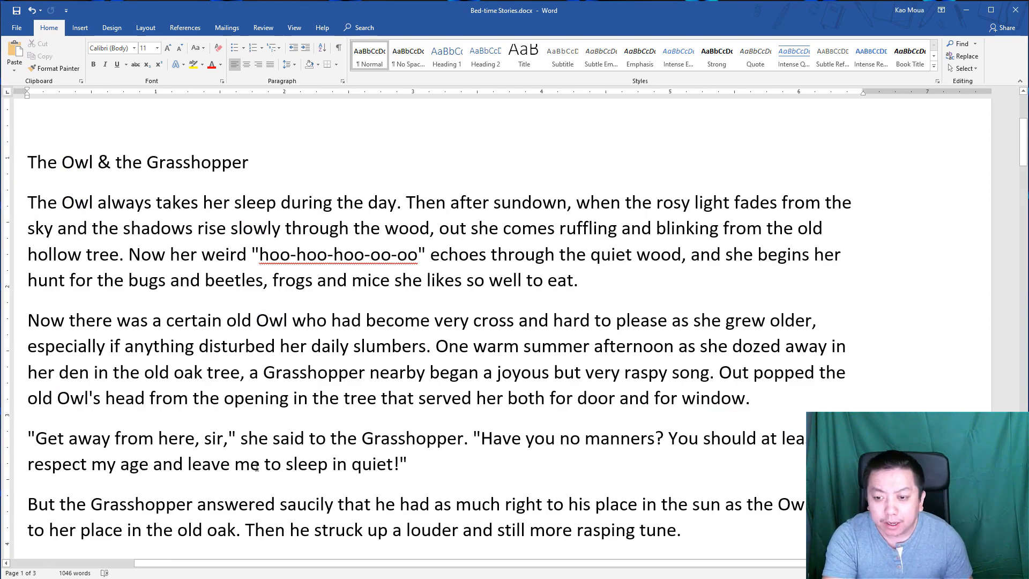
- Open Replace with 'owl' in Find what and move the dialog to the upper right
drag(284, 564, 249, 566)
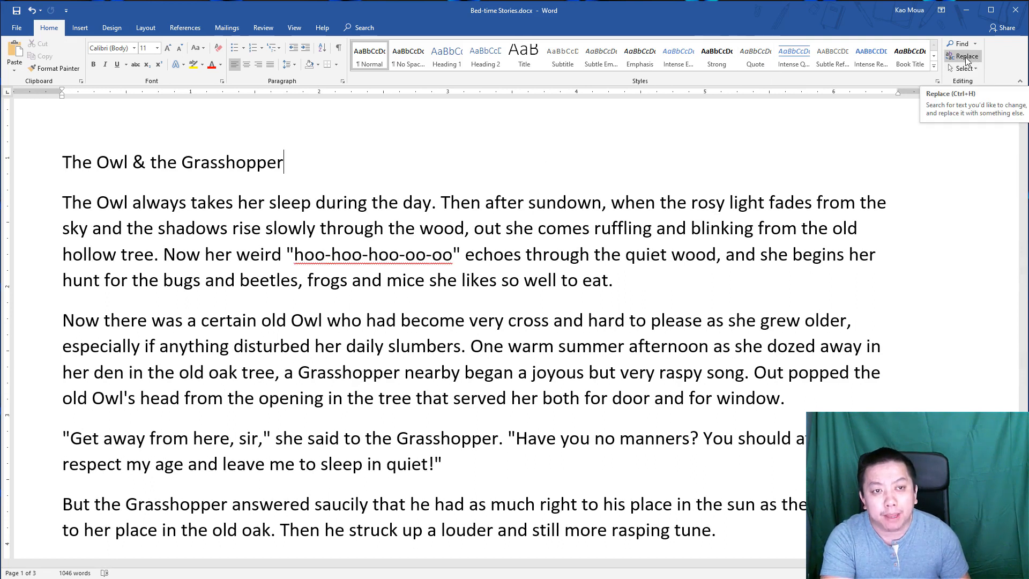
click(964, 57)
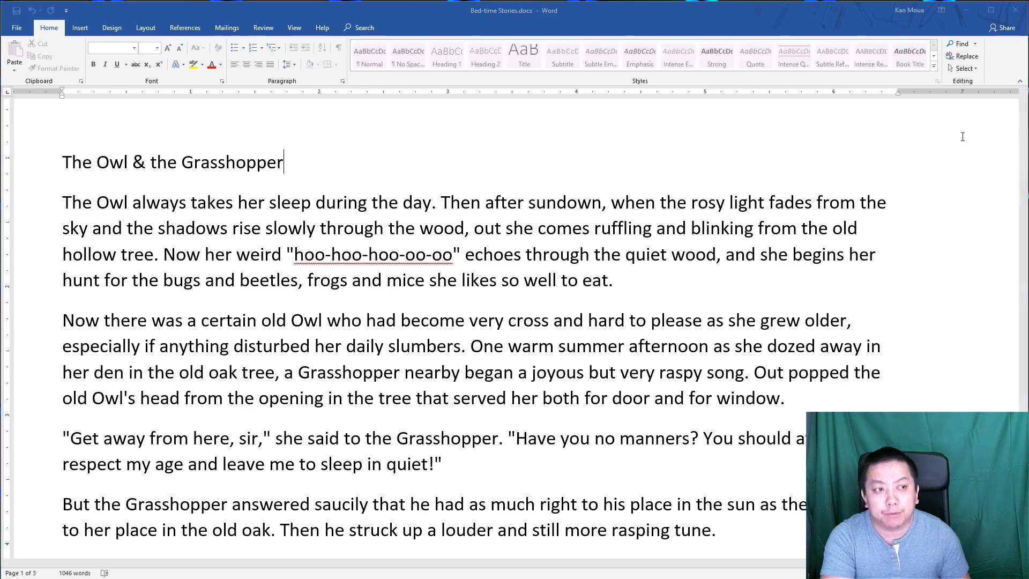
drag(1018, 321, 518, 137)
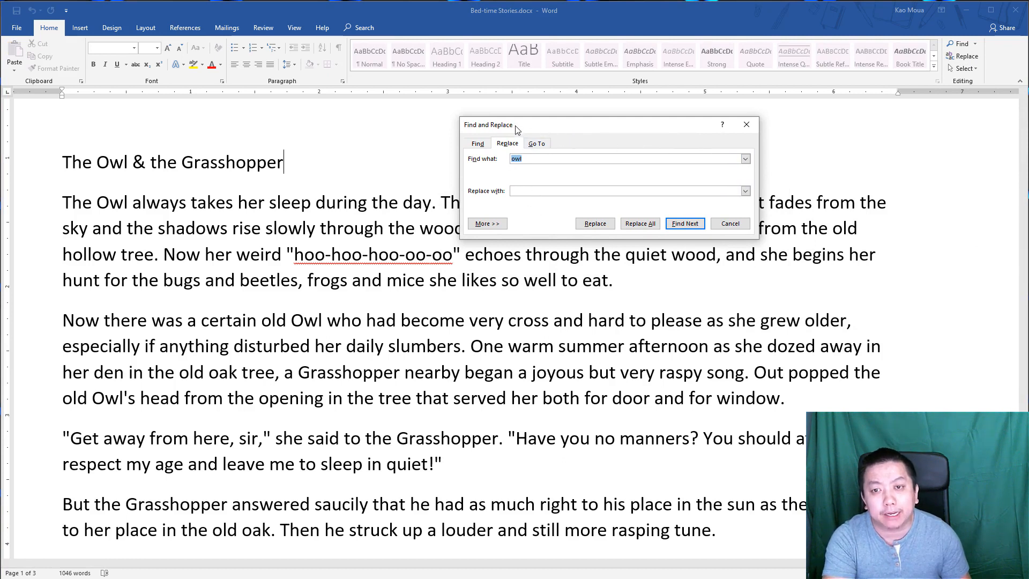
click(524, 159)
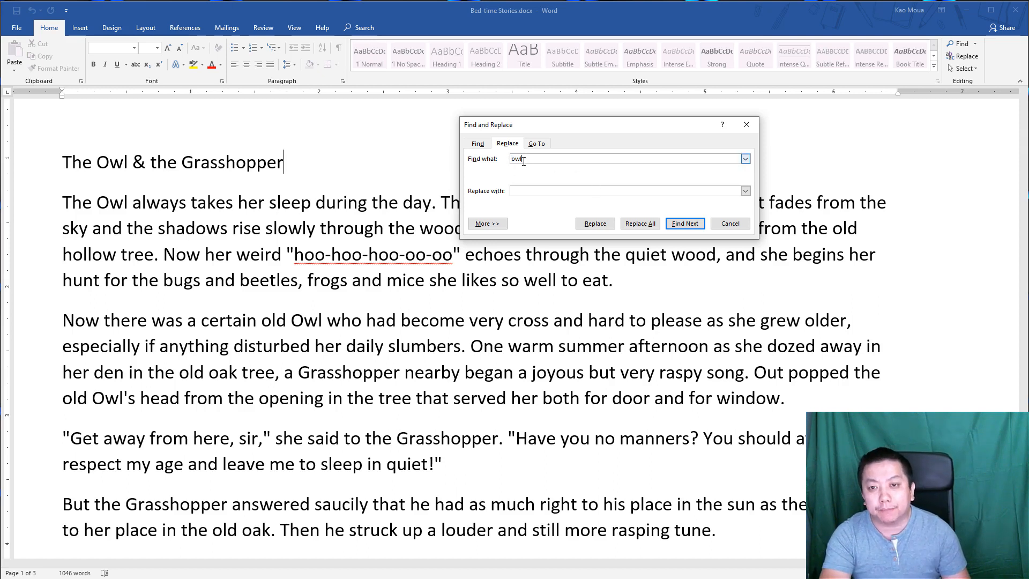
drag(583, 127, 669, 70)
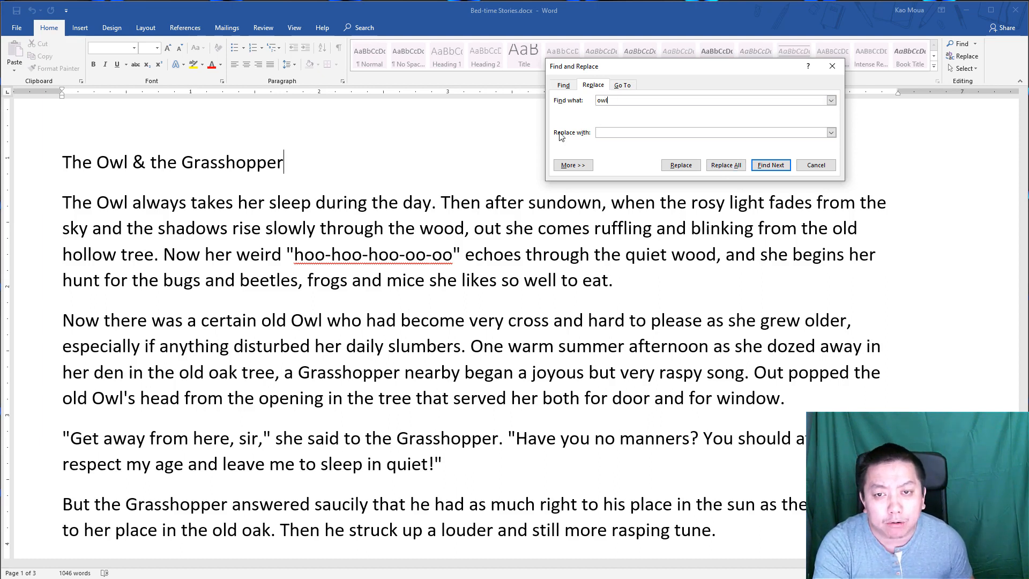
- Enter 'Bird' as the replacement, find the first Owl, then cancel without replacing anything
click(609, 130)
text(Bird)
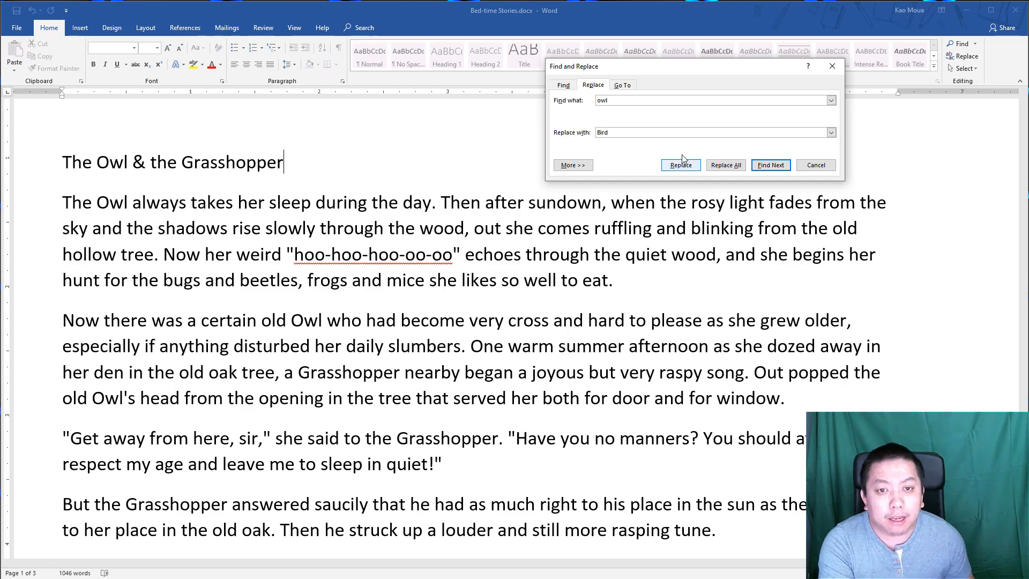
click(772, 165)
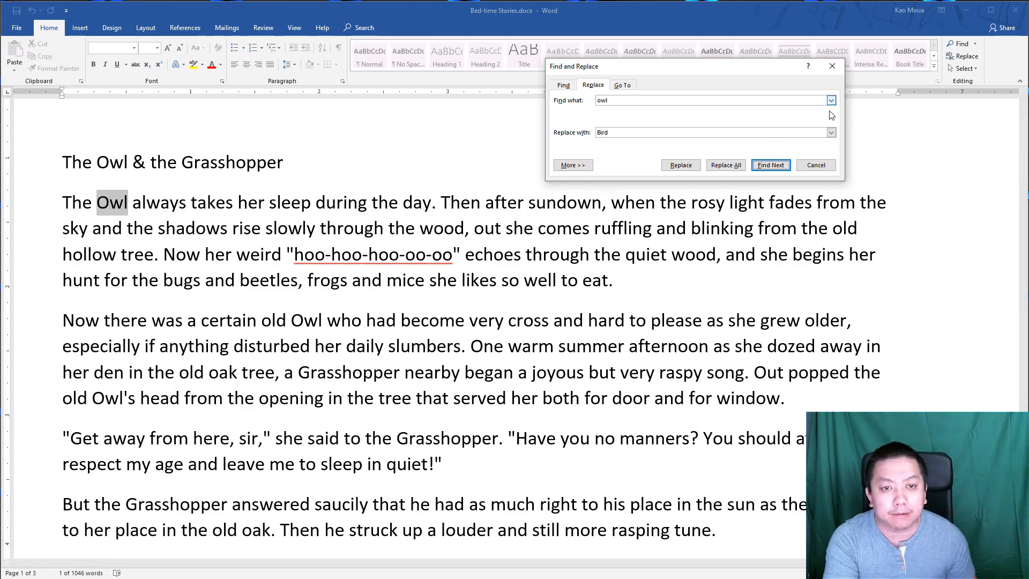
click(822, 166)
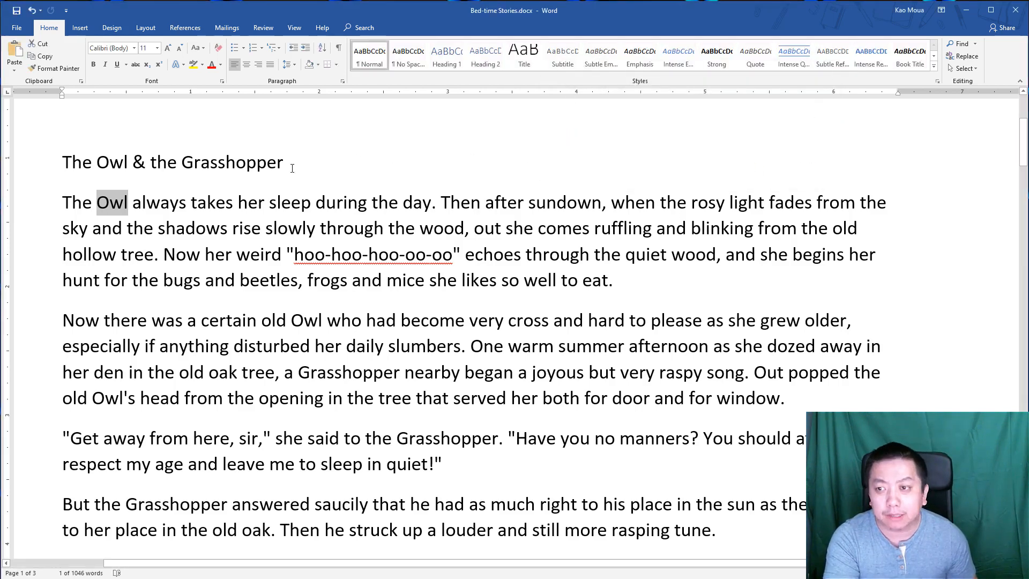
click(102, 166)
click(63, 163)
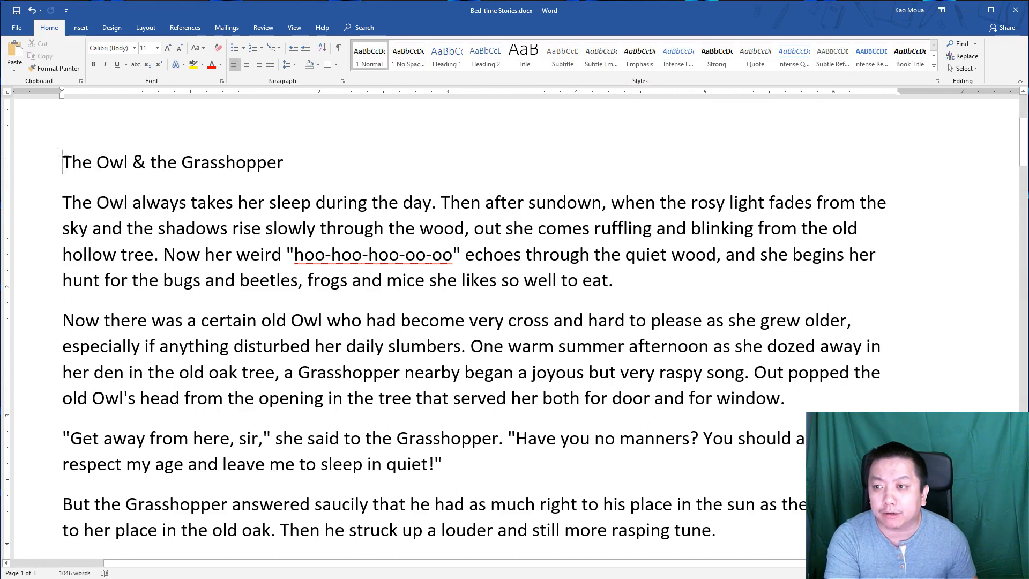
- Replace Owl with Bird in the story title and first paragraph, skipping the 'owl' inside 'slowly'
click(962, 56)
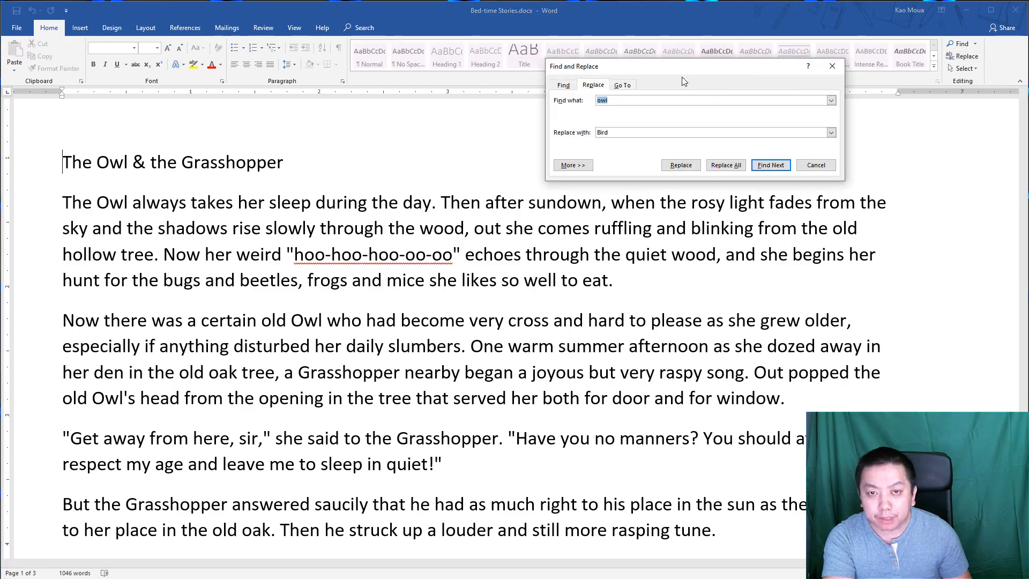
click(770, 168)
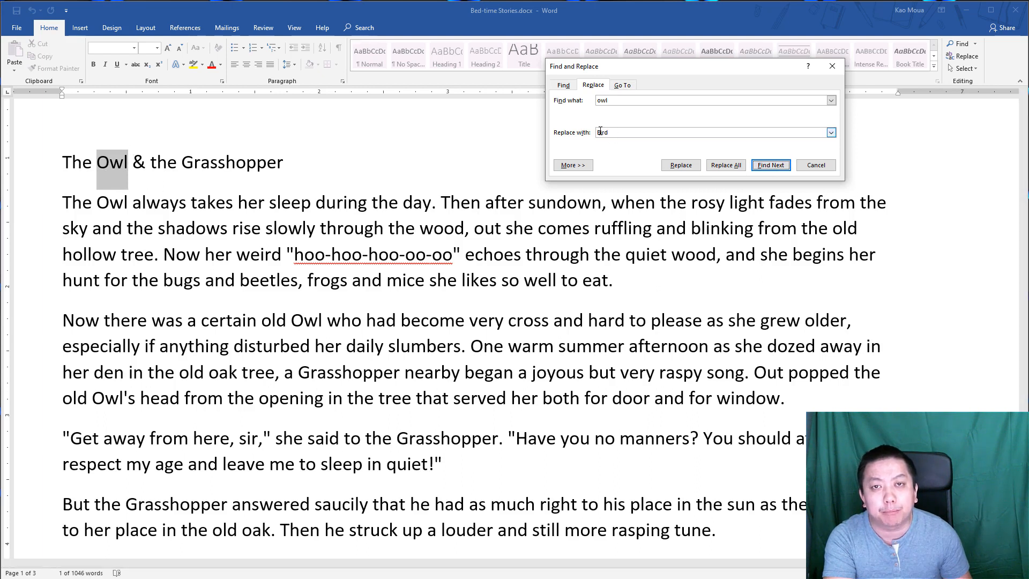
click(677, 167)
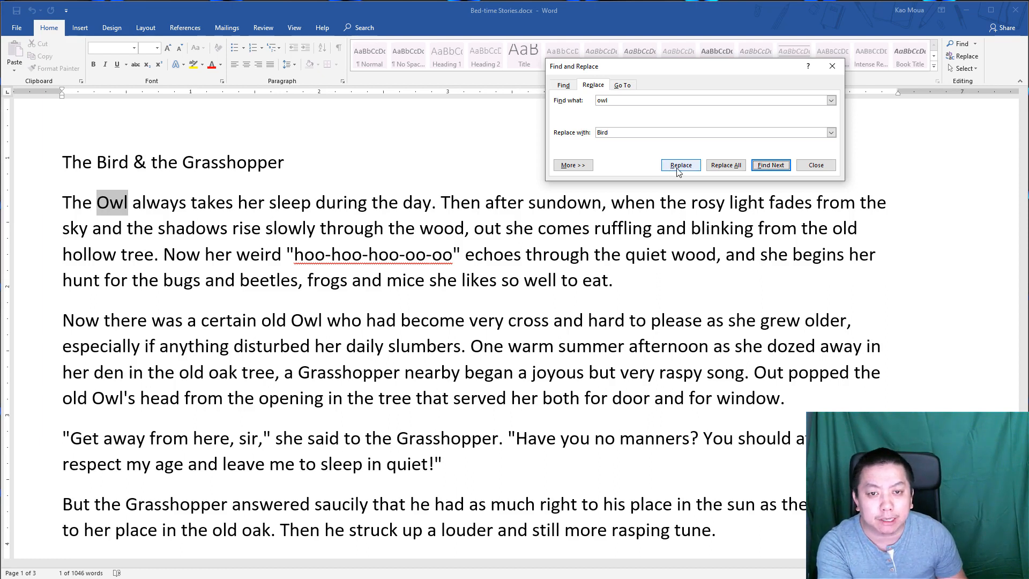
click(678, 168)
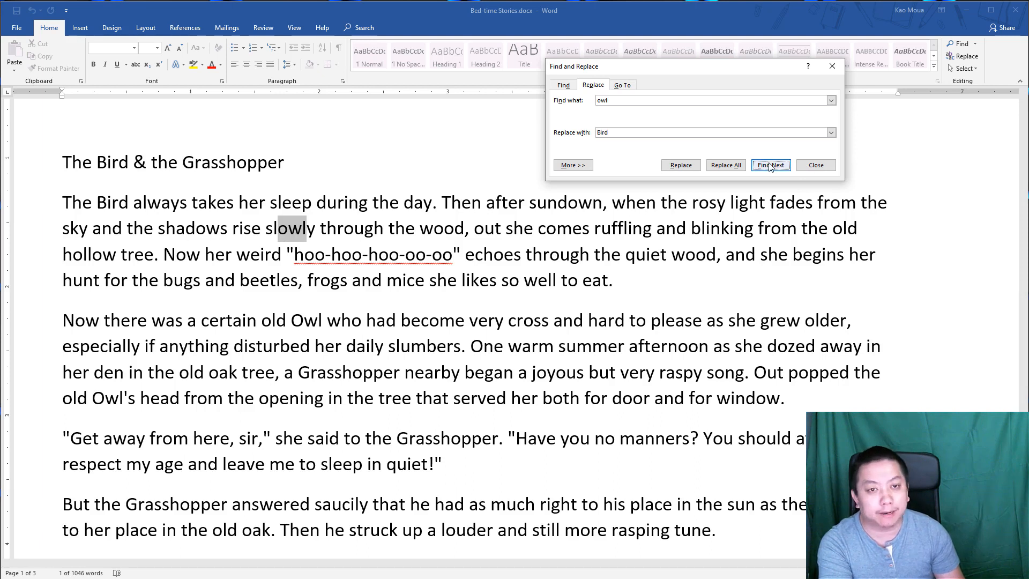
click(770, 165)
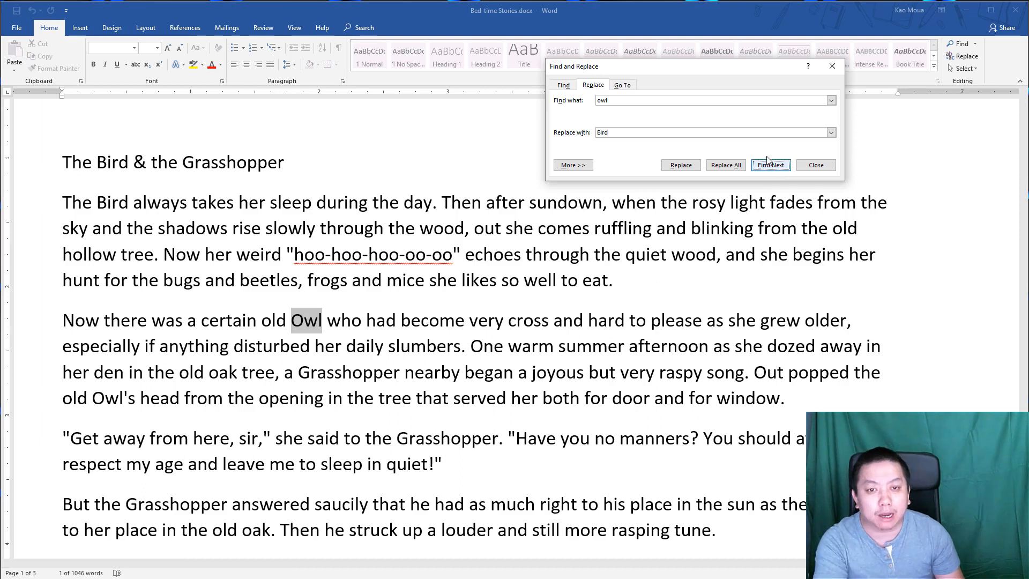
- Replace every remaining Owl with Bird and dismiss the finished-searching message
click(681, 165)
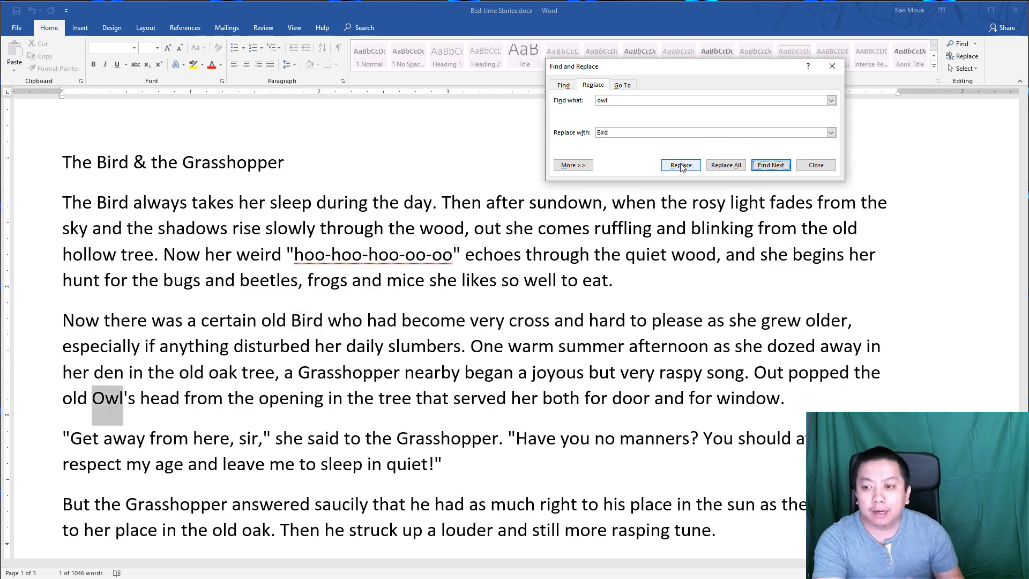
click(681, 165)
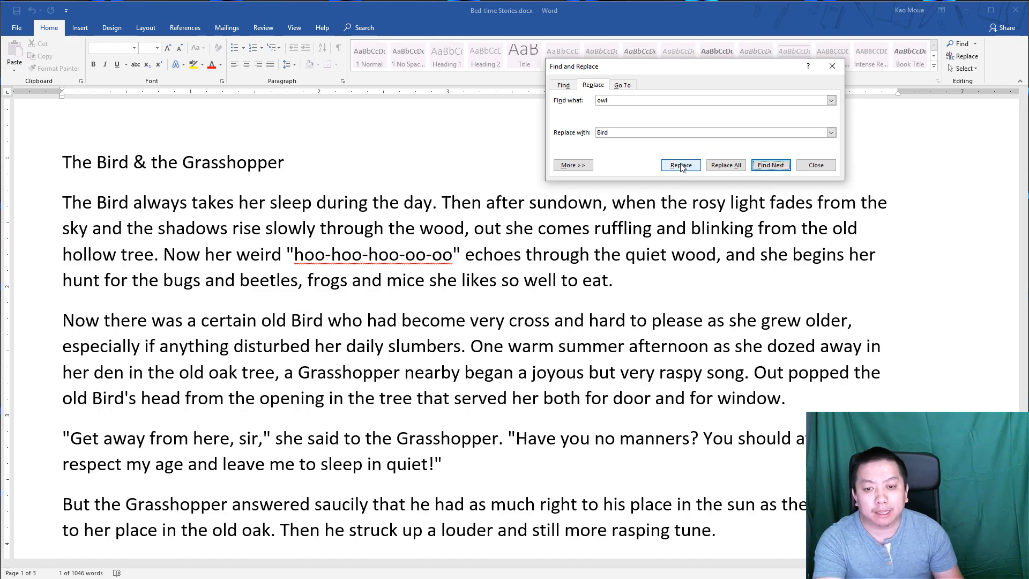
click(681, 165)
click(680, 165)
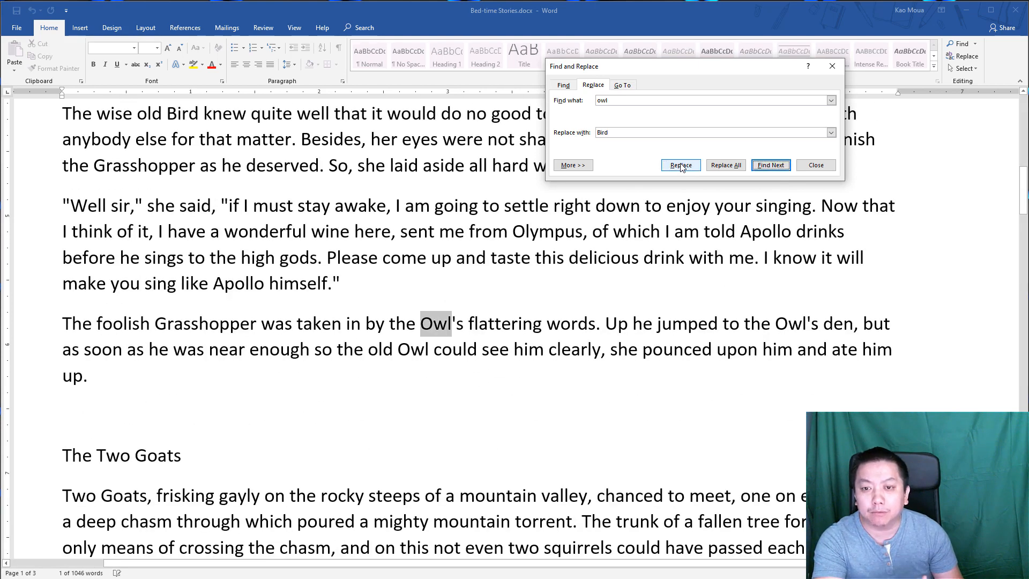
click(680, 165)
click(681, 165)
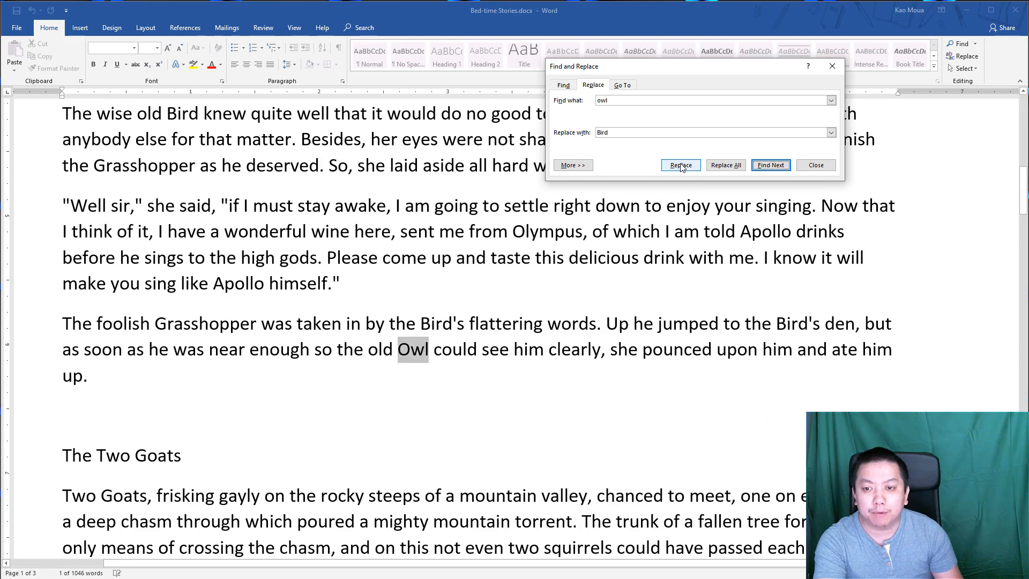
click(680, 165)
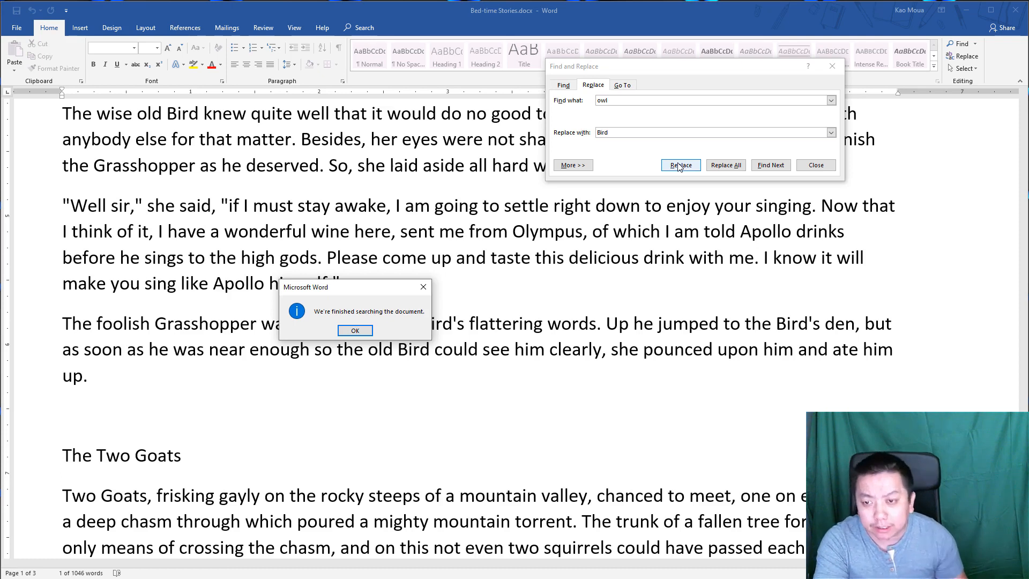
drag(354, 284, 501, 208)
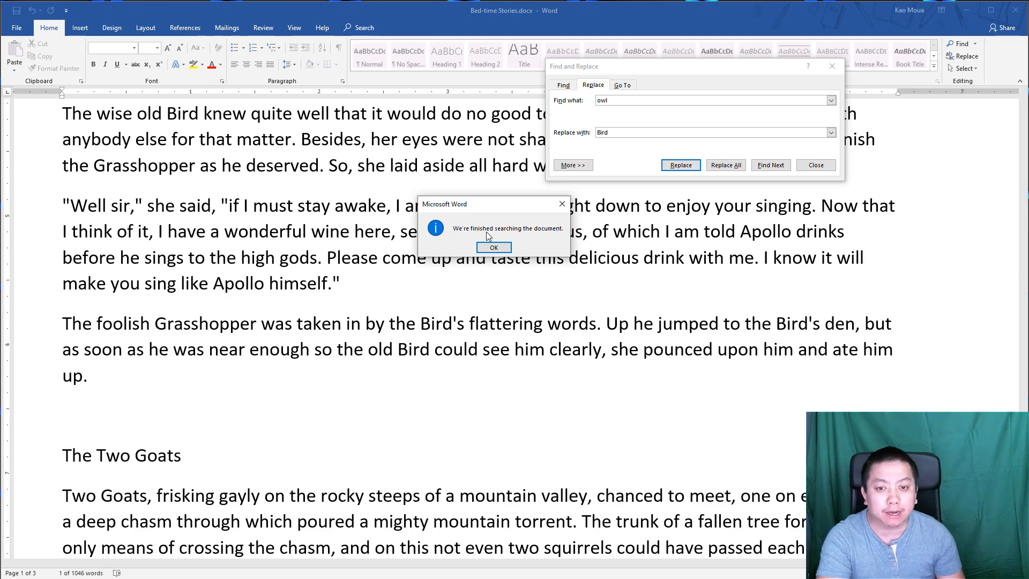
click(508, 248)
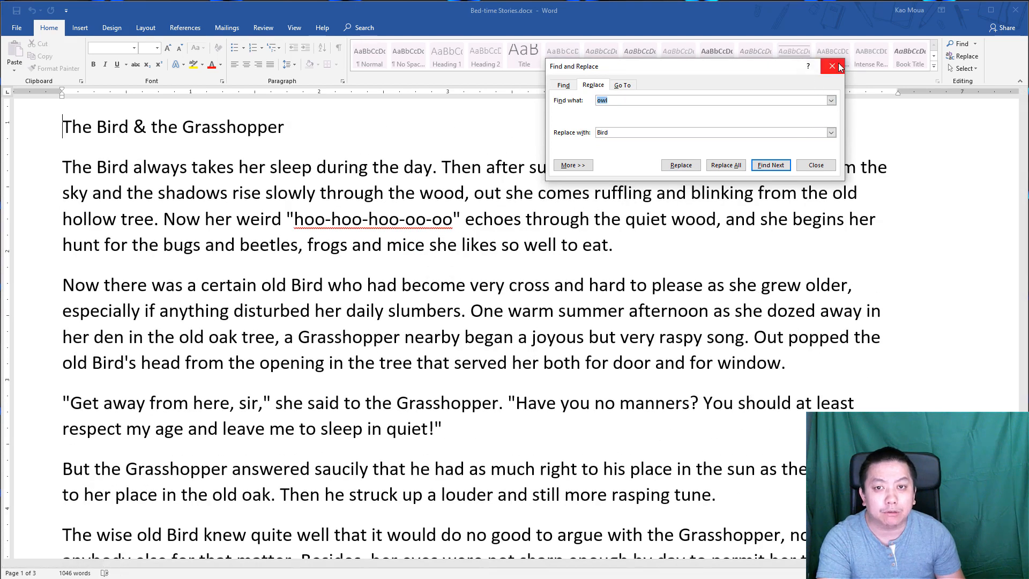
- Close Find and Replace and select the opening paragraph of The Bird & the Grasshopper
click(831, 67)
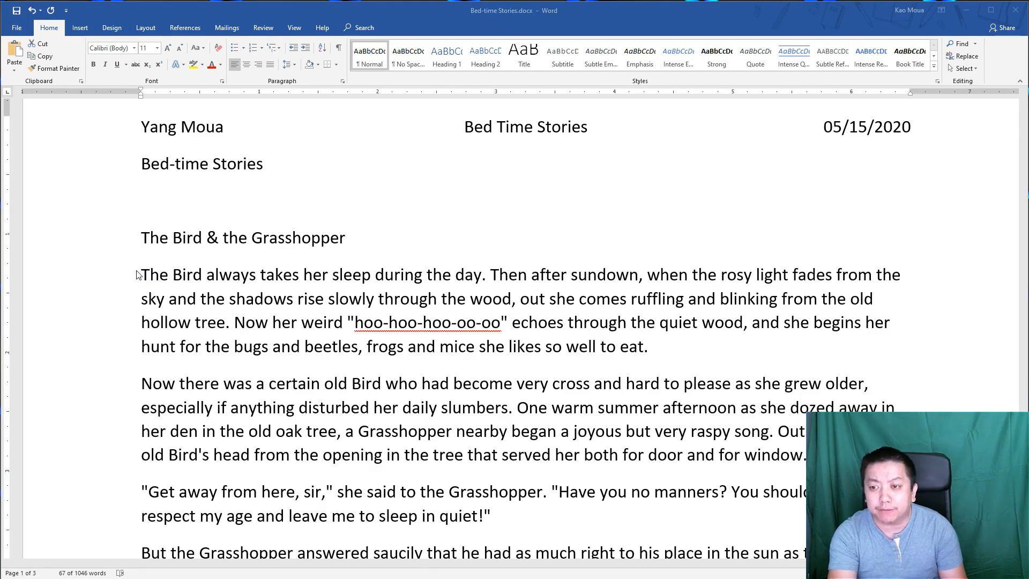
click(64, 277)
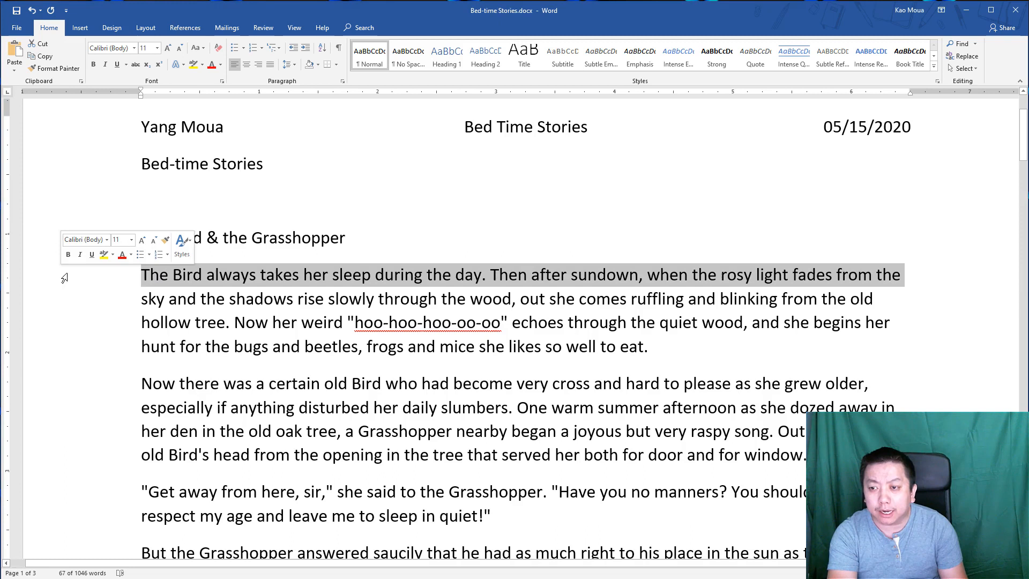
click(187, 274)
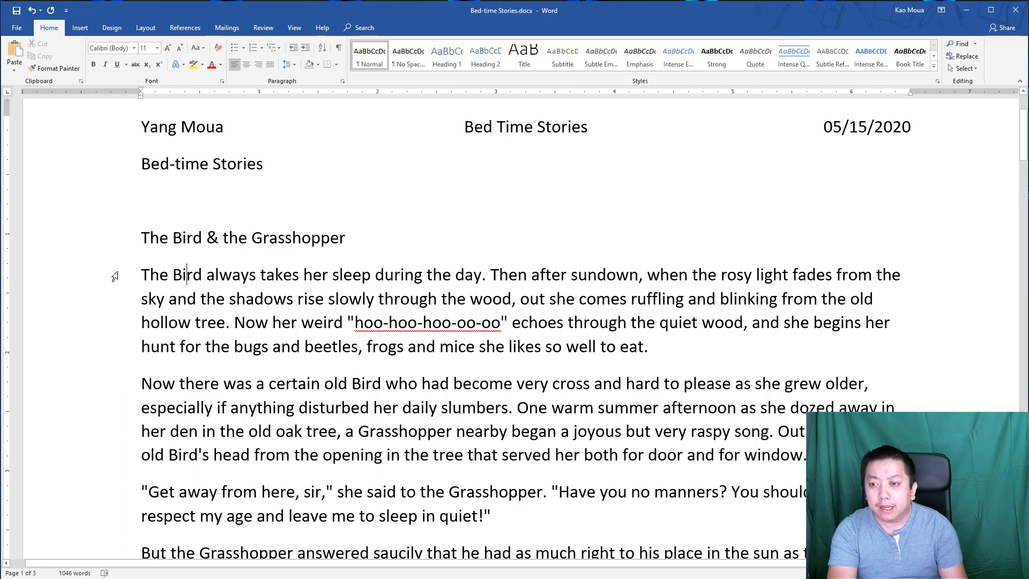
drag(115, 276, 115, 356)
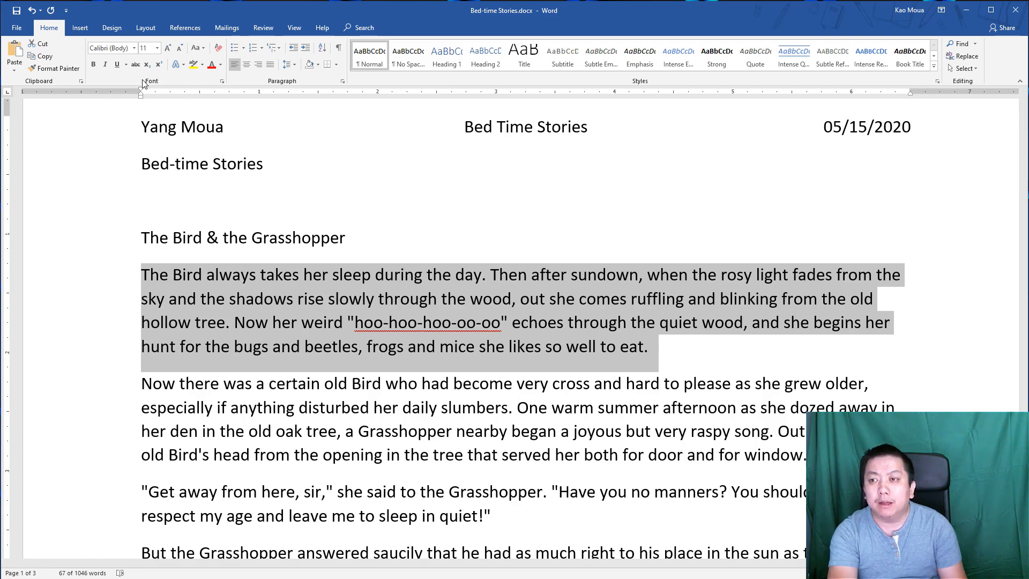
- Apply the Antonio font to the story's first paragraph, then reselect that paragraph
click(135, 48)
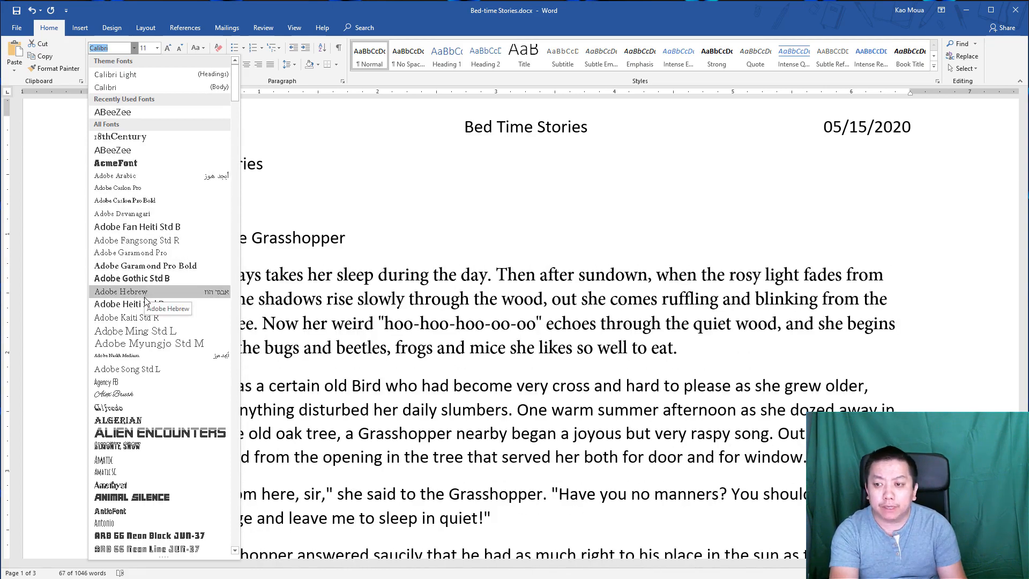
scroll(141, 382, down, 1)
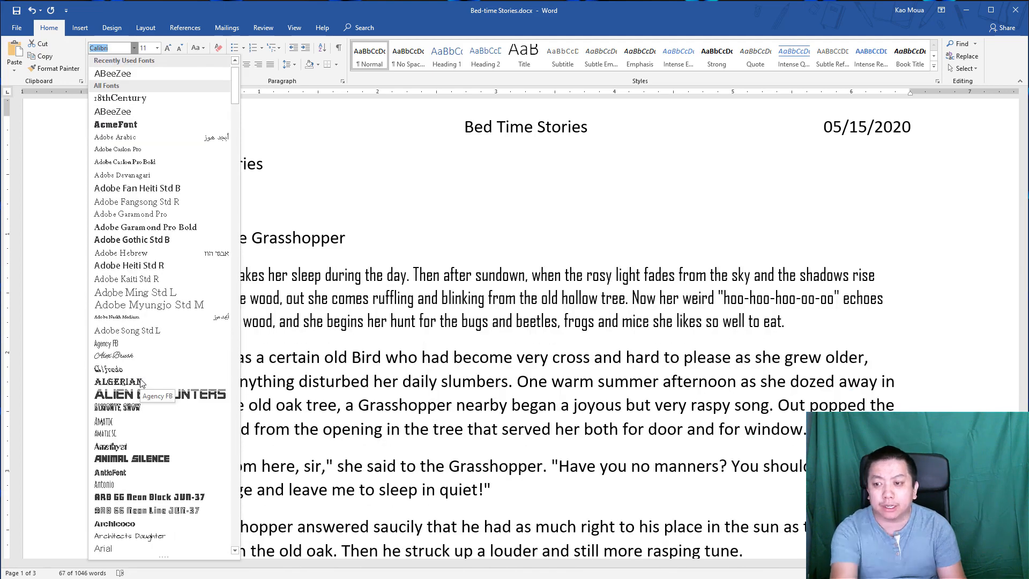
scroll(141, 382, down, 2)
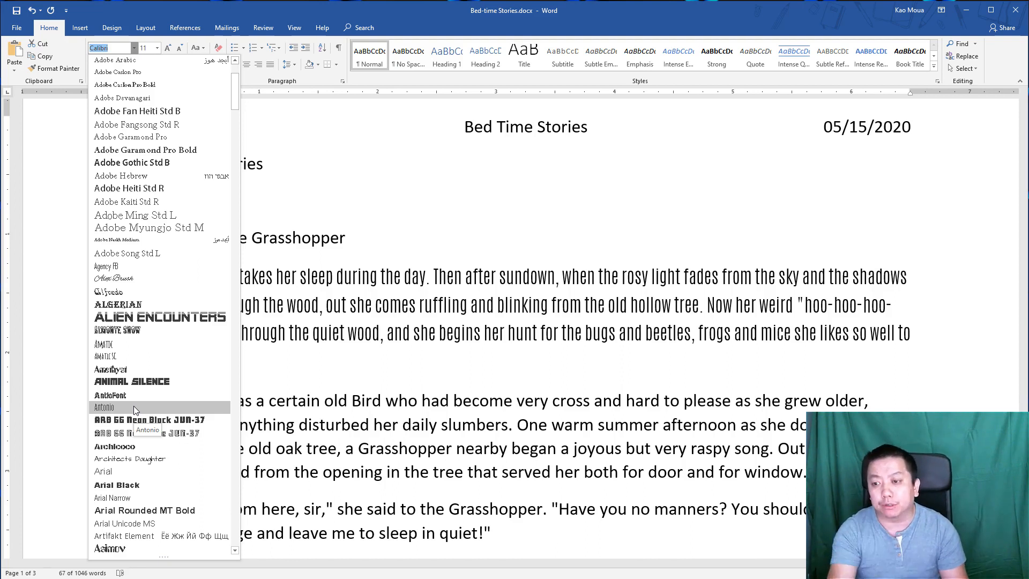
click(119, 410)
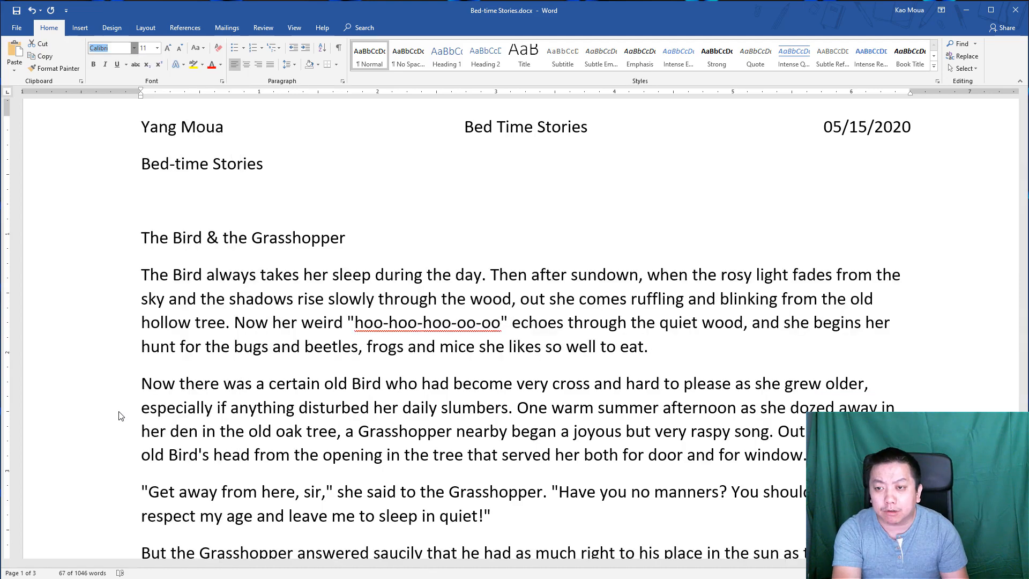
click(236, 362)
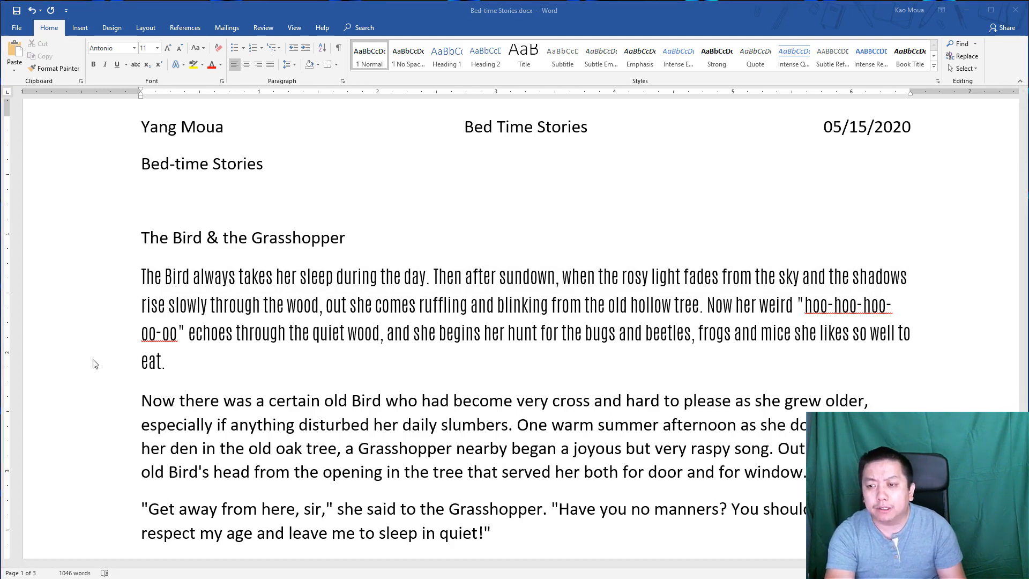
drag(62, 369, 62, 282)
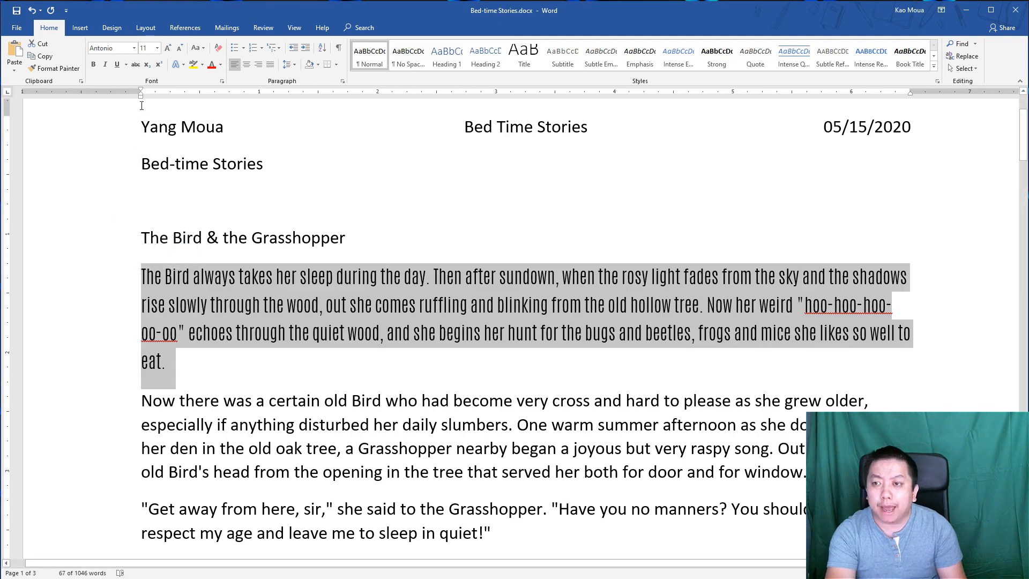
- Change the selected Antonio paragraph's font size to 7 points, then deselect it
click(157, 48)
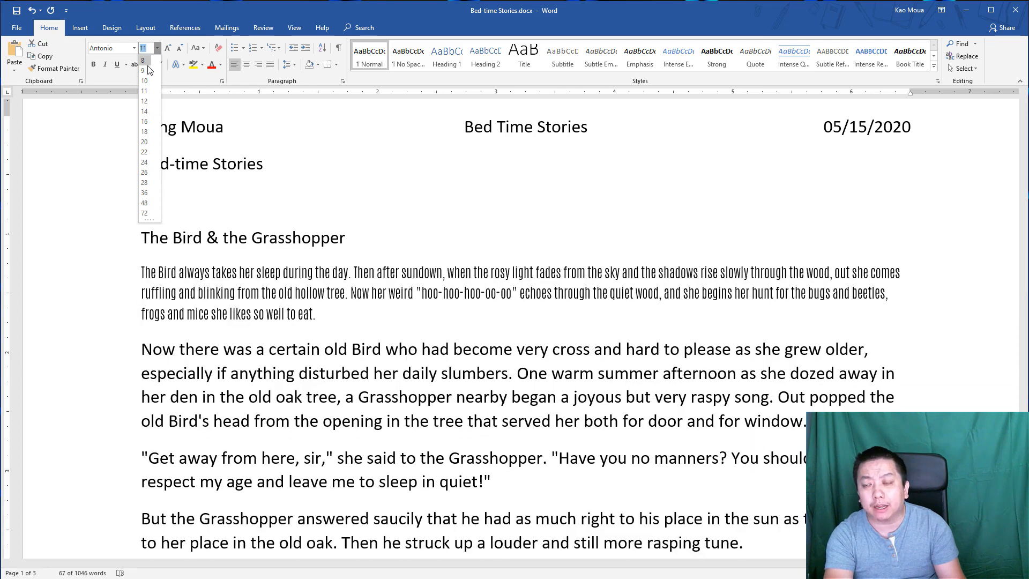
click(148, 47)
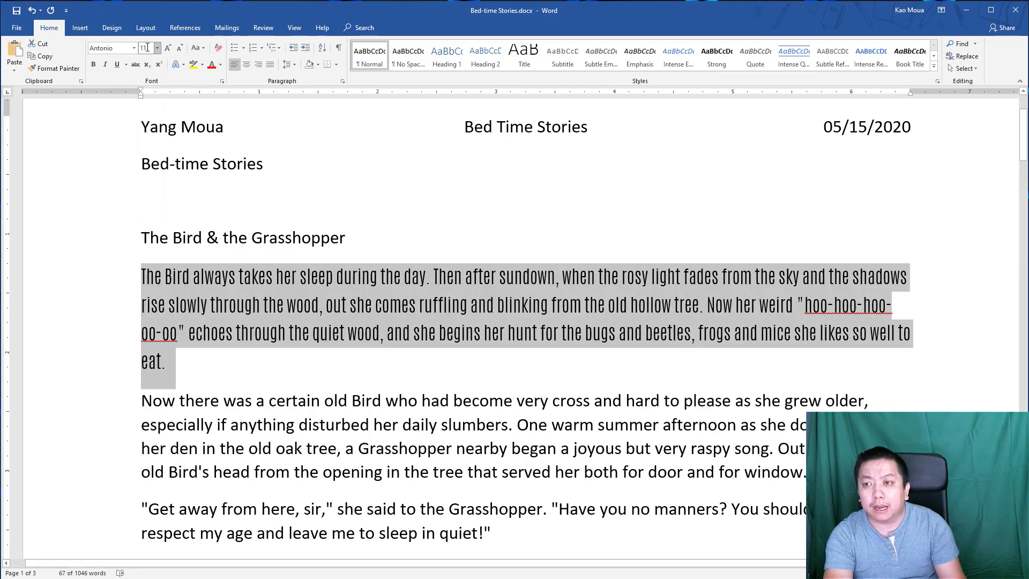
double_click(149, 49)
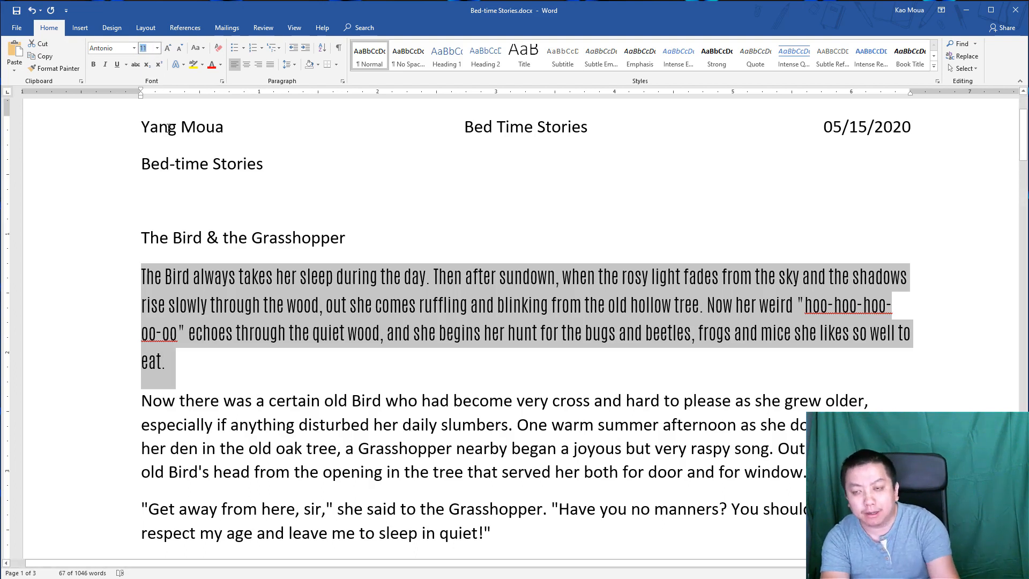
text(7)
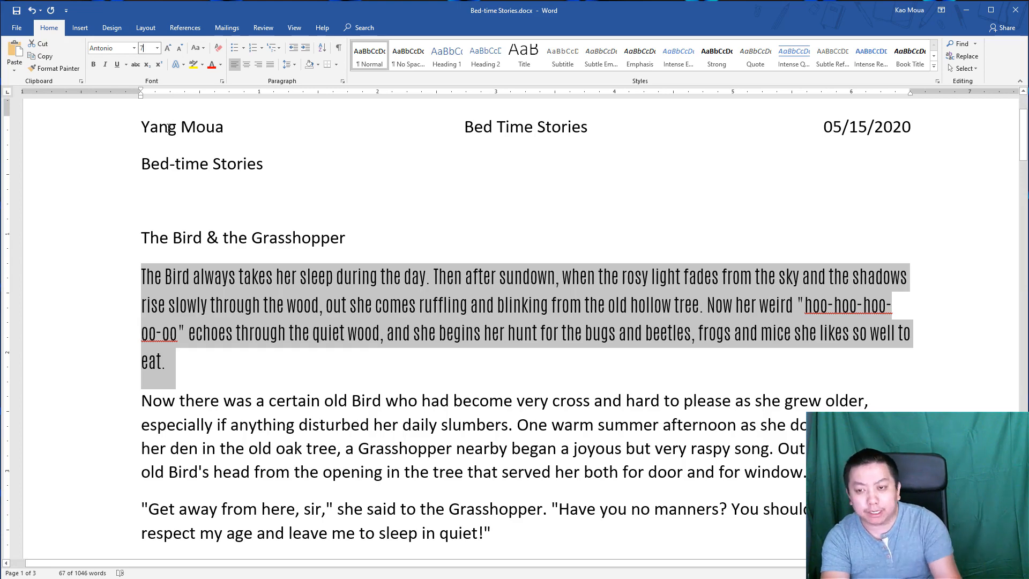
key(Return)
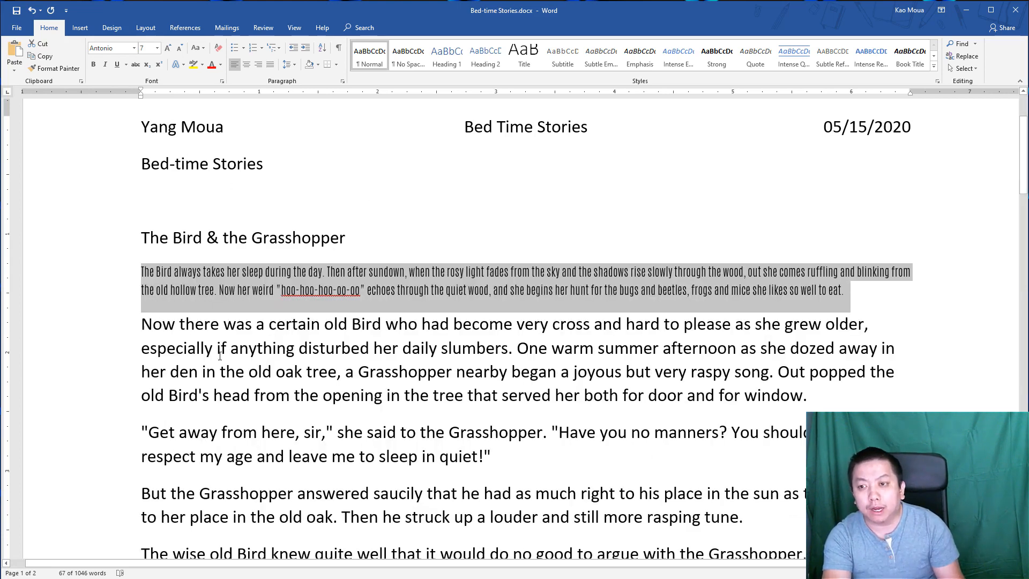
click(161, 290)
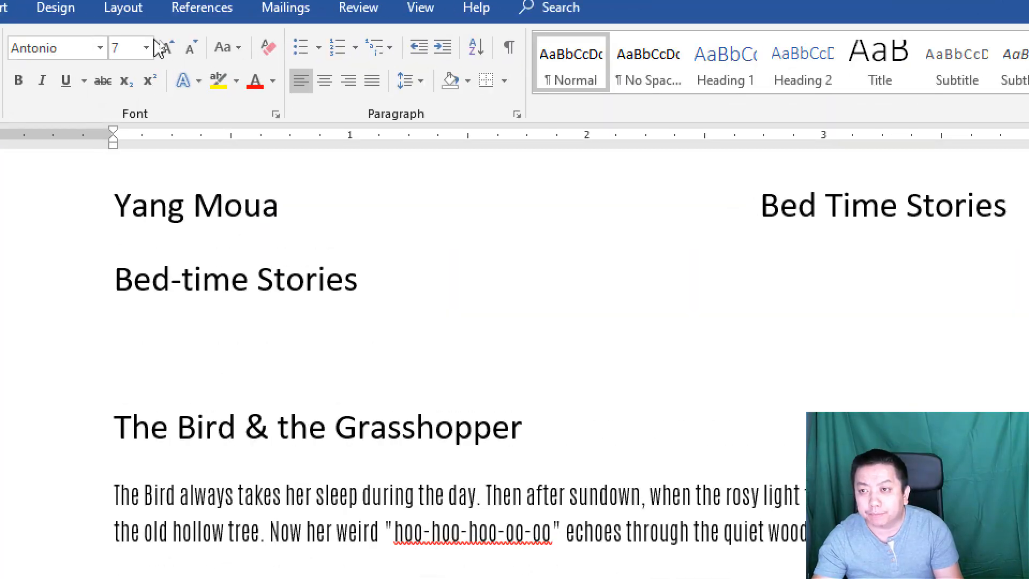
click(242, 206)
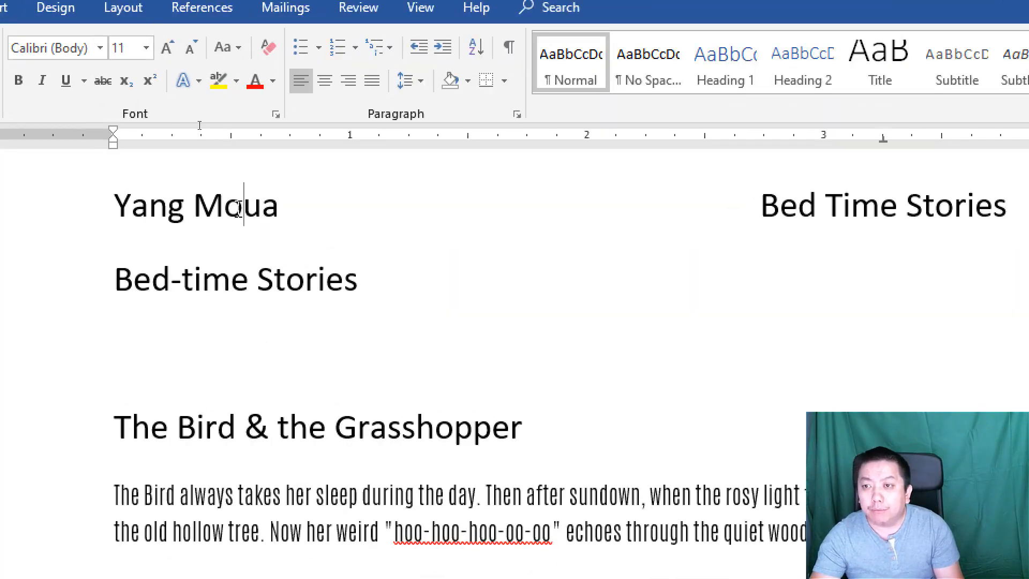
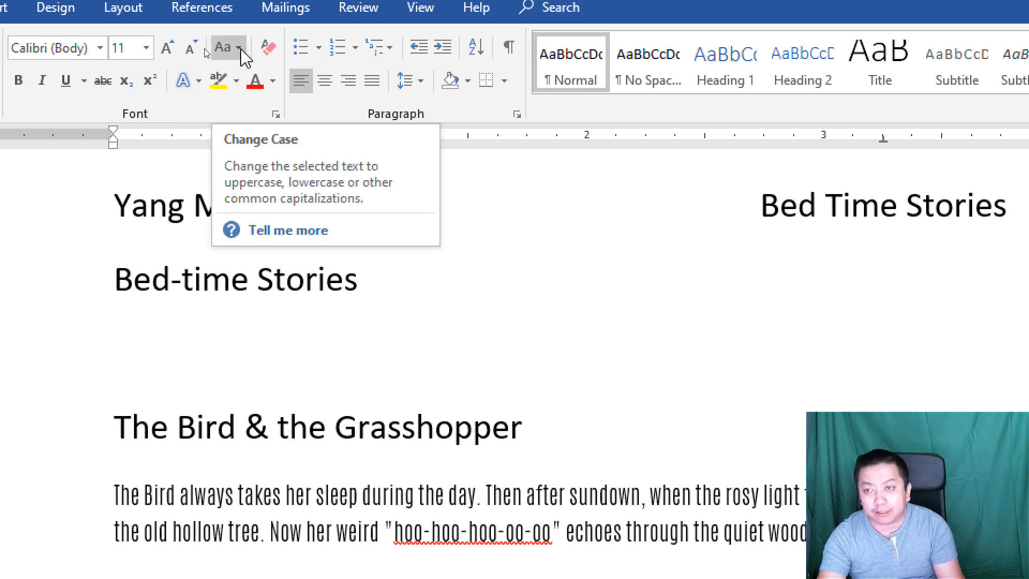
- Select the whole Bed-time Stories heading line
click(241, 50)
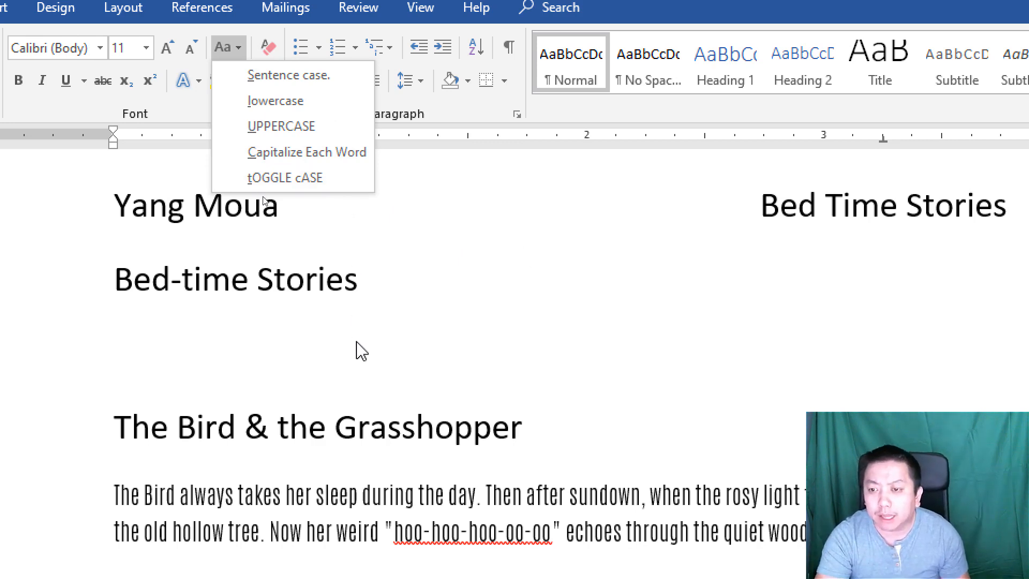
click(337, 281)
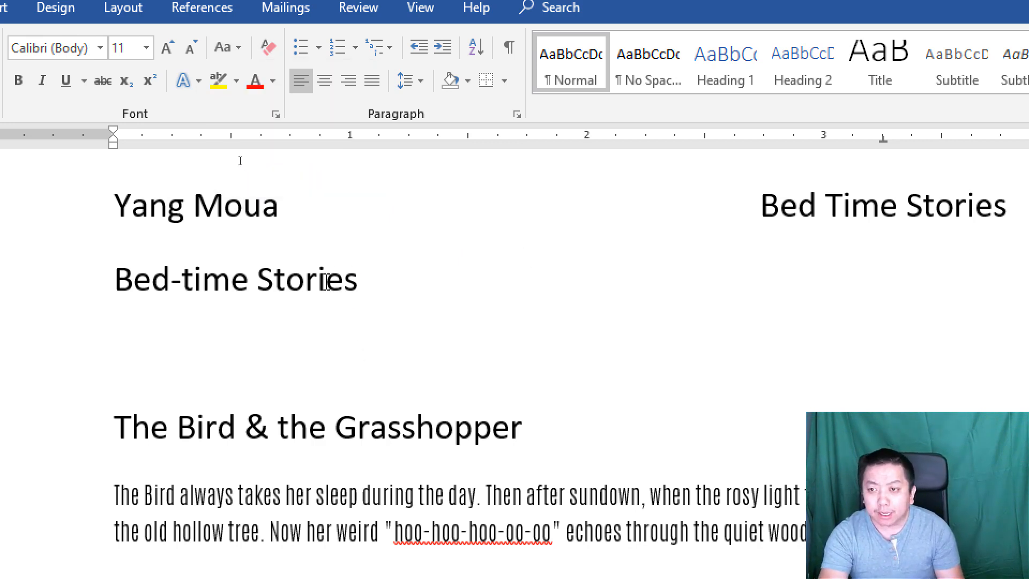
click(308, 281)
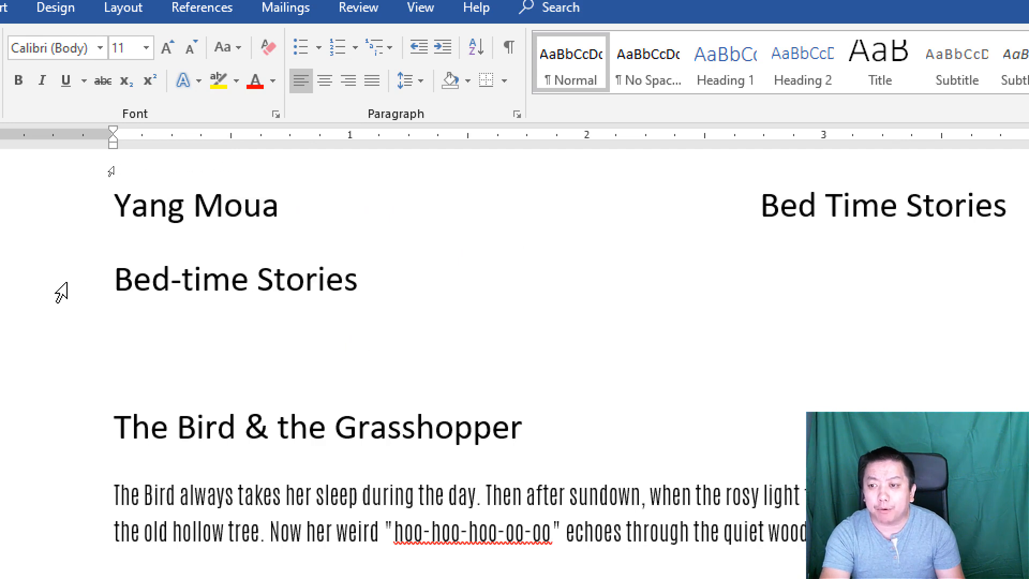
click(37, 294)
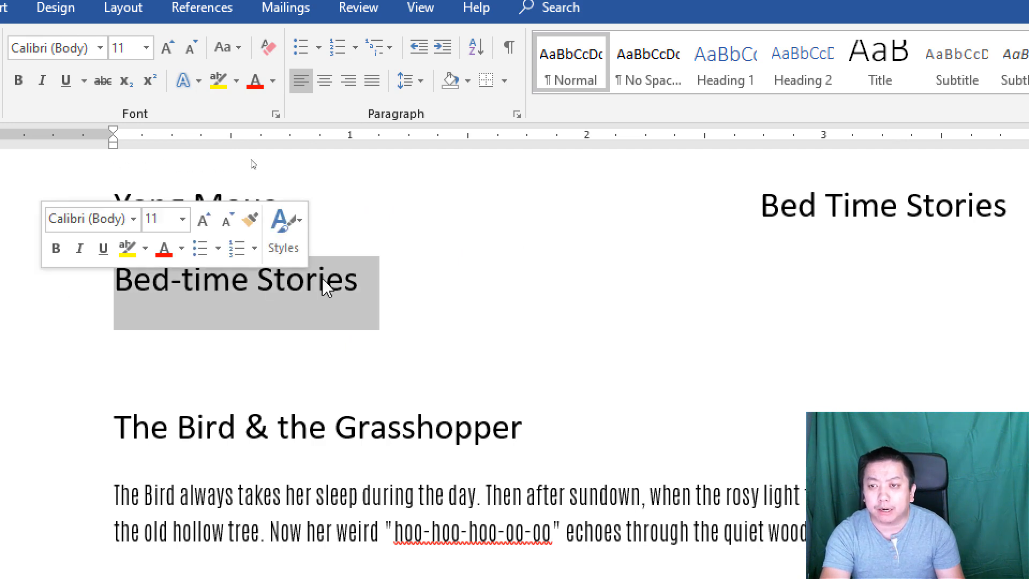
- Try lowercase and uppercase on the heading, then settle on Capitalize Each Word: 'Bed-Time Stories'
click(236, 49)
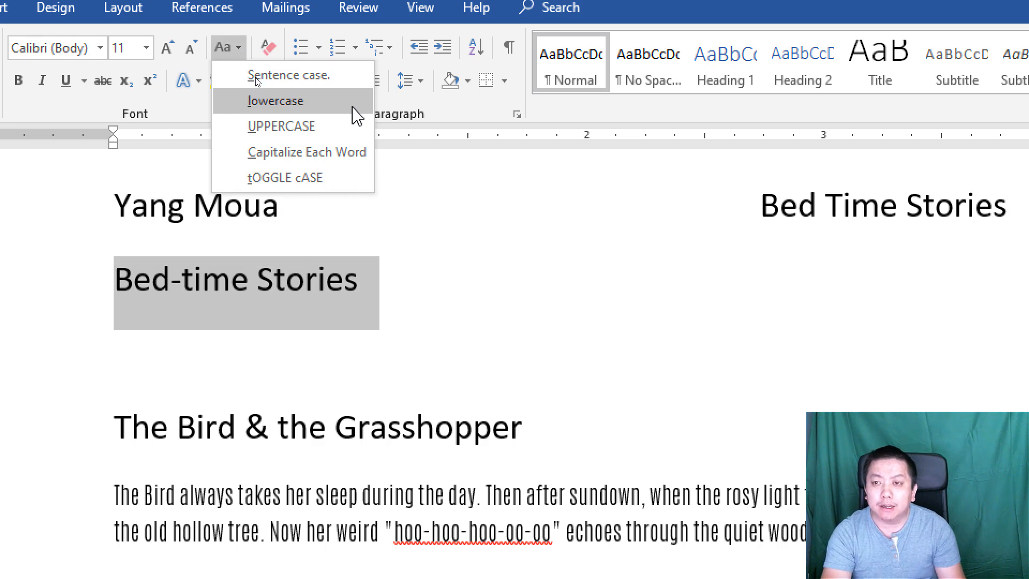
click(315, 105)
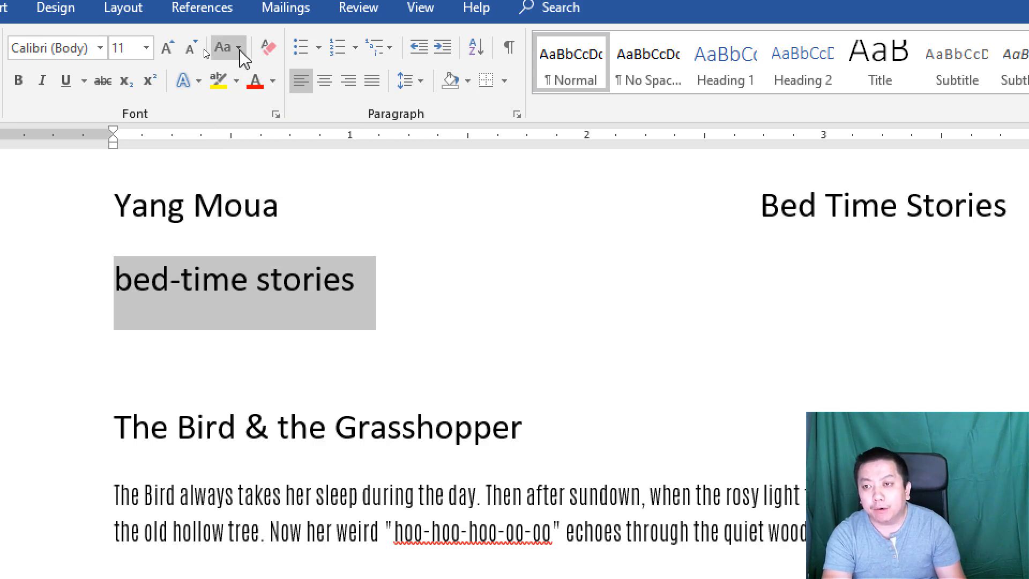
click(238, 51)
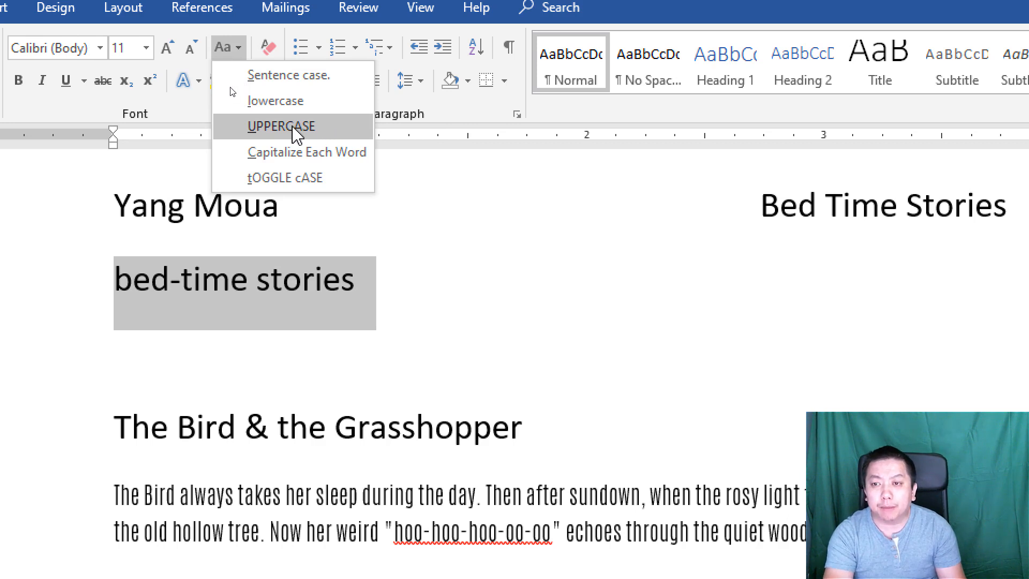
click(266, 128)
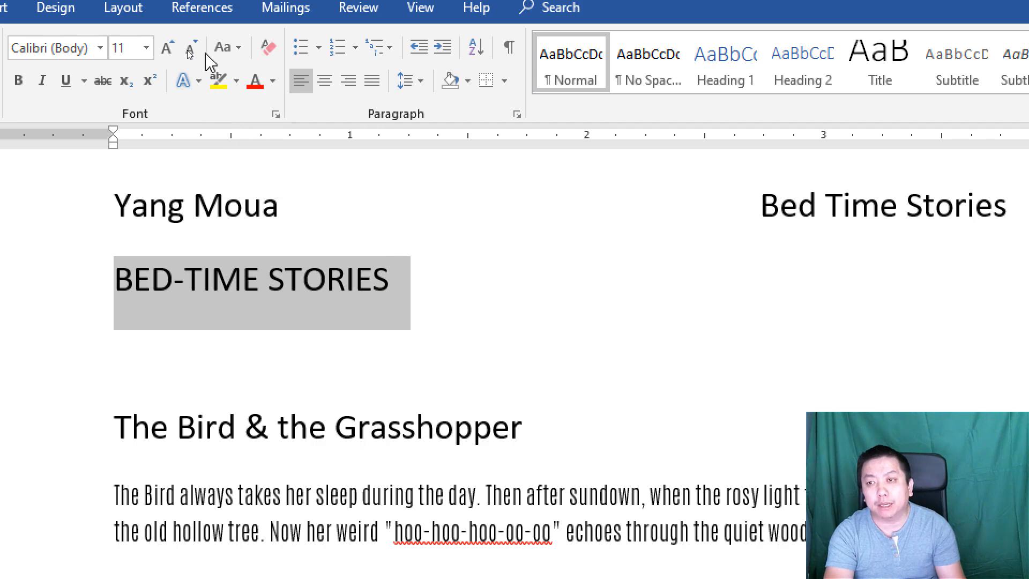
click(240, 47)
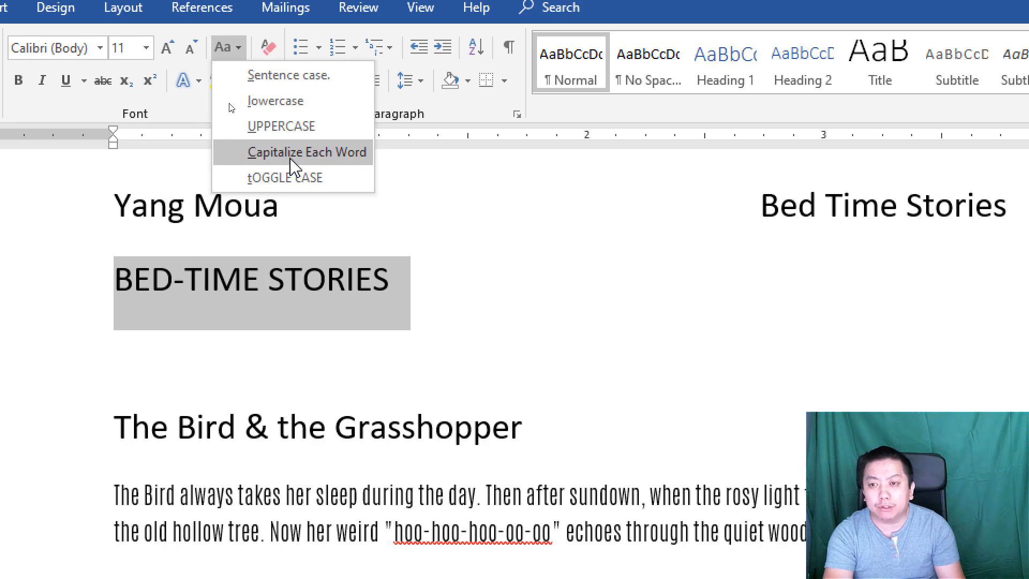
click(315, 153)
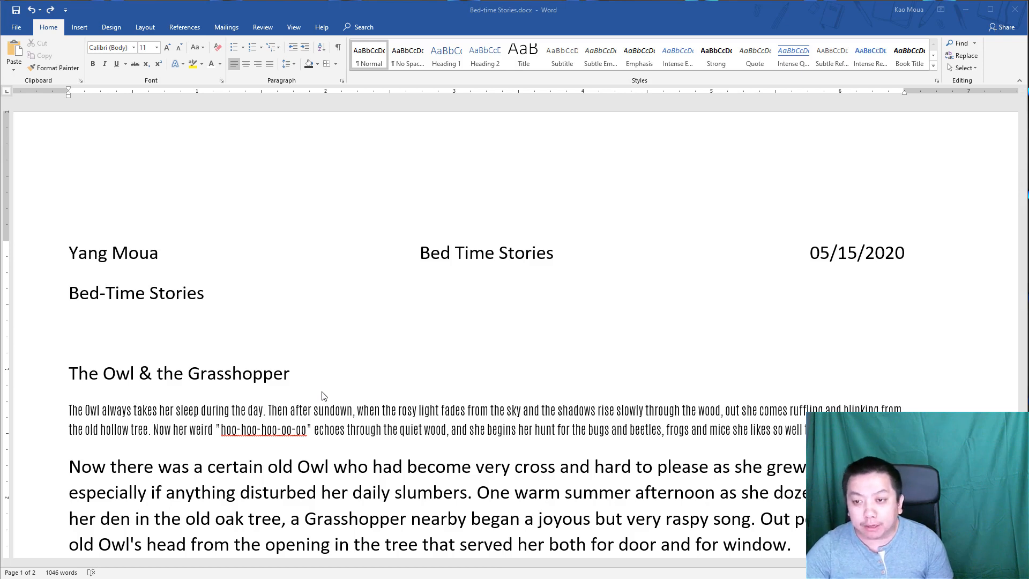
click(23, 380)
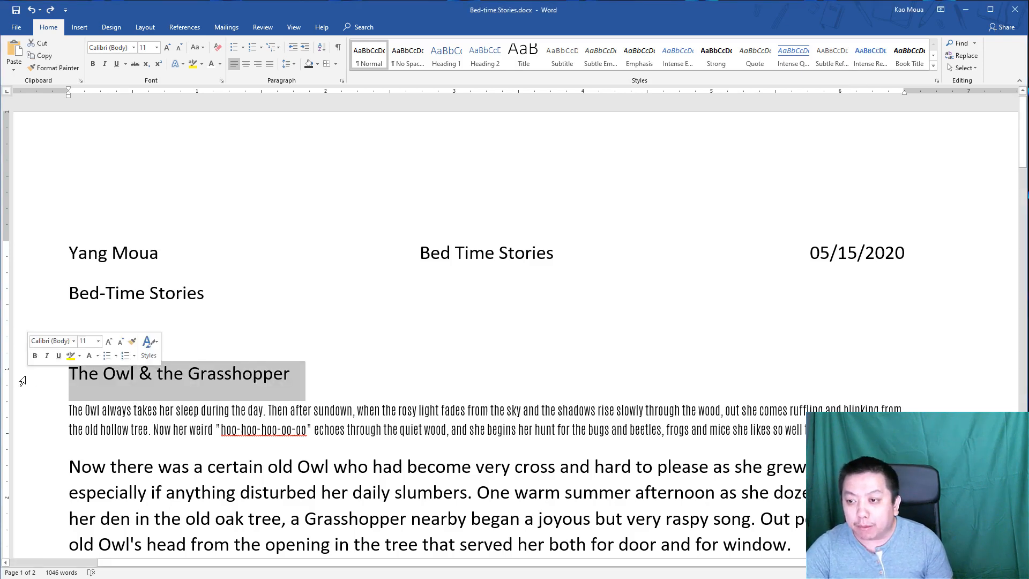
click(198, 47)
click(226, 112)
click(371, 390)
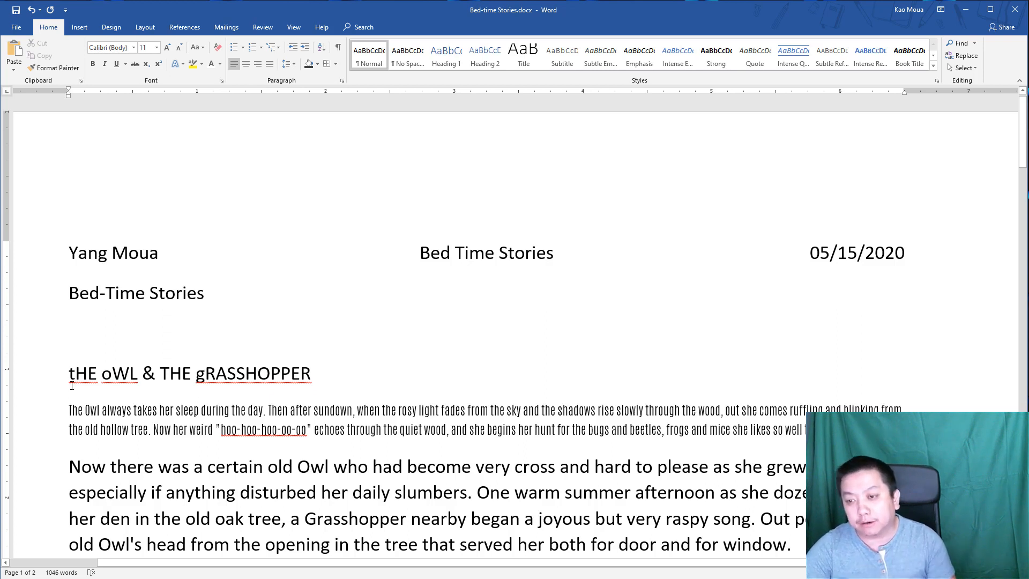
click(319, 382)
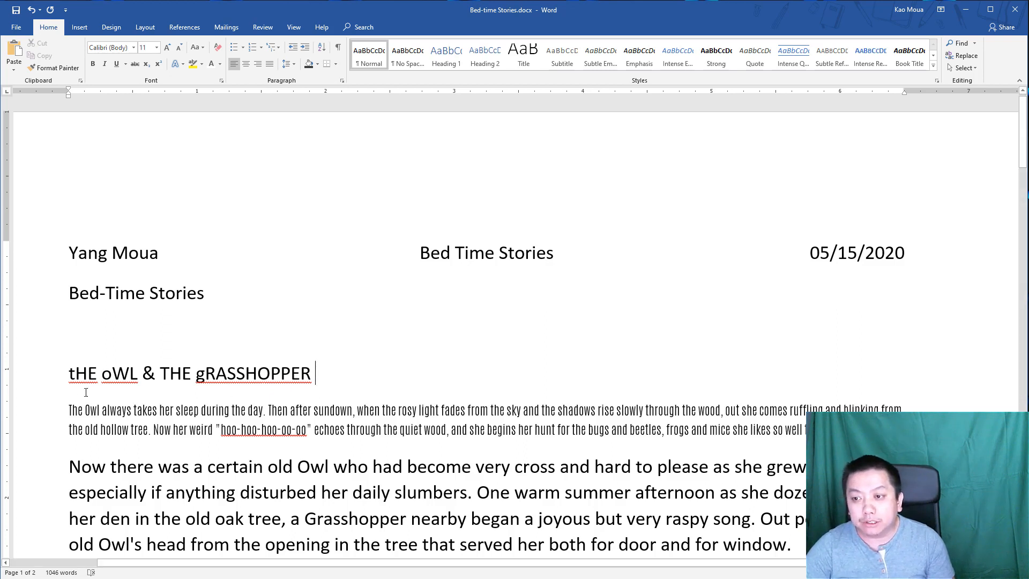
click(43, 382)
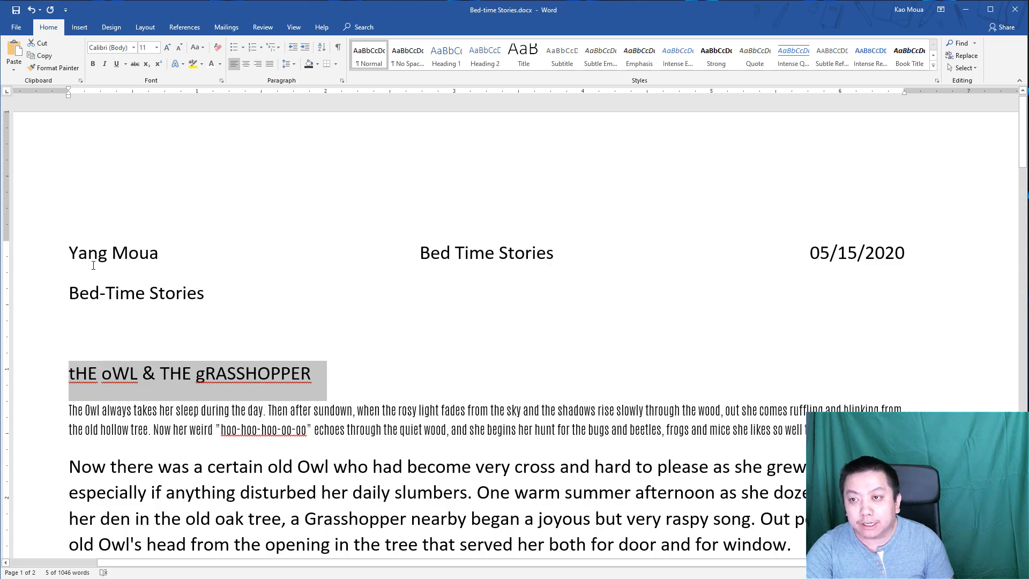
click(197, 47)
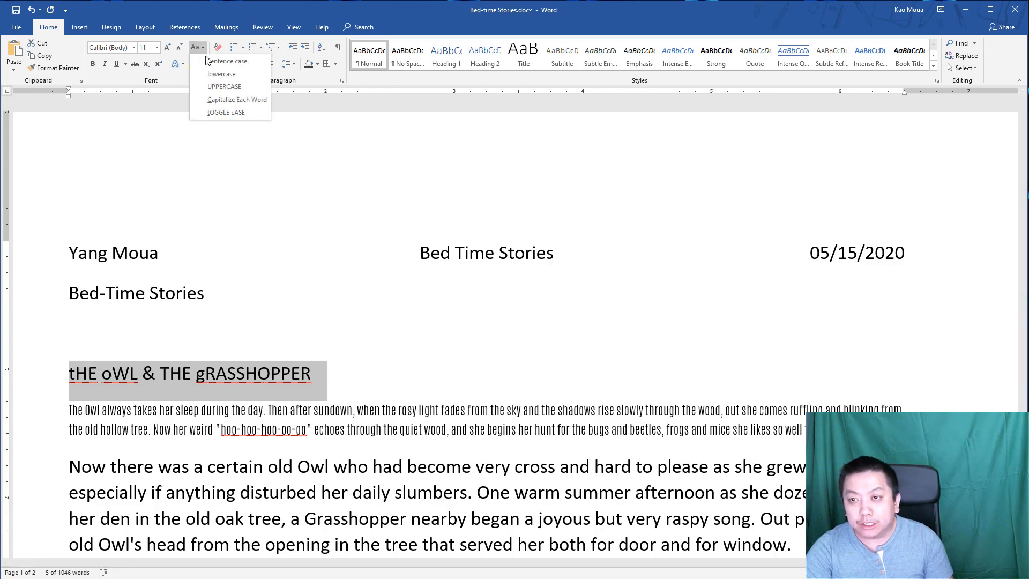
click(237, 111)
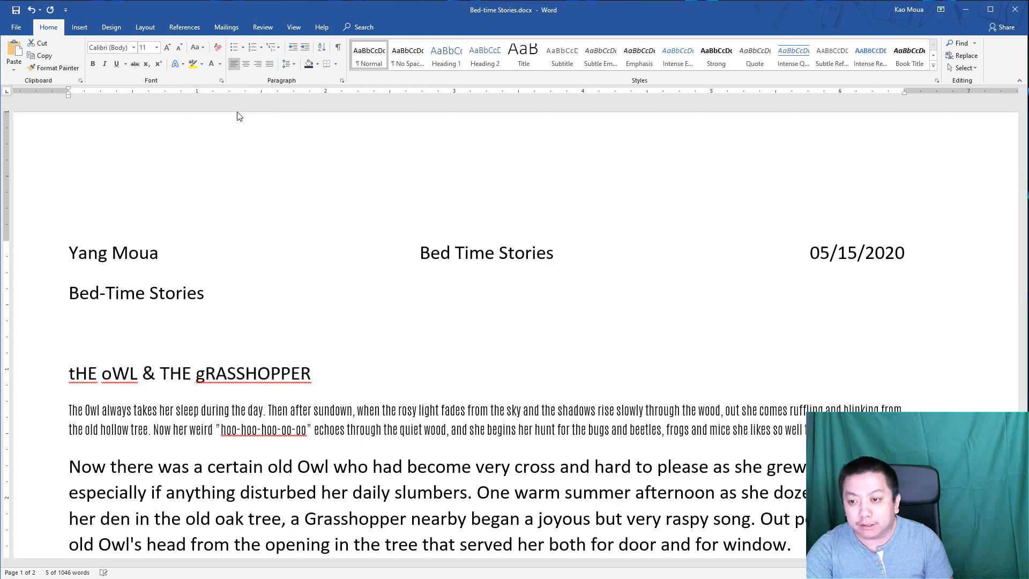
click(405, 310)
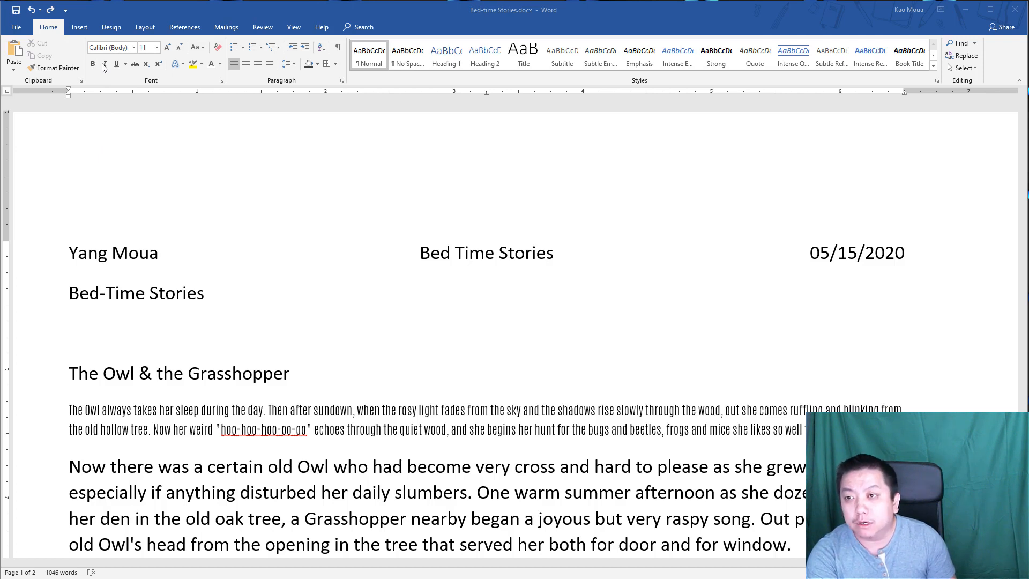
- Bold the top line with author, Bed Time Stories and date, keeping its original font colour
click(89, 256)
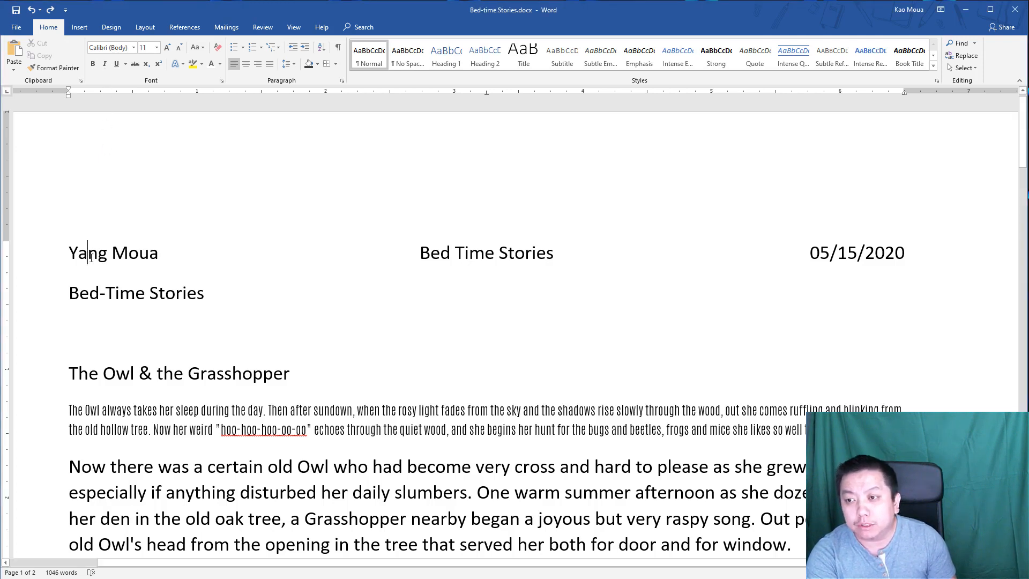
click(48, 261)
key(ctrl+b)
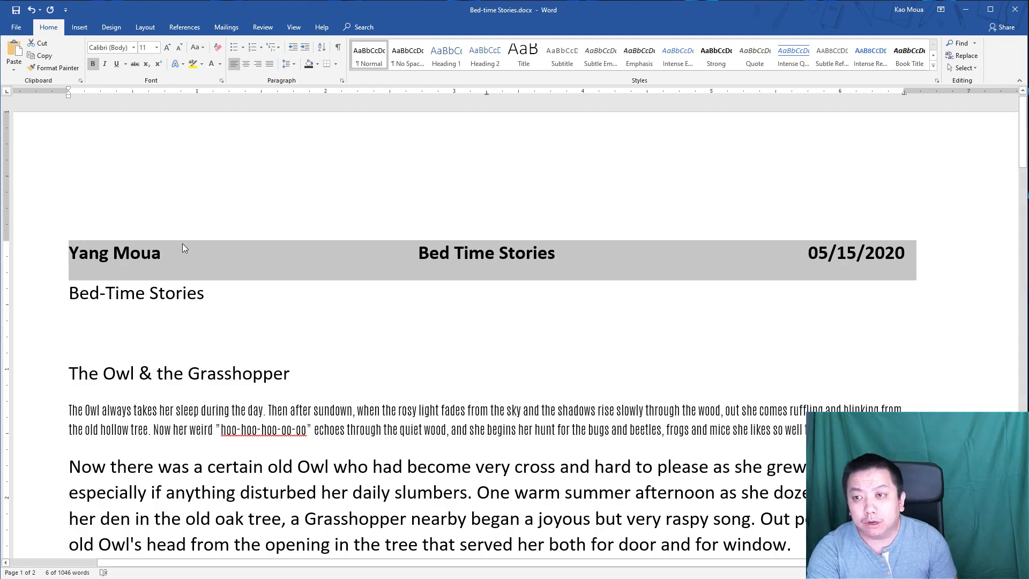
click(219, 64)
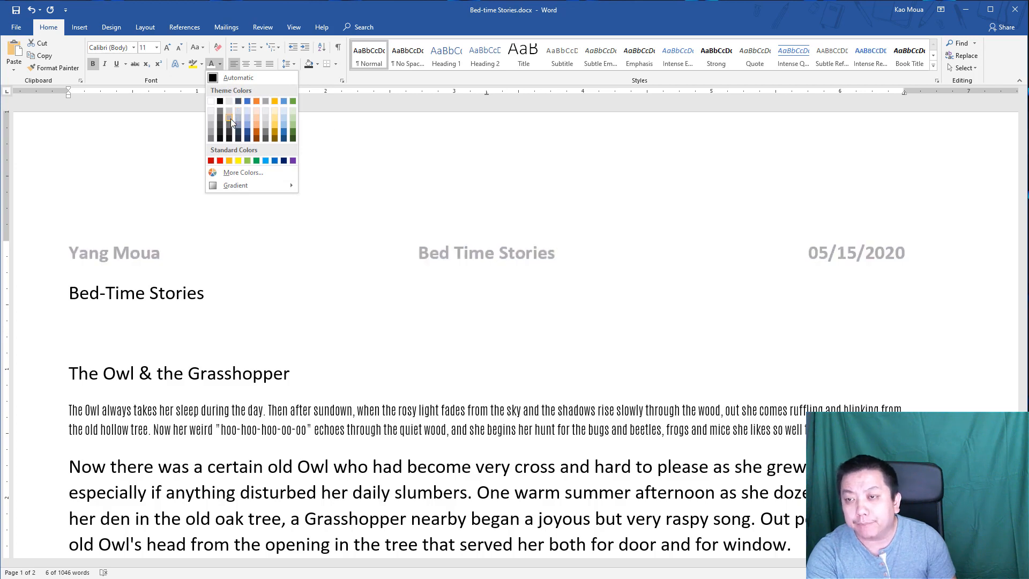
key(Escape)
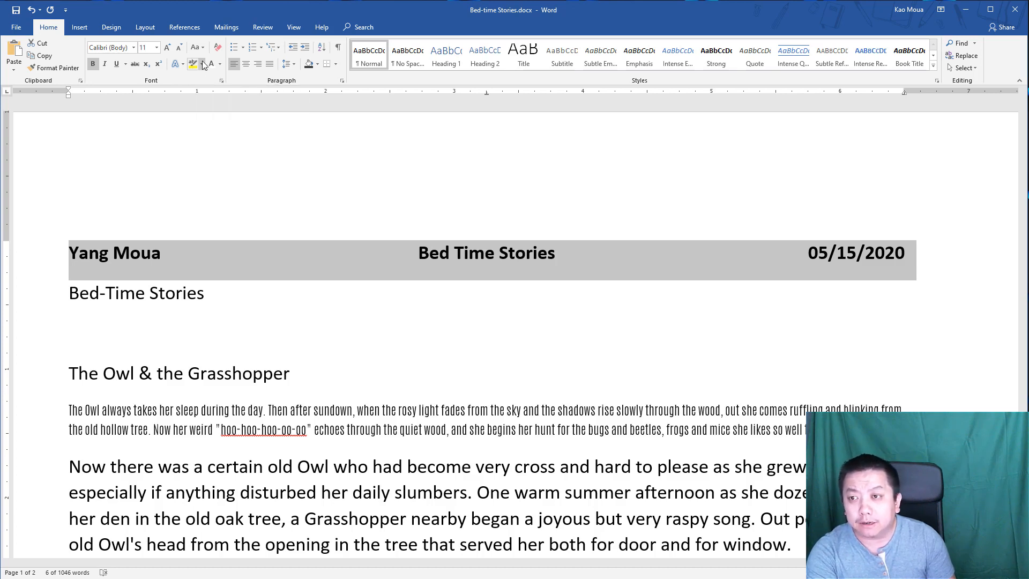
click(88, 374)
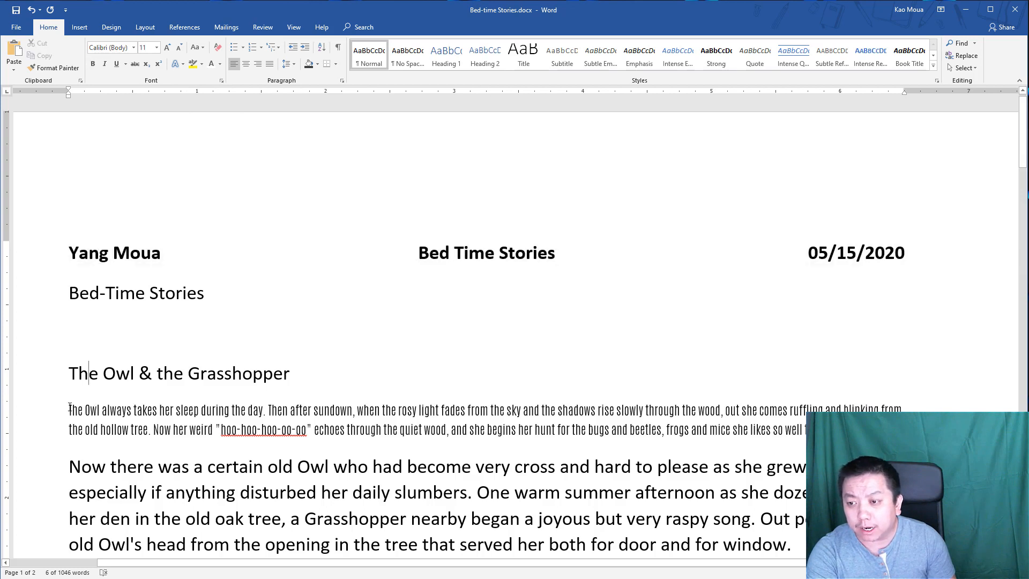
click(39, 416)
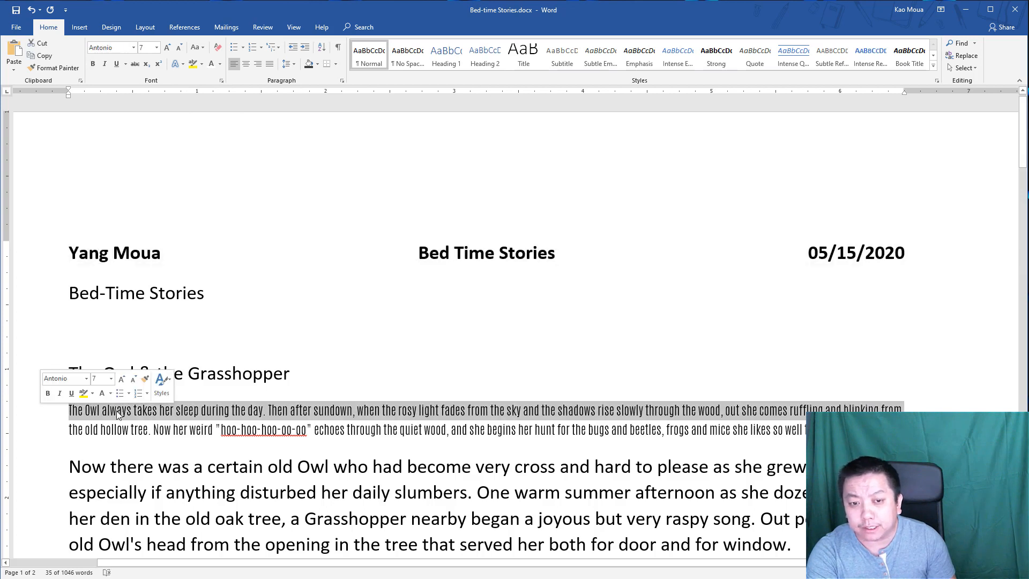
click(201, 64)
click(199, 80)
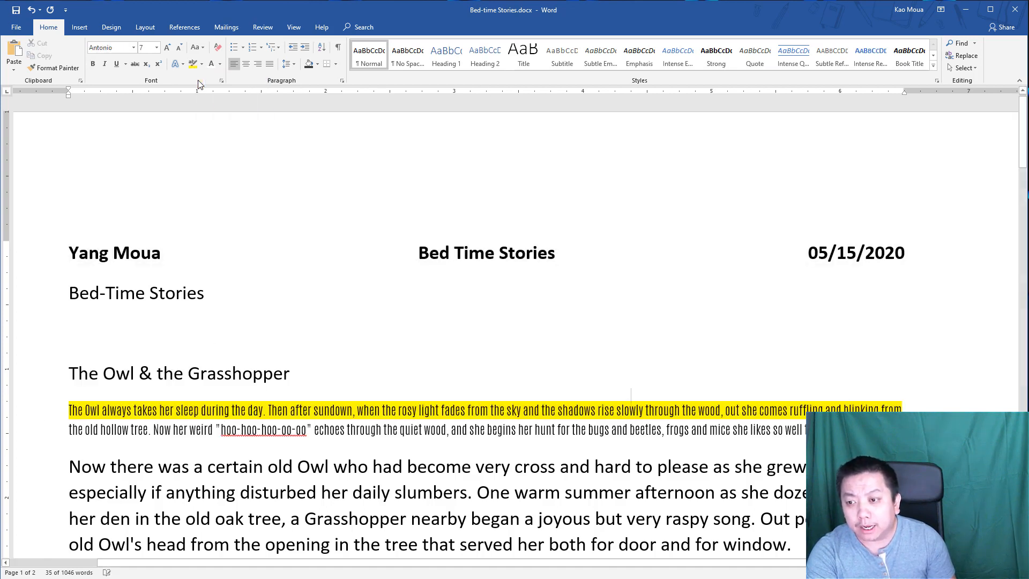
click(340, 368)
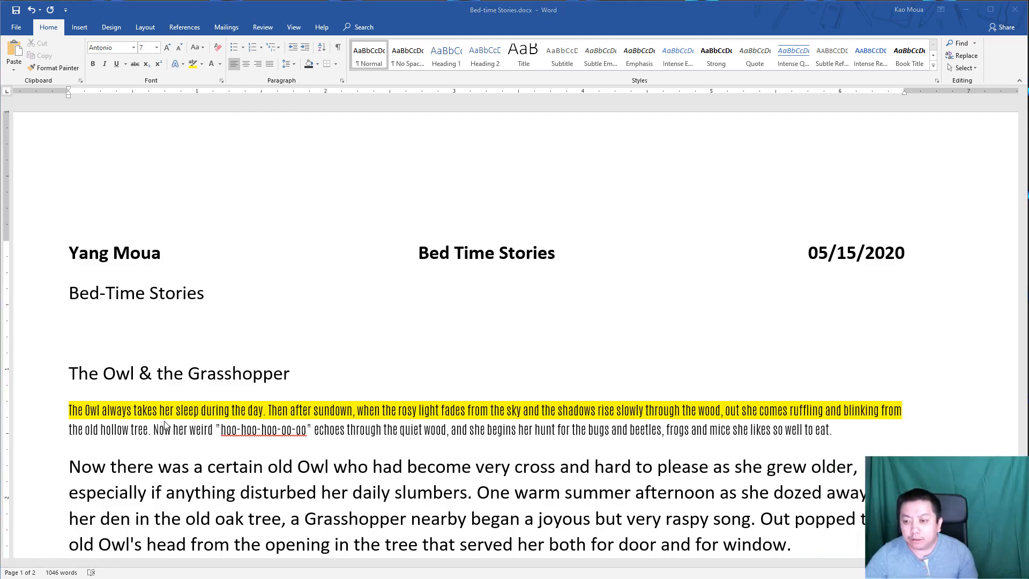
key(ctrl+z)
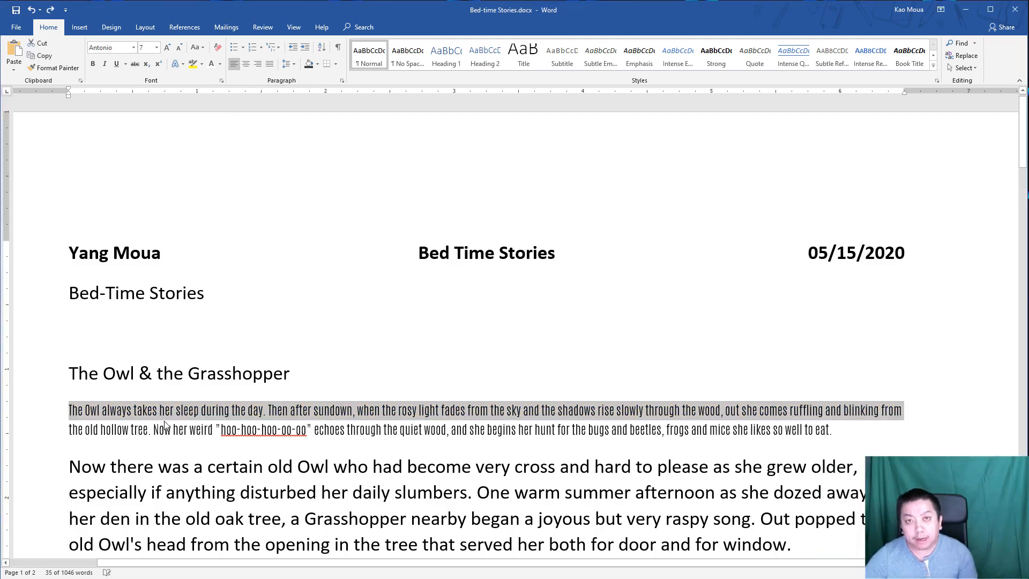
click(159, 425)
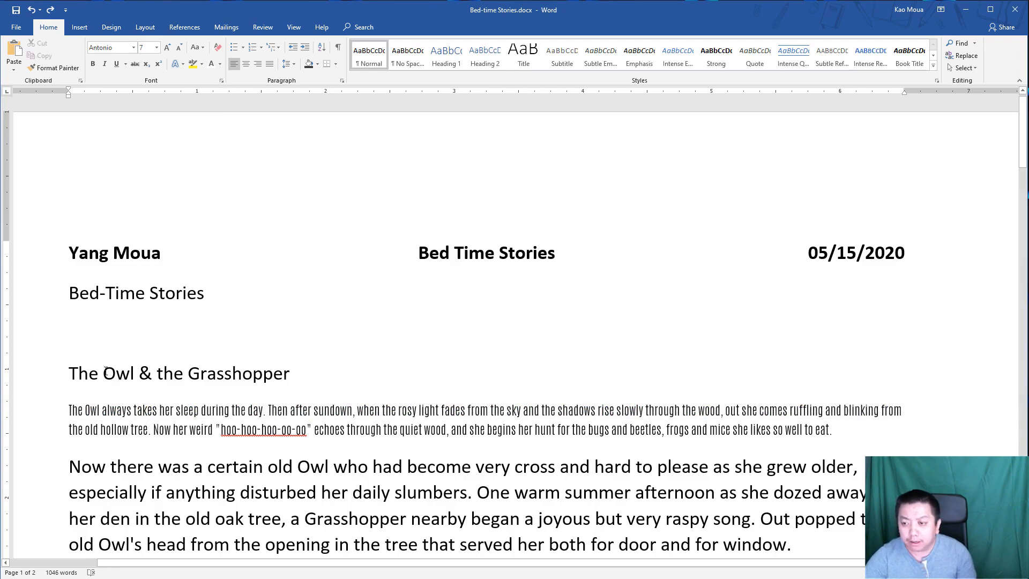
- Make 'Owl' in the story heading red AcmeFont, bold, italic and underlined
drag(105, 373, 134, 373)
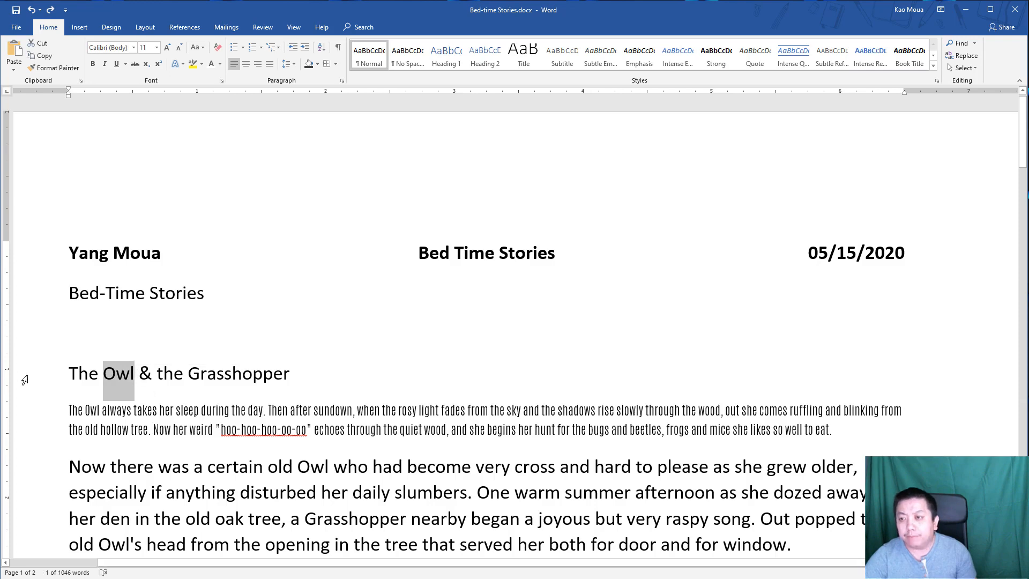
click(133, 48)
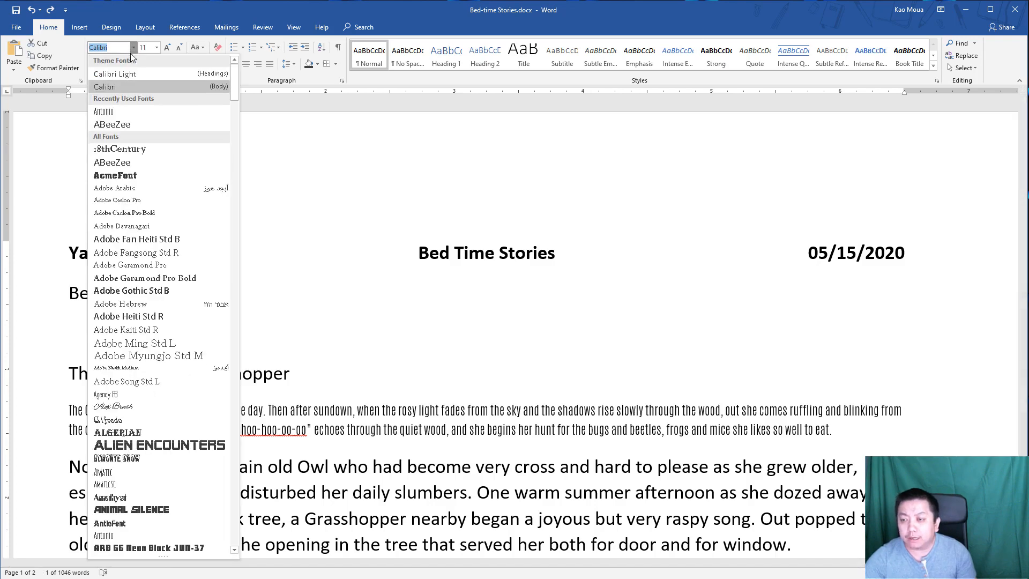
click(130, 176)
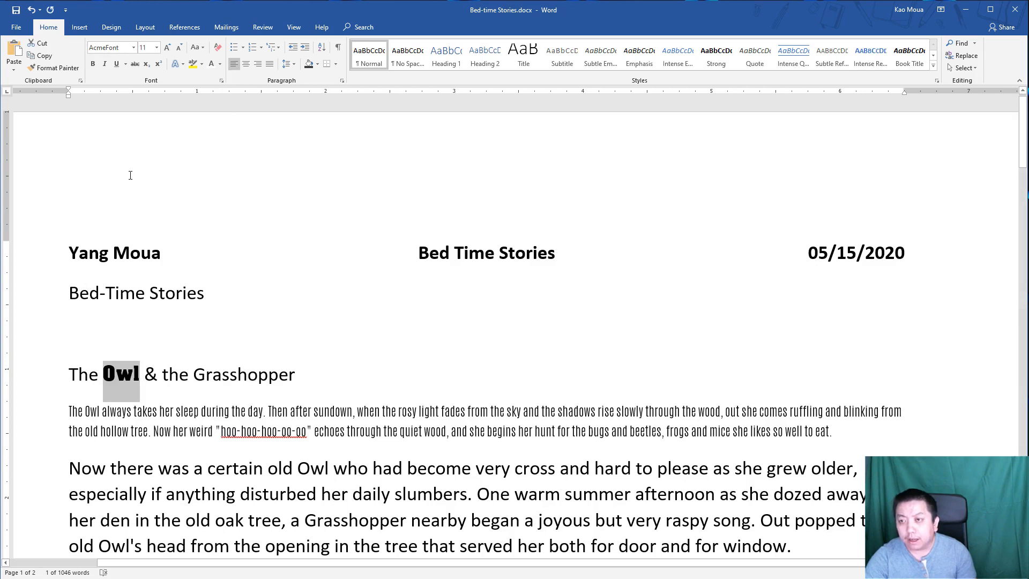
click(220, 65)
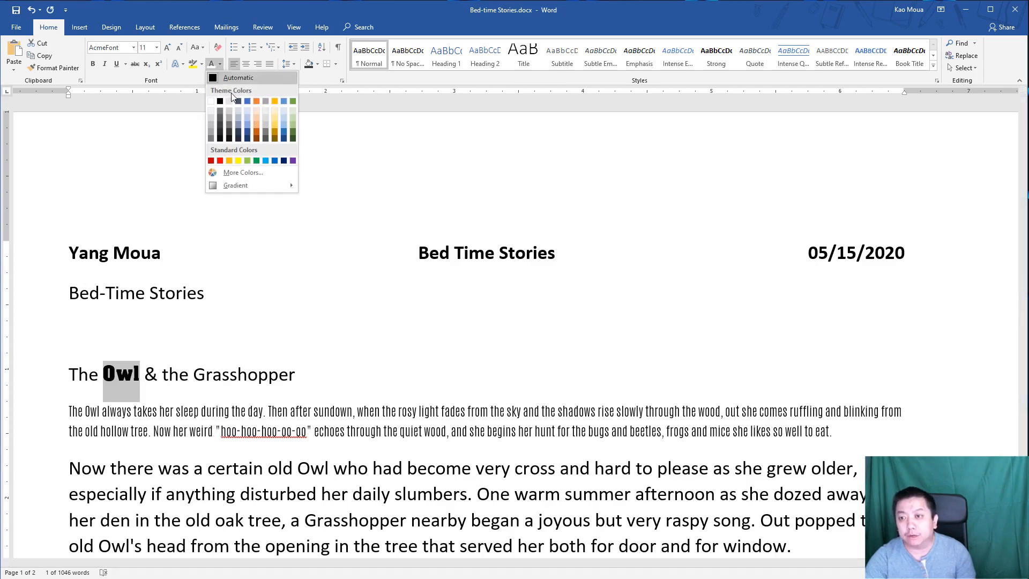
click(223, 163)
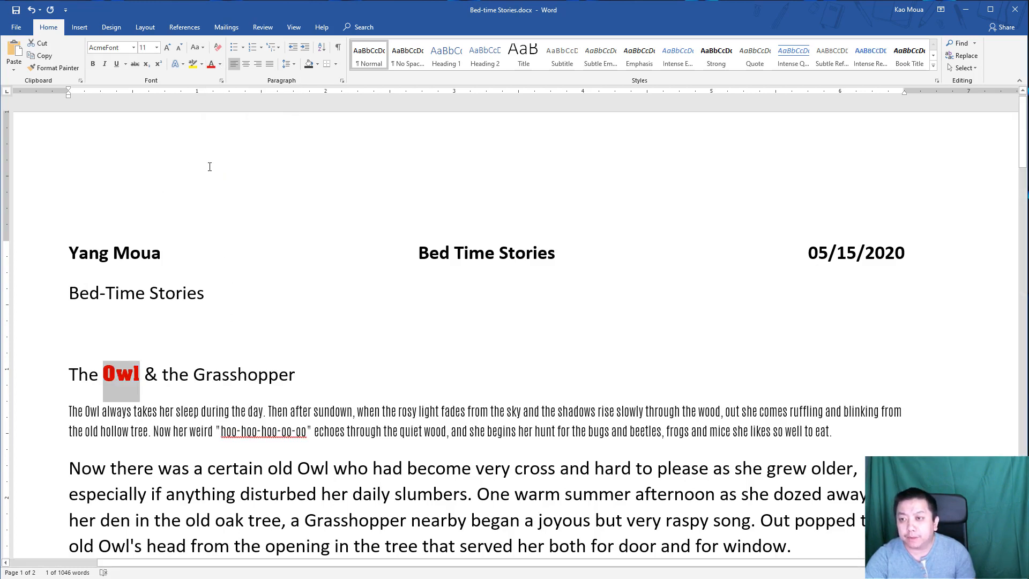
click(92, 64)
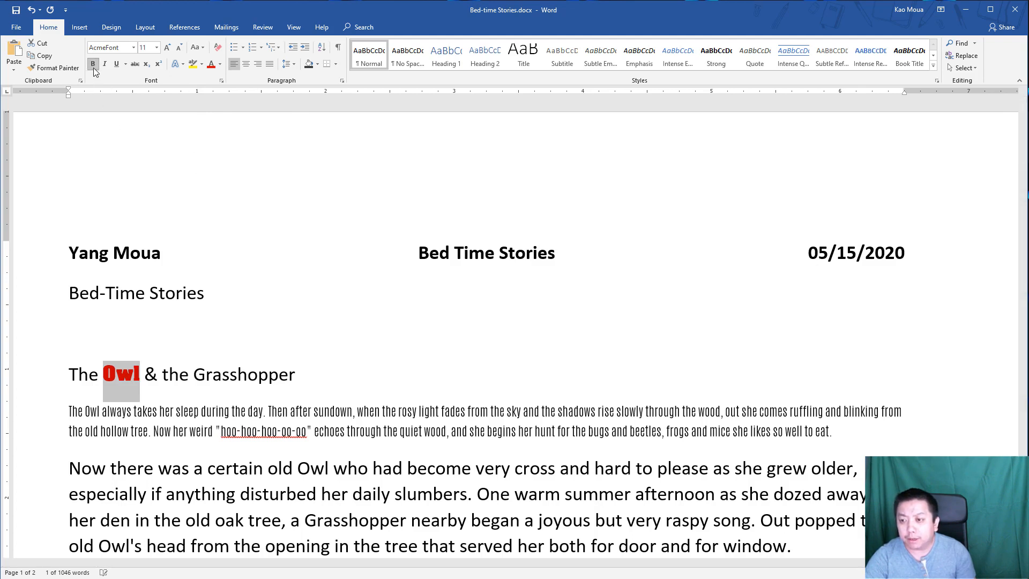
click(105, 64)
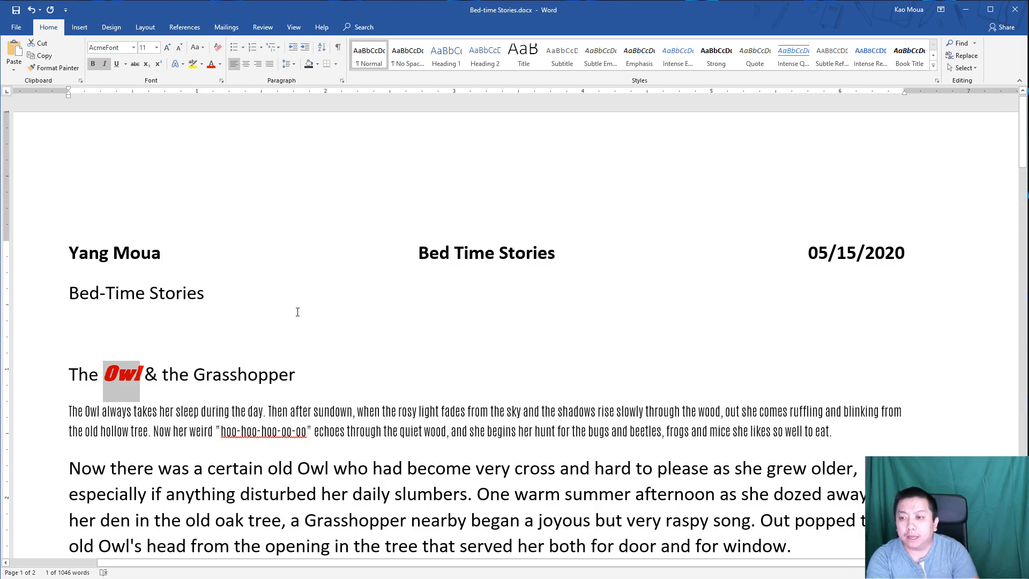
click(117, 64)
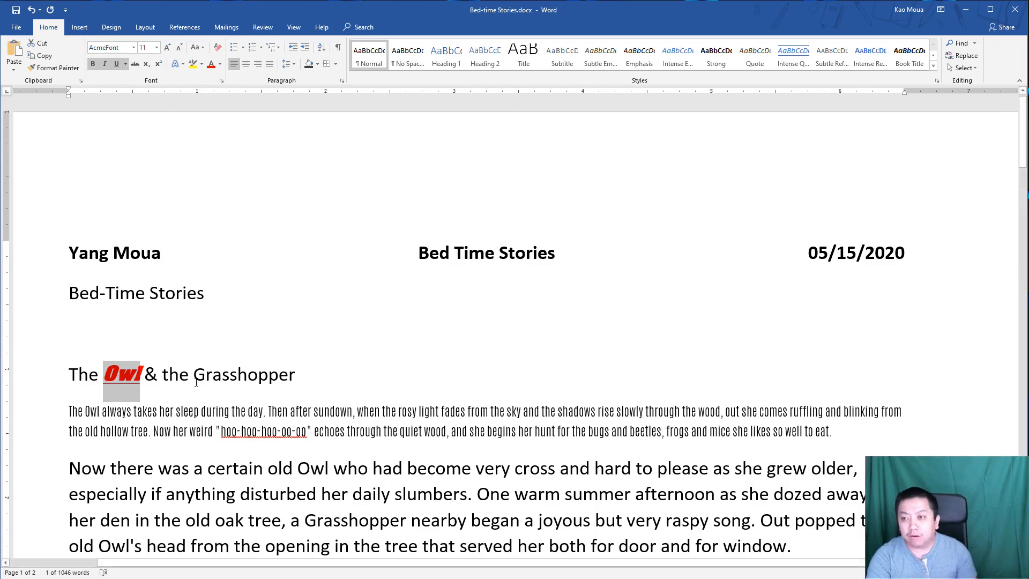
click(183, 369)
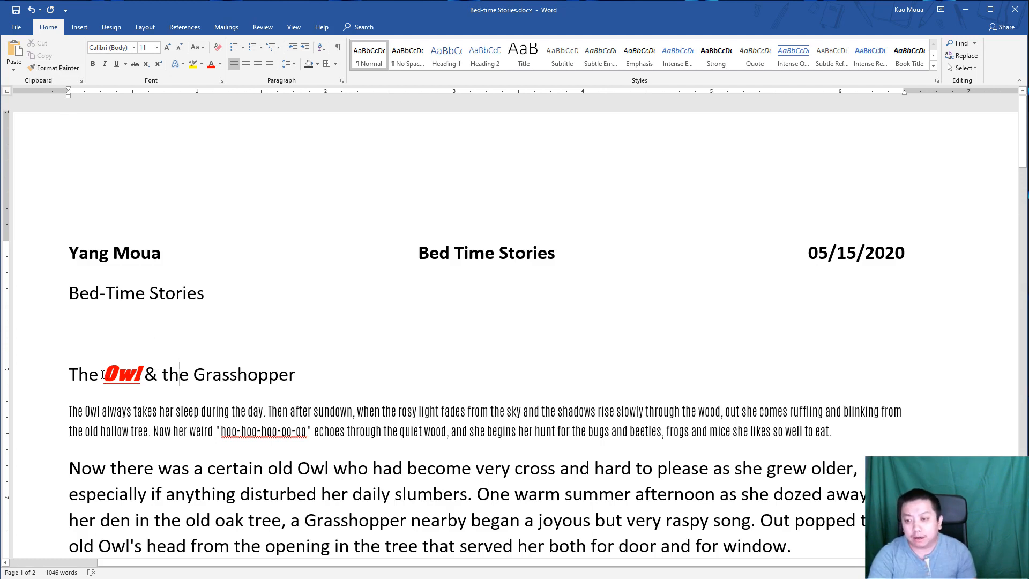
- Reselect the styled Owl in the story heading
scroll(102, 374, down, 4)
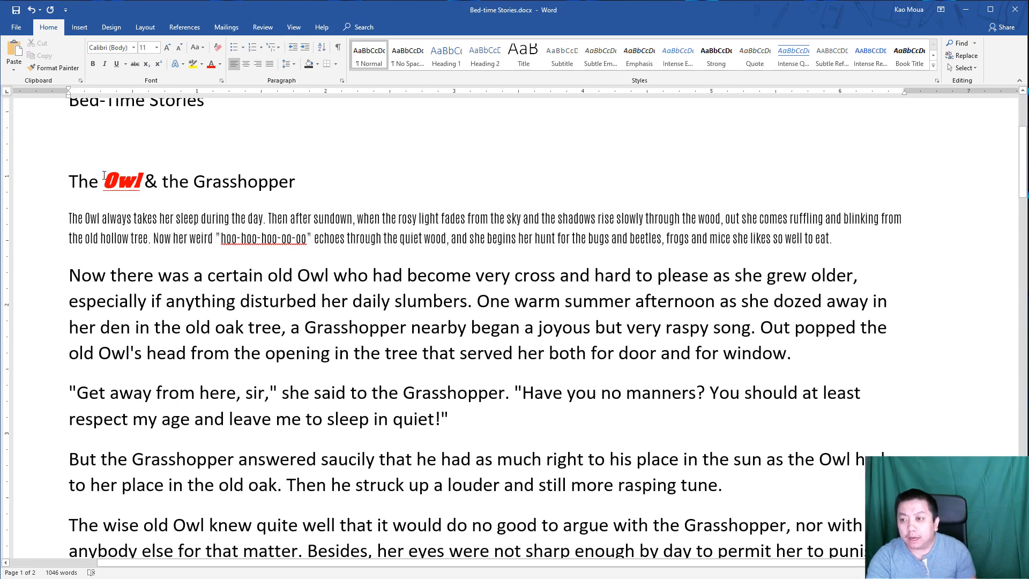
drag(107, 178, 146, 181)
key(Right)
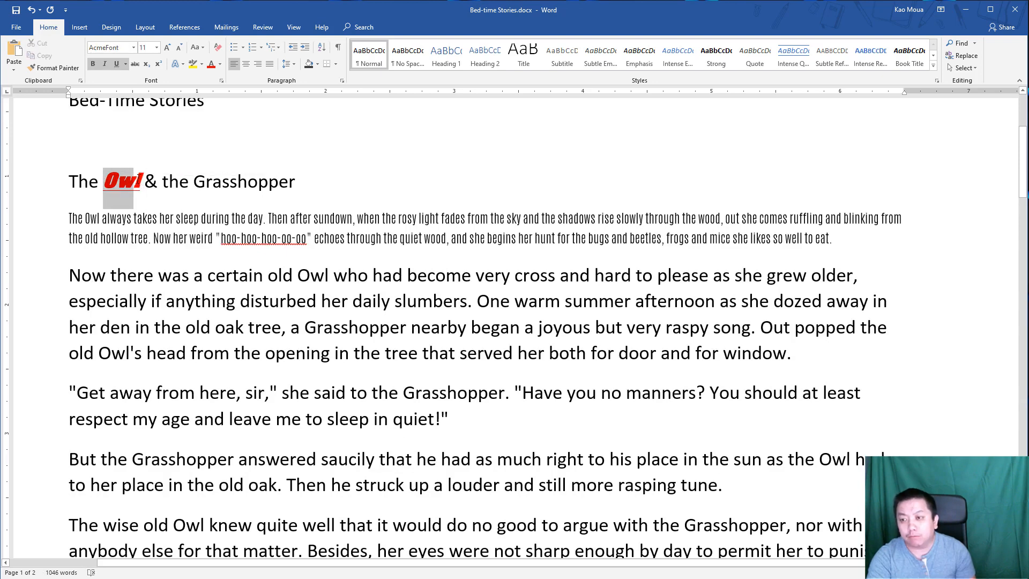
double_click(124, 181)
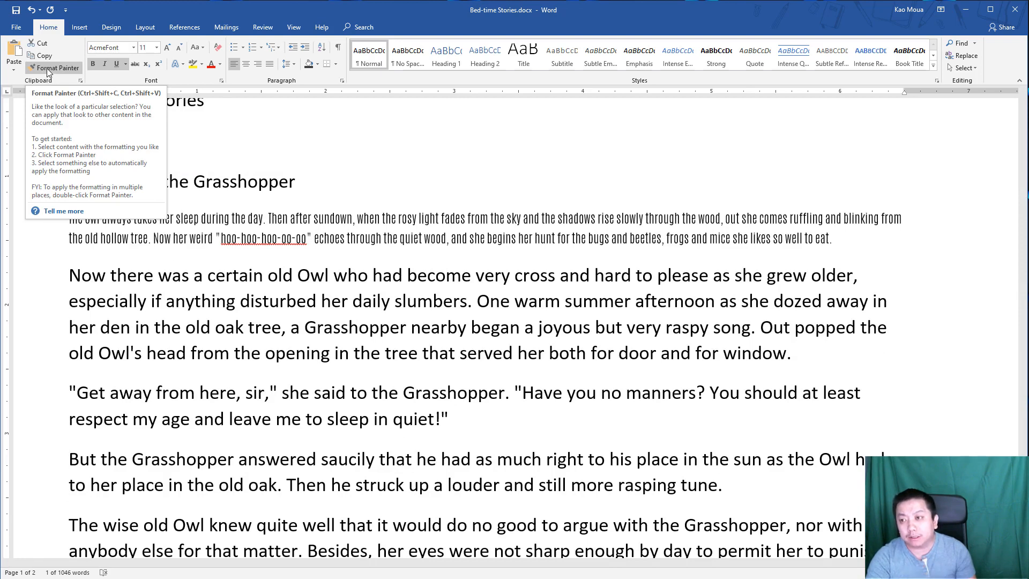
- Copy the heading Owl's formatting onto Owl in the 'Now there was a certain old Owl' paragraph
click(49, 71)
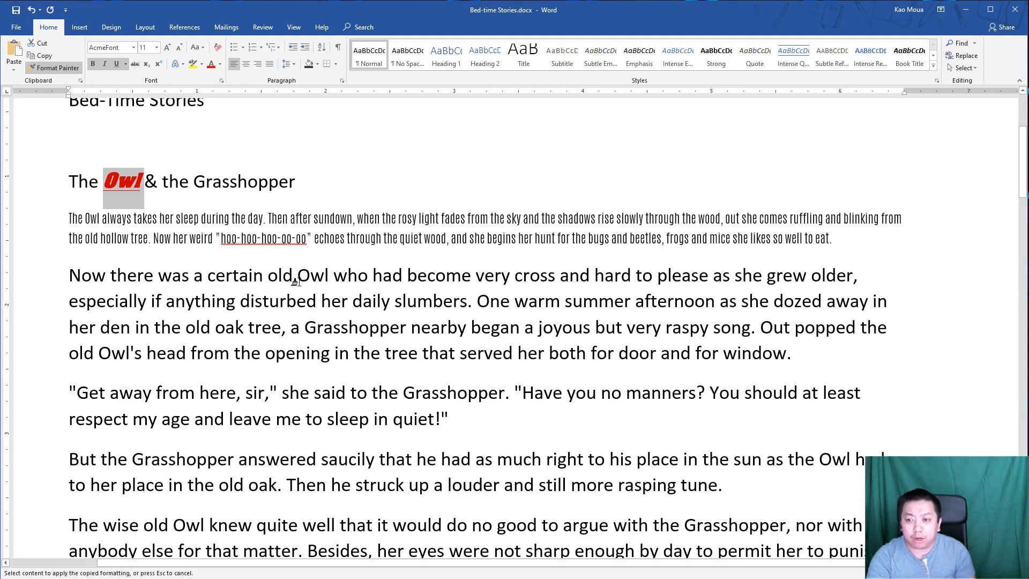
drag(295, 276, 334, 276)
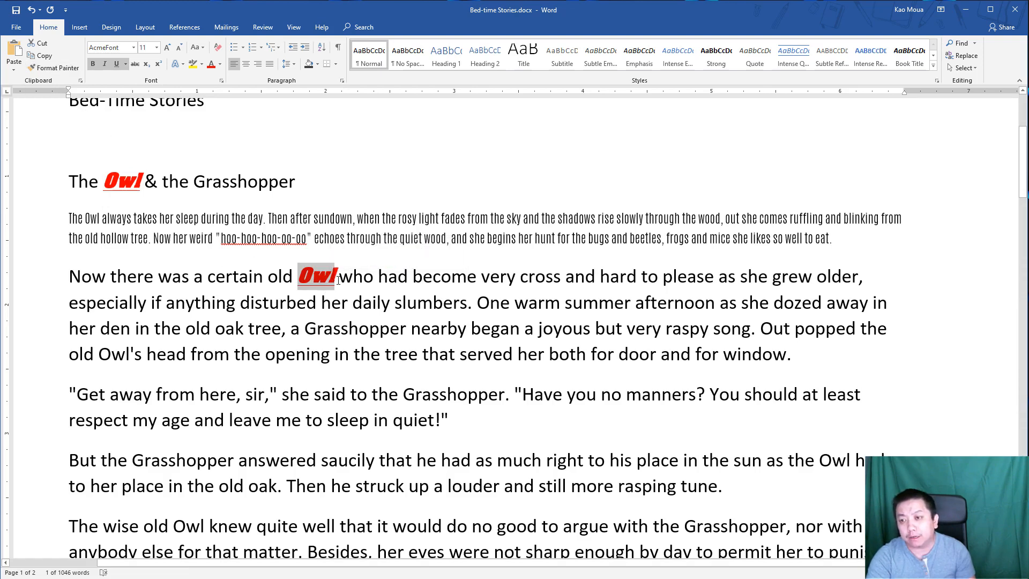
click(338, 279)
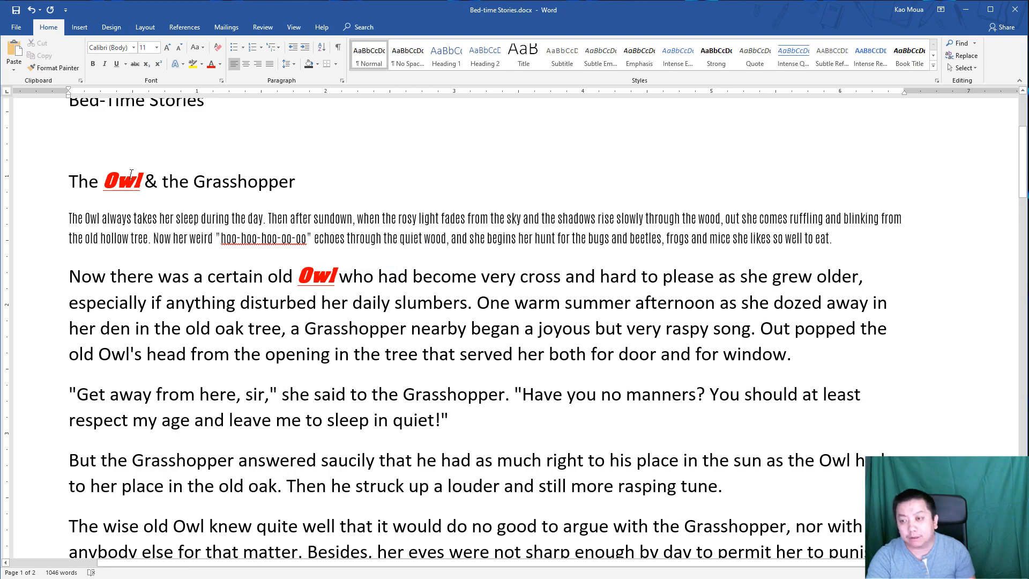
click(60, 73)
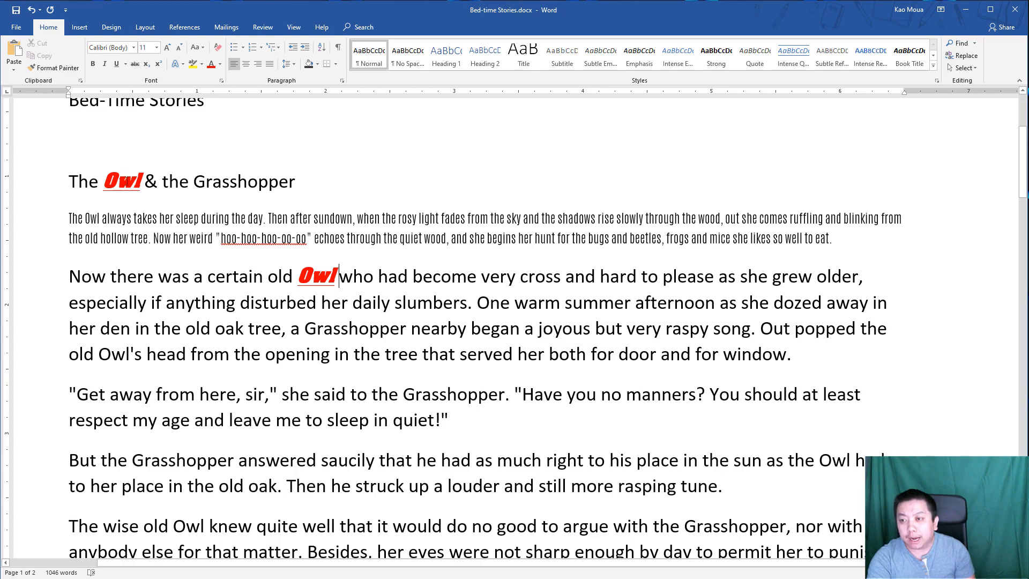
- Paint the heading Owl's style onto 'Owl's' and onto Owl in the 'But the Grasshopper answered' paragraph
drag(104, 181, 143, 183)
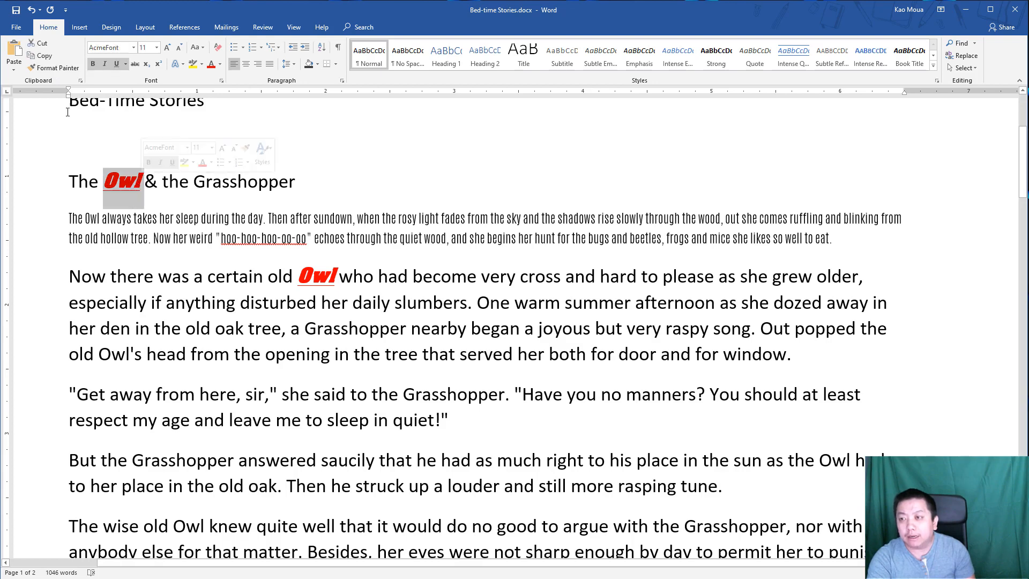
click(42, 73)
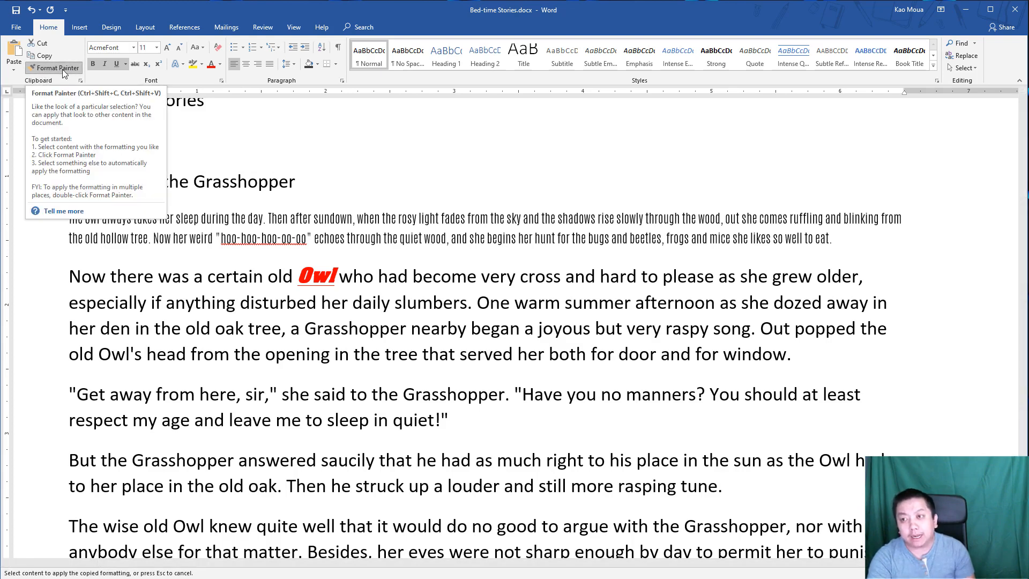
drag(104, 181, 143, 181)
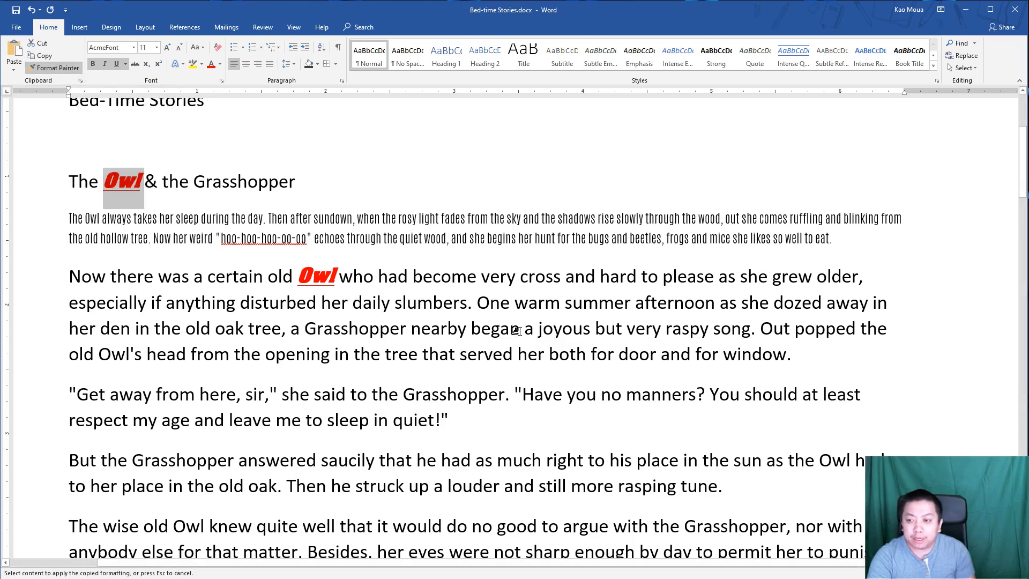
drag(98, 354, 141, 354)
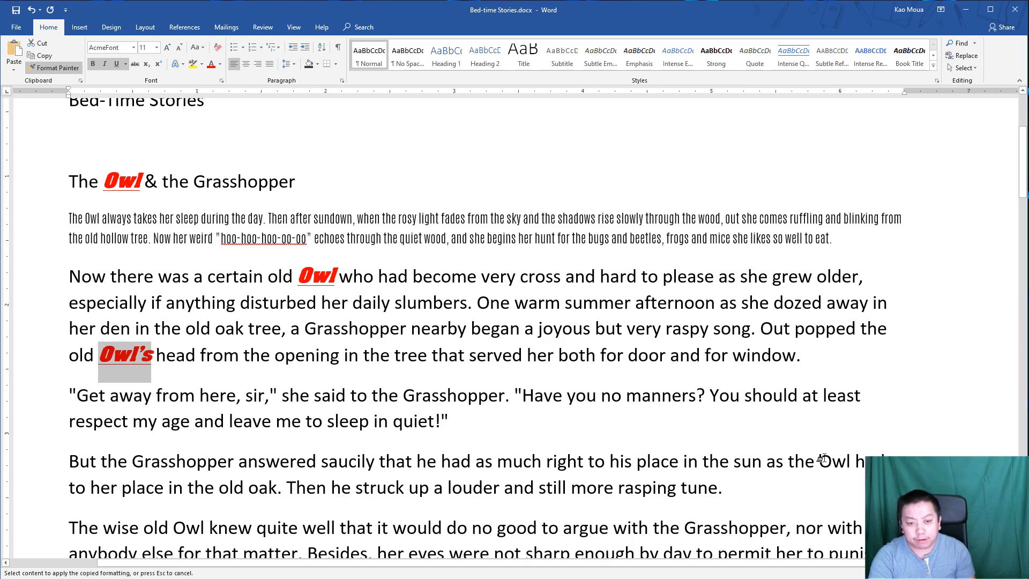
drag(819, 460, 850, 461)
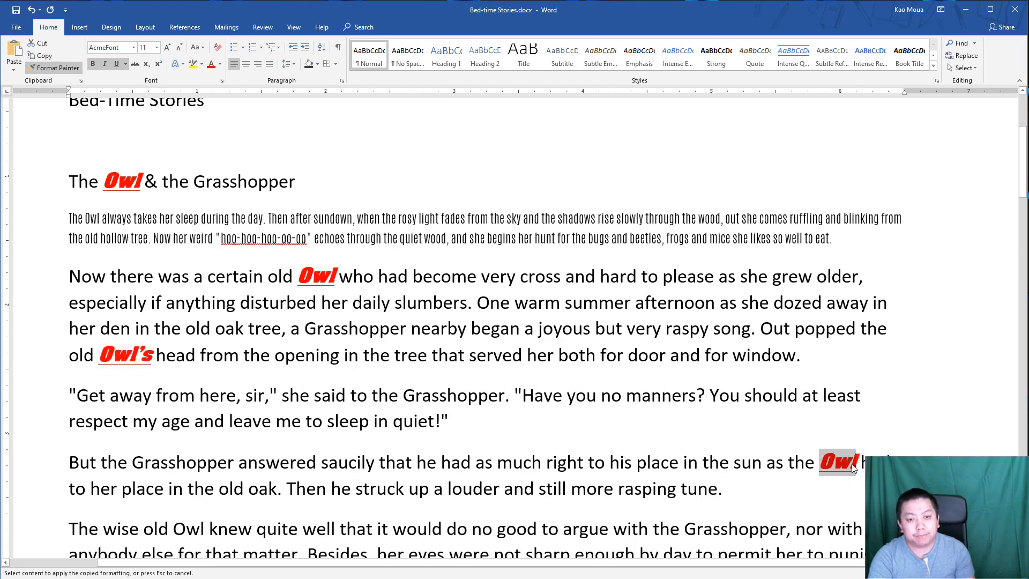
click(530, 421)
scroll(529, 420, down, 1)
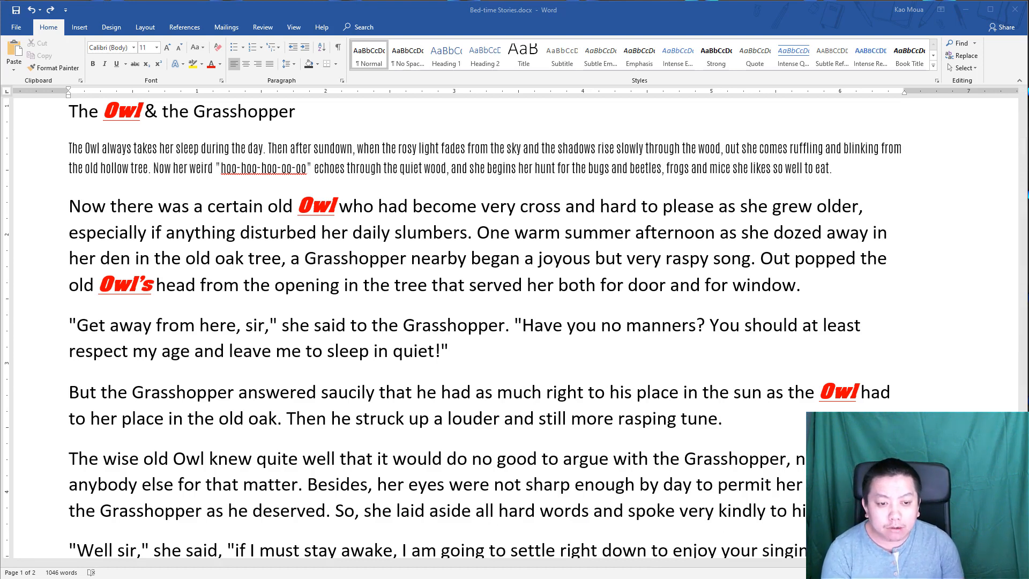
key(alt+Tab)
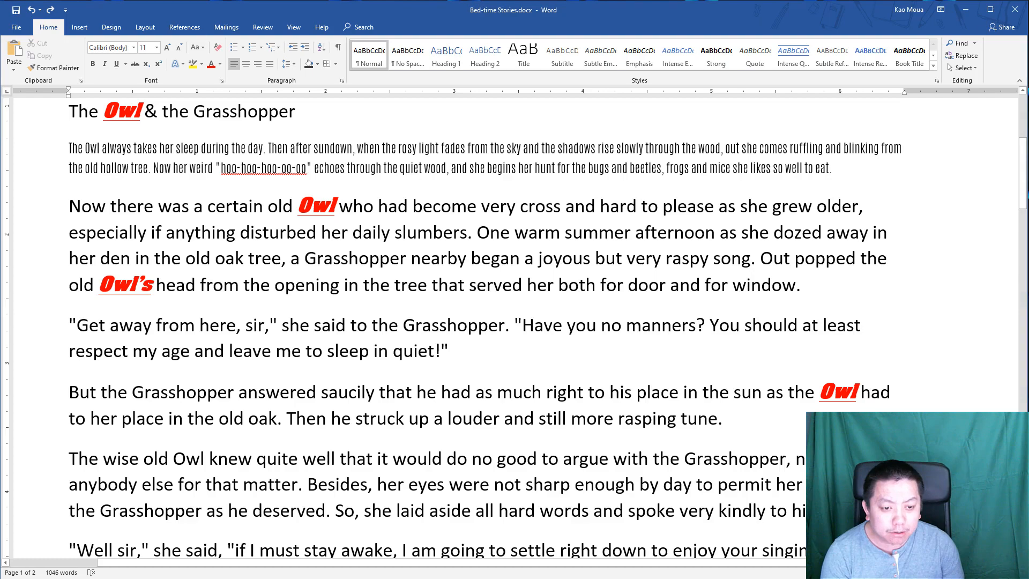
scroll(515, 332, down, 4)
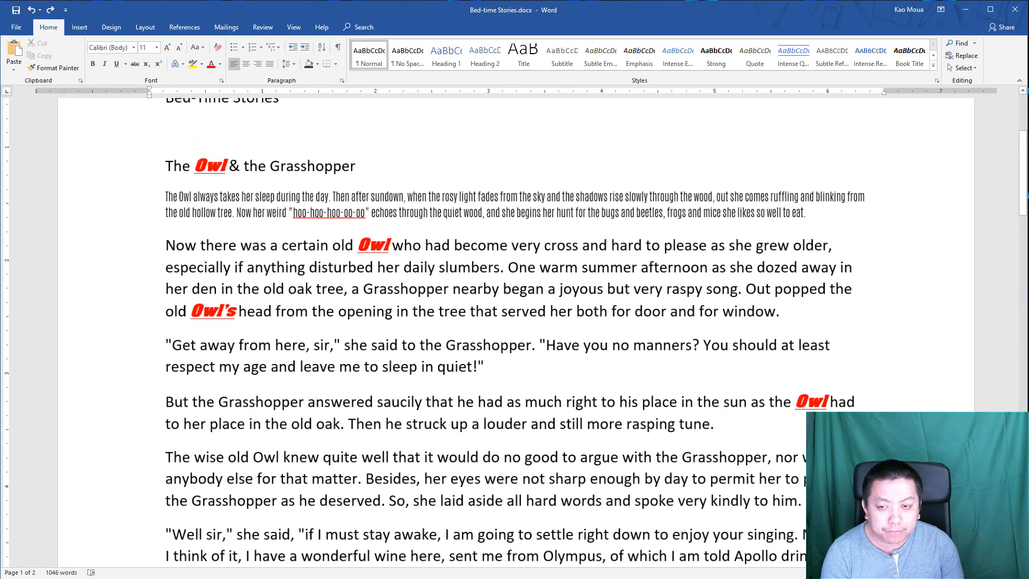
scroll(352, 228, down, 2)
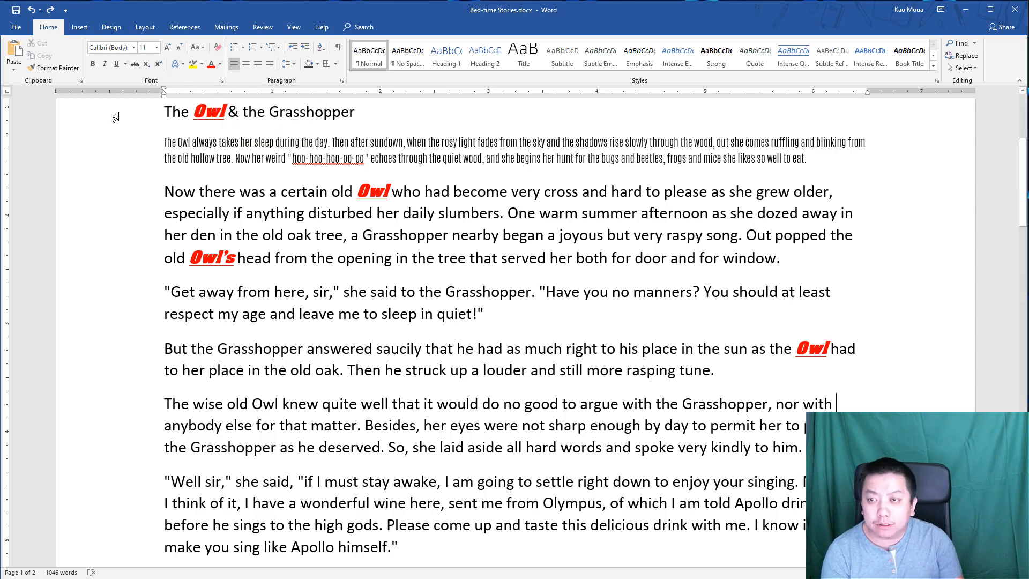
- Select the Grasshopper story through 'make you sing like Apollo himself.' and clear all formatting
drag(92, 114, 95, 528)
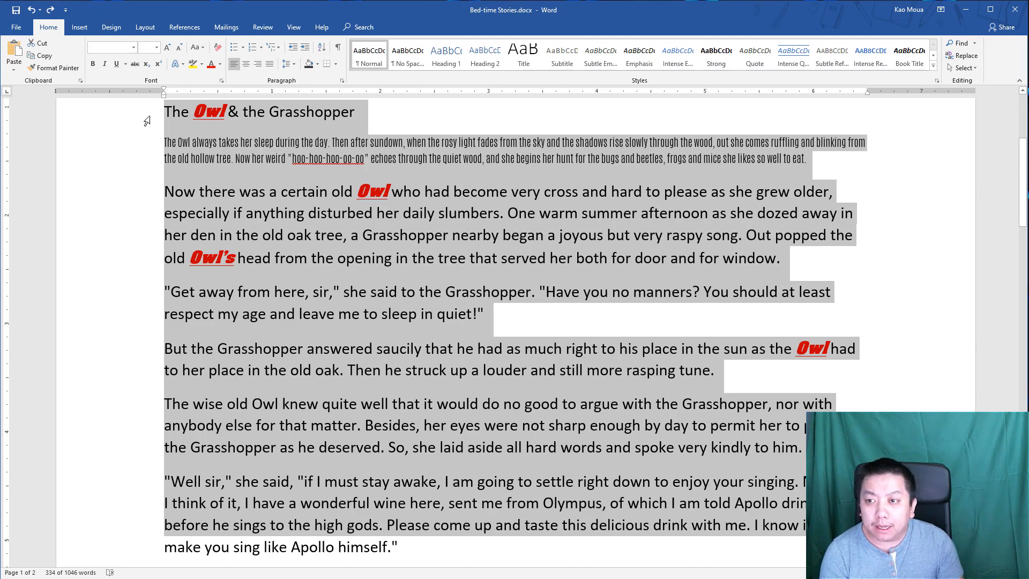
drag(127, 119, 127, 546)
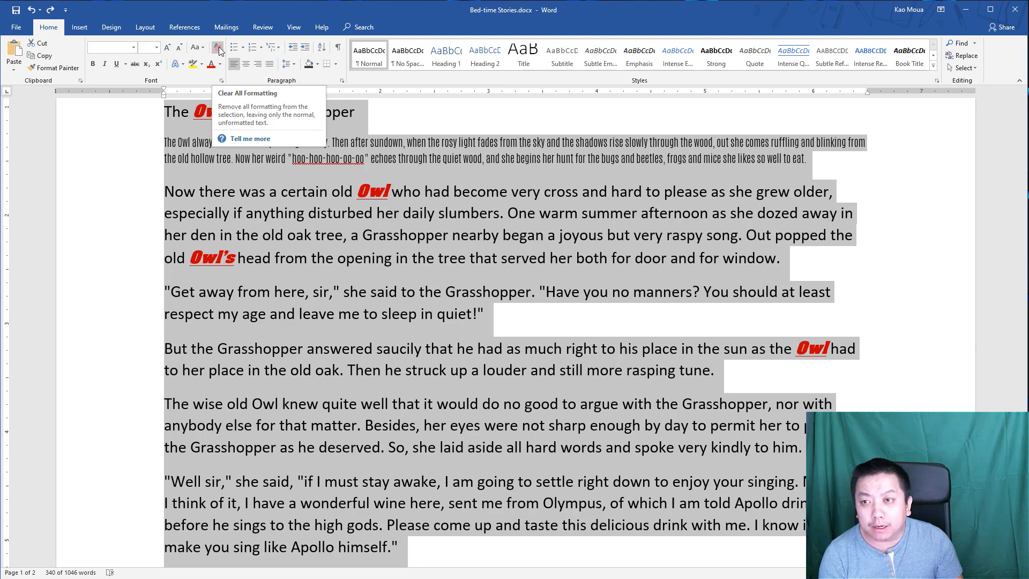
click(218, 47)
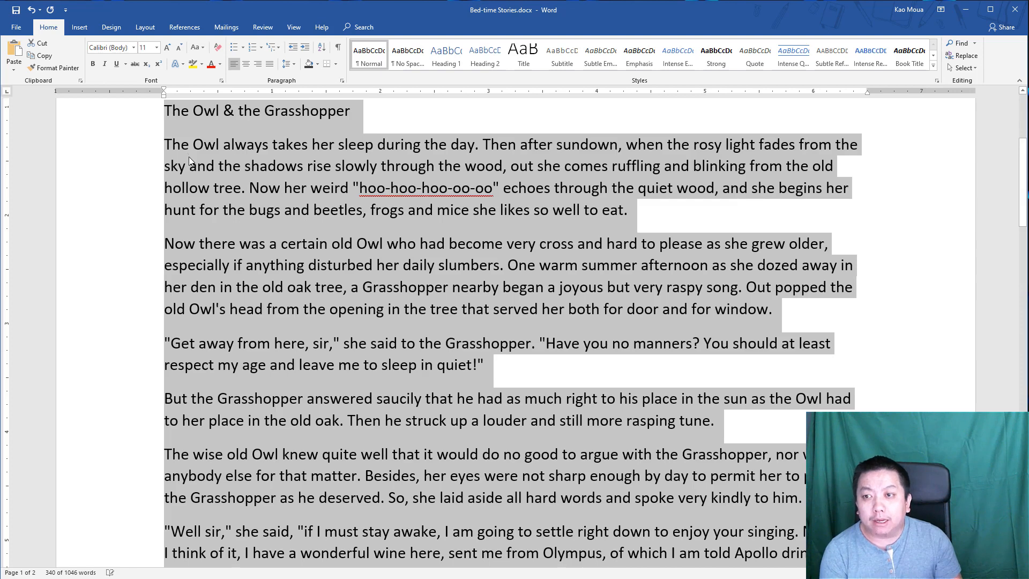
click(176, 111)
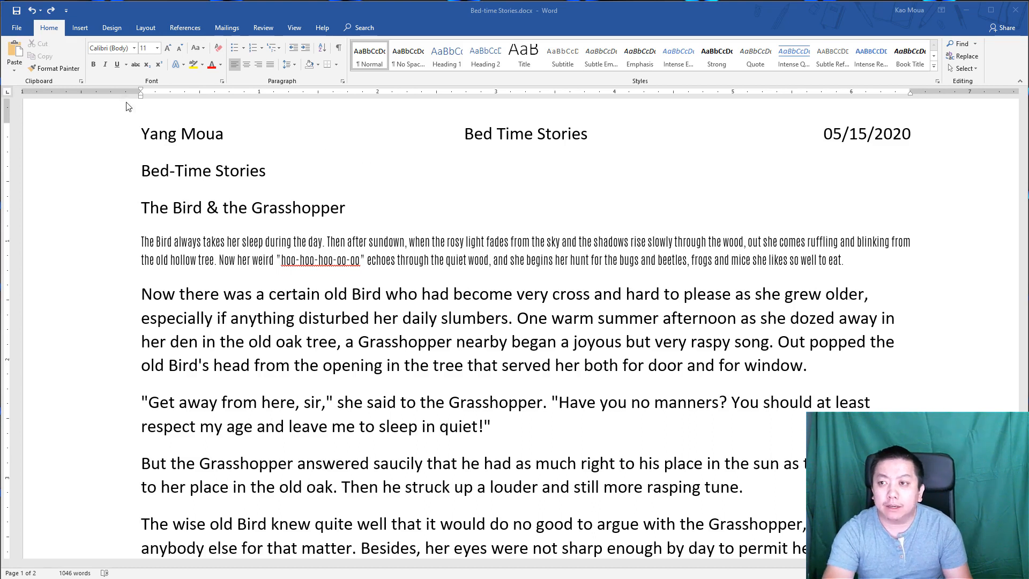
- Apply the Title style to the Bed-Time Stories line
click(43, 26)
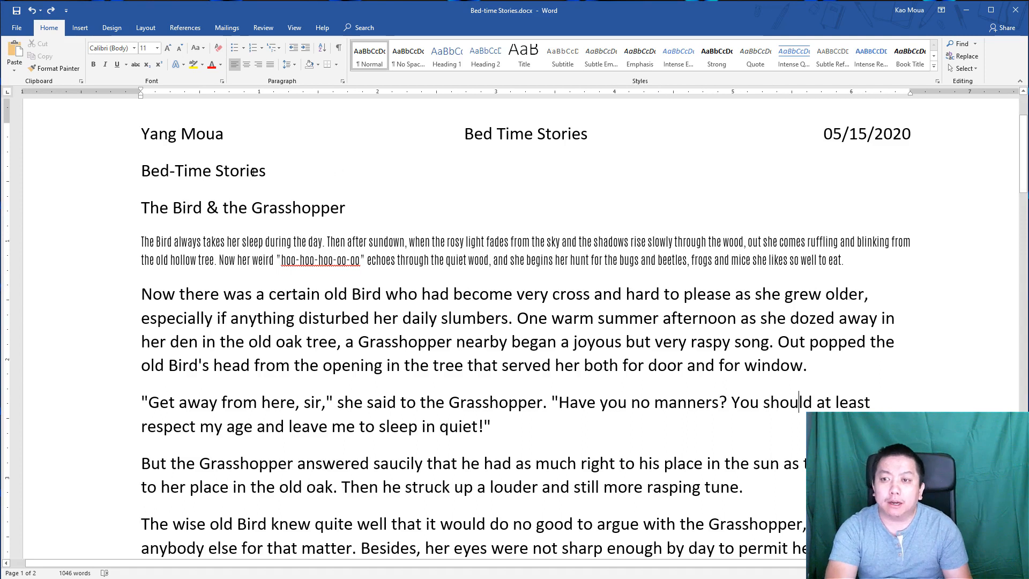
click(212, 172)
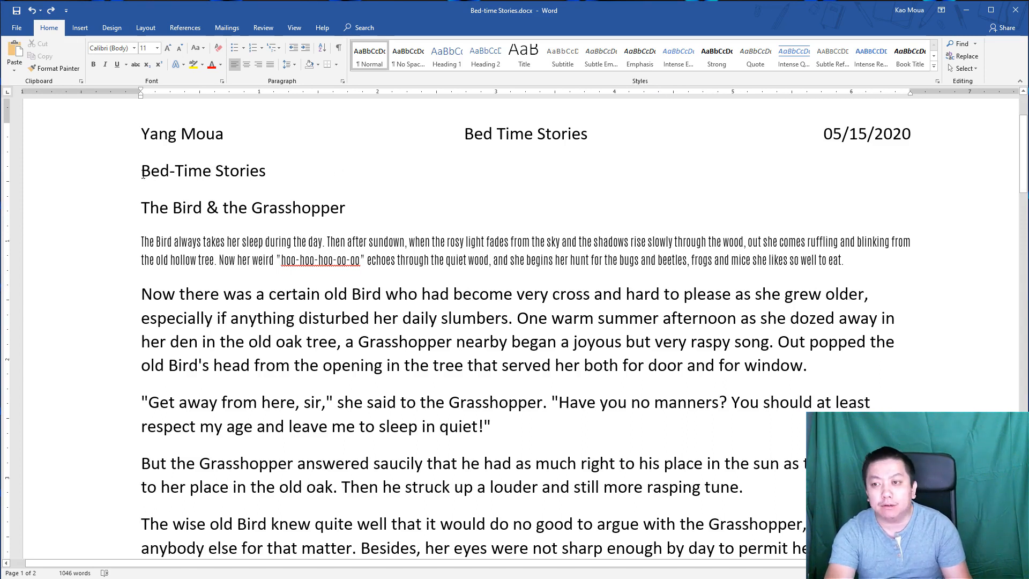
click(99, 176)
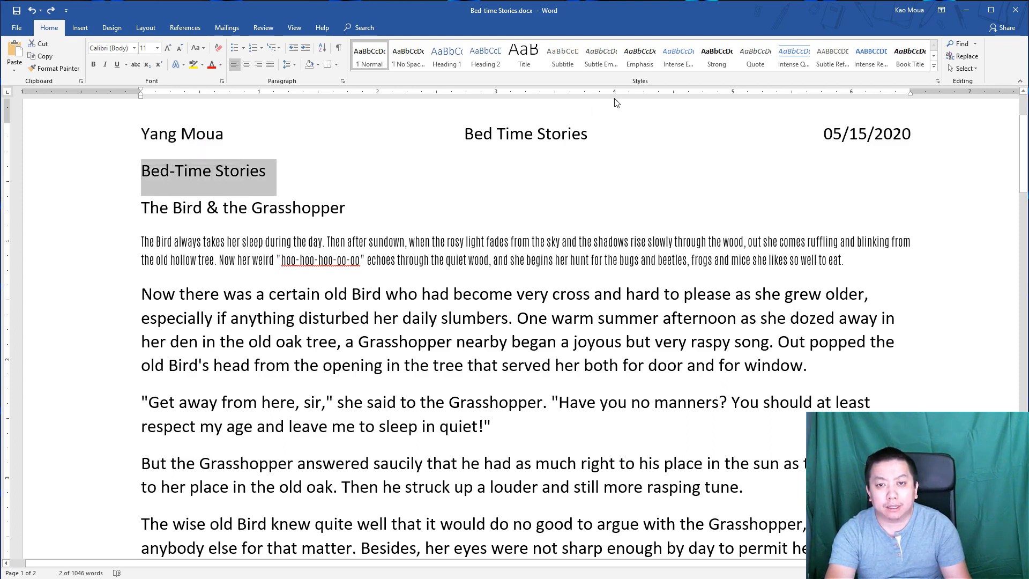
click(525, 58)
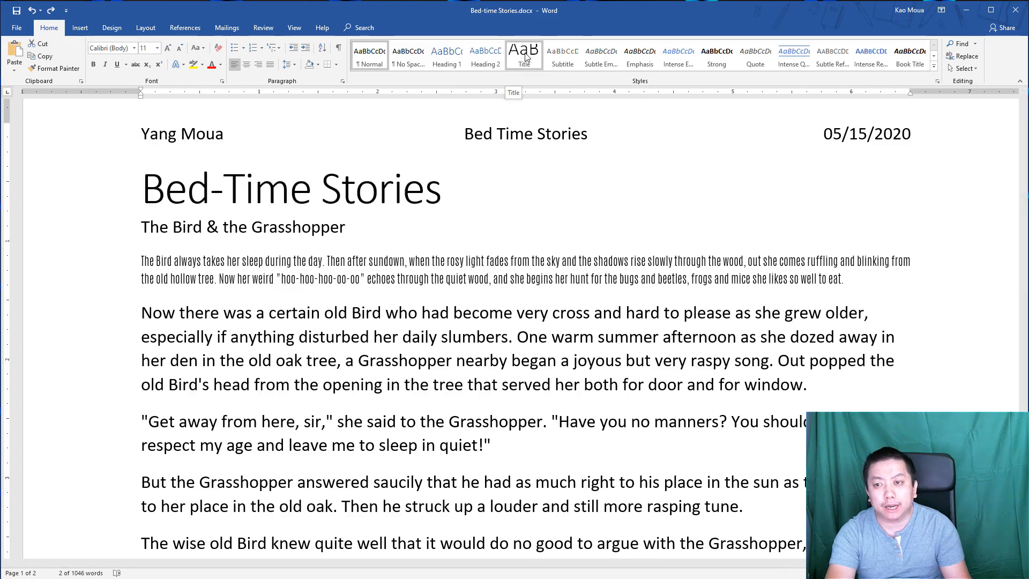
click(477, 202)
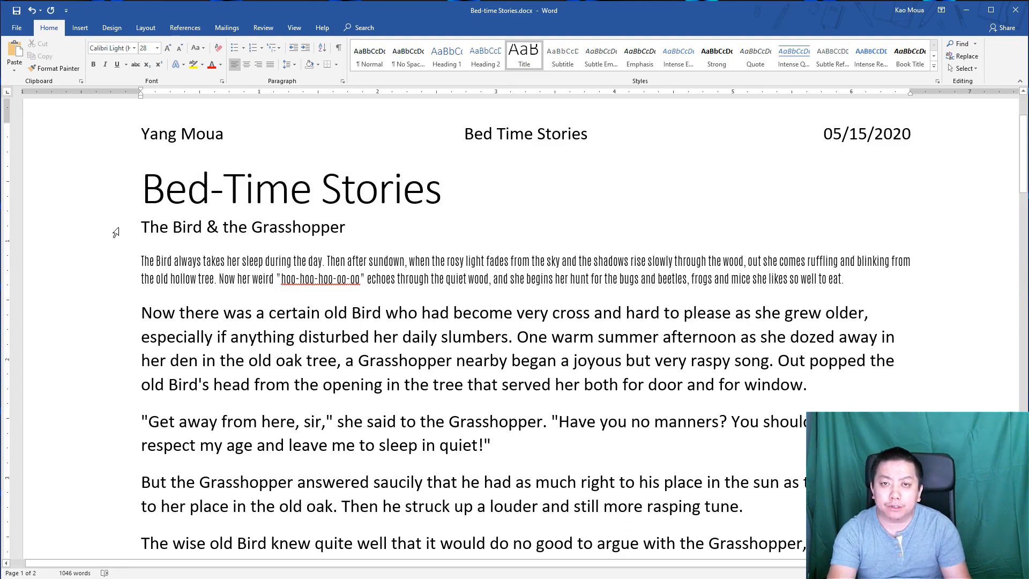
click(116, 232)
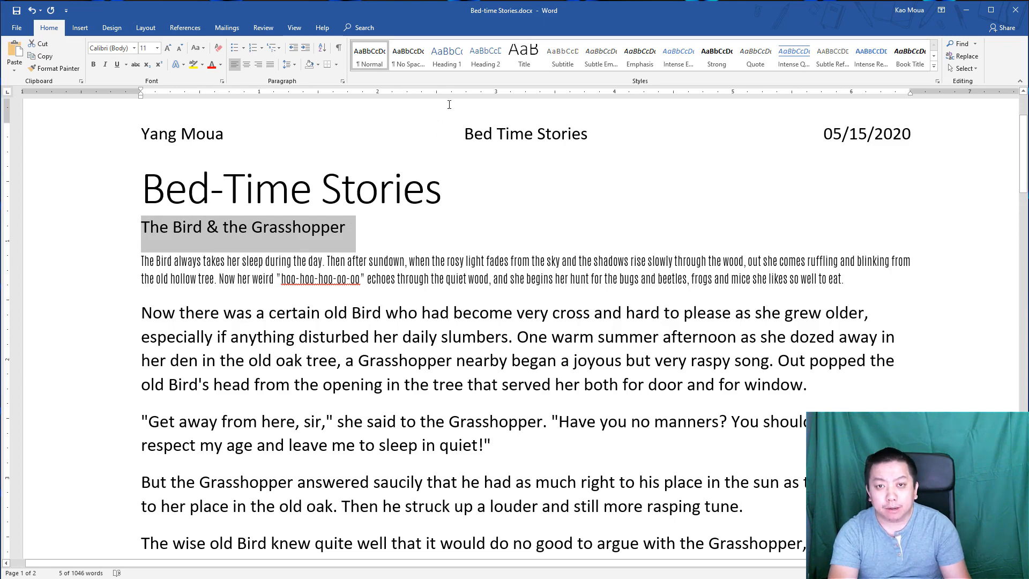
- Apply Heading 1 to The Bird & the Grasshopper
click(450, 60)
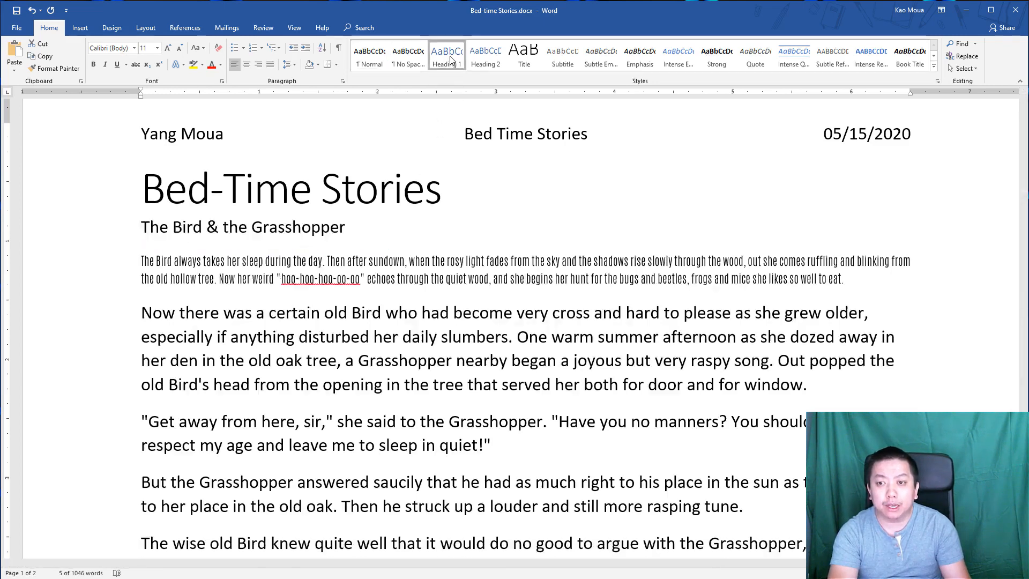
click(470, 253)
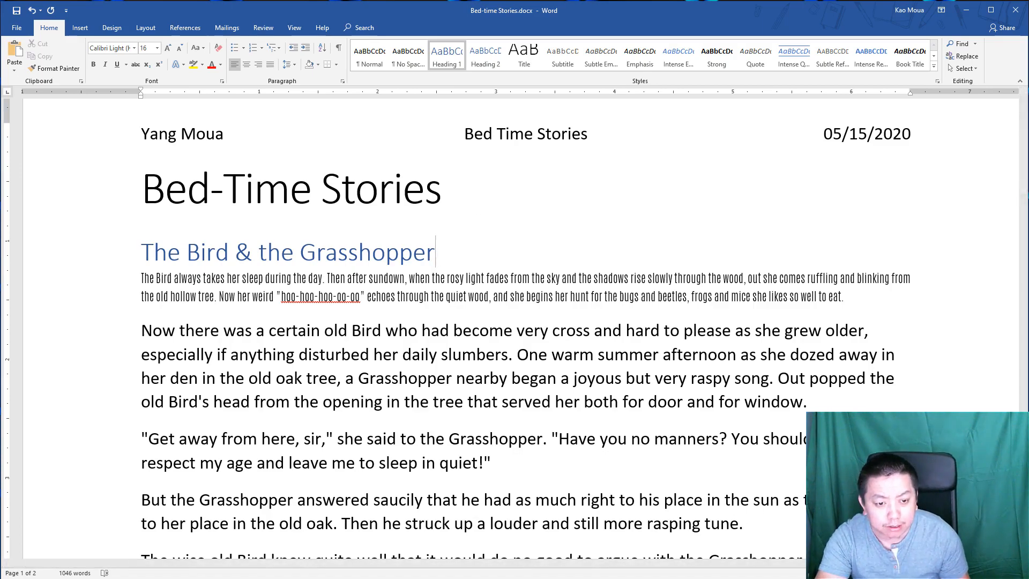
click(938, 573)
click(938, 573)
click(938, 572)
click(938, 573)
click(939, 573)
click(939, 573)
click(939, 573)
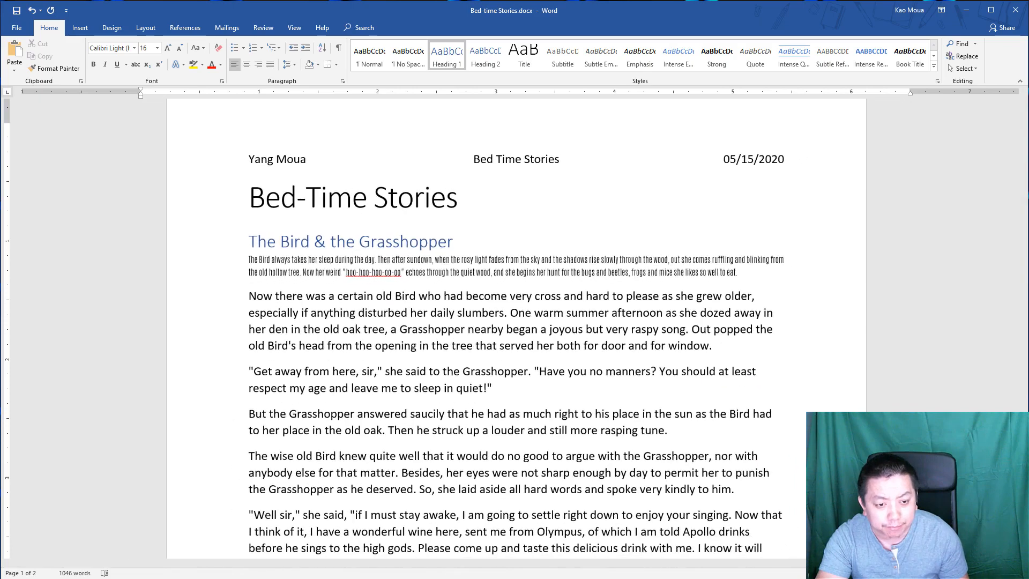
click(938, 572)
scroll(620, 324, down, 2)
scroll(584, 324, down, 1)
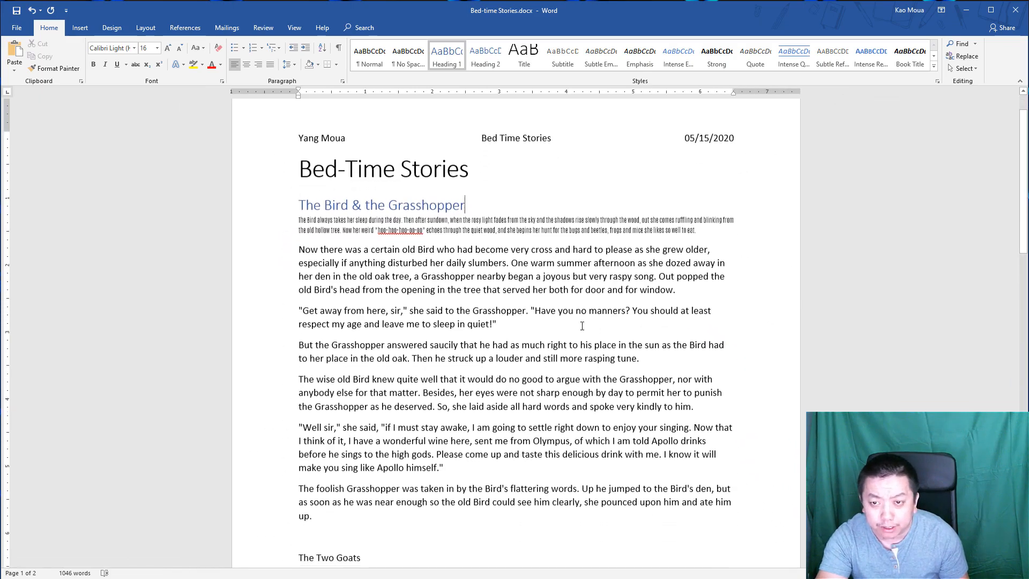
scroll(512, 284, down, 1)
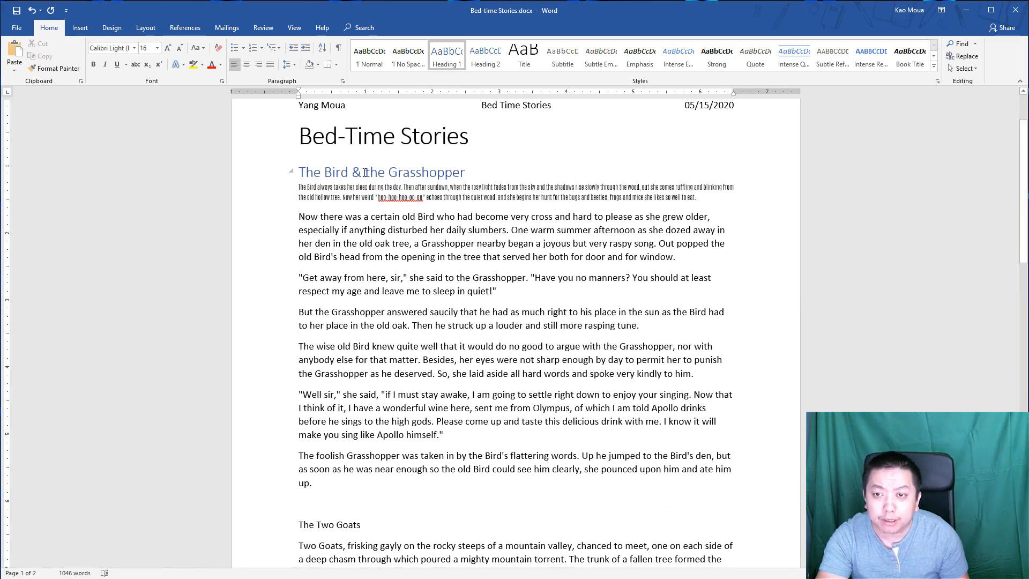
scroll(474, 275, down, 2)
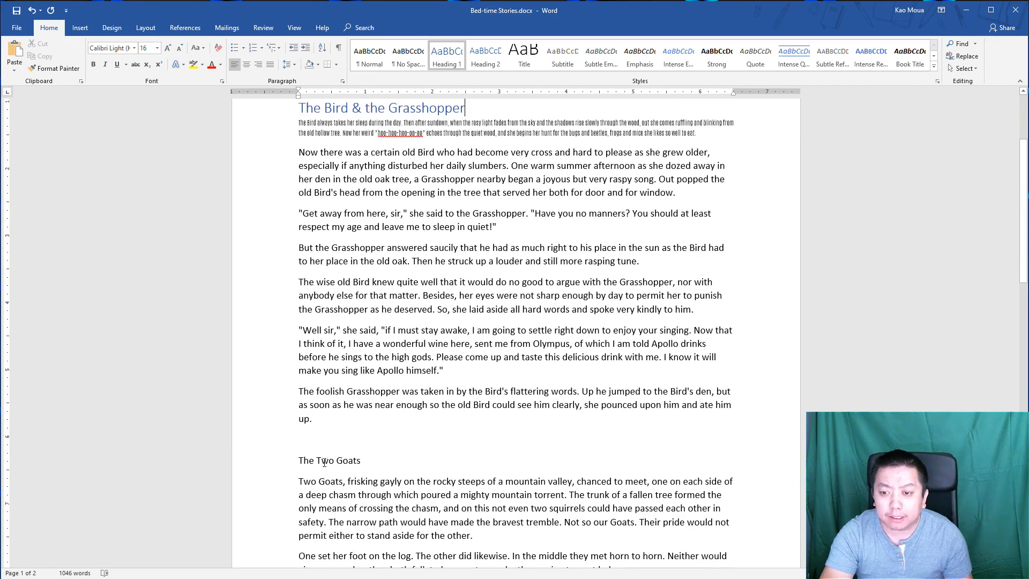
scroll(324, 462, down, 1)
- Apply Heading 1 to The Two Goats
click(260, 433)
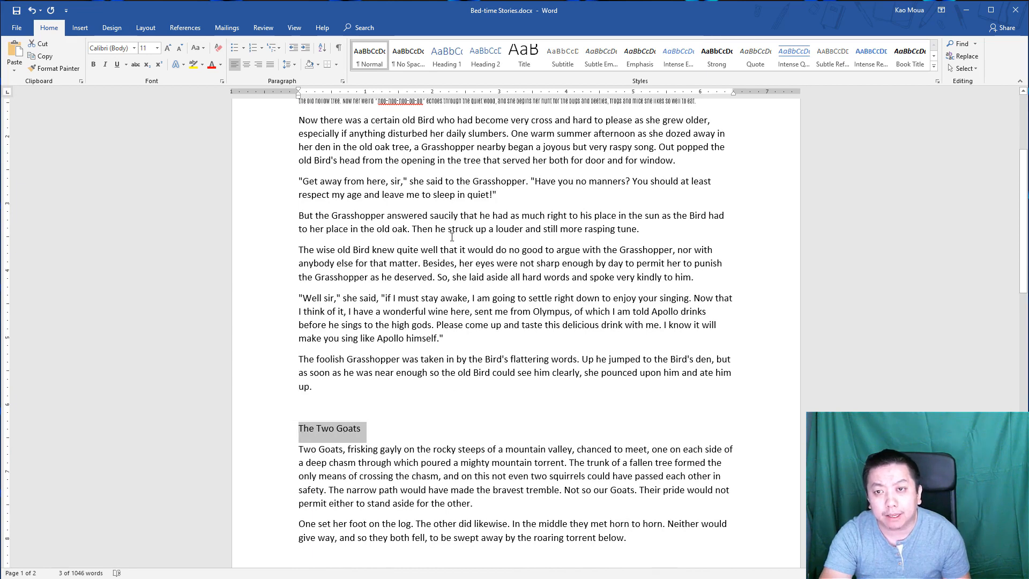
click(453, 60)
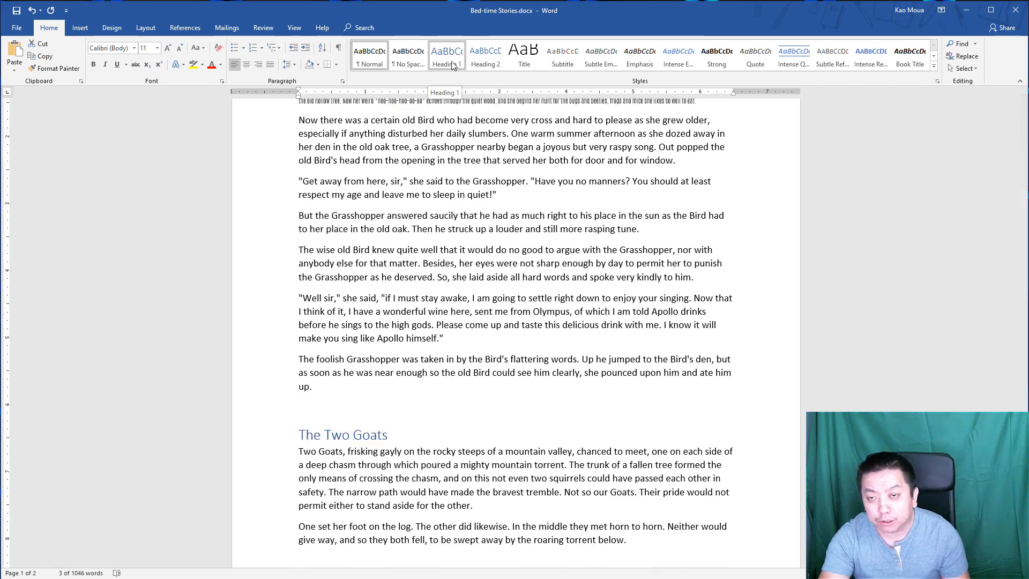
click(448, 58)
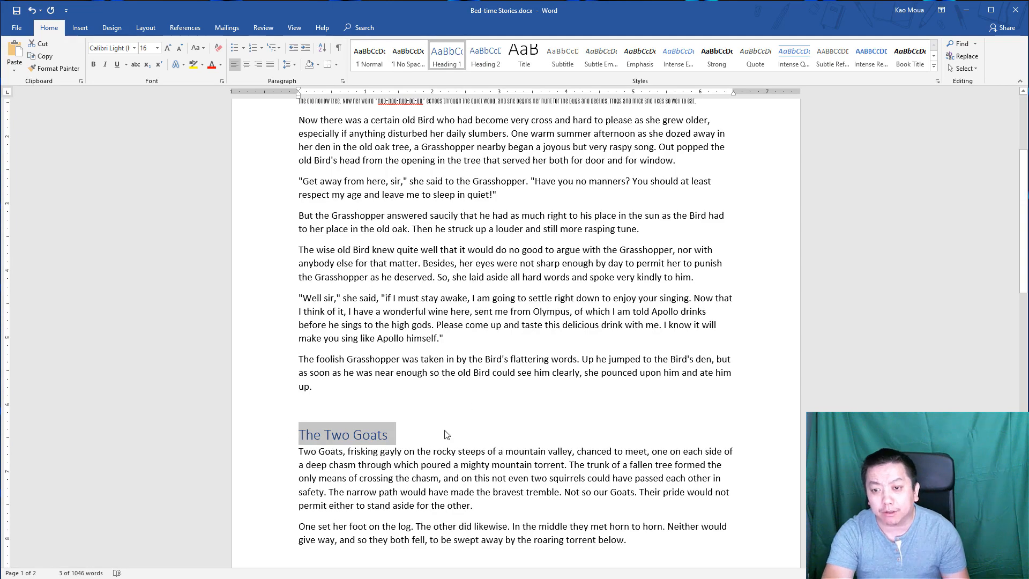
click(417, 434)
scroll(420, 429, down, 3)
scroll(420, 428, down, 5)
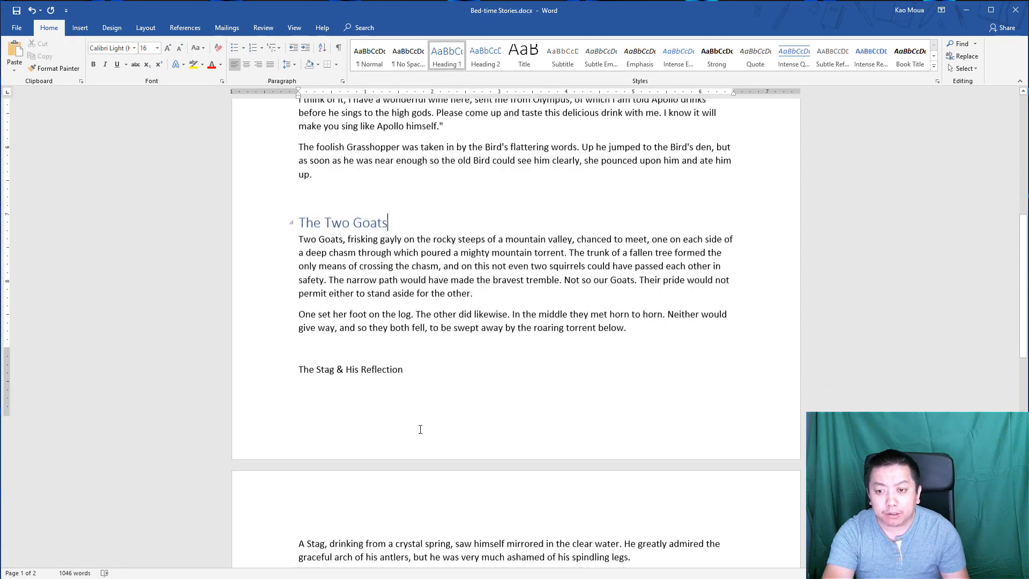
scroll(341, 295, up, 1)
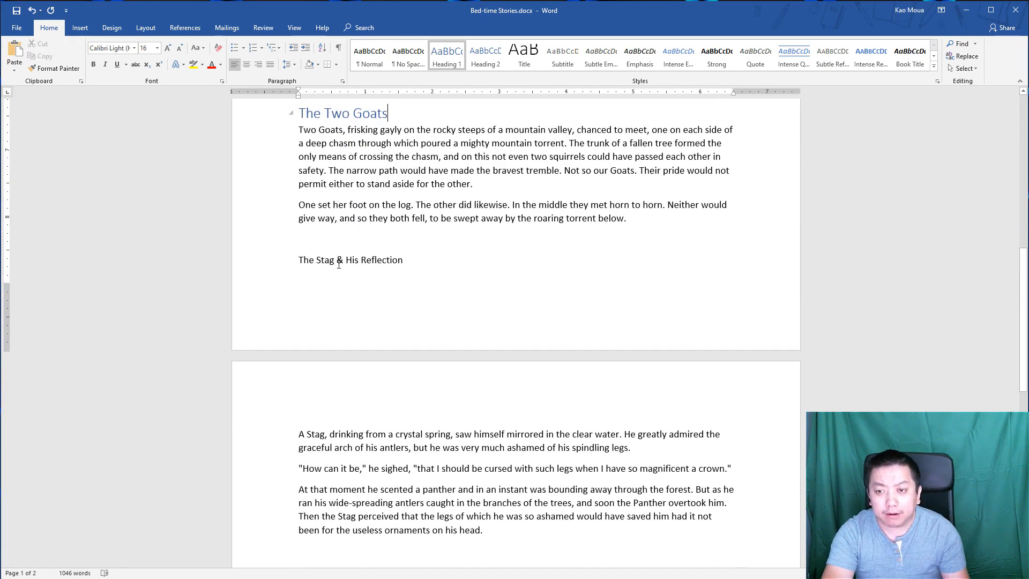
- Apply Heading 1 to The Stag & His Reflection
click(255, 264)
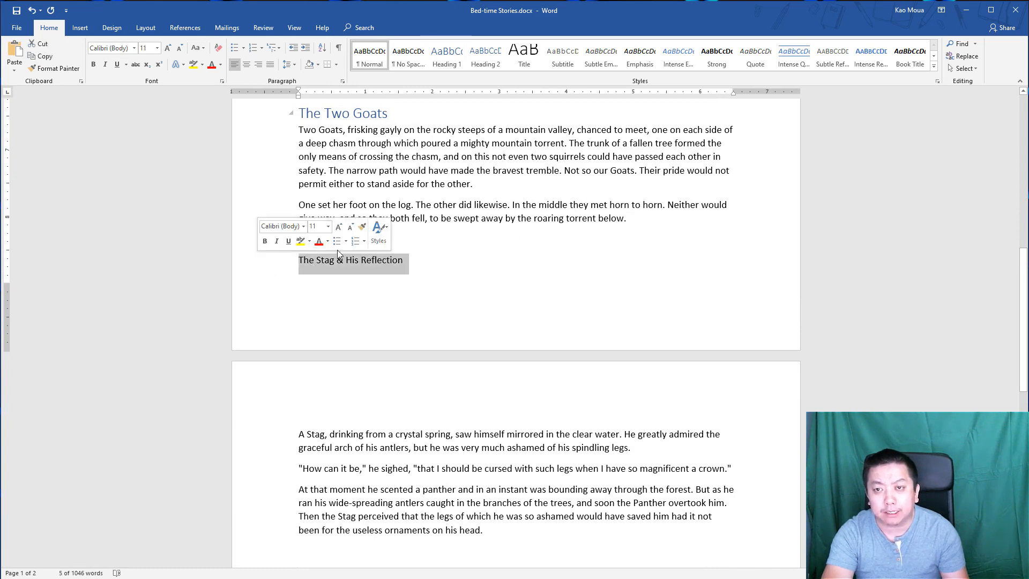
click(447, 54)
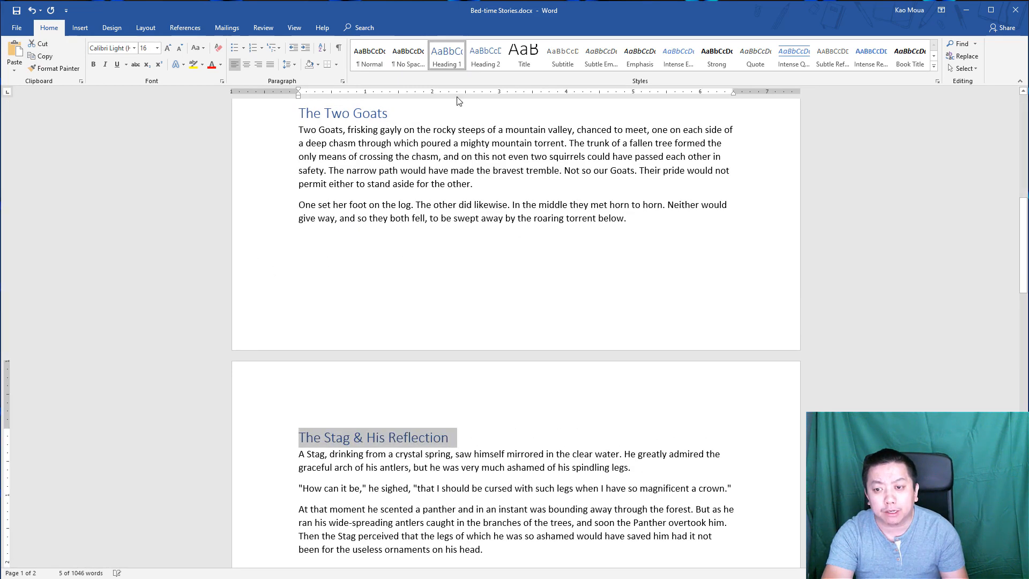
click(592, 281)
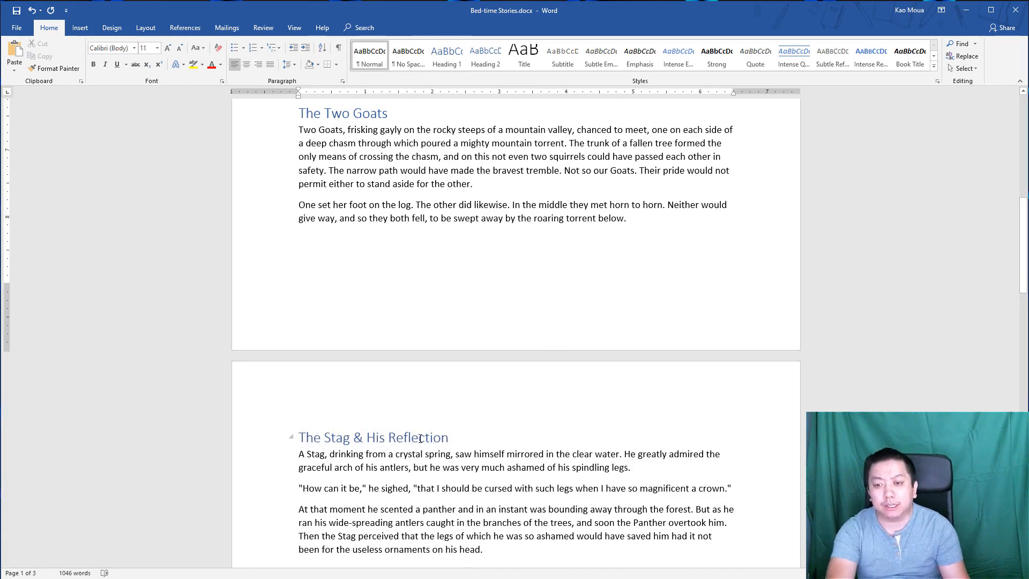
scroll(350, 198, up, 6)
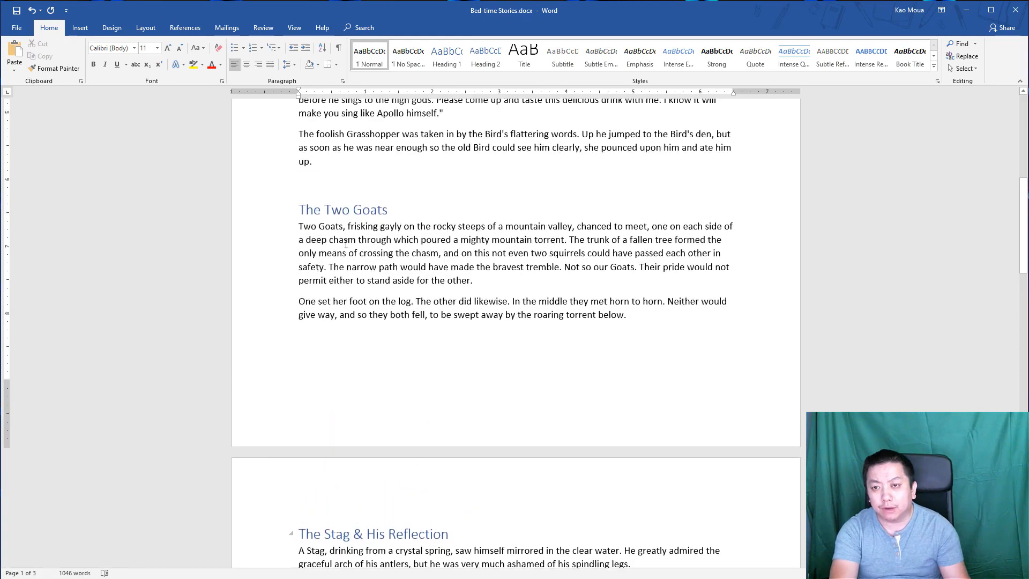
scroll(350, 199, up, 2)
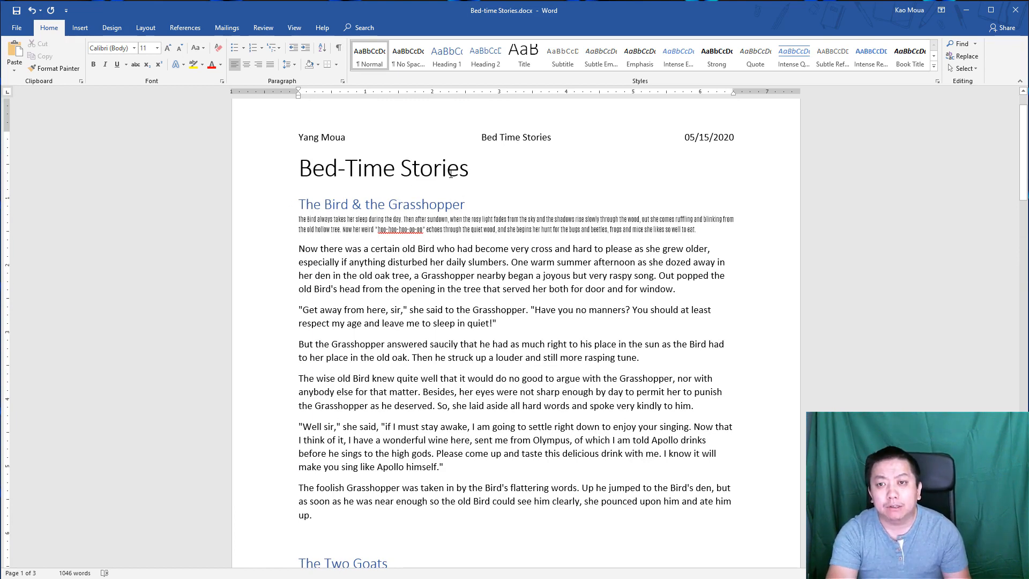
scroll(451, 173, down, 7)
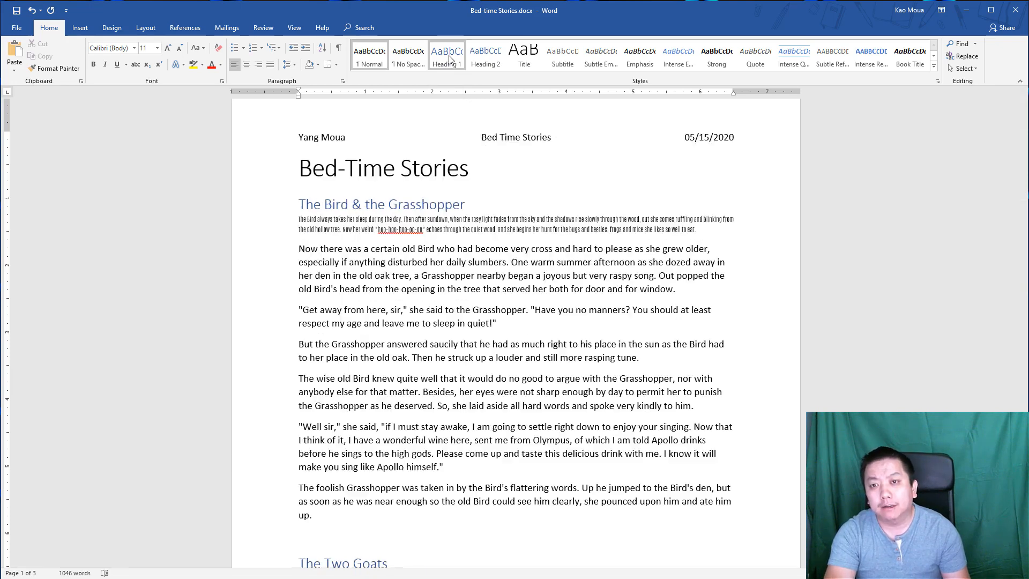
- Modify the Heading 1 style to Antonio, 18 pt, bold, red and centred
right_click(450, 60)
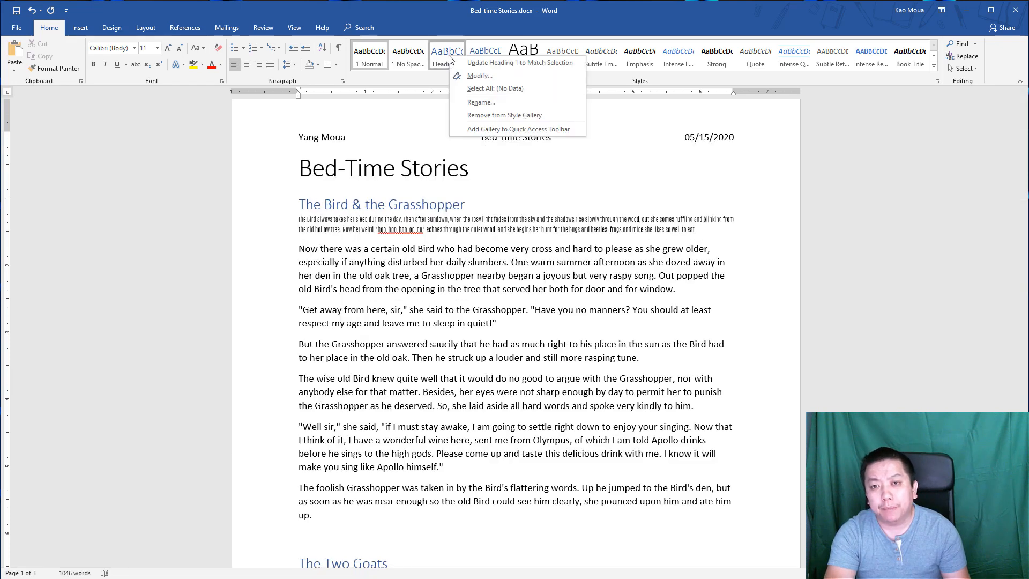
click(495, 75)
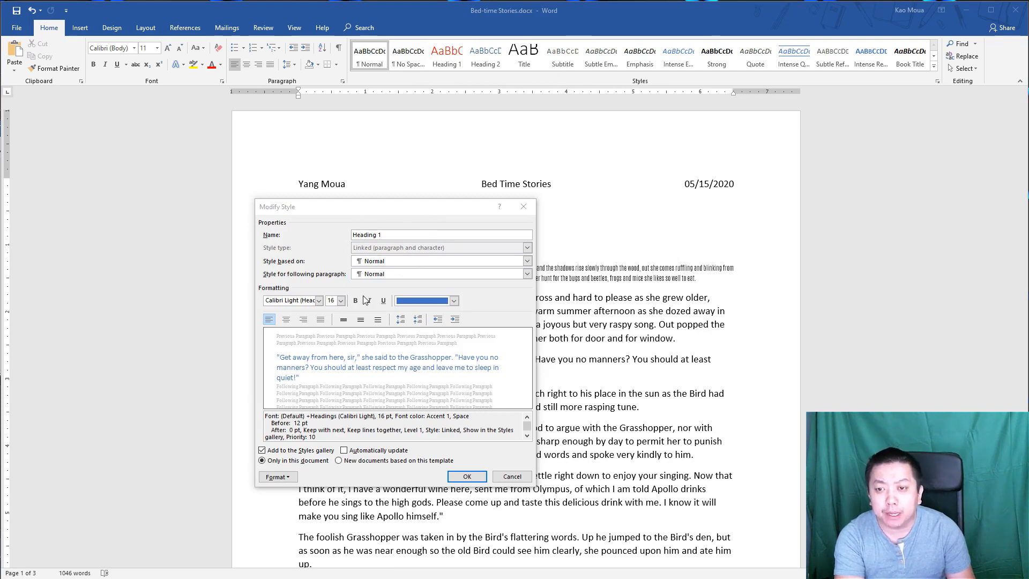
click(318, 301)
click(320, 301)
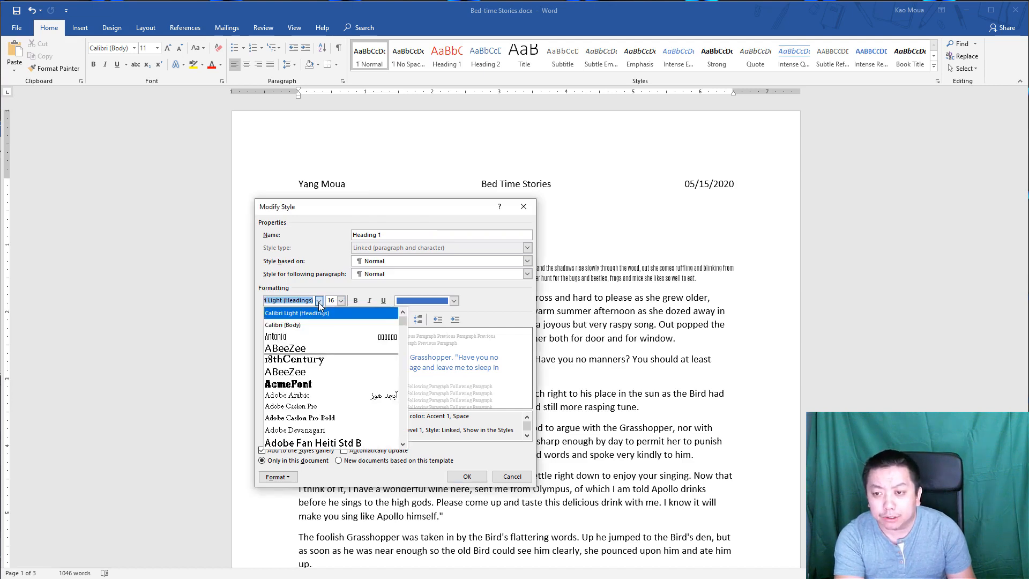
click(293, 337)
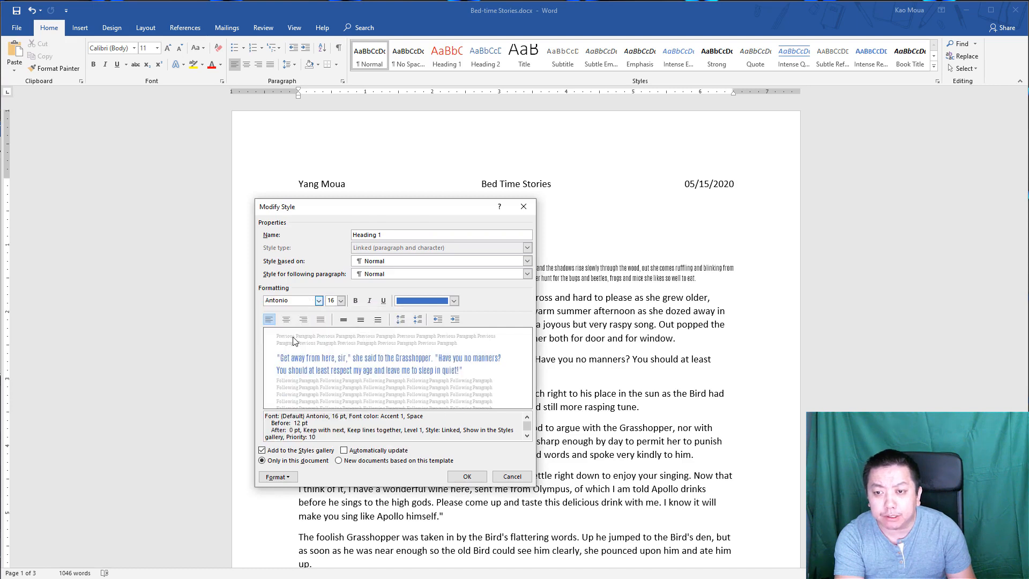
click(340, 301)
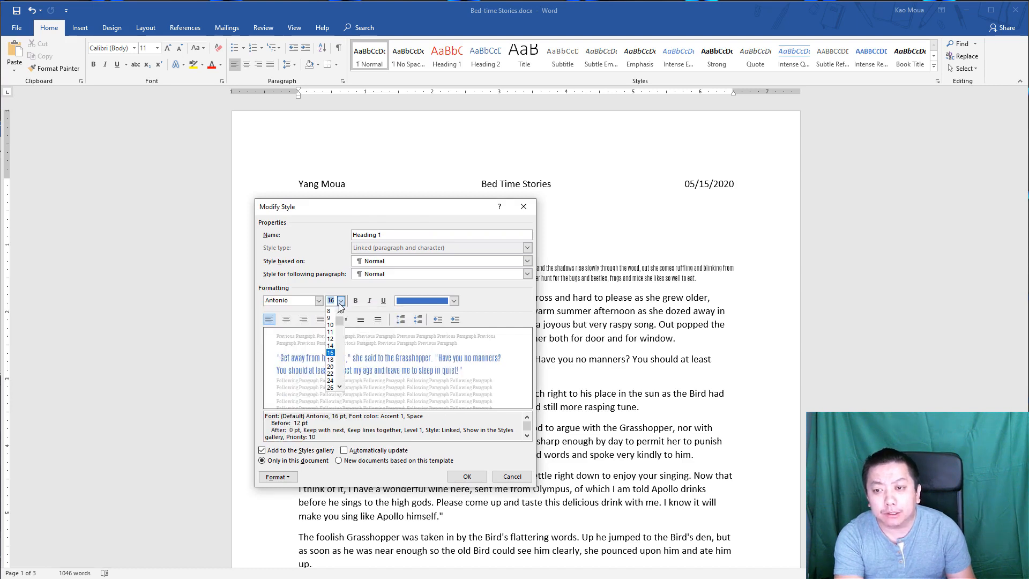
click(334, 360)
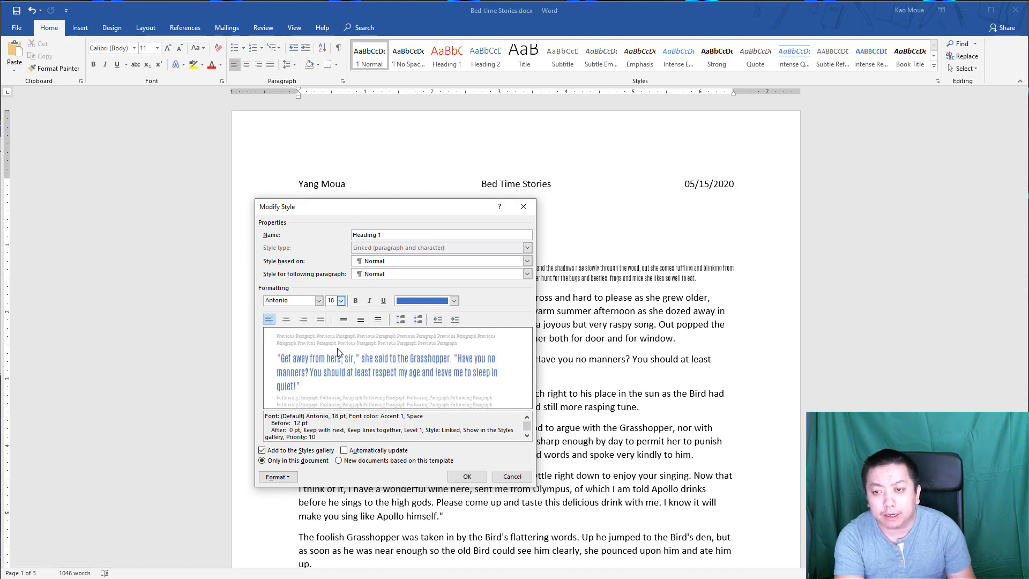
click(355, 301)
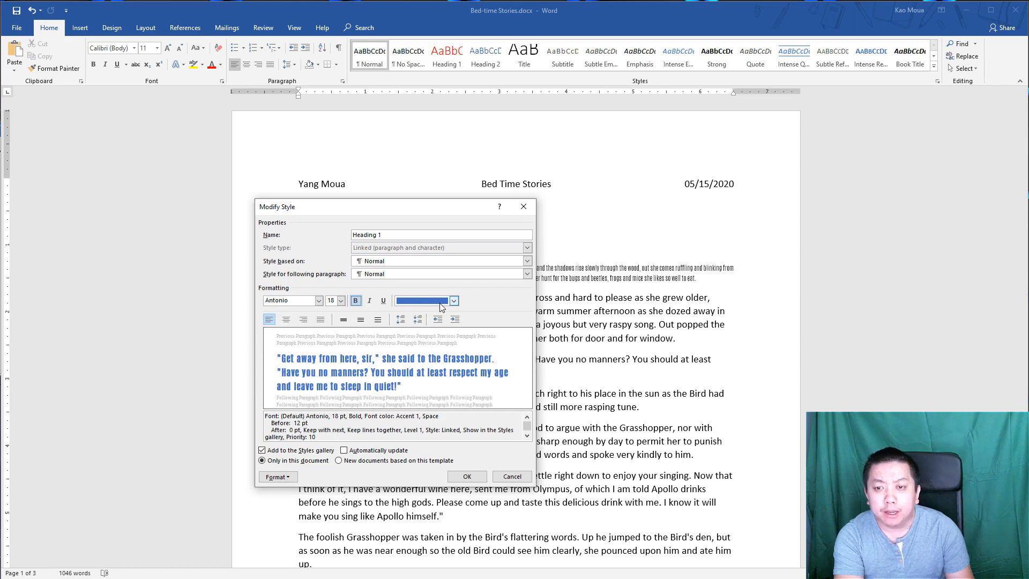
click(454, 301)
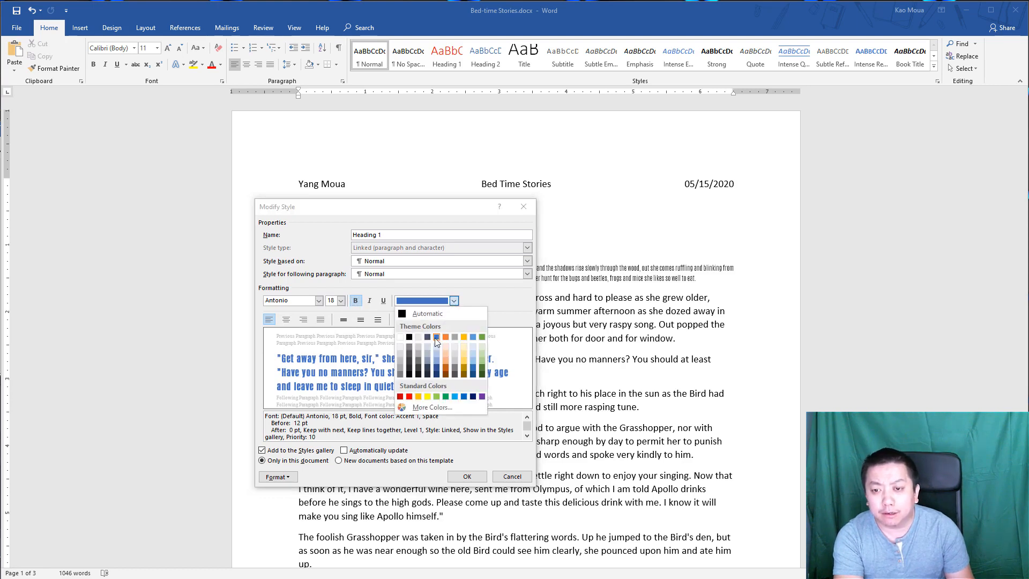
click(409, 397)
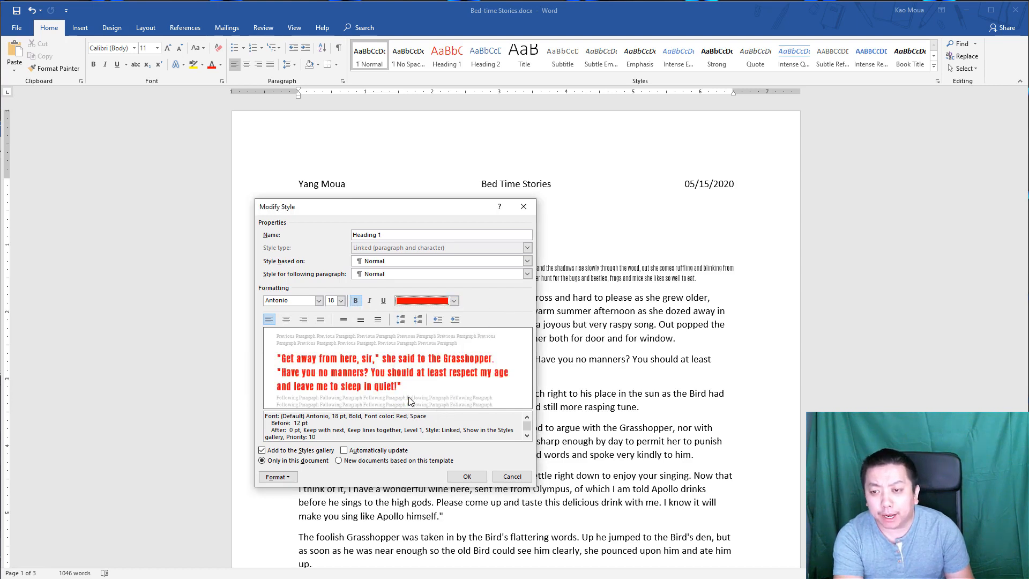
click(286, 320)
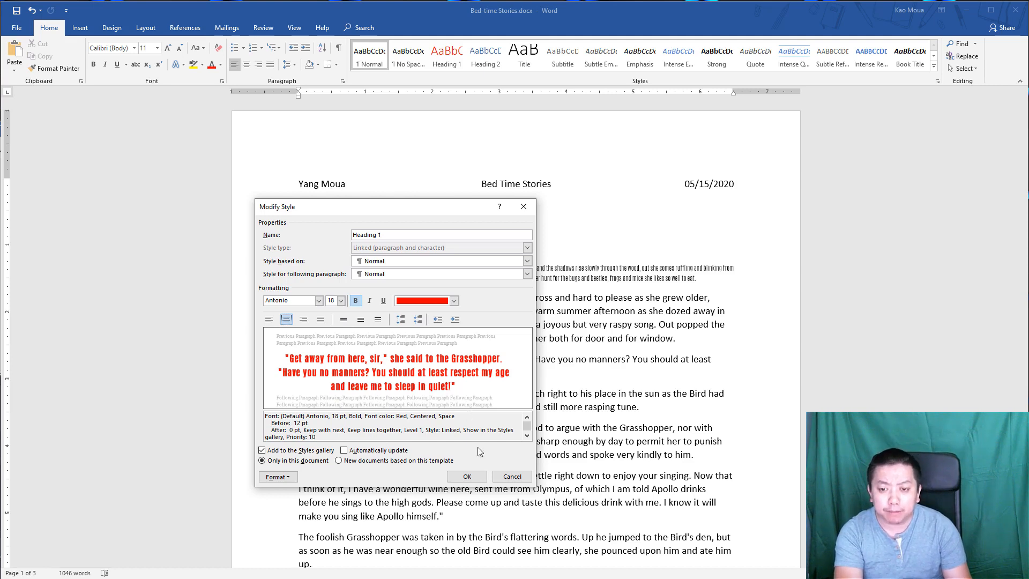
click(465, 477)
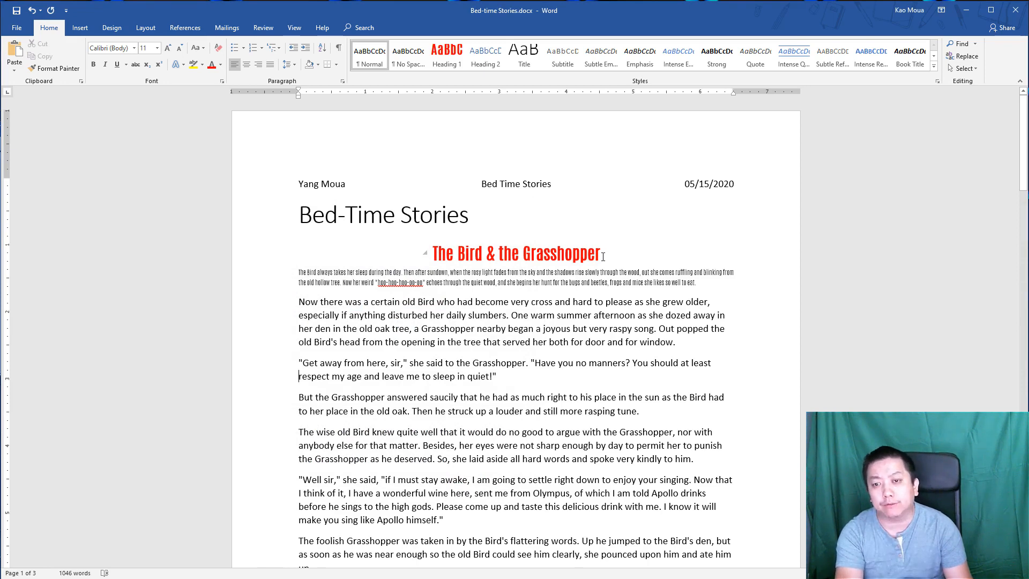
- Scroll through the document to check the red, centred story headings
scroll(603, 255, down, 3)
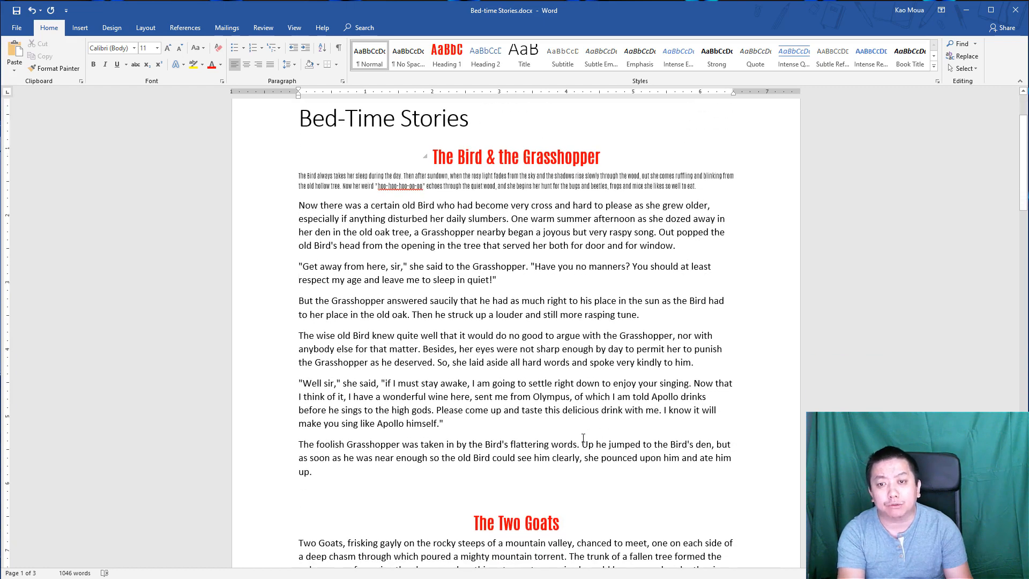
scroll(583, 439, down, 1)
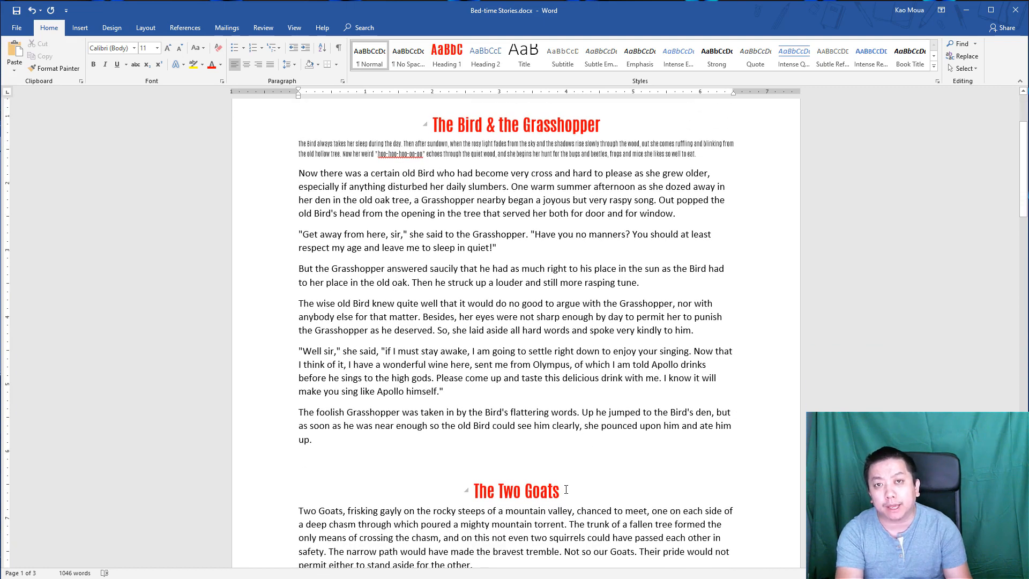
scroll(581, 453, down, 6)
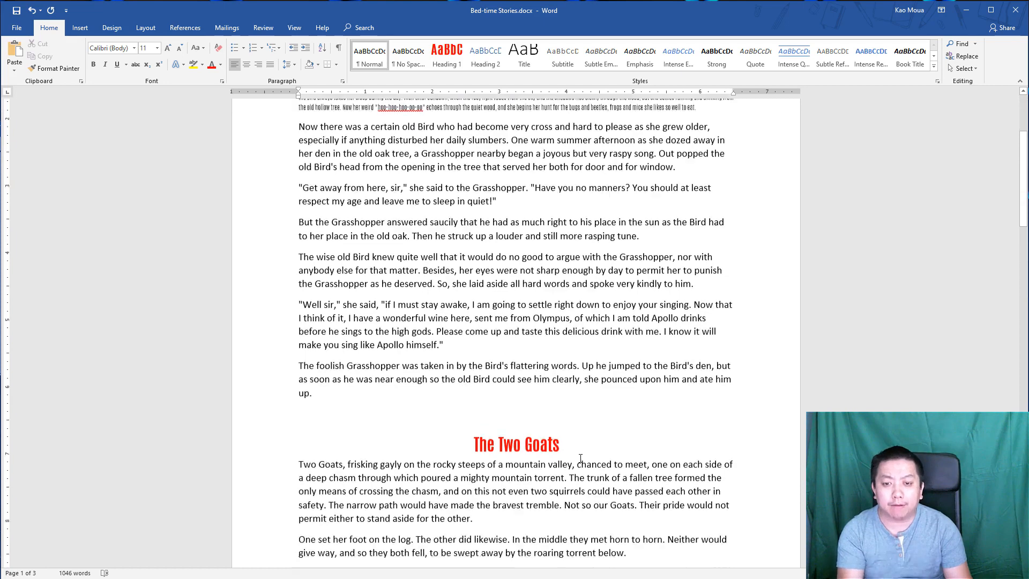
scroll(580, 454, down, 4)
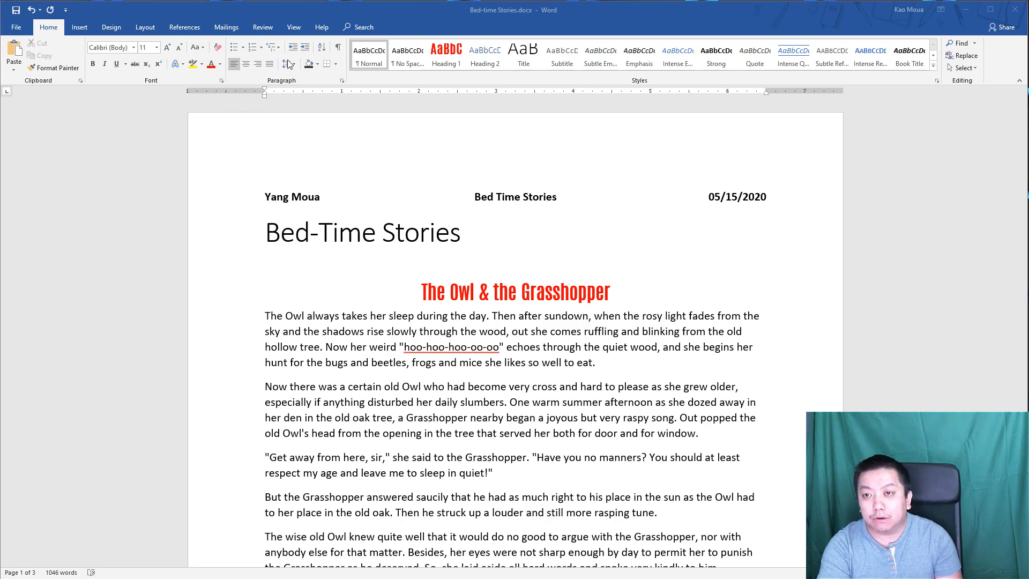
- Turn on the Navigation Pane from the View tab to list the three story headings
click(293, 28)
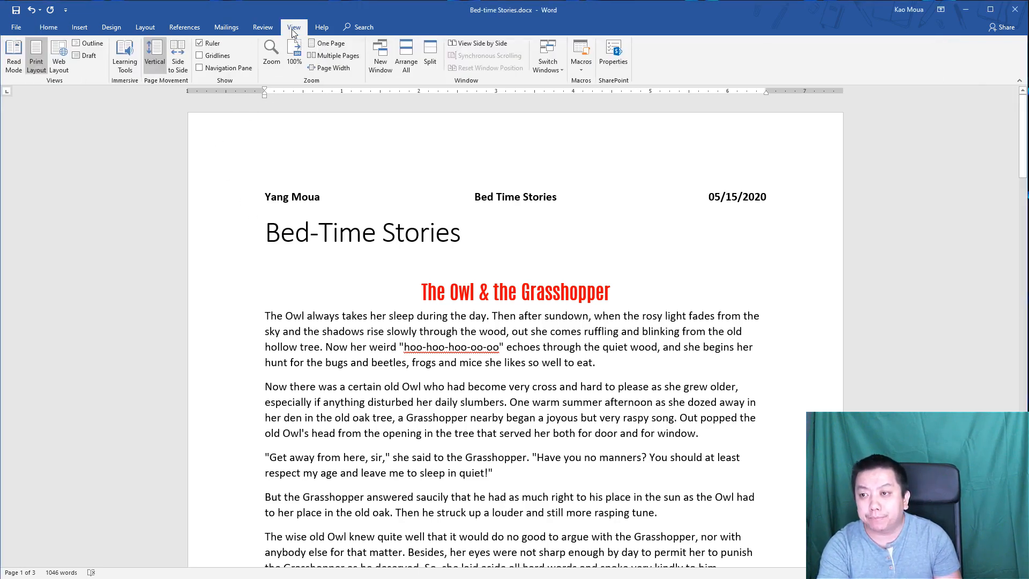
click(220, 70)
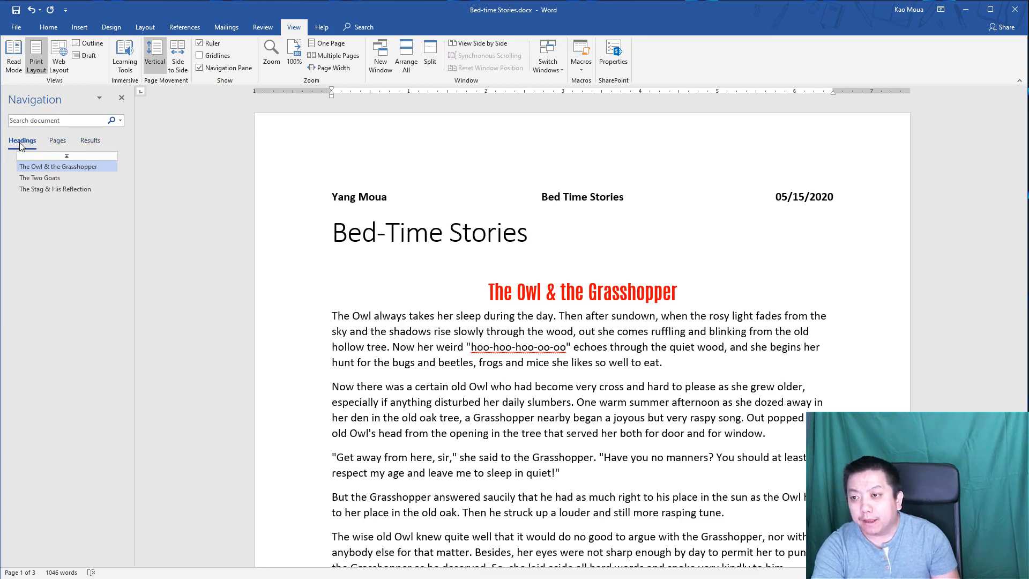
click(36, 168)
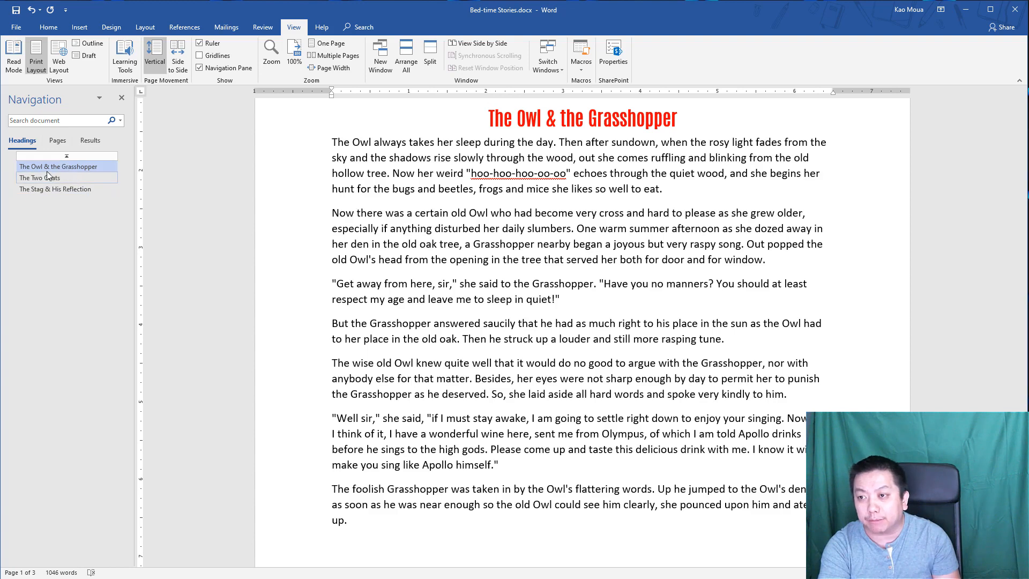
click(45, 179)
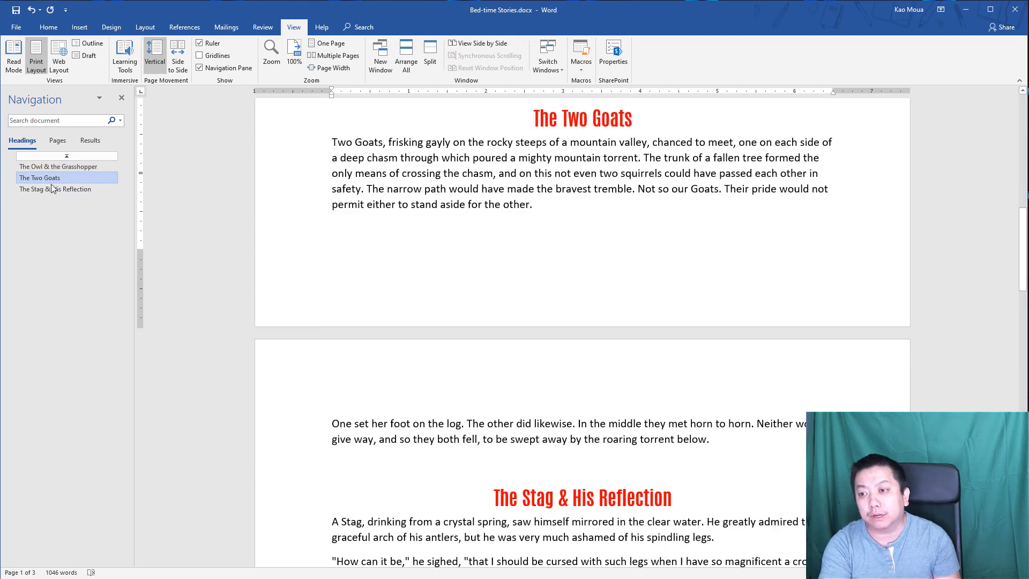
click(44, 190)
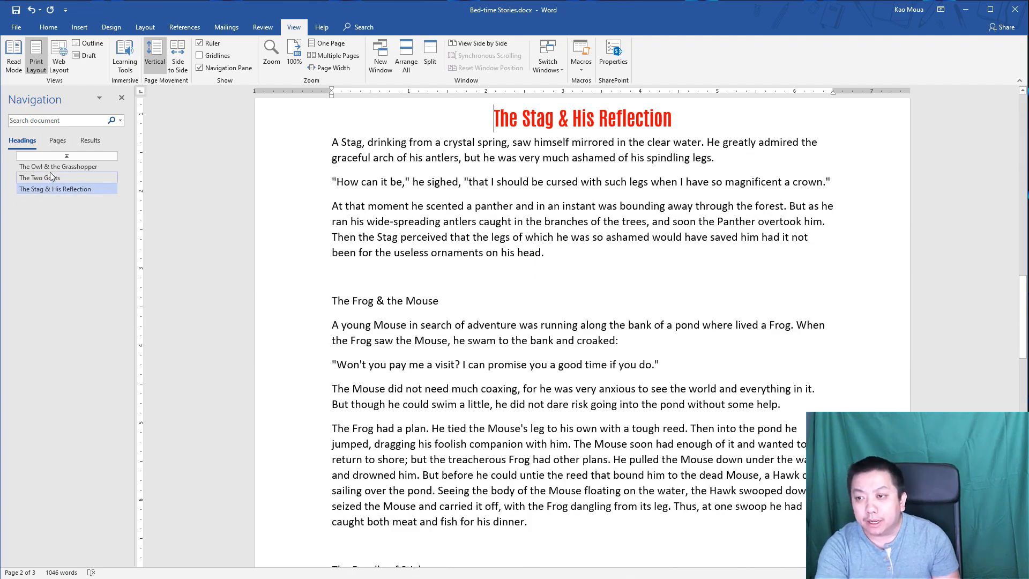
click(52, 169)
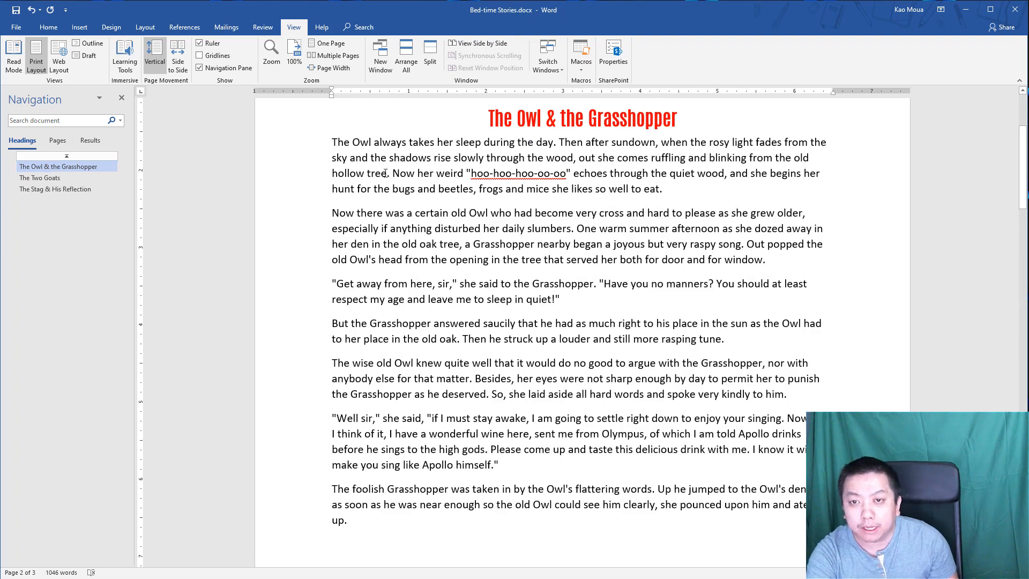
scroll(570, 231, up, 3)
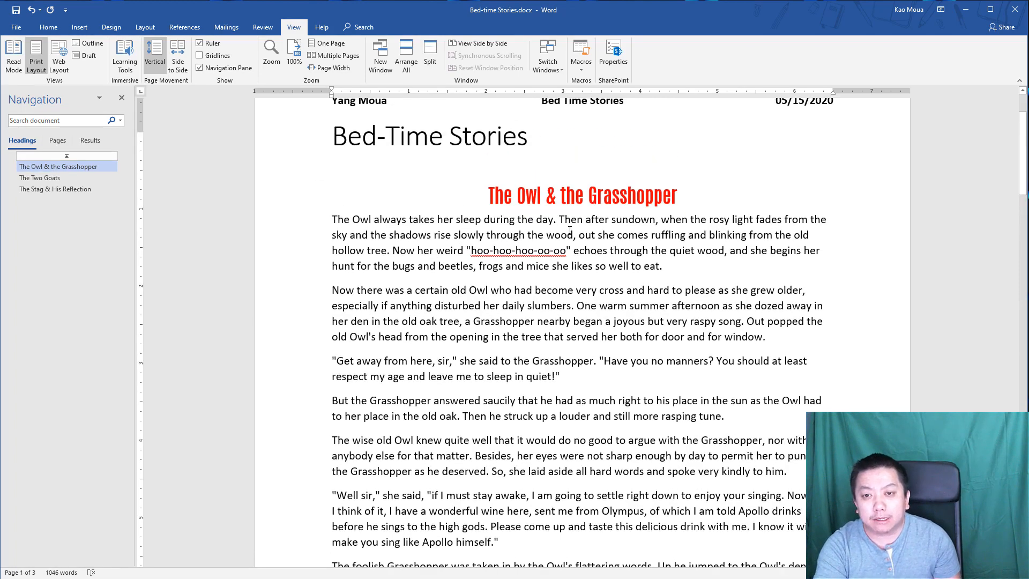
scroll(570, 231, up, 1)
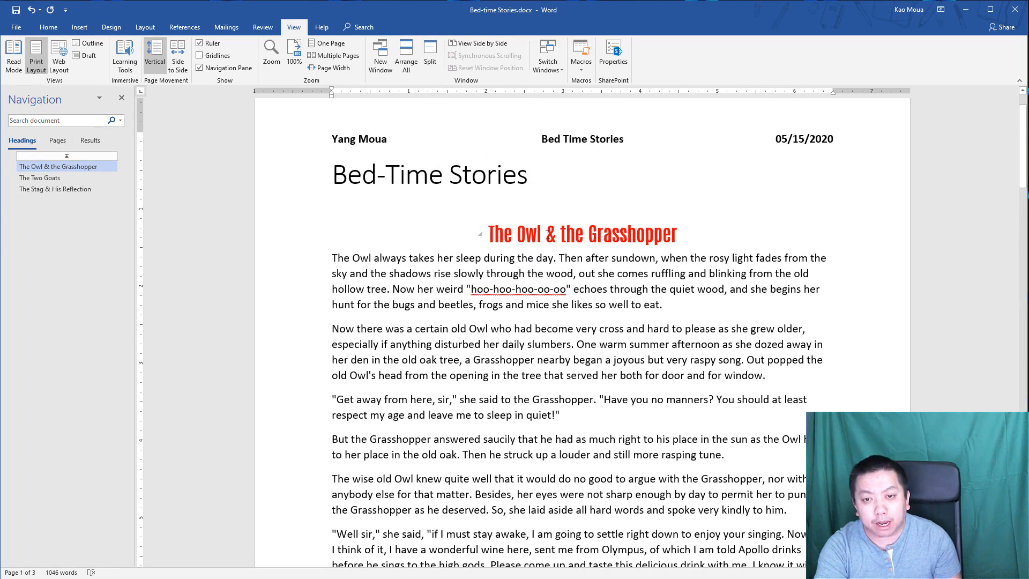
- Collapse the Owl, Two Goats and Stag story headings, then expand The Owl & the Grasshopper again
click(481, 235)
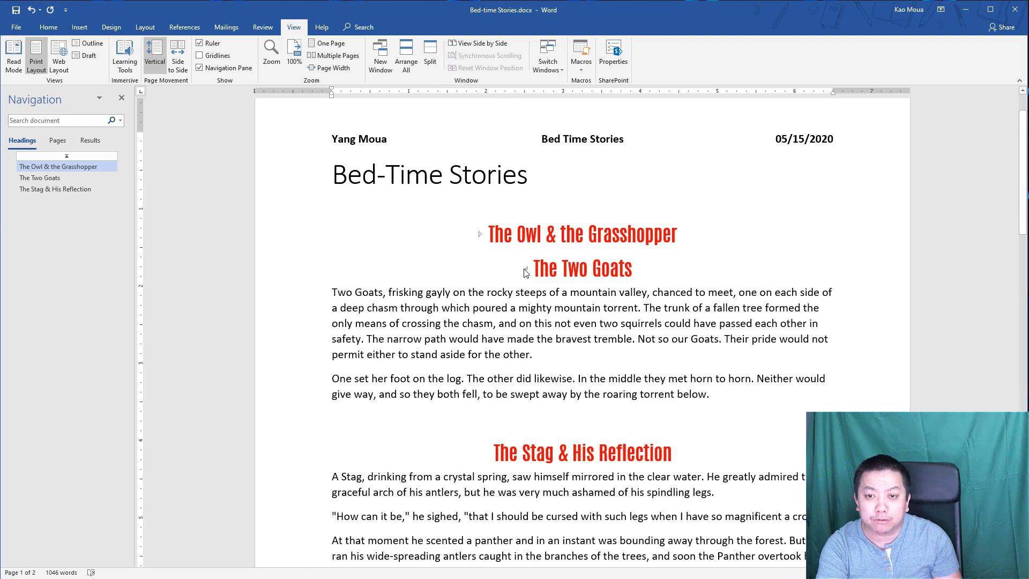
click(526, 269)
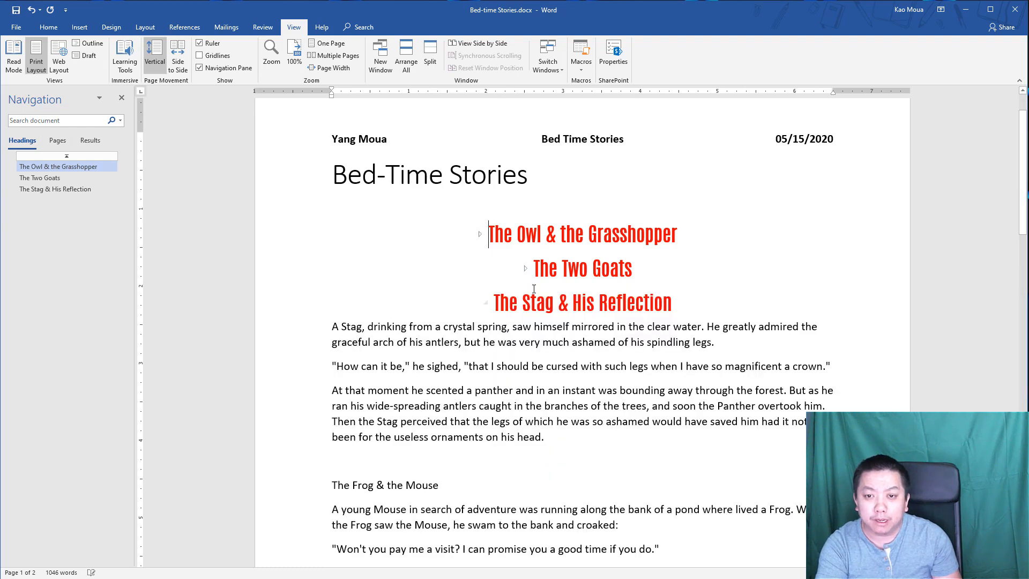
click(485, 303)
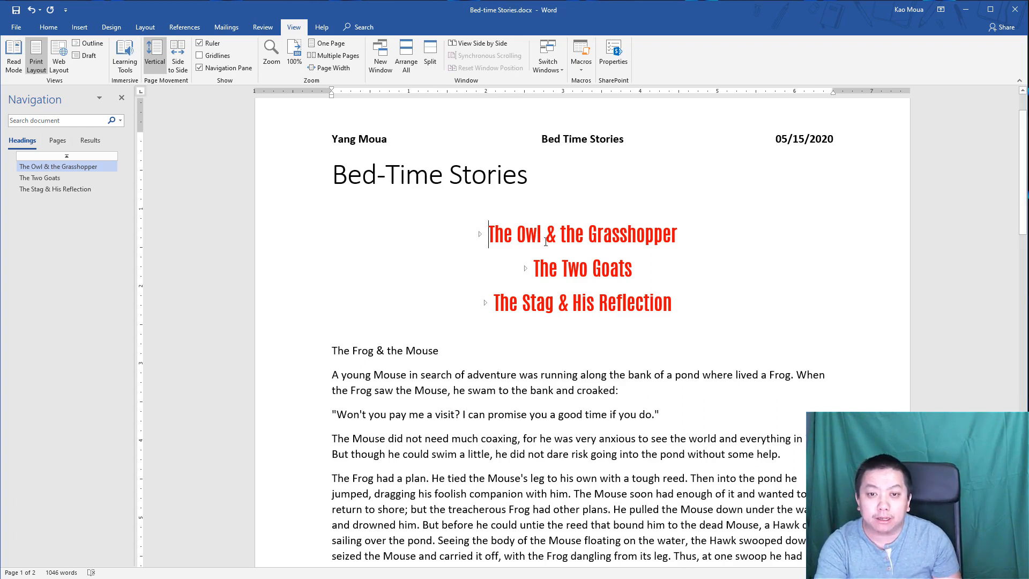
click(481, 236)
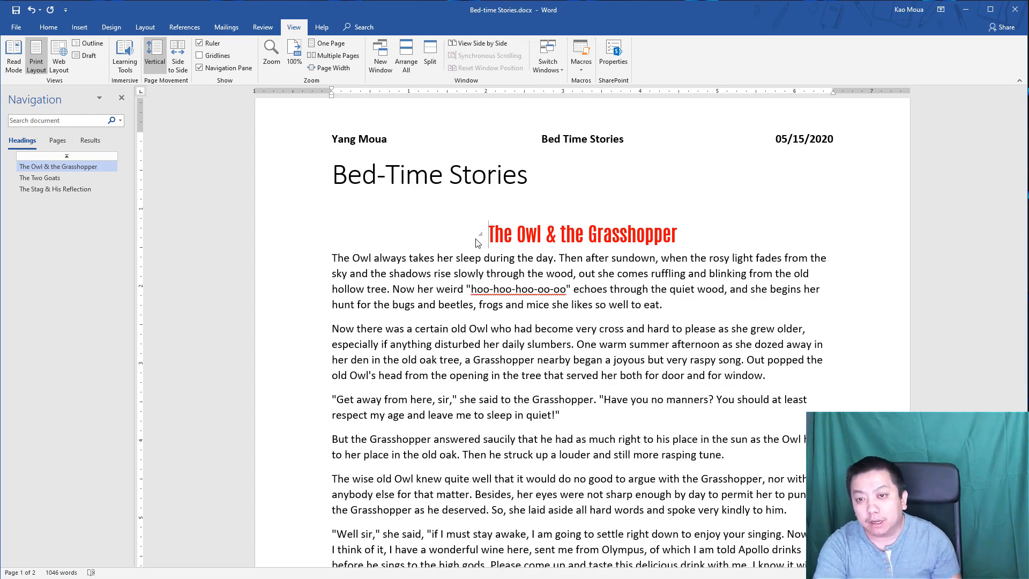
click(496, 198)
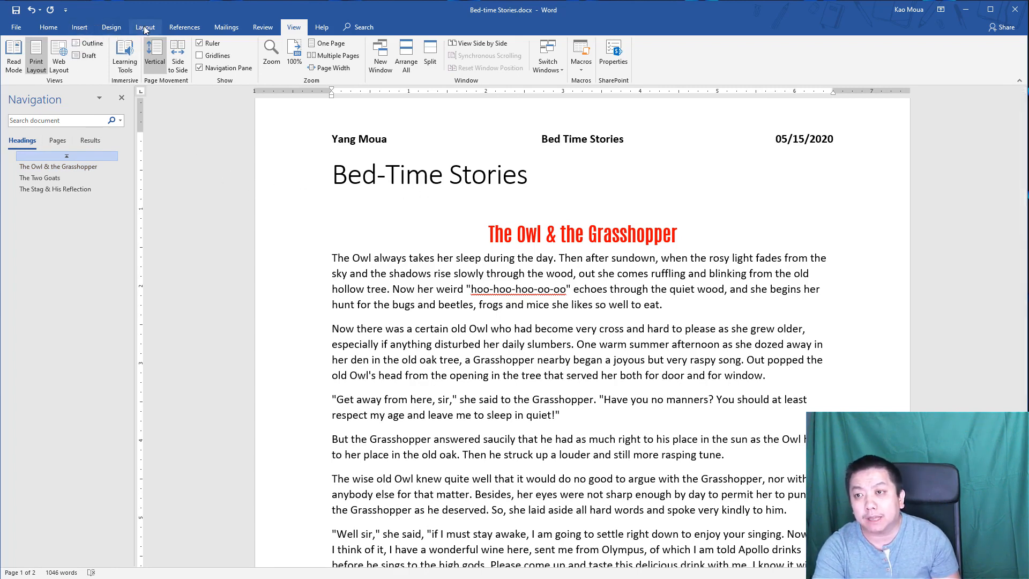
- Insert the Automatic Table 1 contents table below the Bed-Time Stories title
click(186, 26)
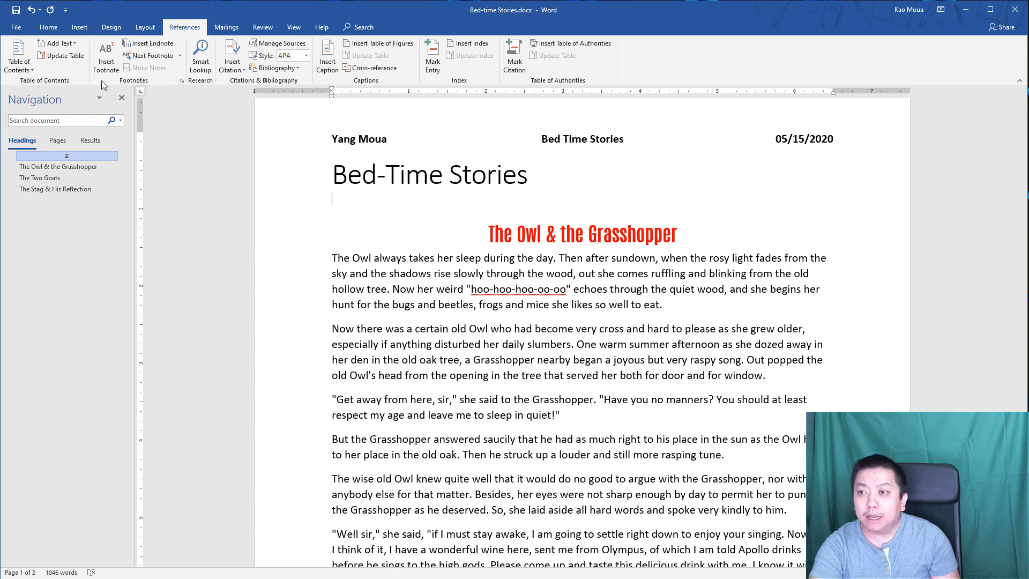
click(19, 55)
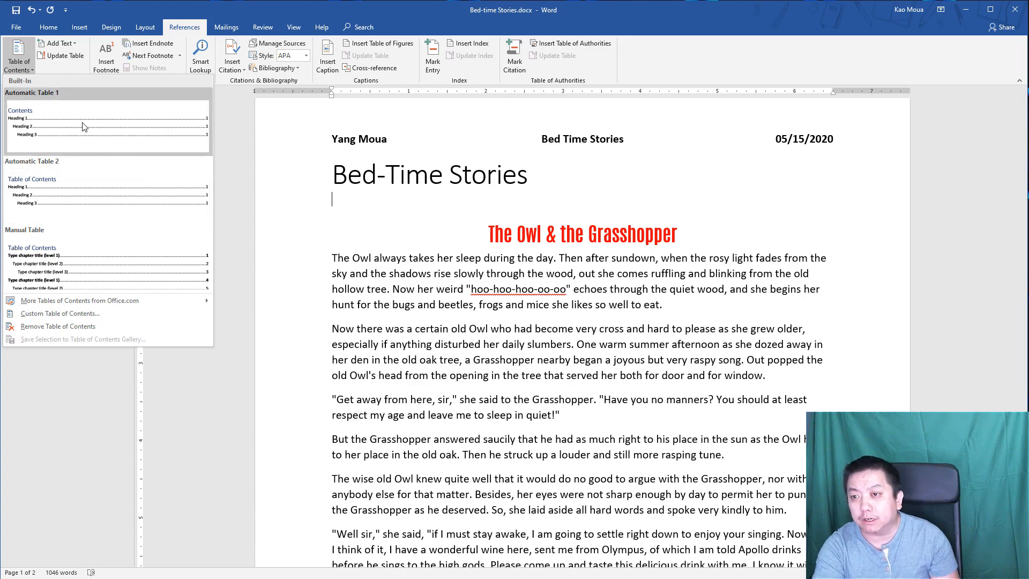
click(46, 122)
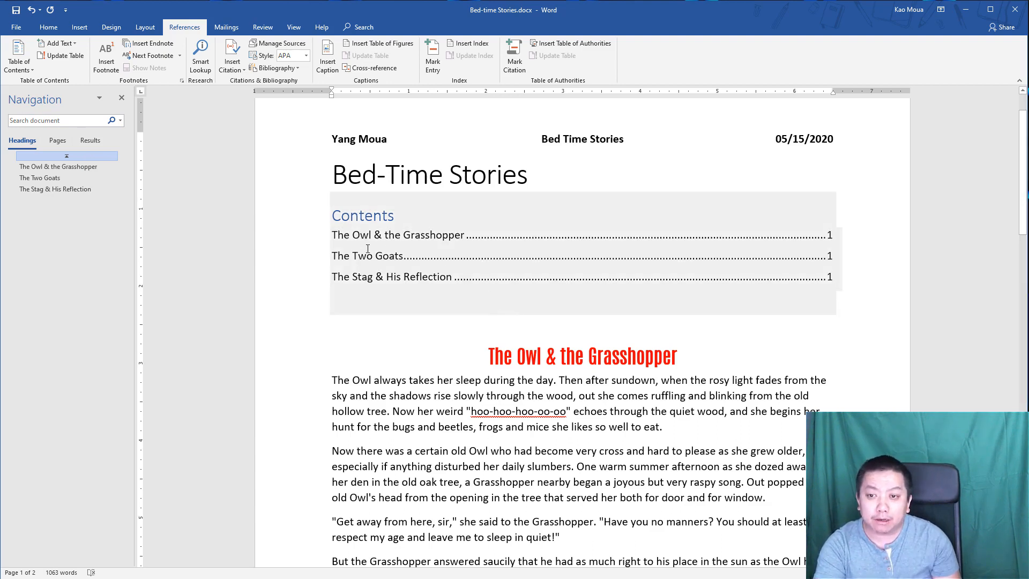
click(349, 235)
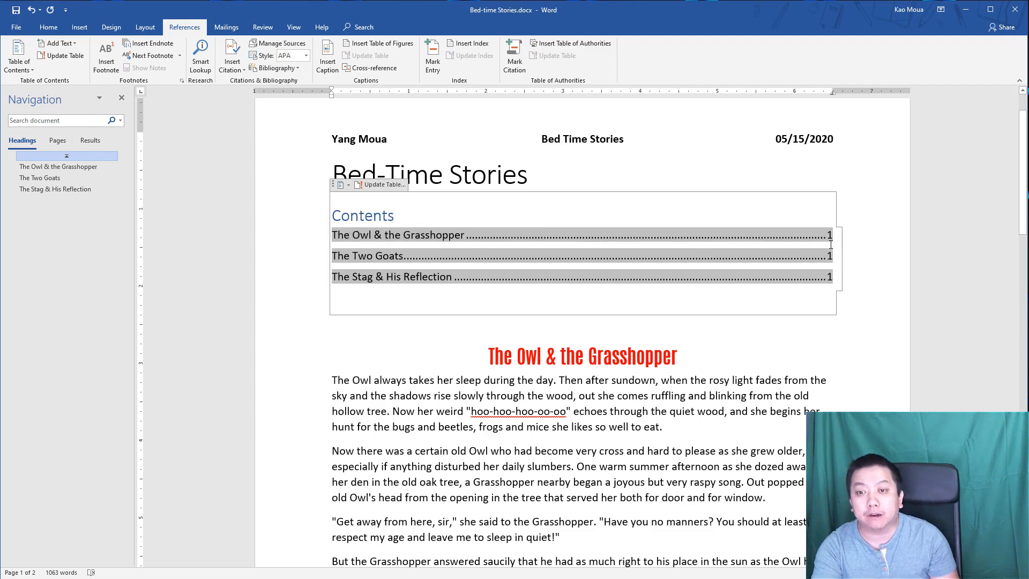
- Place the cursor on the line below the contents table
click(832, 336)
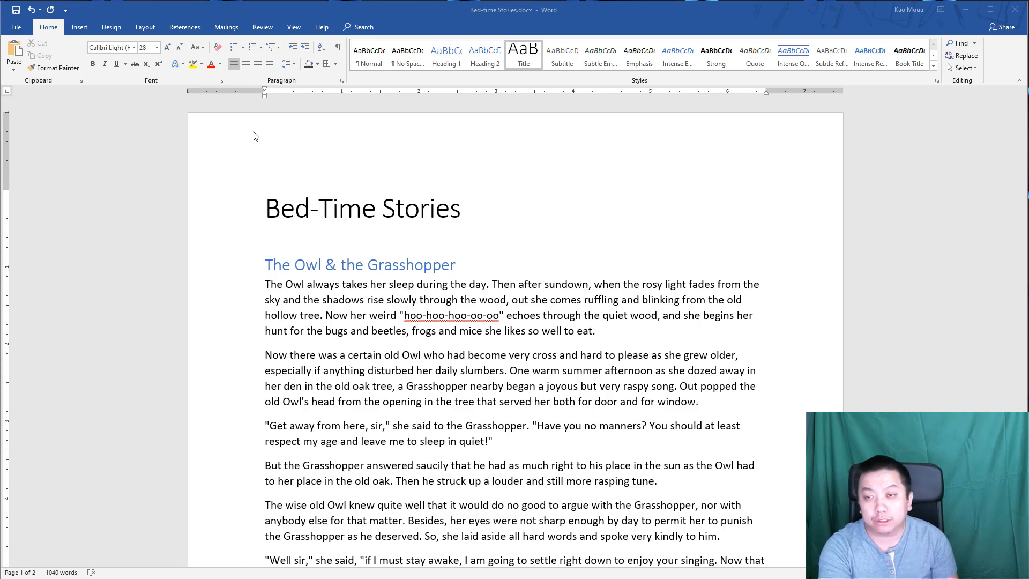
- Center the 'Bed-Time Stories' title with the Paragraph alignment buttons
click(279, 212)
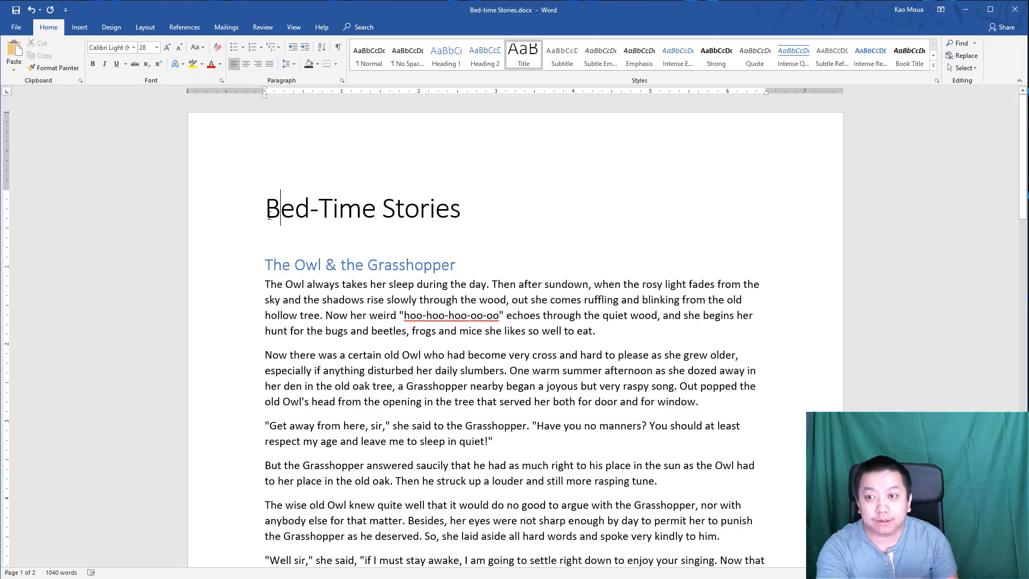
click(252, 218)
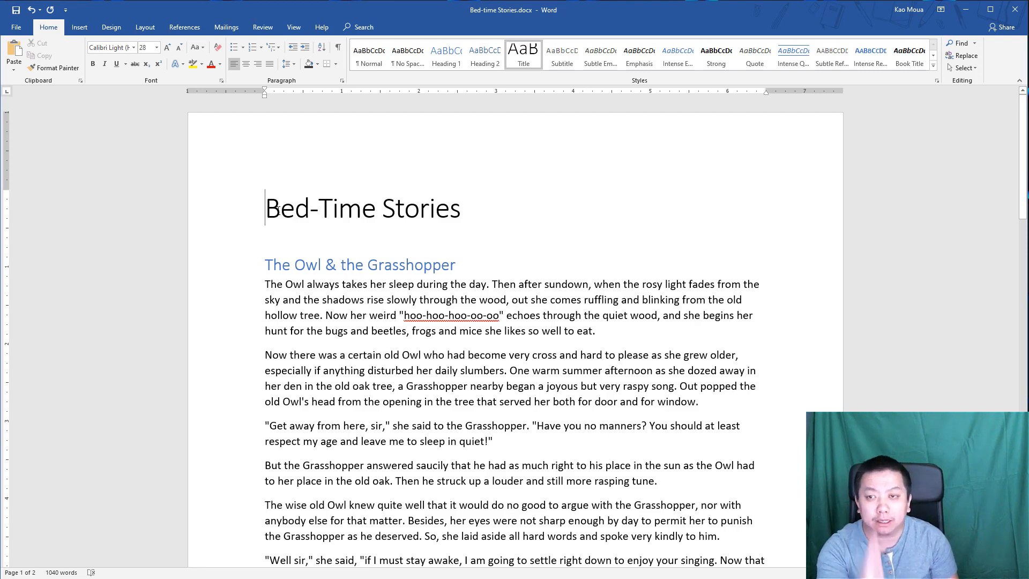
click(247, 67)
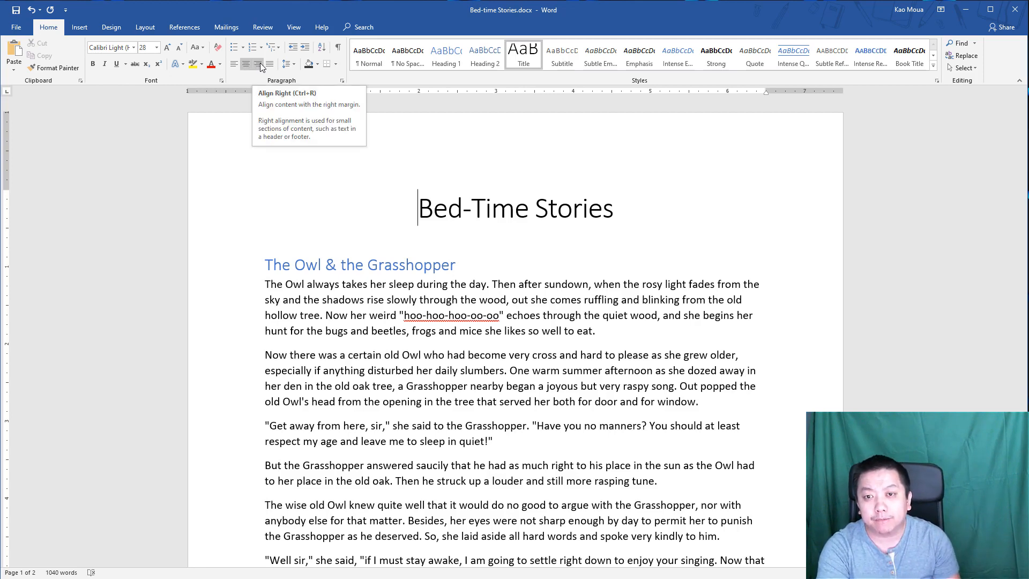
click(259, 64)
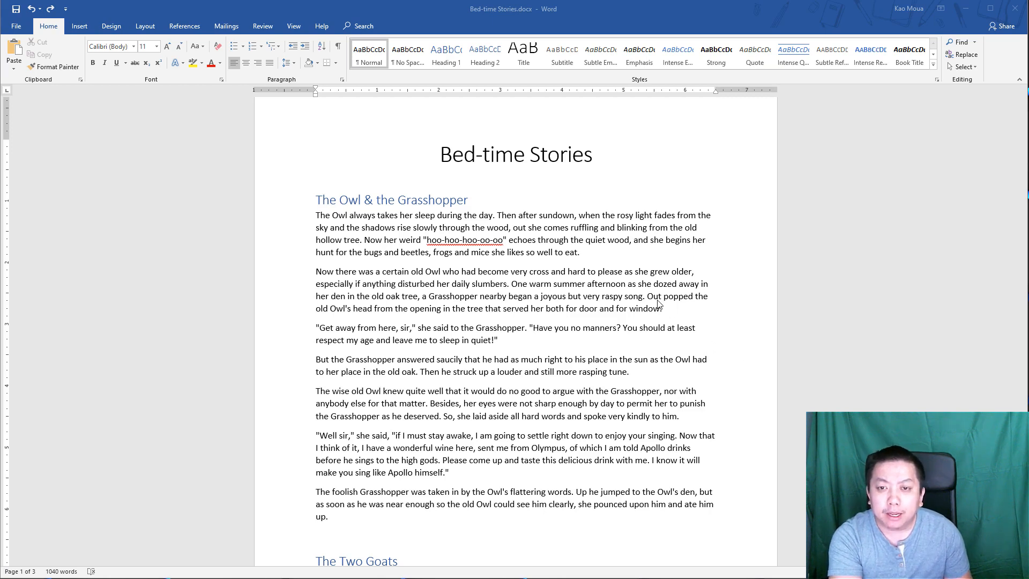
click(269, 220)
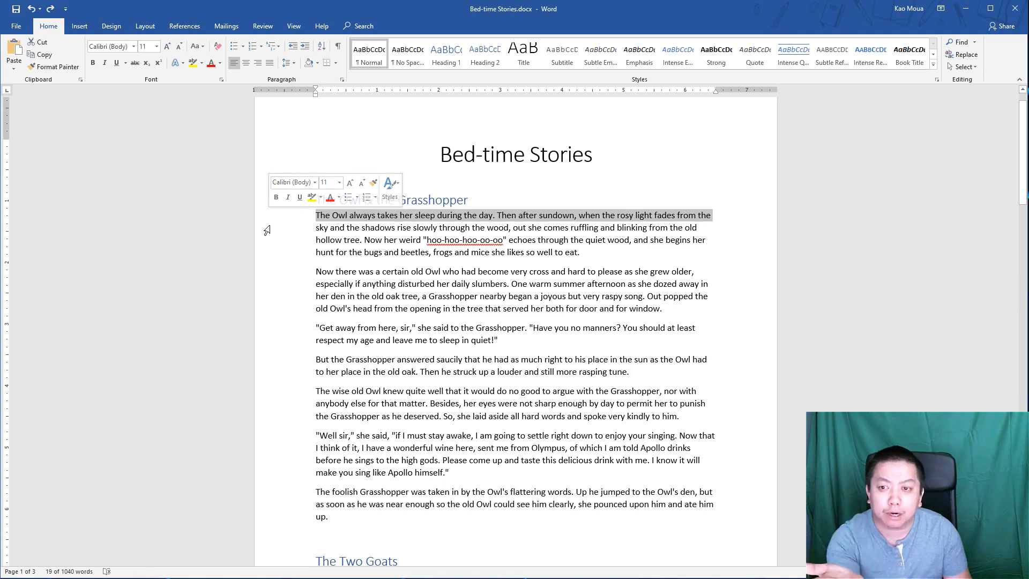
click(266, 231)
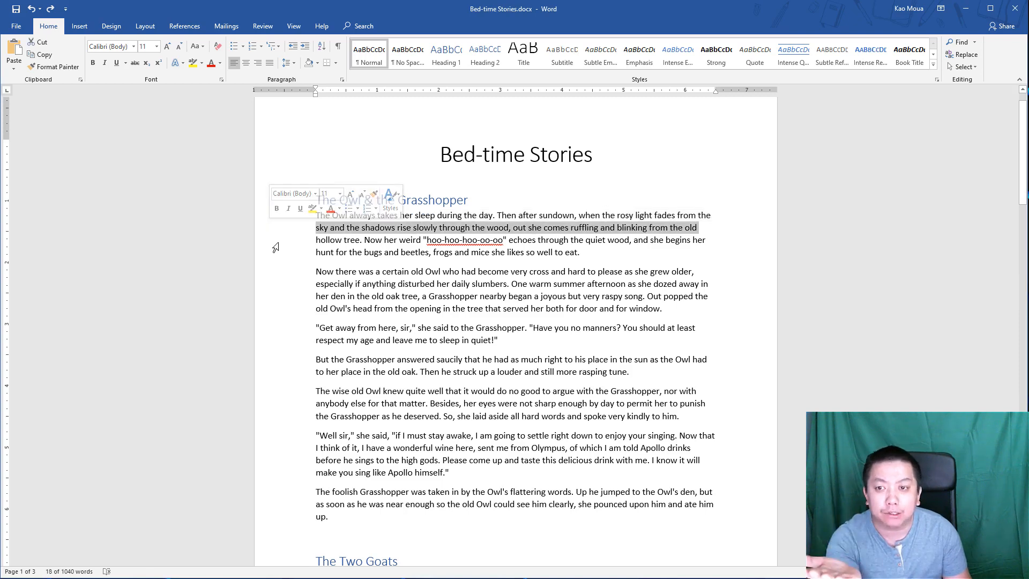
click(274, 245)
click(285, 254)
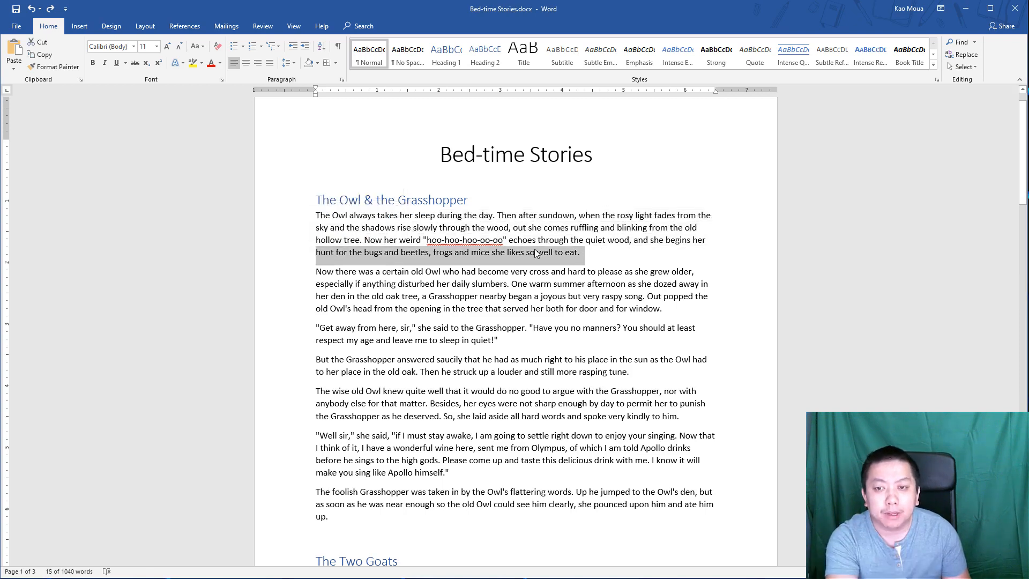
drag(294, 224, 294, 253)
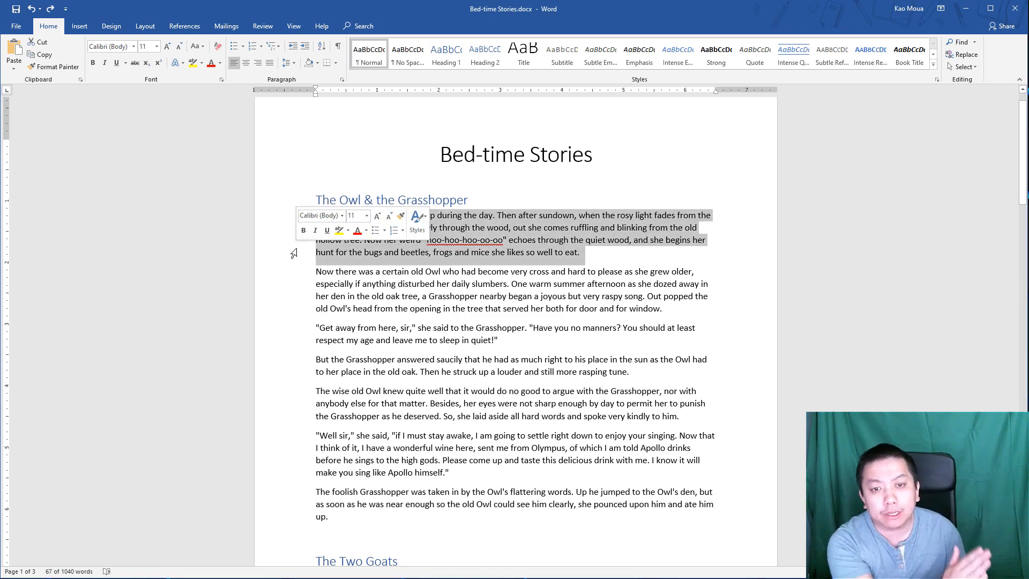
click(715, 218)
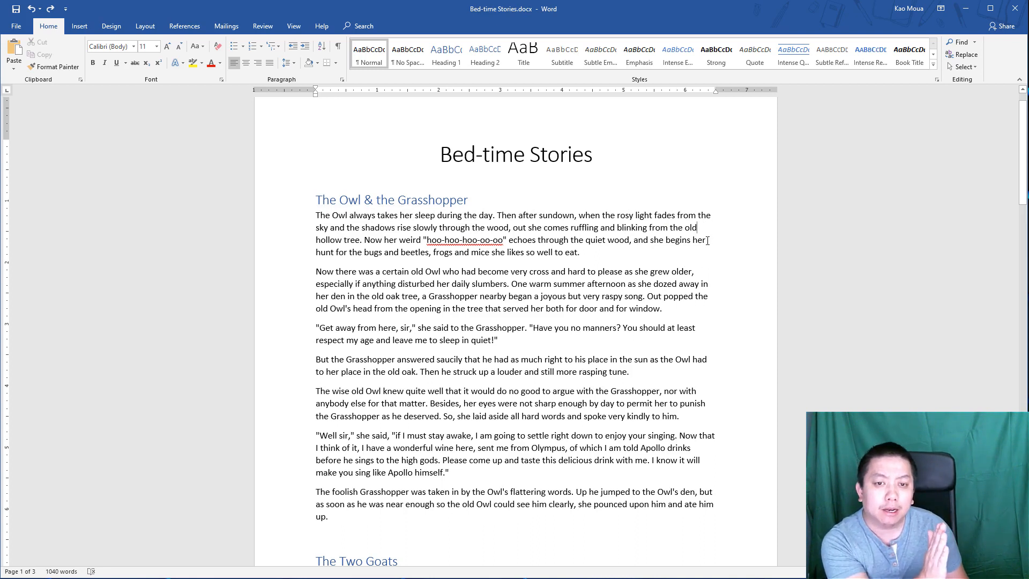
click(713, 241)
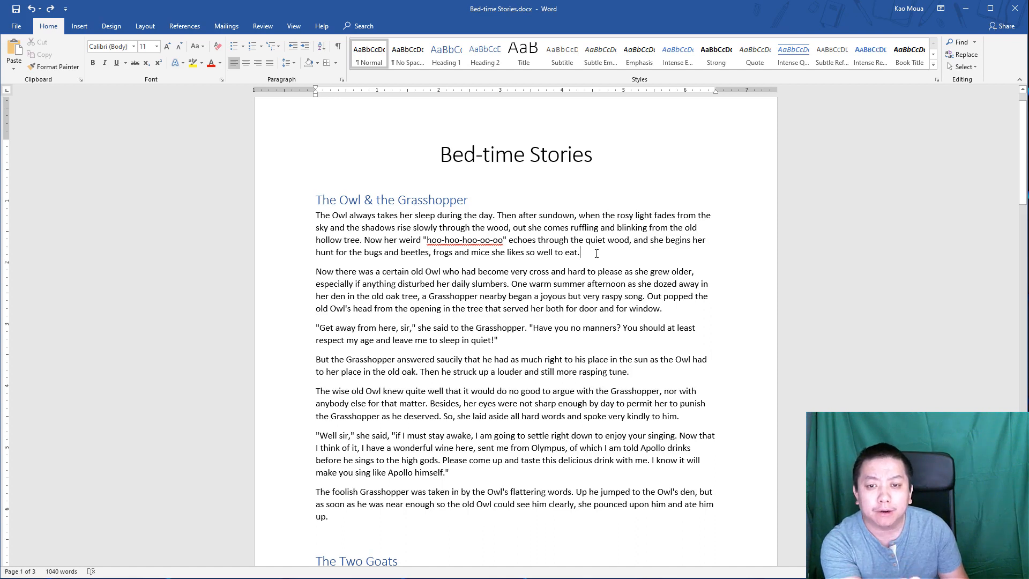
click(579, 253)
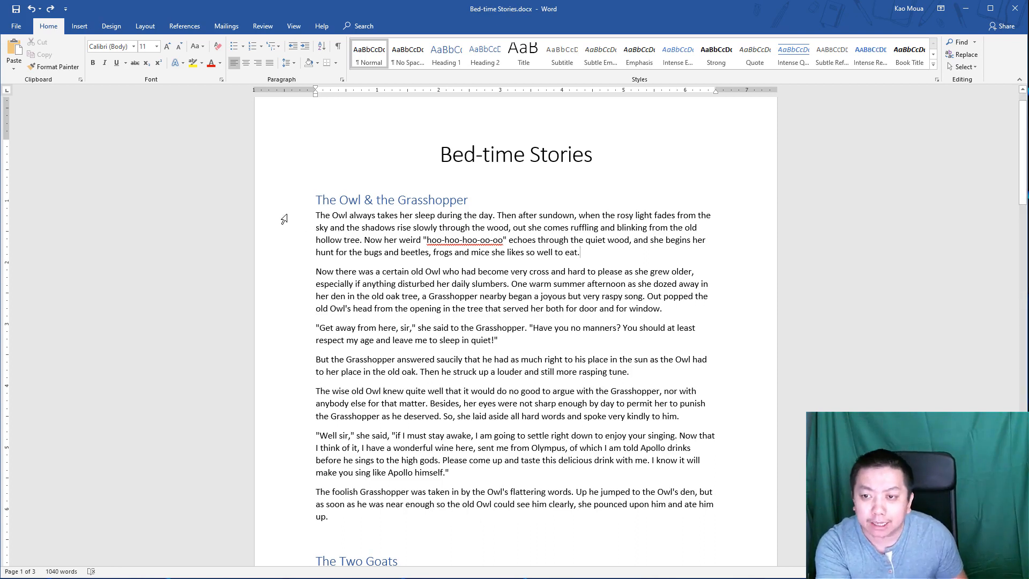
- Justify The Owl & the Grasshopper paragraphs, then check the result on its first lines
drag(273, 219, 236, 520)
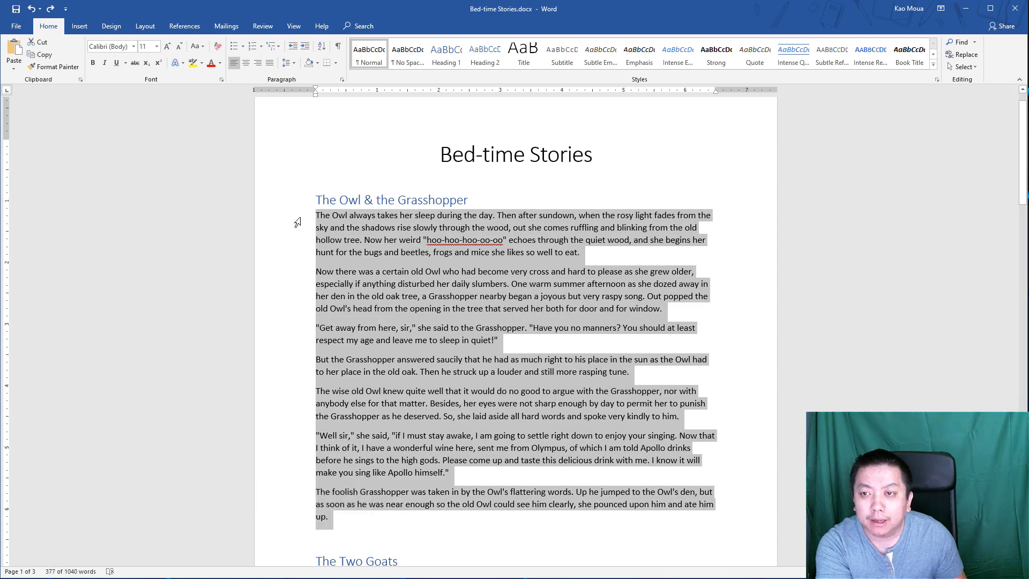
click(271, 63)
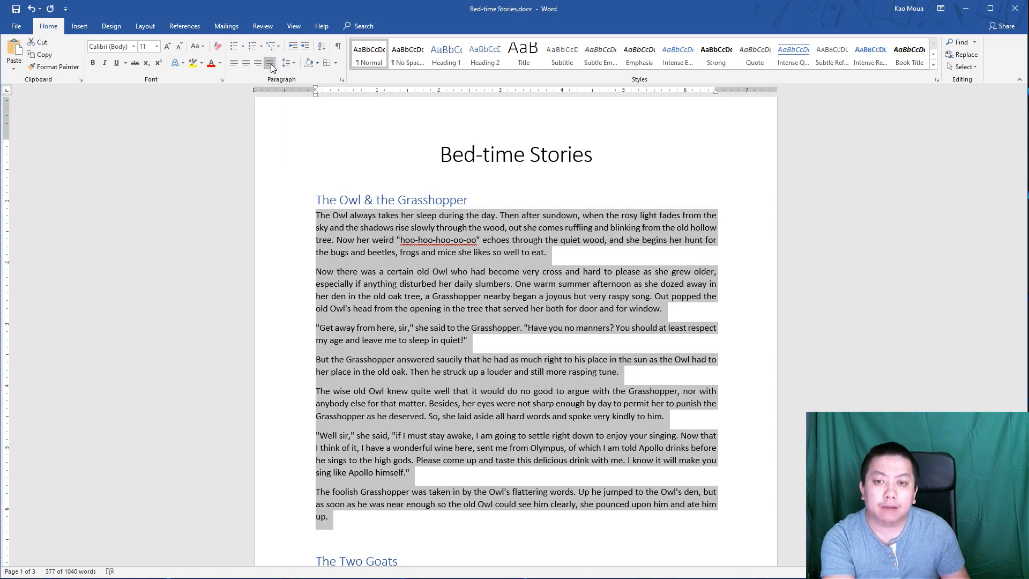
click(719, 218)
click(267, 217)
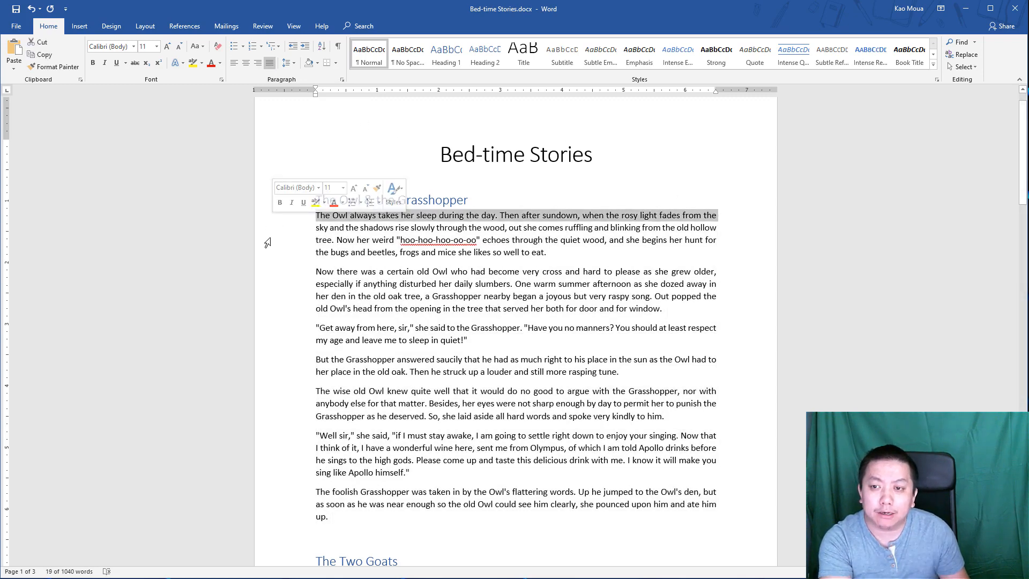
click(273, 228)
click(272, 241)
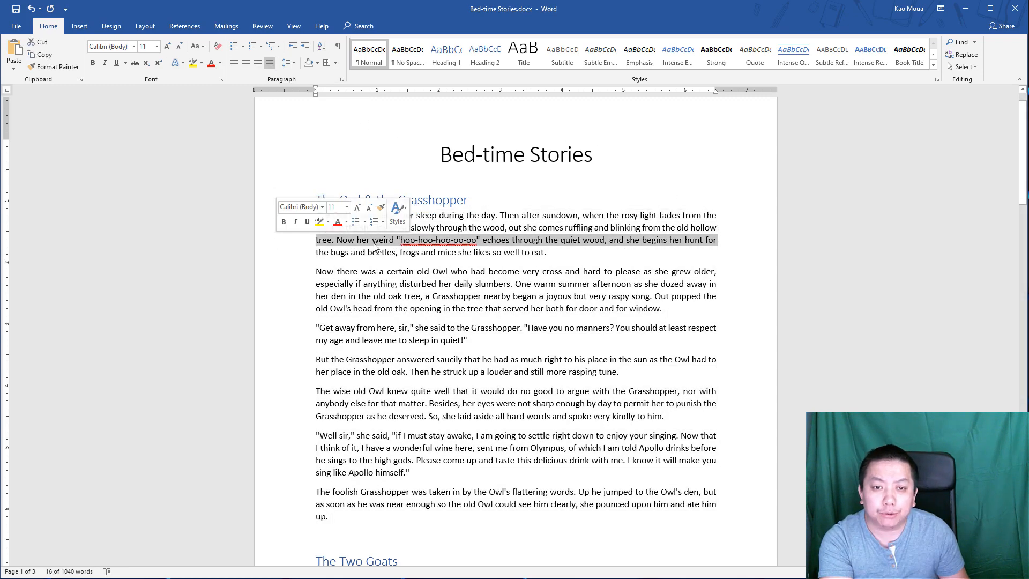
click(722, 241)
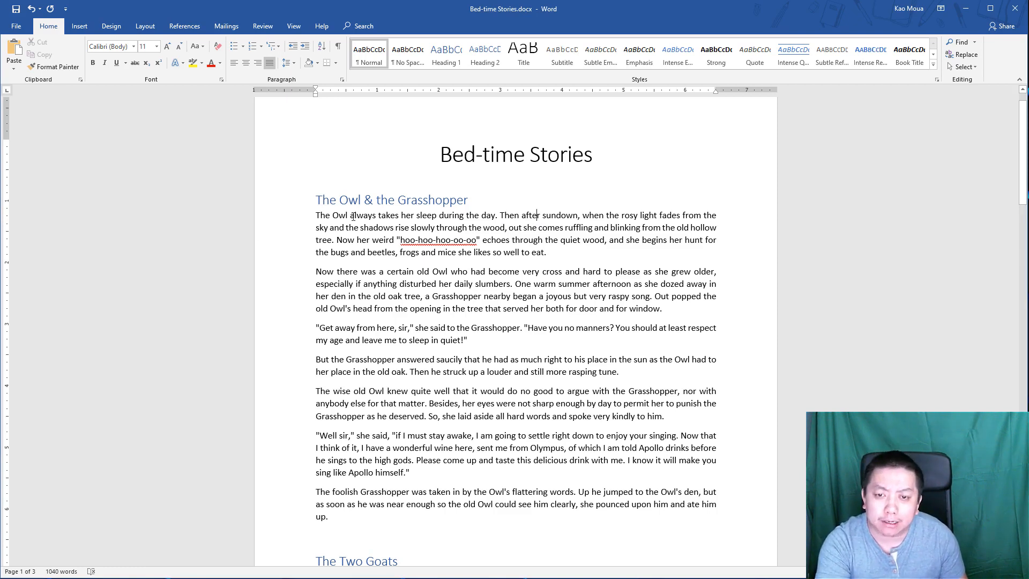
- Apply 1.5 line spacing to all paragraphs of The Owl & the Grasshopper
click(500, 217)
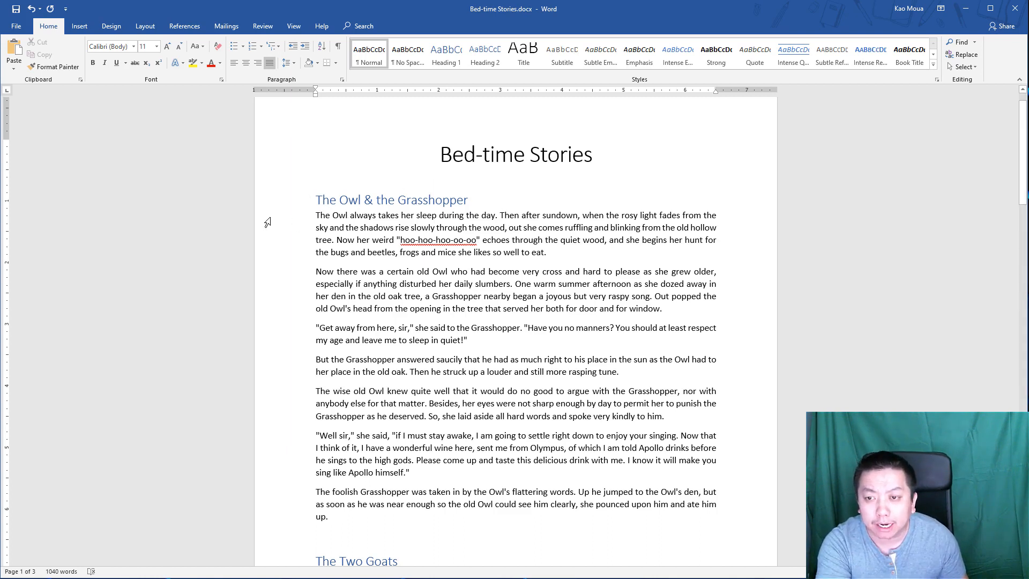
drag(267, 223, 268, 521)
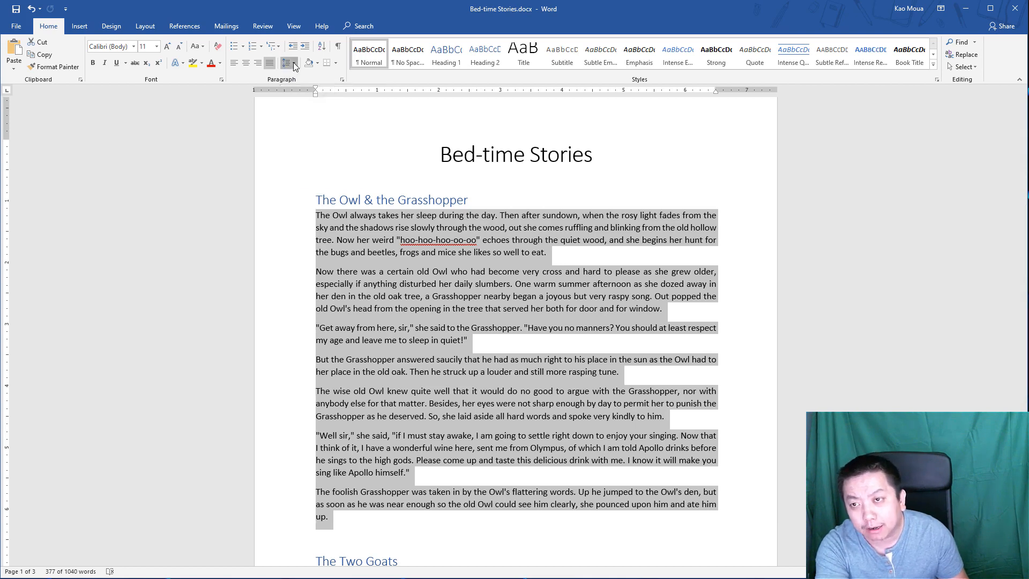
click(294, 63)
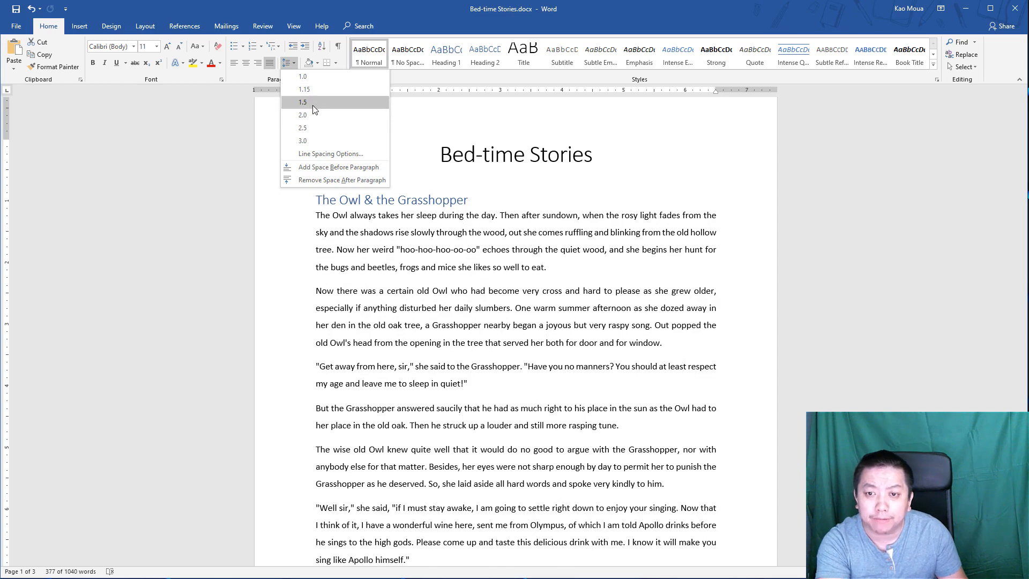
click(314, 102)
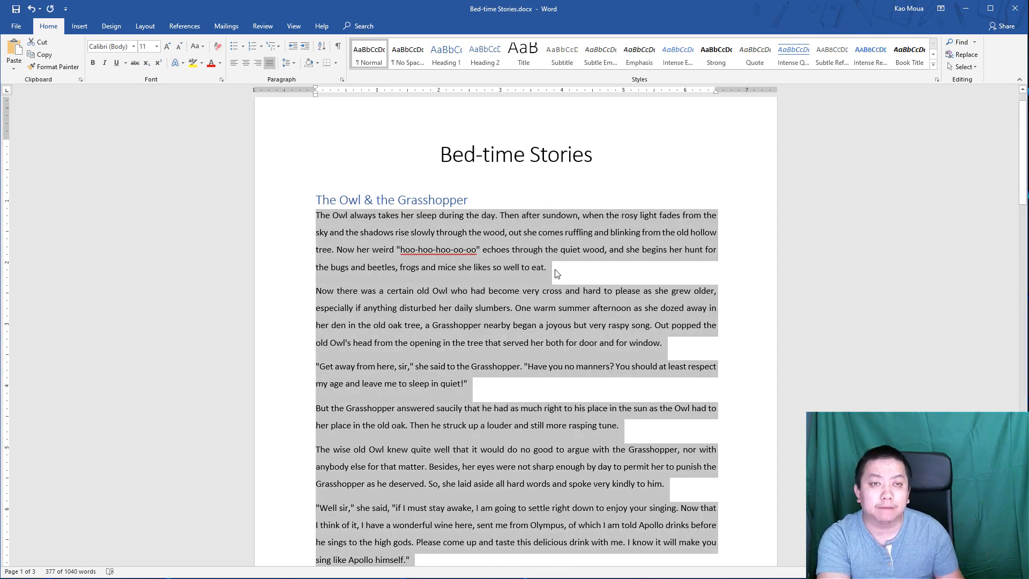
click(755, 353)
scroll(754, 353, down, 1)
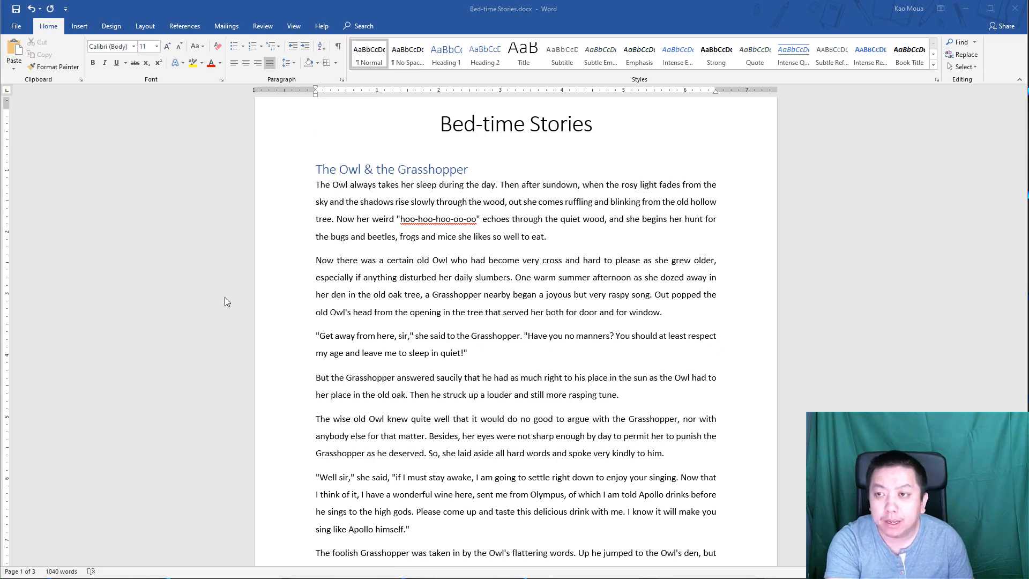
click(111, 25)
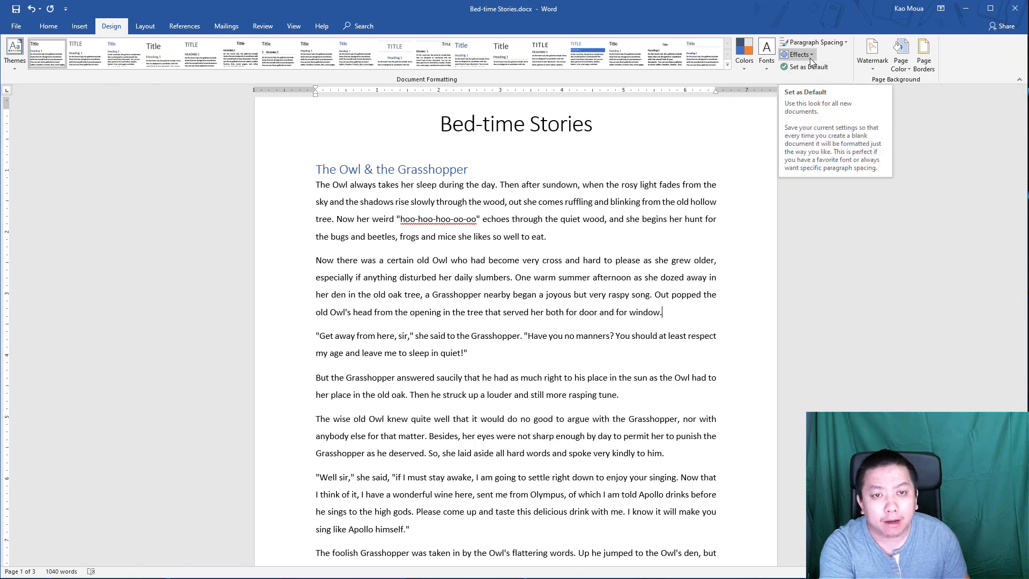
click(843, 43)
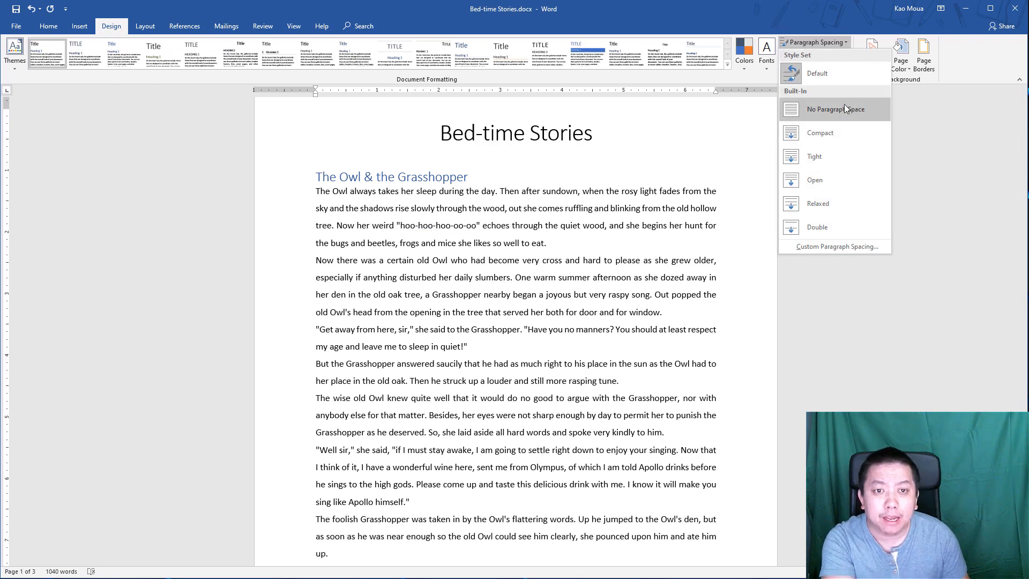
click(849, 38)
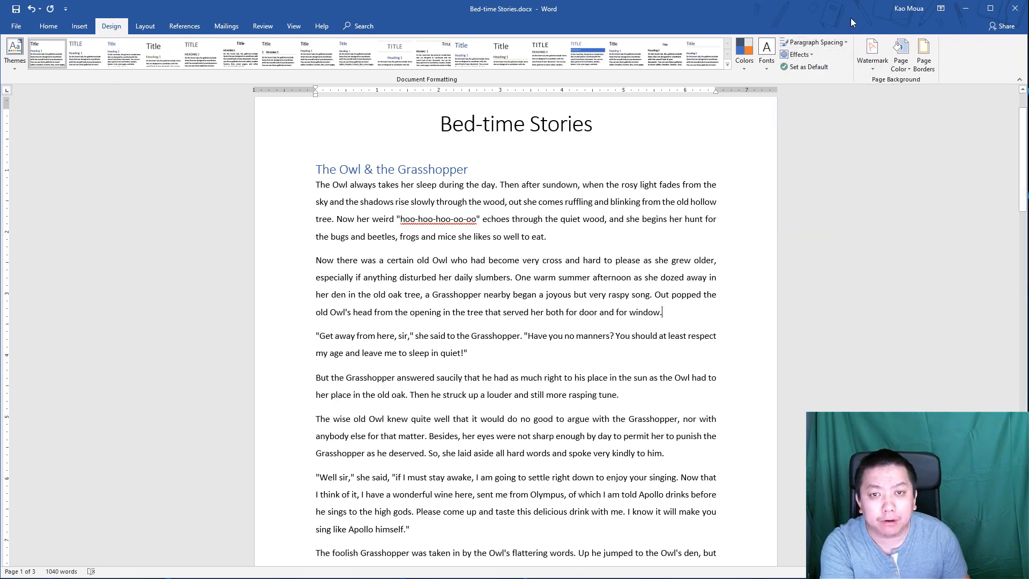
click(476, 170)
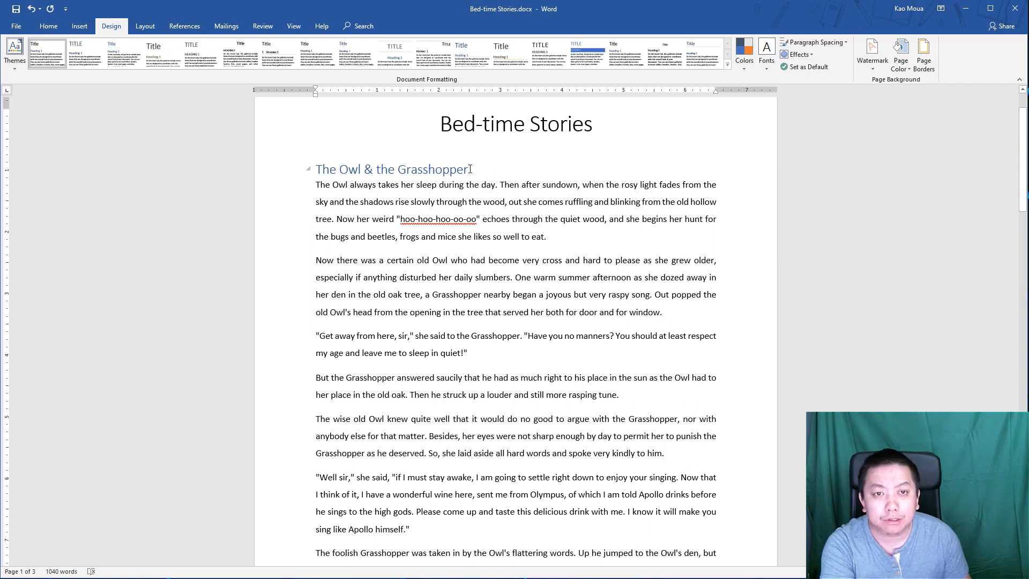
click(845, 42)
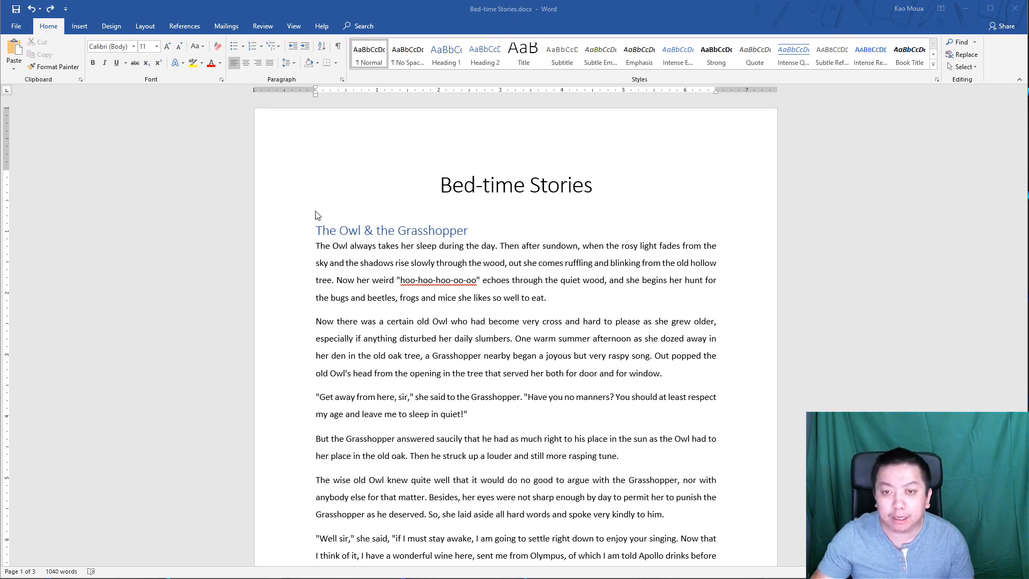
- Select the whole document with Ctrl+A and clear all its formatting, then review it
click(407, 230)
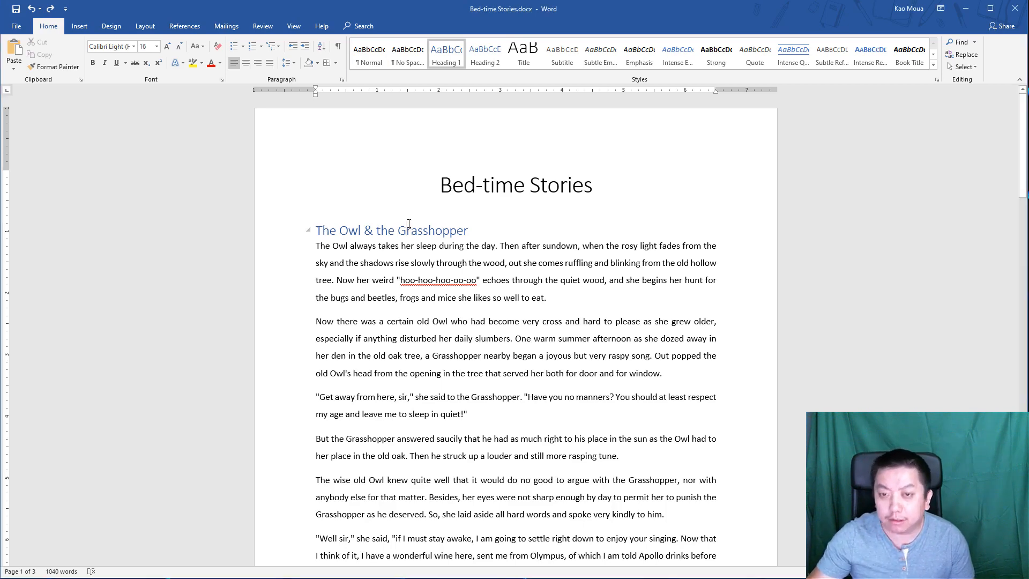
key(ctrl+a)
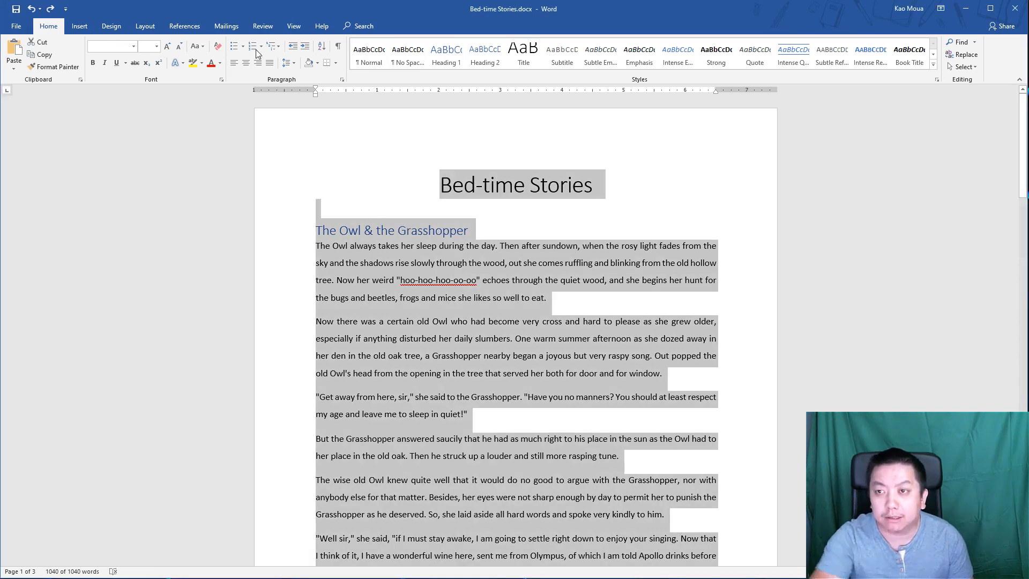
click(217, 47)
click(388, 212)
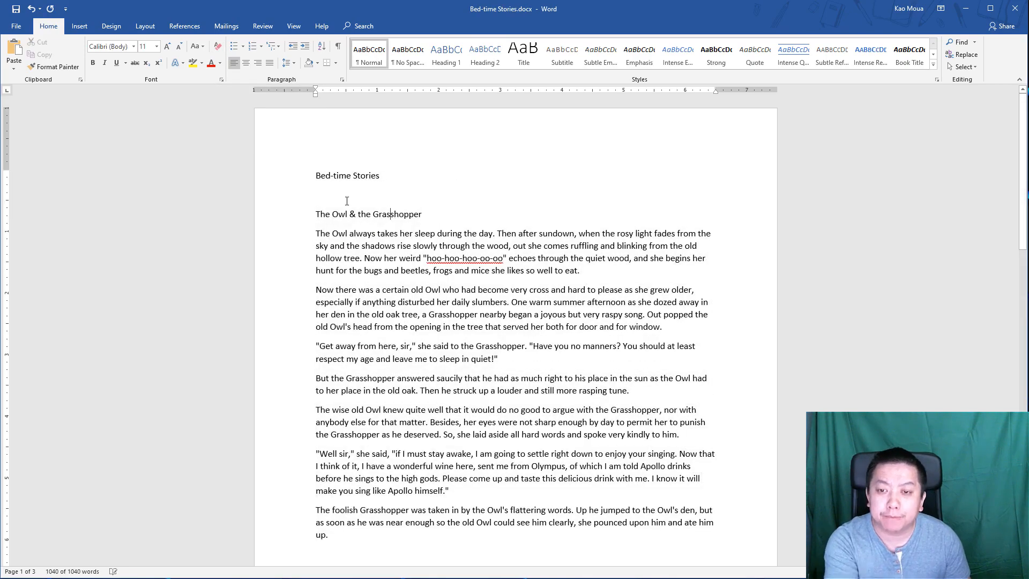
scroll(271, 244, down, 3)
scroll(271, 249, down, 3)
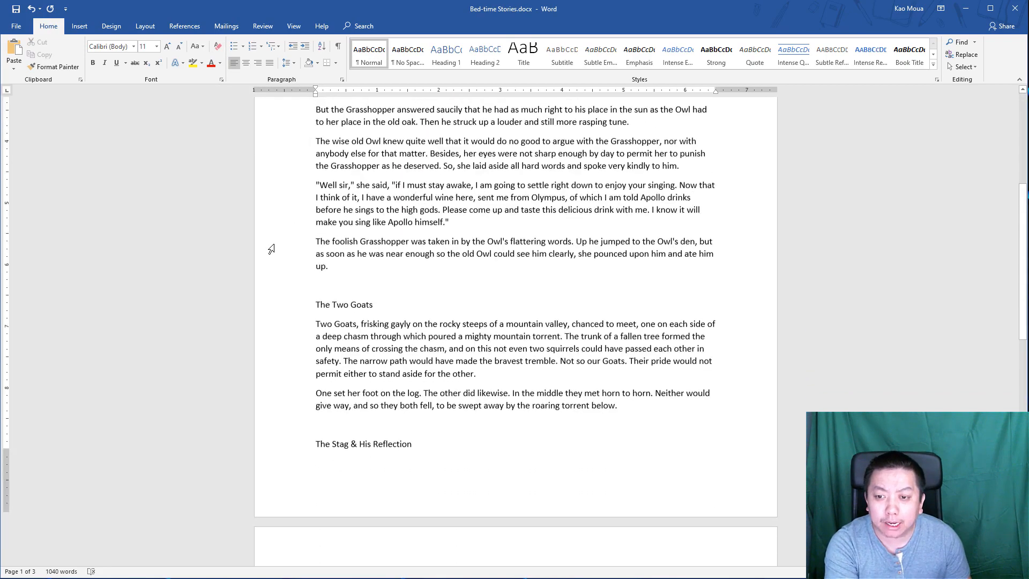
scroll(288, 356, down, 1)
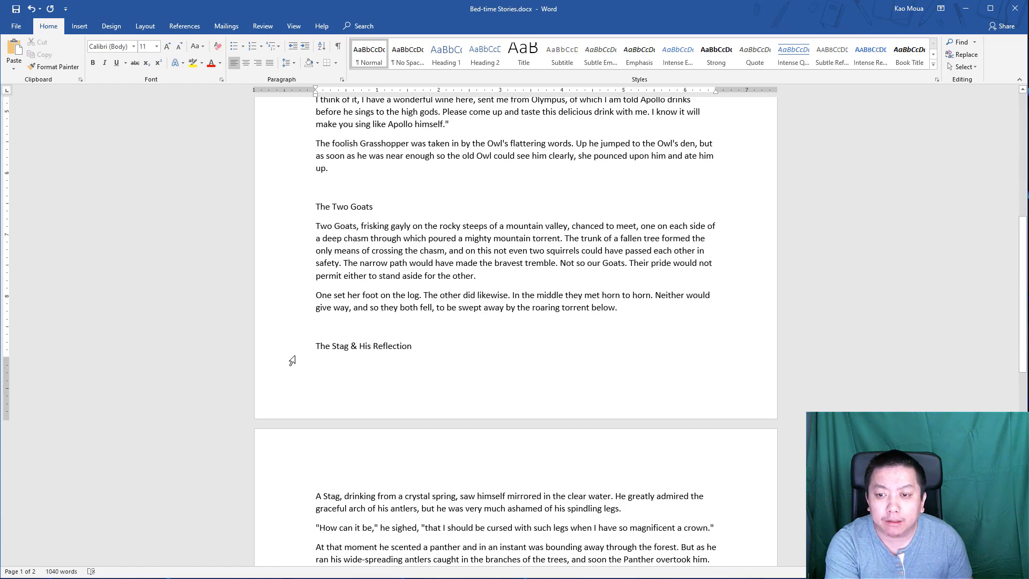
scroll(289, 351, down, 1)
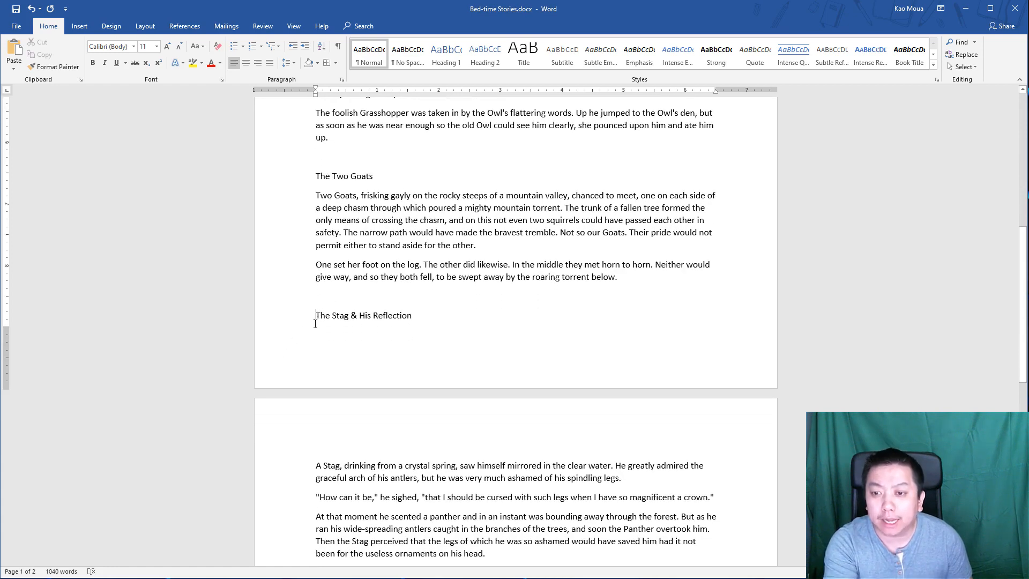
scroll(313, 314, down, 1)
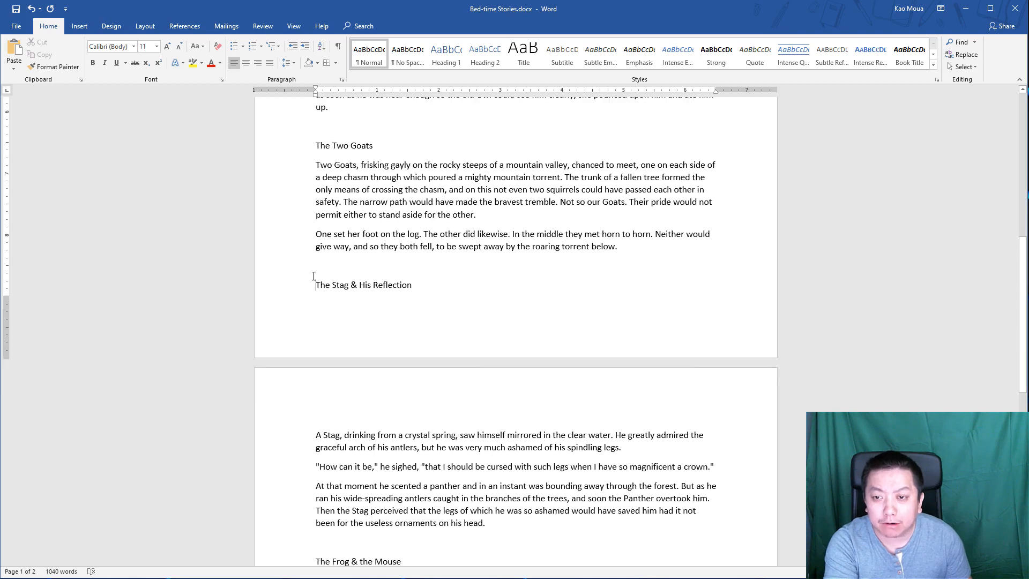
click(489, 281)
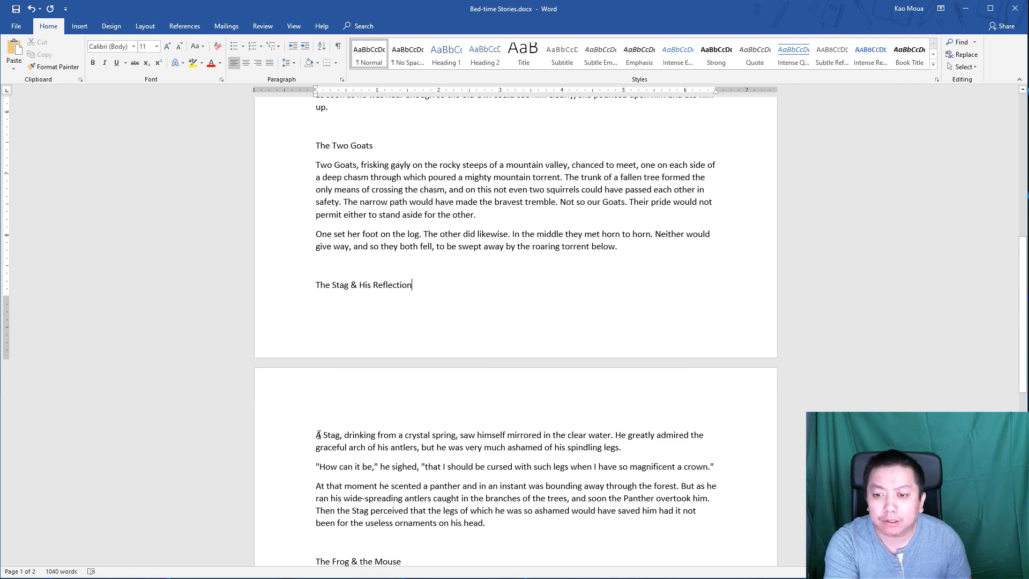
drag(317, 434, 486, 527)
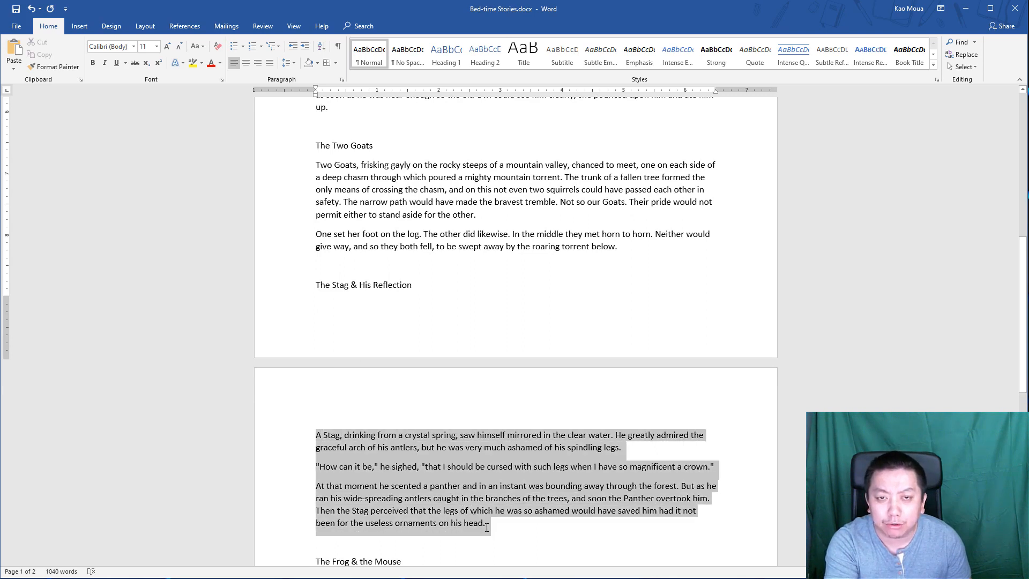
click(373, 449)
click(317, 283)
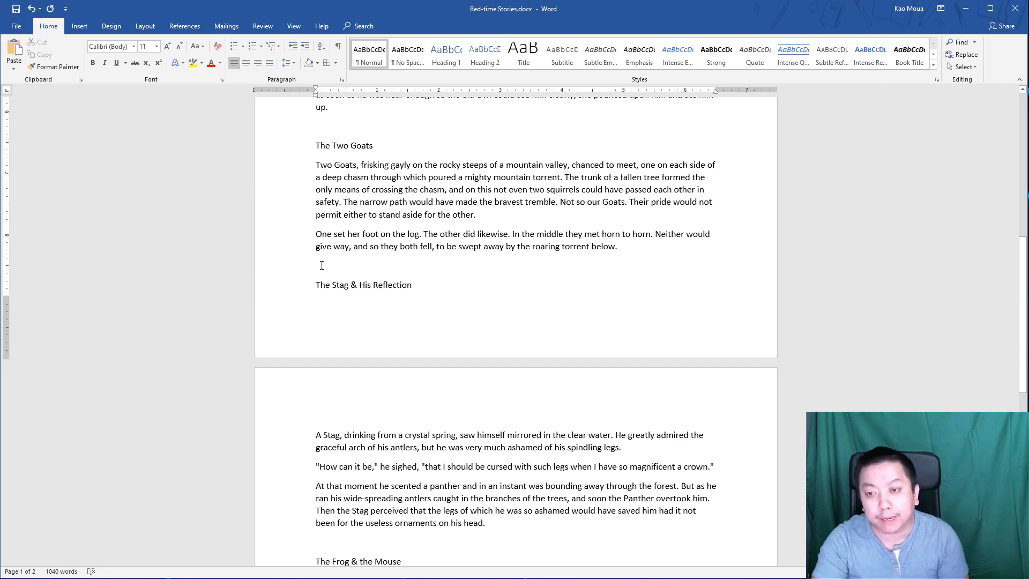
key(ctrl+Return)
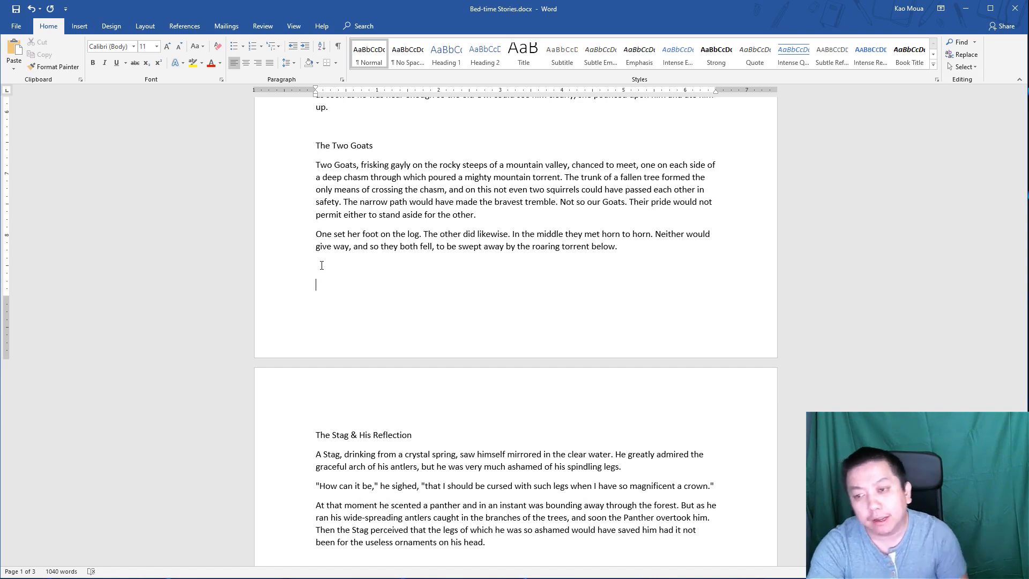
key(Delete)
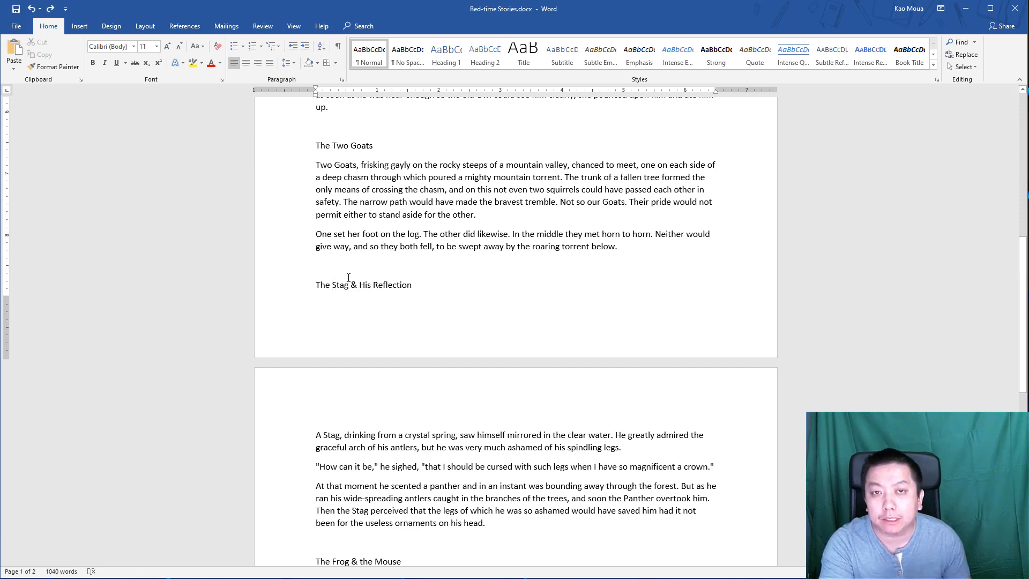
- Inspect the Stag heading's Line and Page Breaks settings, closing without changes
click(332, 285)
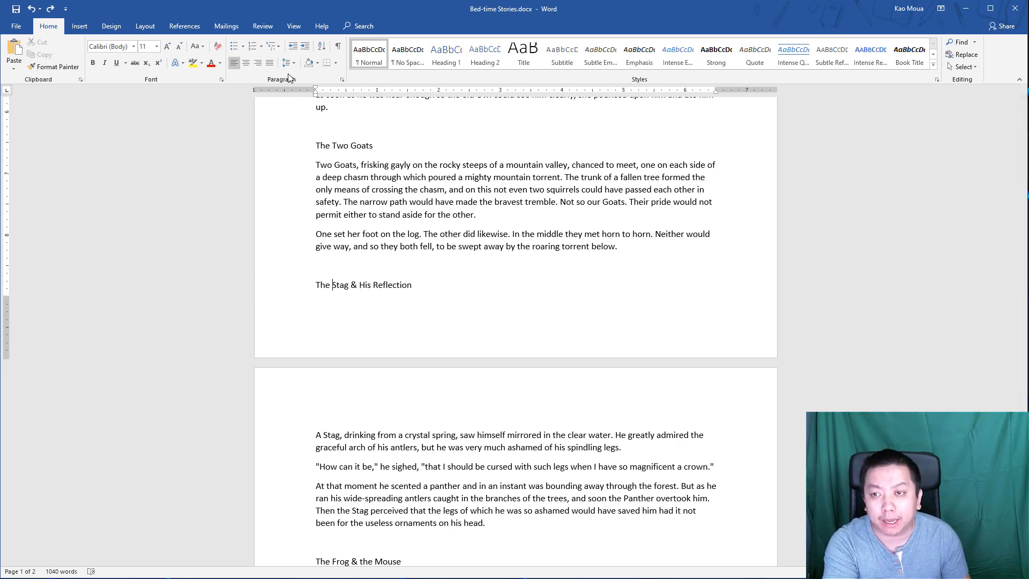
click(343, 81)
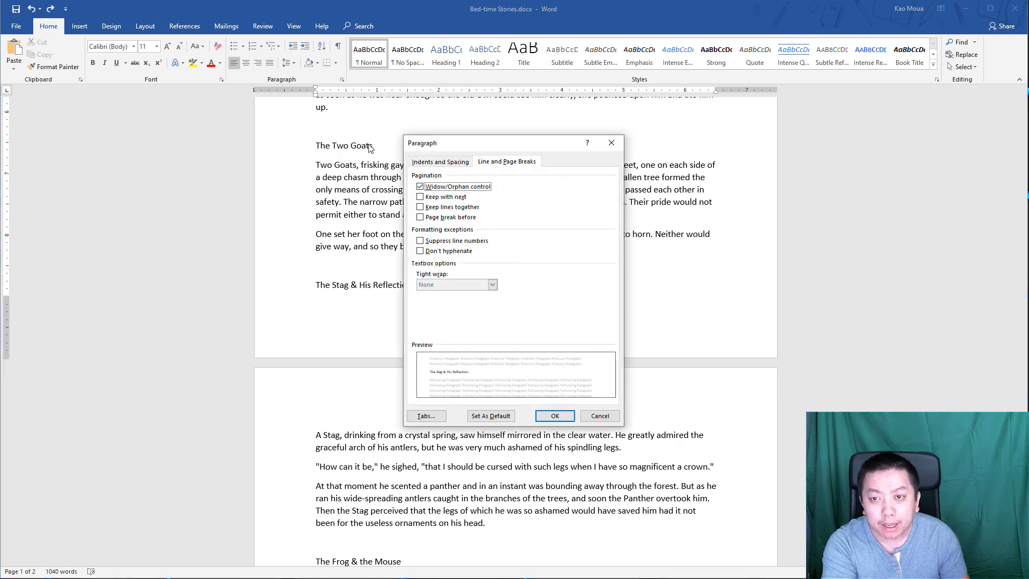
click(492, 163)
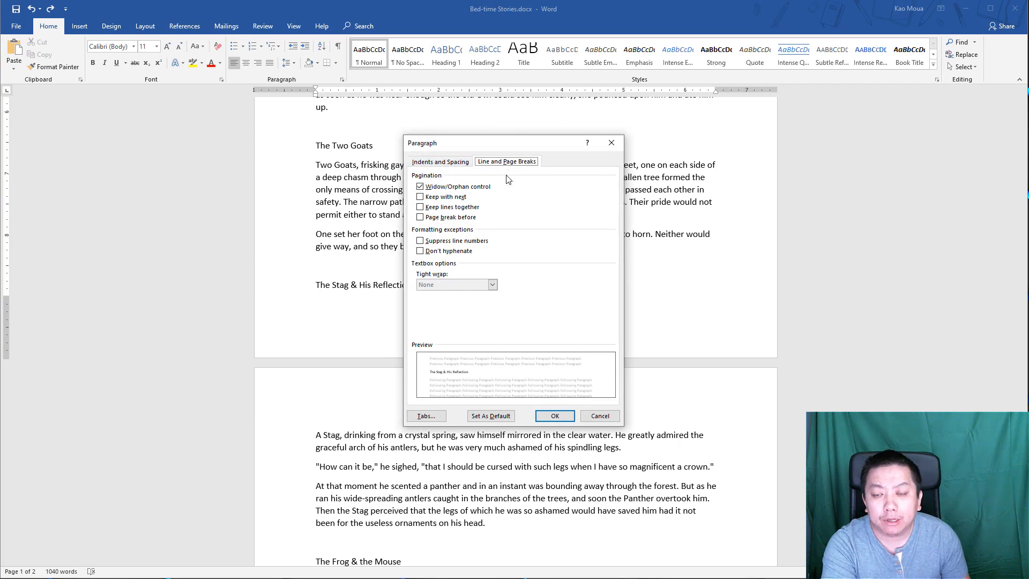
drag(533, 143, 593, 149)
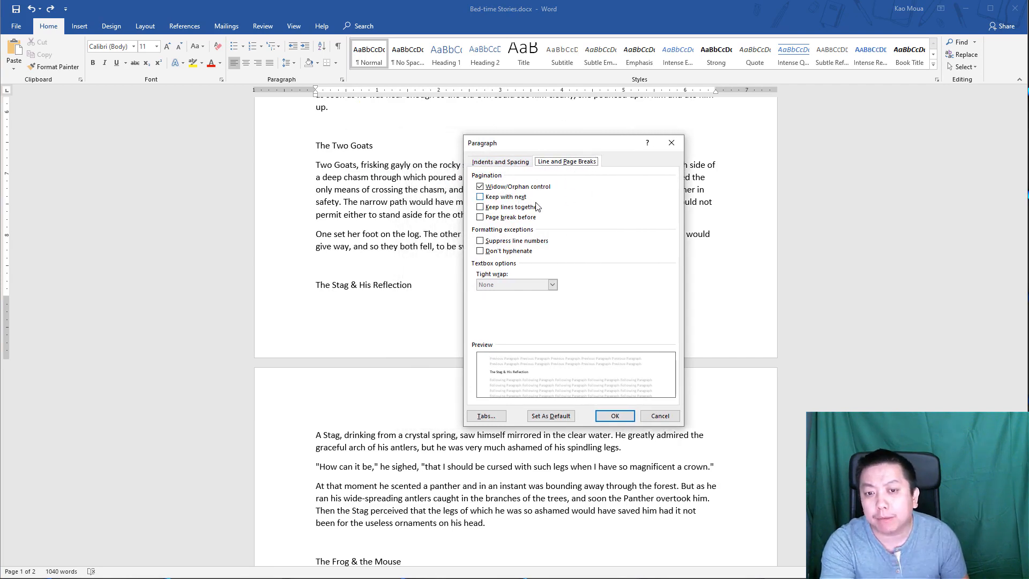
click(660, 416)
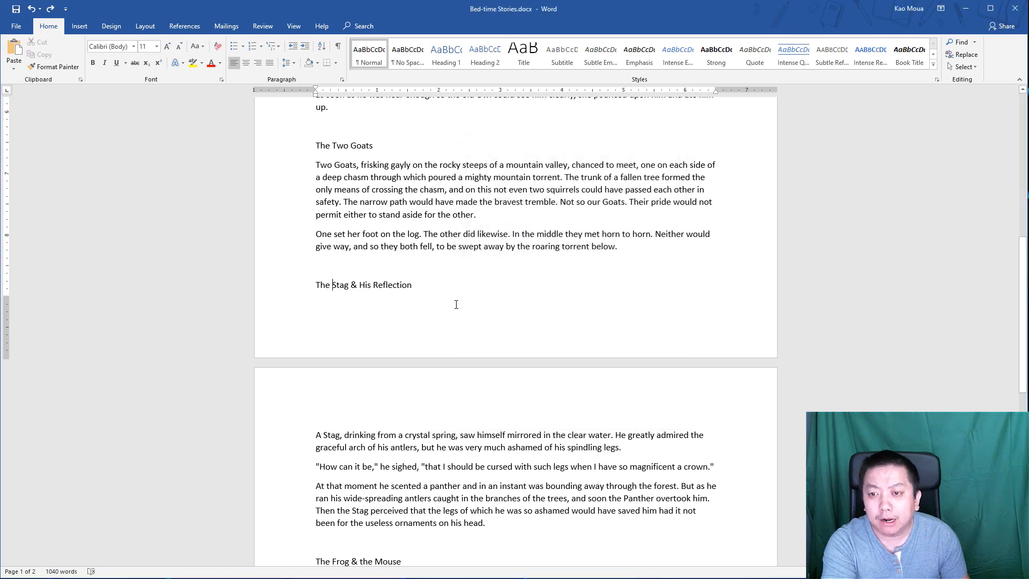
- Turn on Keep with next and Keep lines together for The Stag & His Reflection heading
click(413, 286)
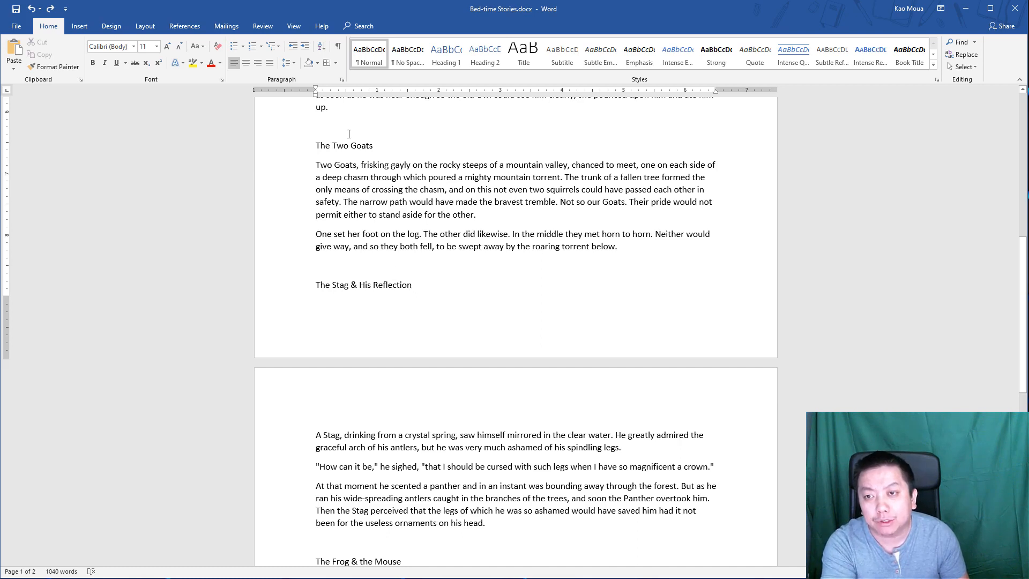
click(341, 78)
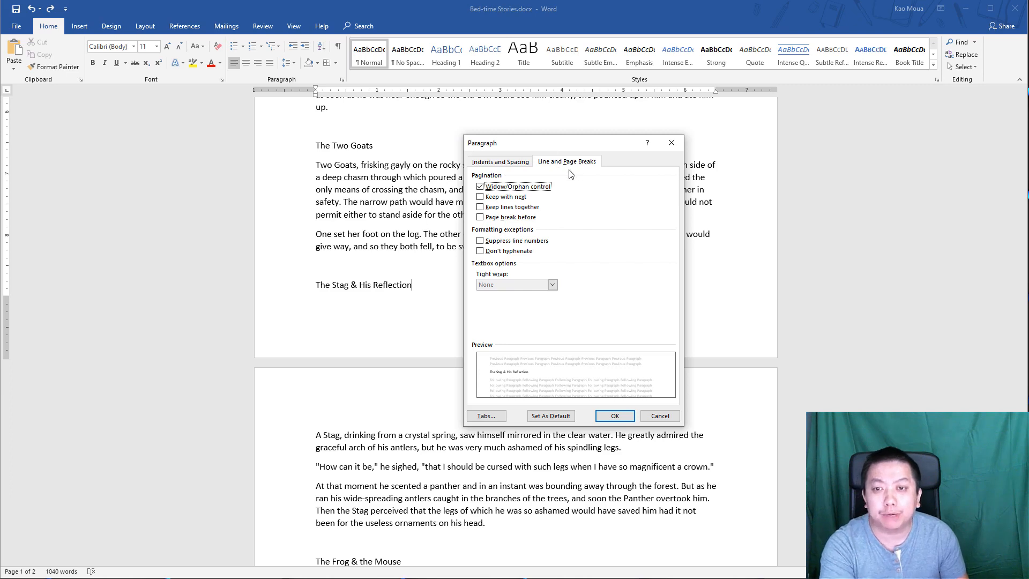
click(480, 198)
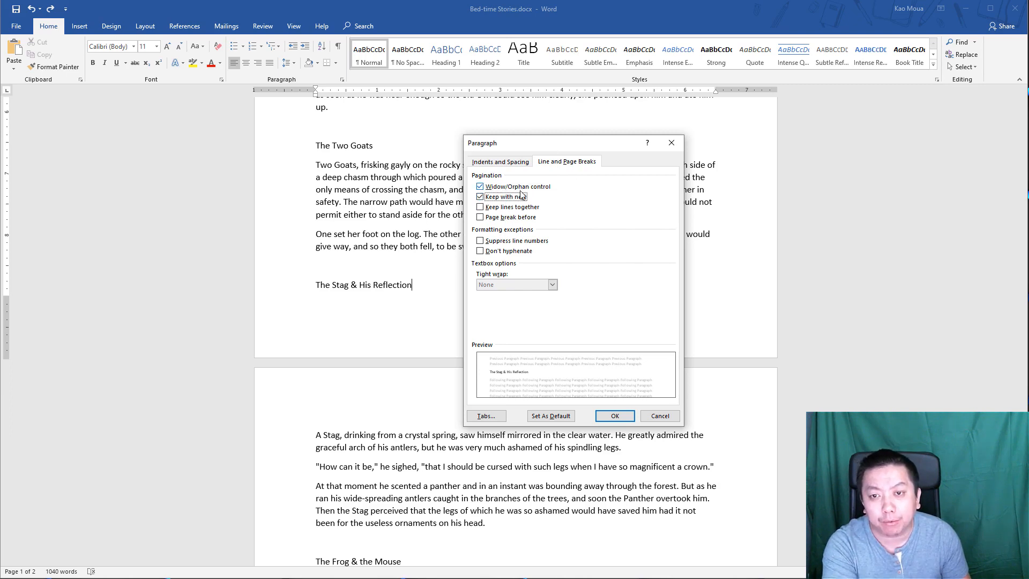
click(492, 208)
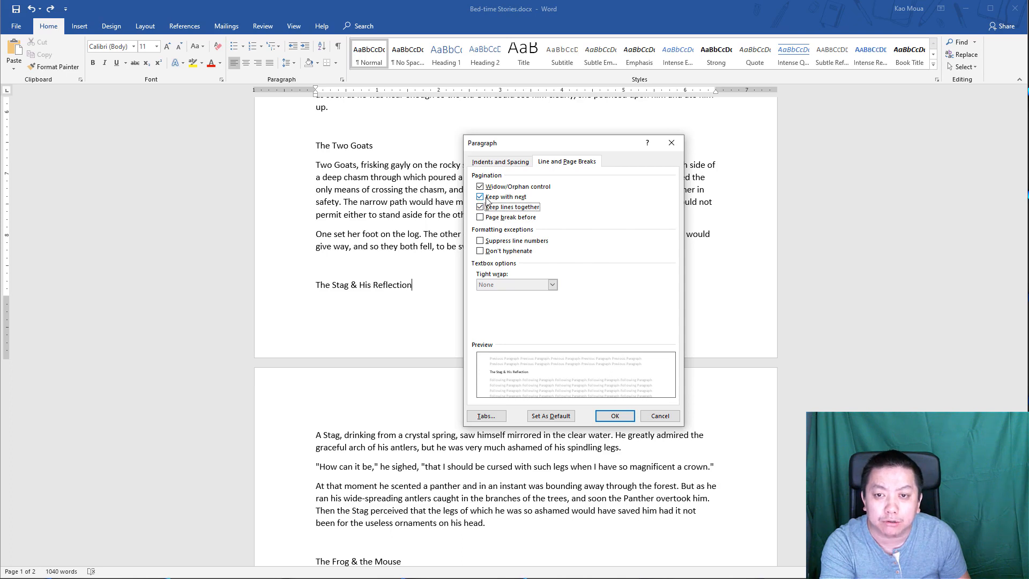
click(616, 417)
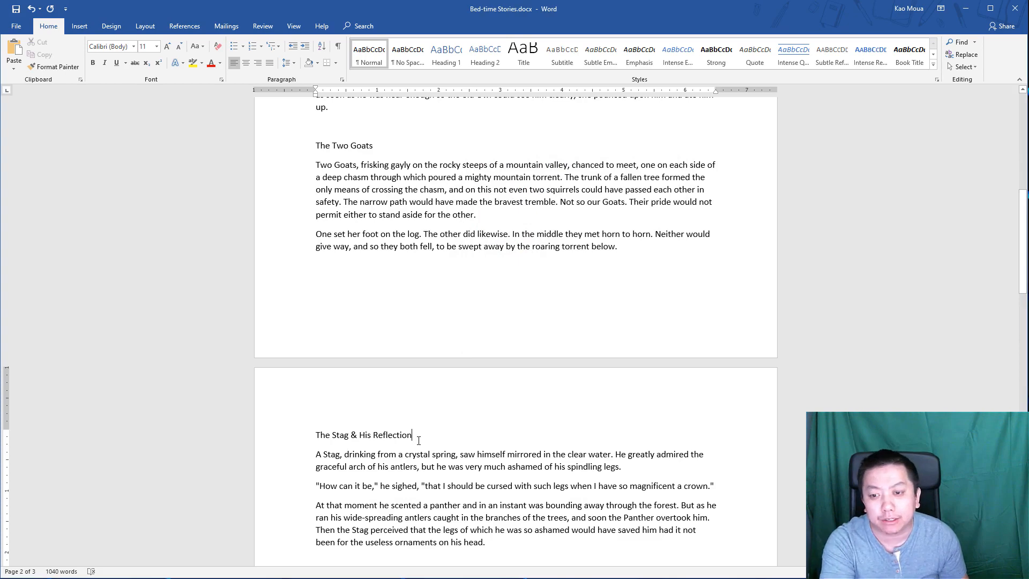
scroll(412, 442, down, 2)
scroll(410, 446, down, 2)
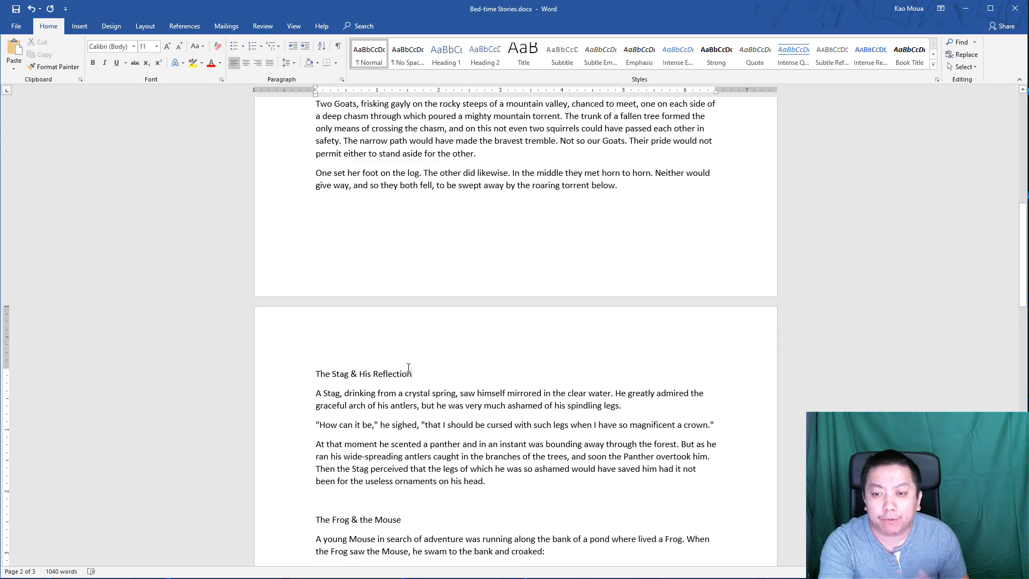
click(305, 378)
drag(314, 393, 485, 480)
click(486, 481)
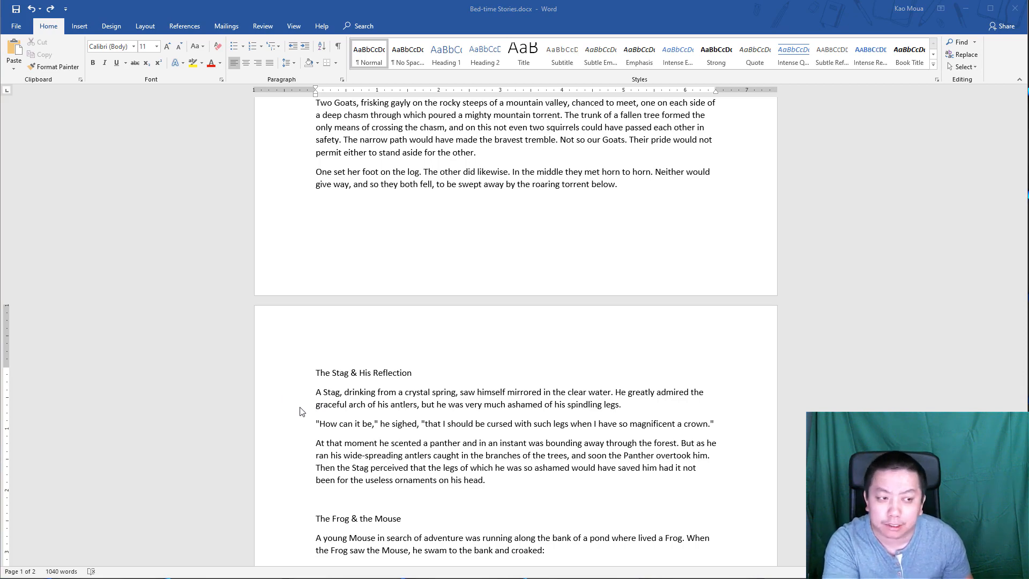
click(305, 422)
click(363, 490)
scroll(363, 491, down, 2)
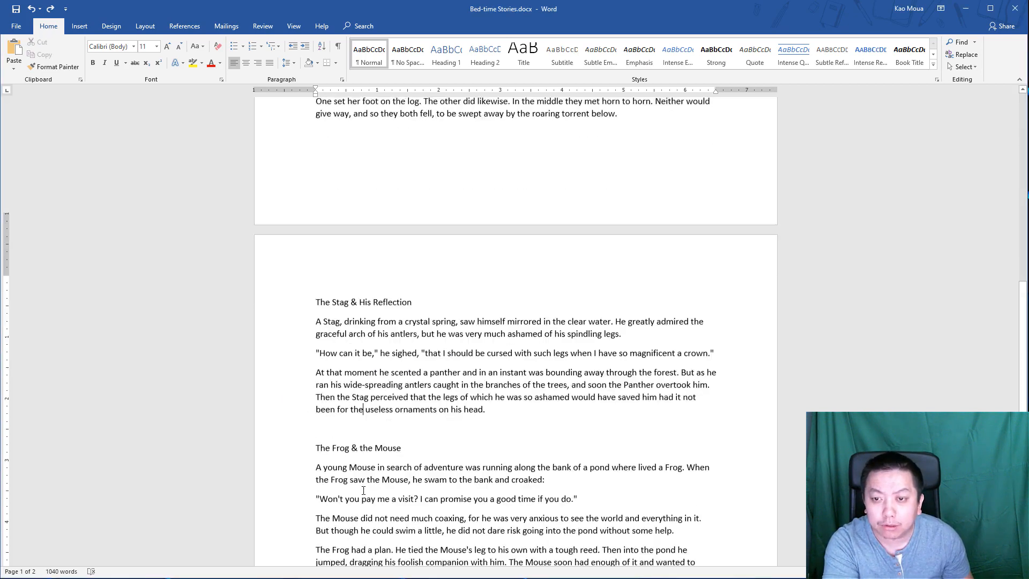
scroll(363, 490, down, 9)
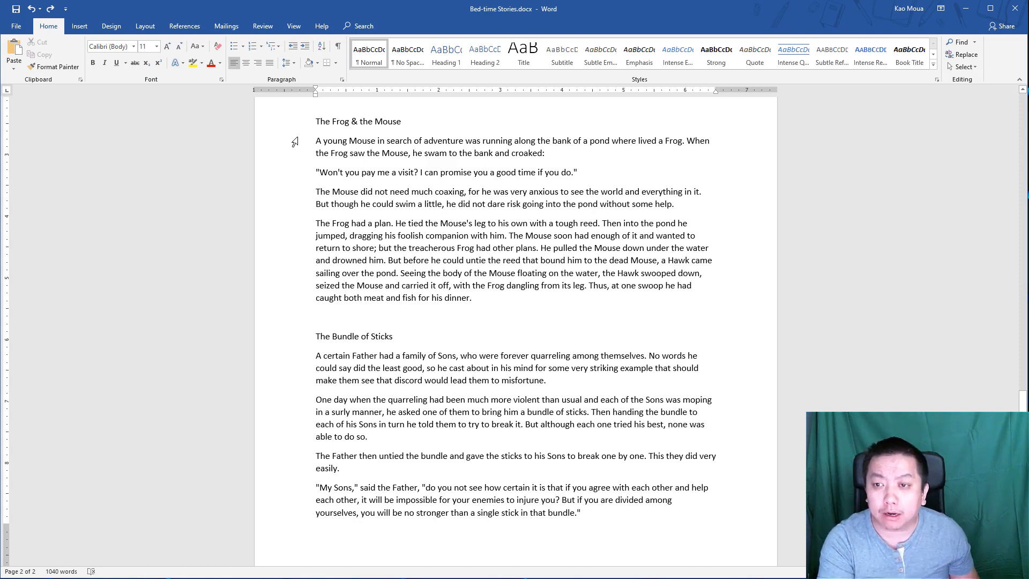
- Set The Frog & the Mouse and The Bundle of Sticks stories in two columns
drag(268, 126, 287, 516)
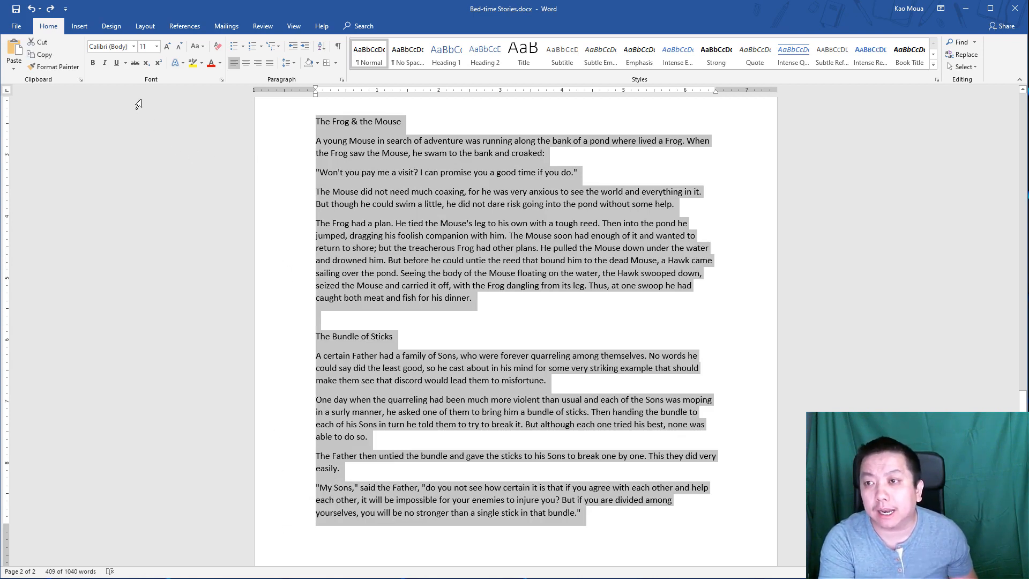
click(145, 26)
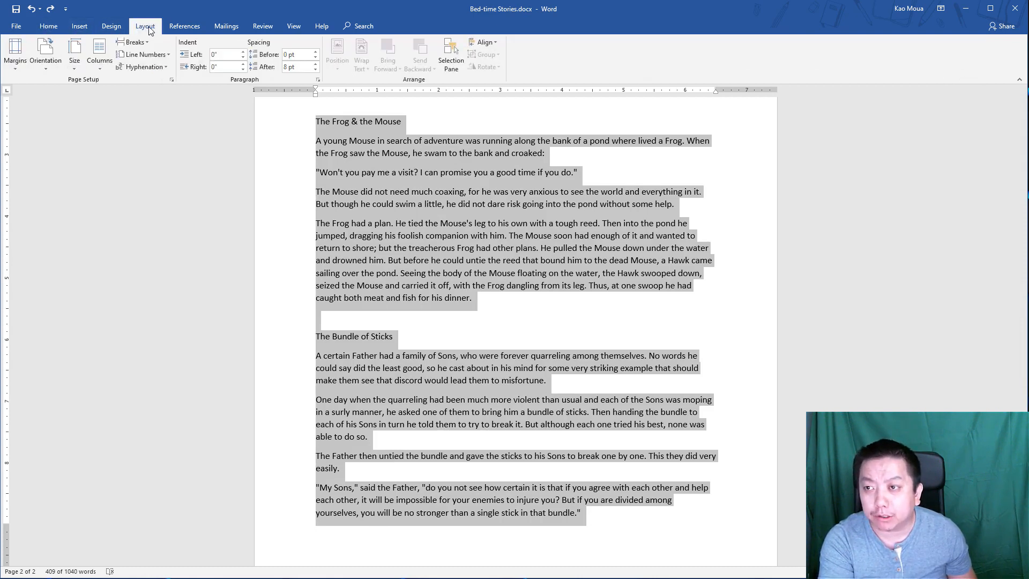
click(99, 60)
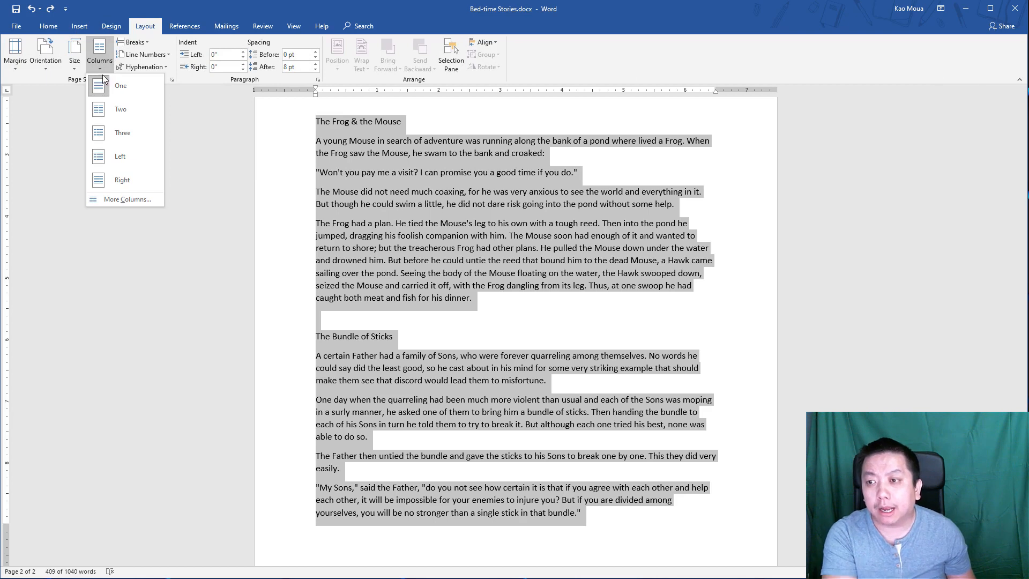
click(112, 110)
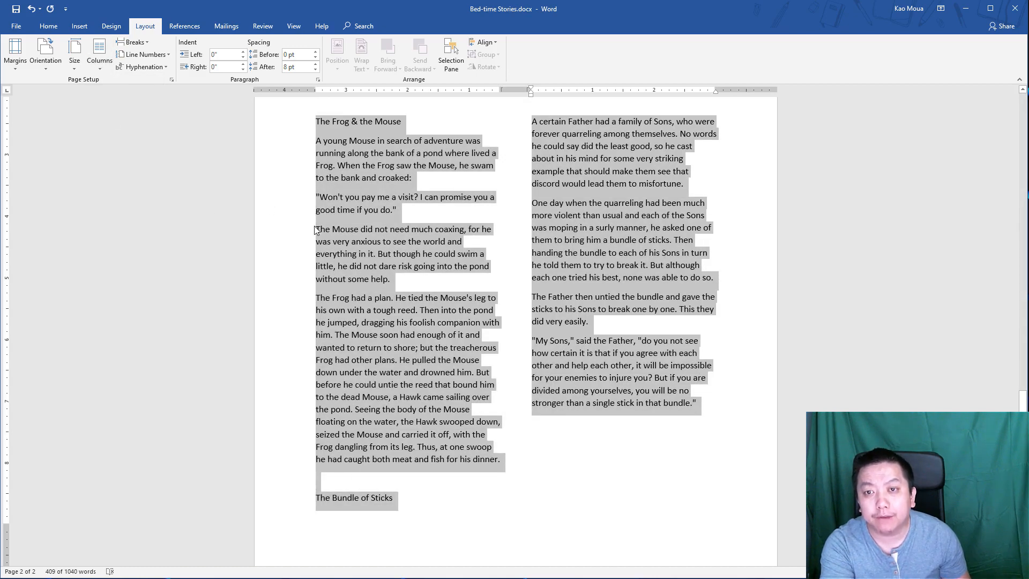
scroll(323, 232, up, 1)
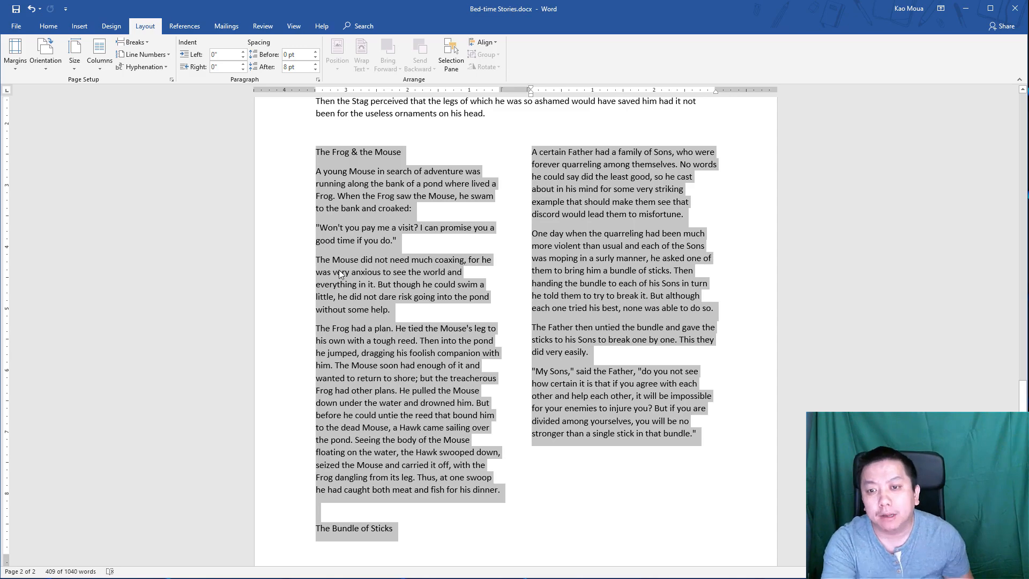
click(493, 262)
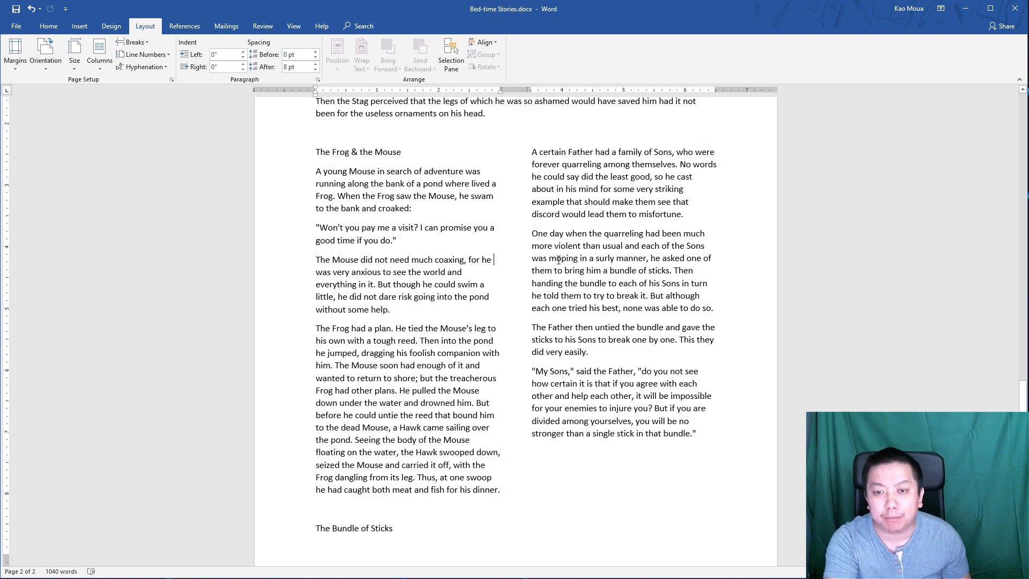
click(515, 262)
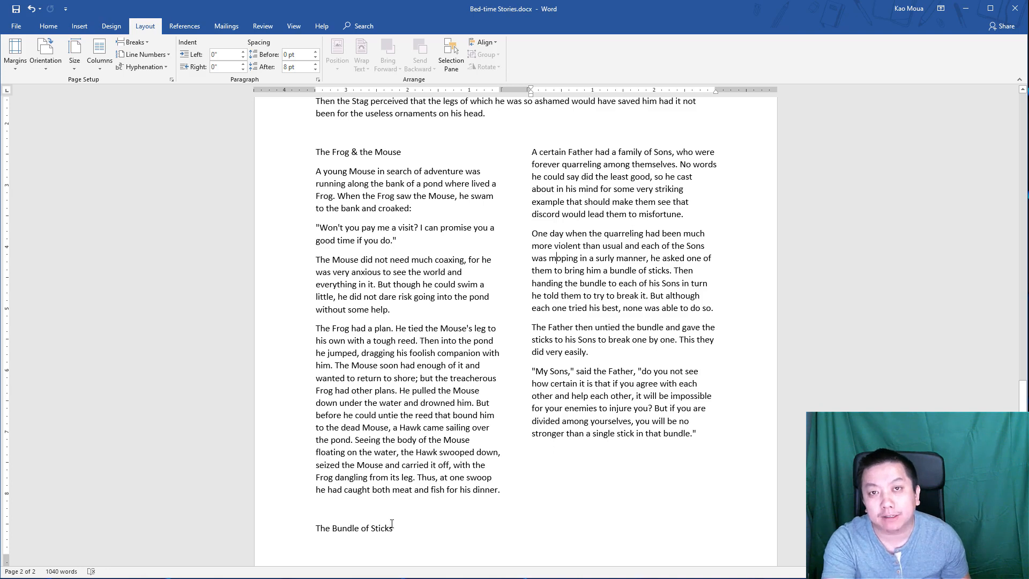
click(367, 529)
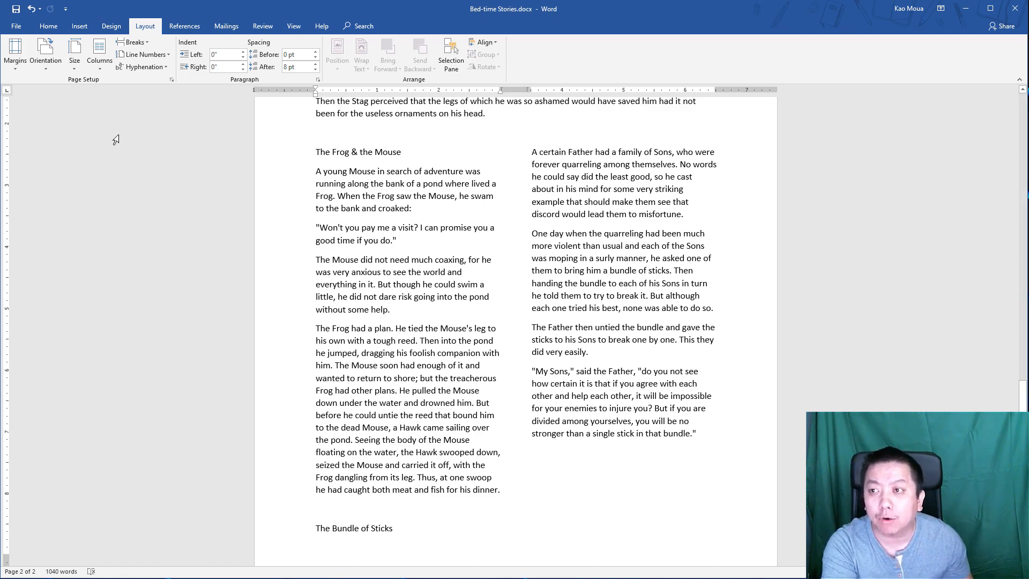
click(48, 27)
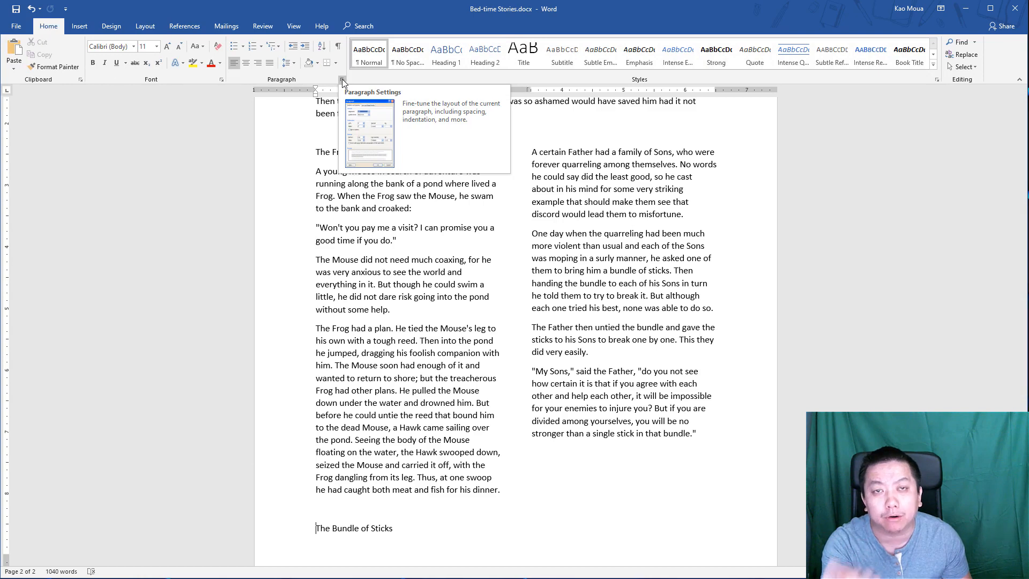
click(146, 25)
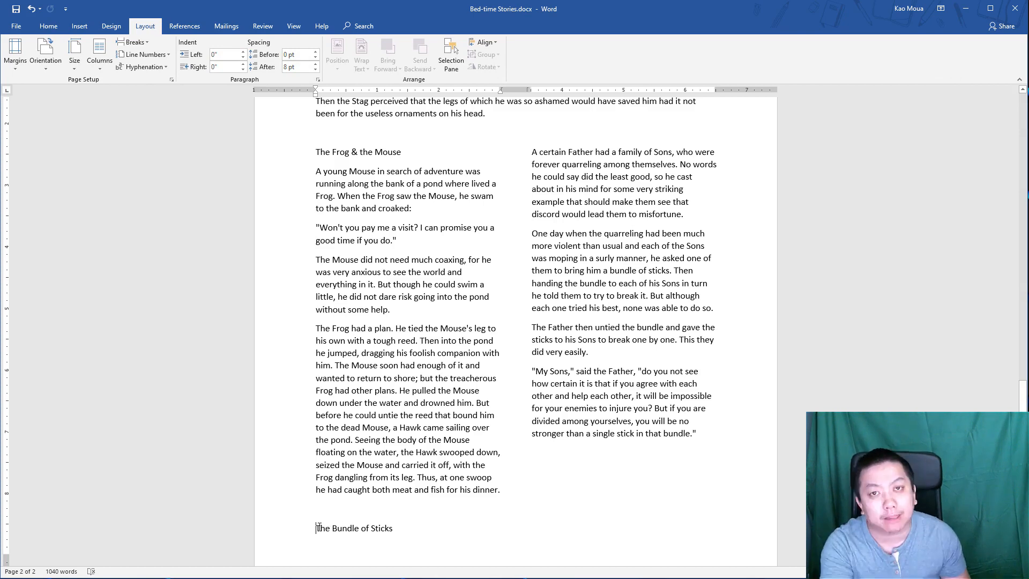
- Give The Bundle of Sticks heading Keep with next and Keep lines together, then minimize Bed-time Stories
right_click(318, 528)
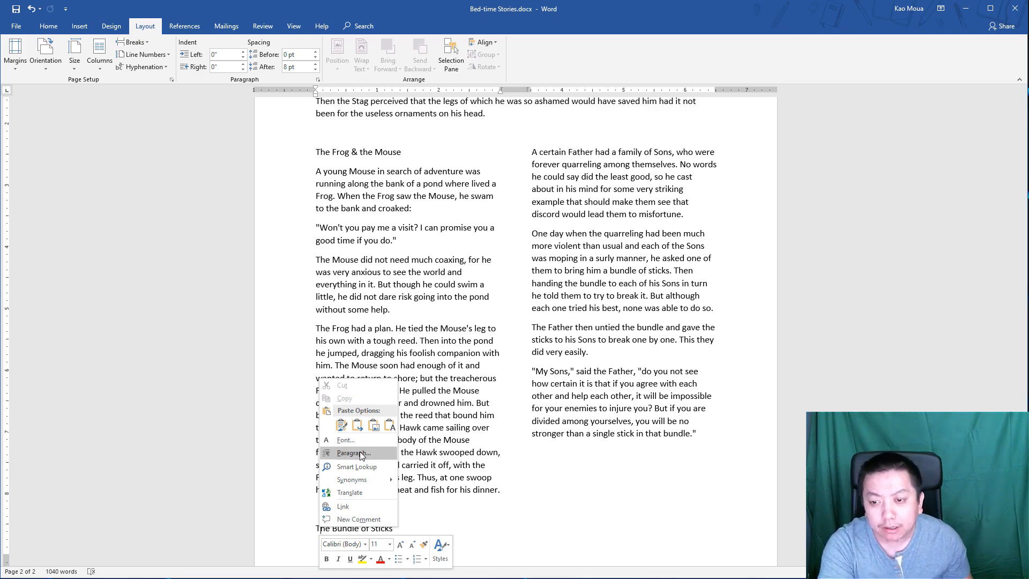
click(342, 453)
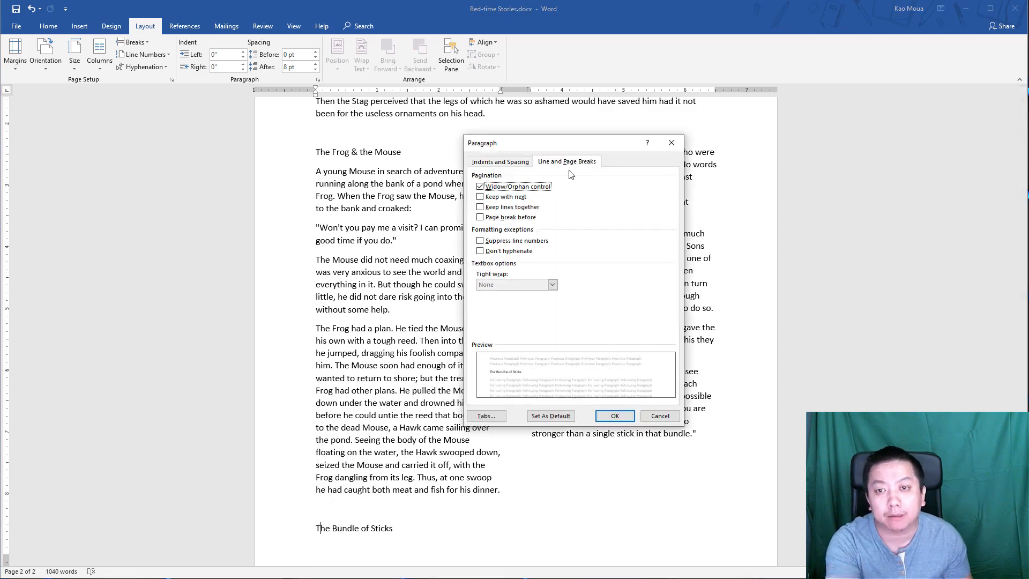
click(548, 163)
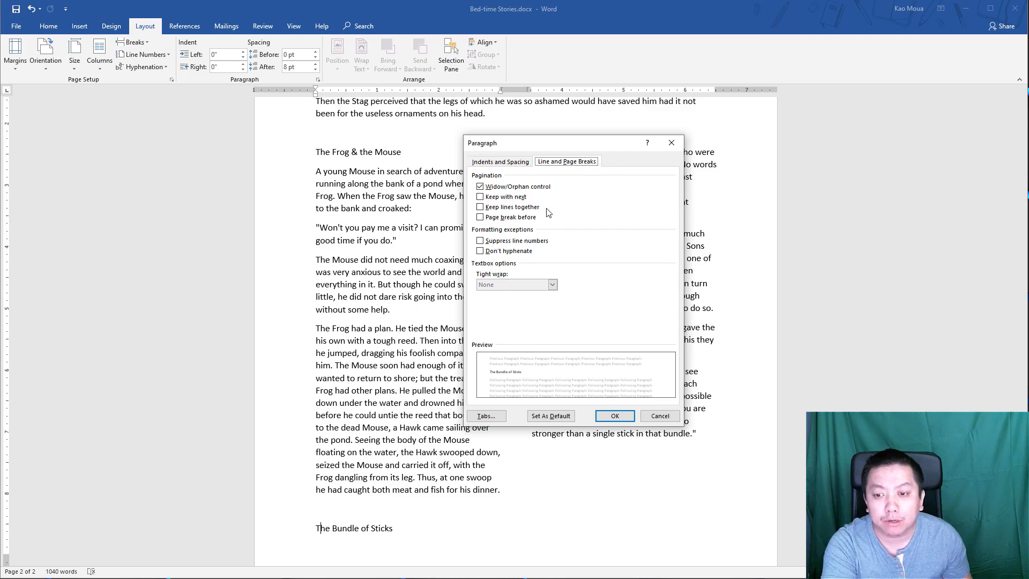
click(503, 200)
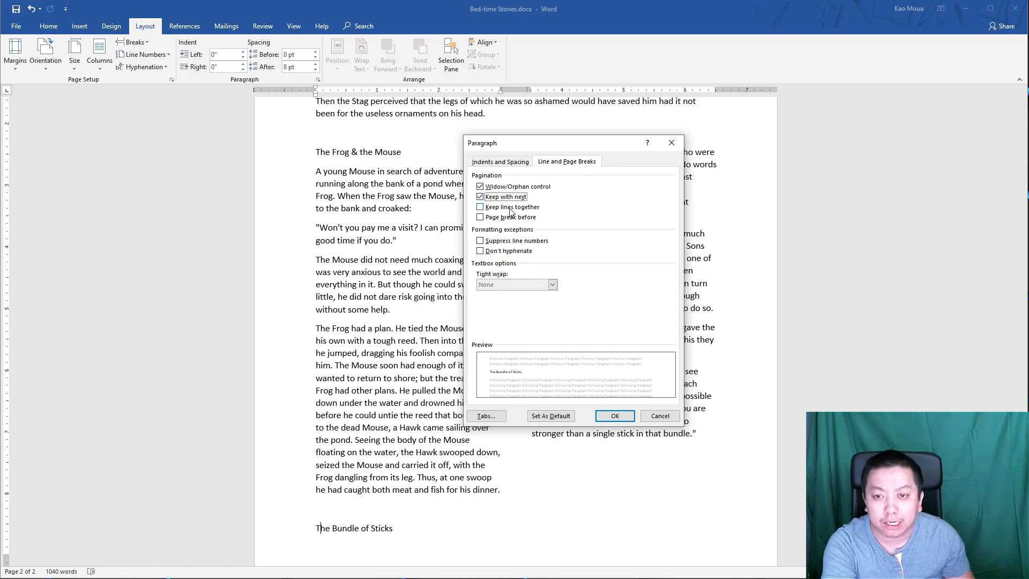
click(510, 209)
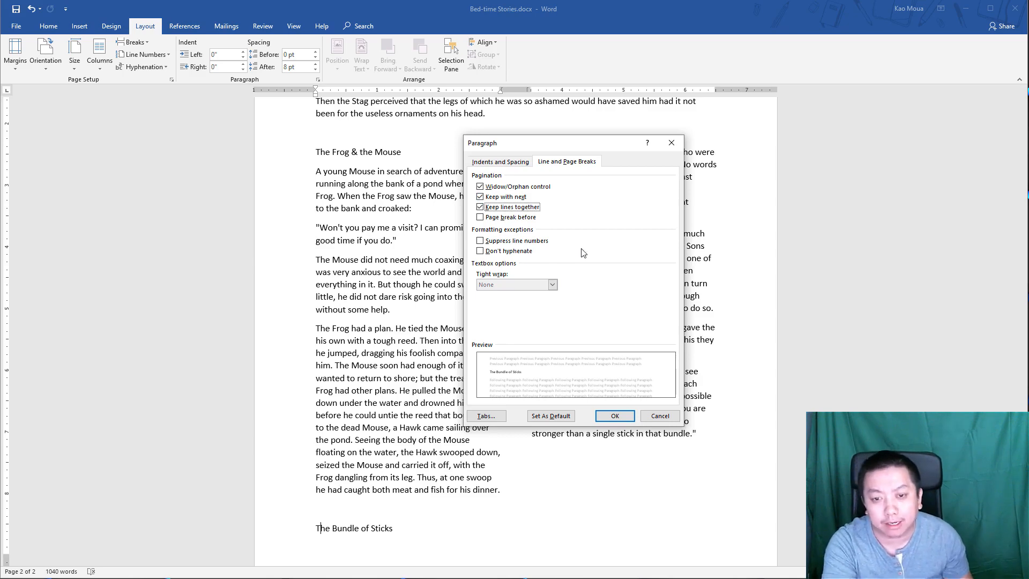
click(621, 413)
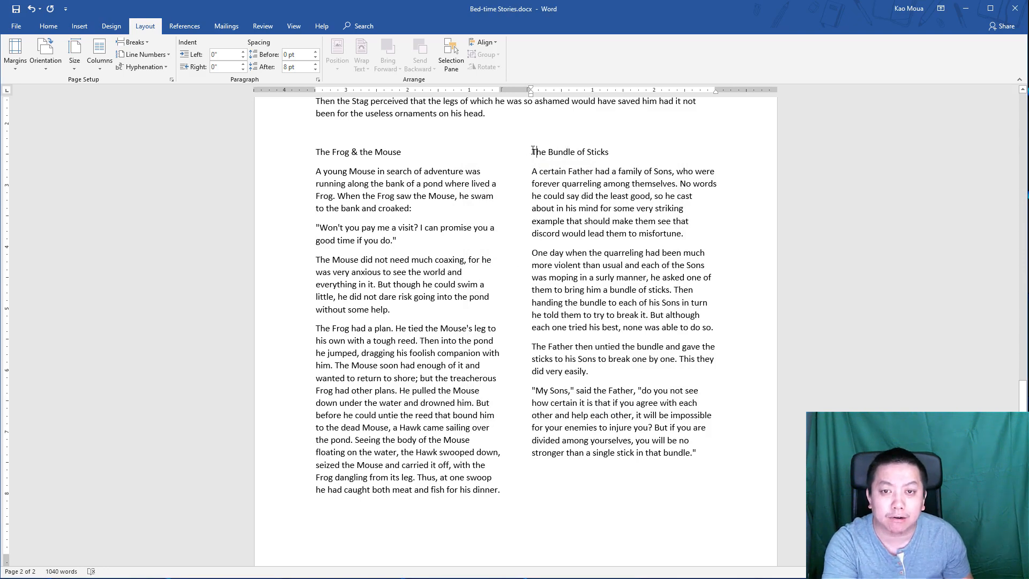
drag(530, 152, 613, 152)
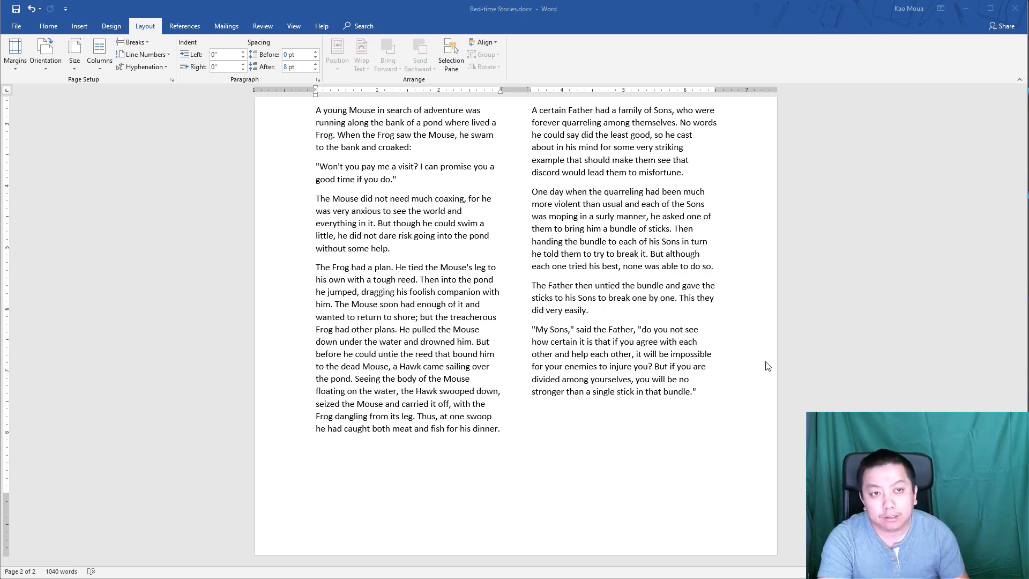
click(959, 14)
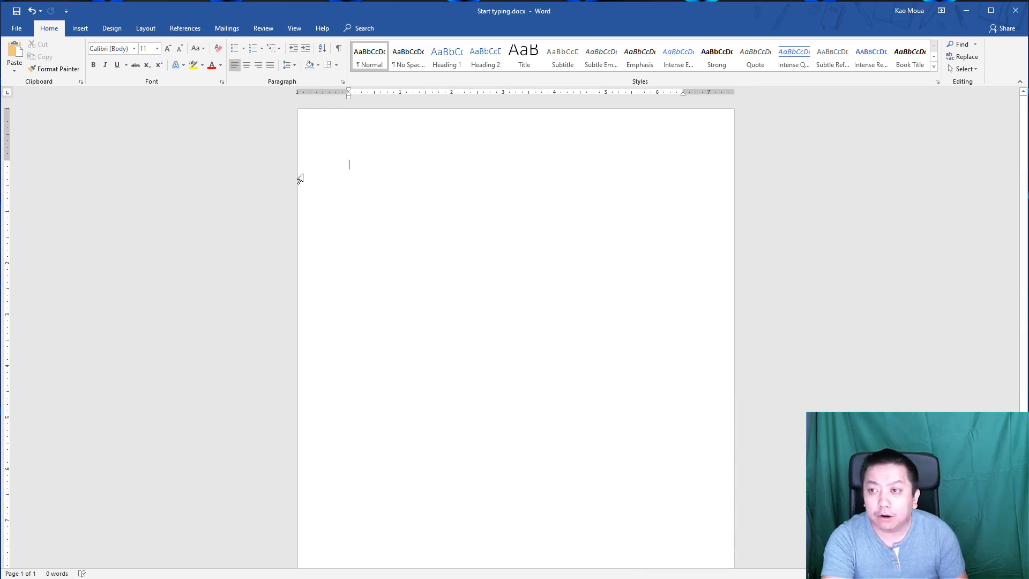
- Insert an empty 3-by-3 table from the Insert tab's Table grid into Start typing.docx
click(77, 32)
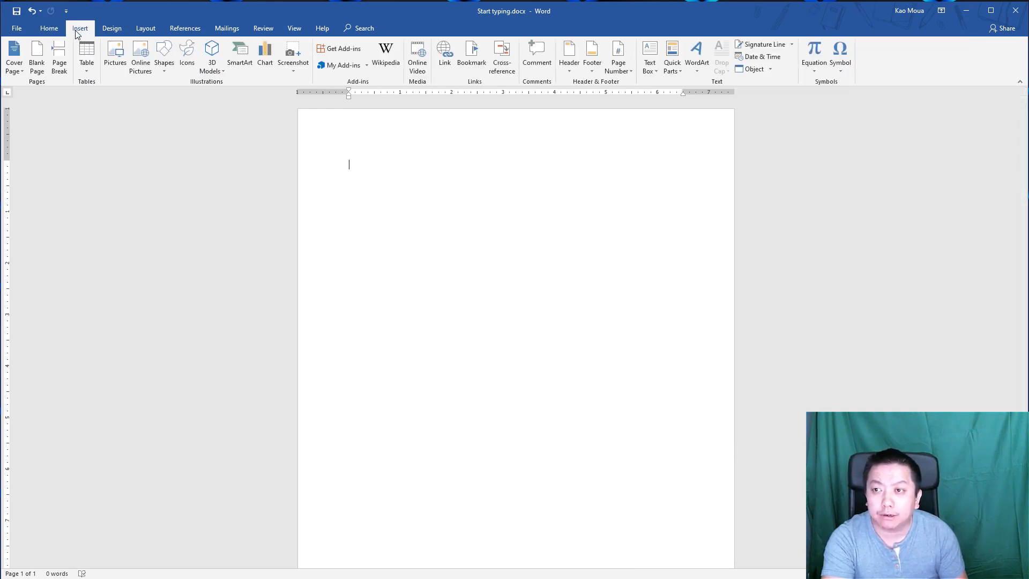
click(87, 68)
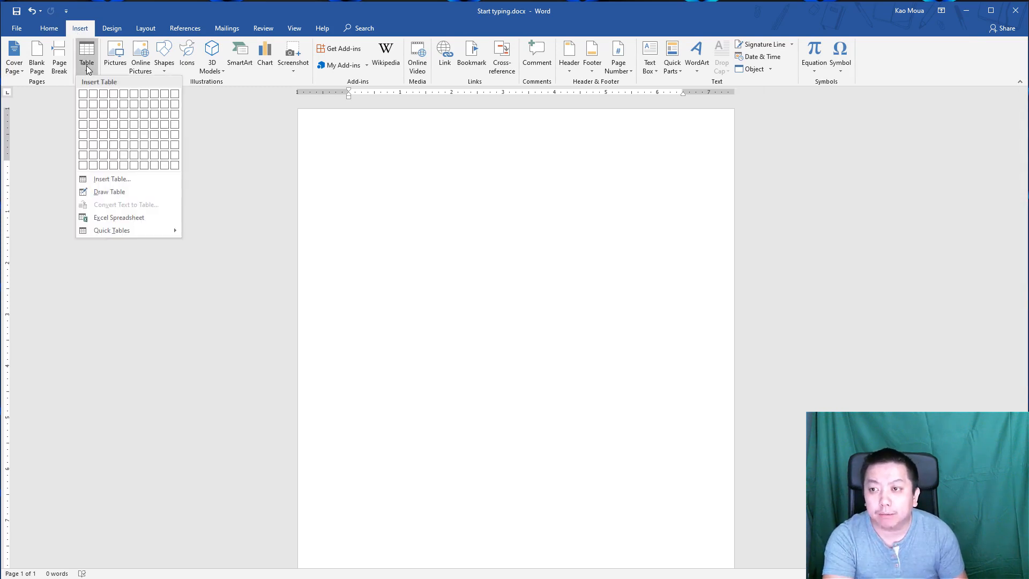
click(105, 115)
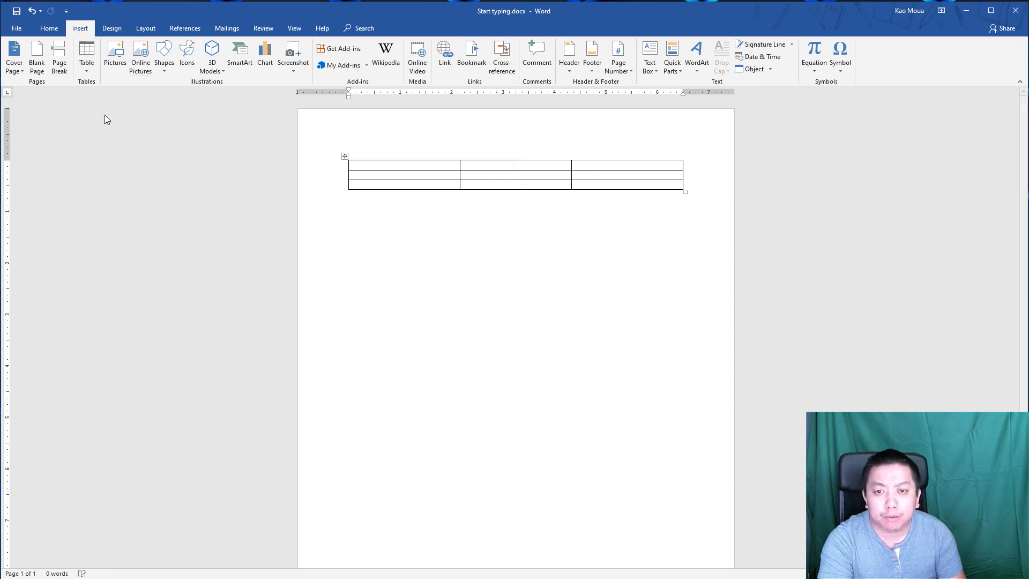
mouse_move(346, 194)
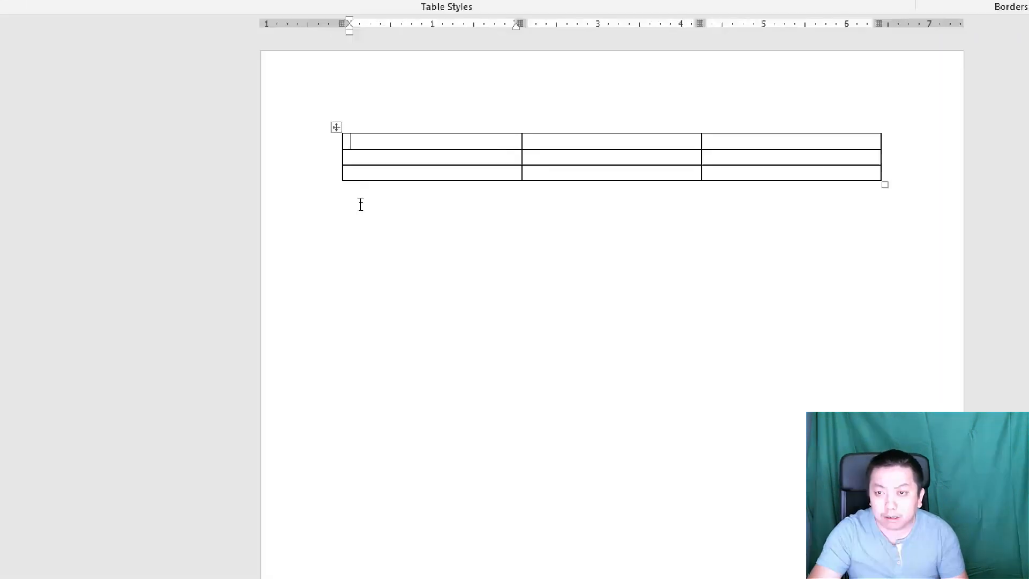
- Add a fourth row to the bottom of the table
click(390, 211)
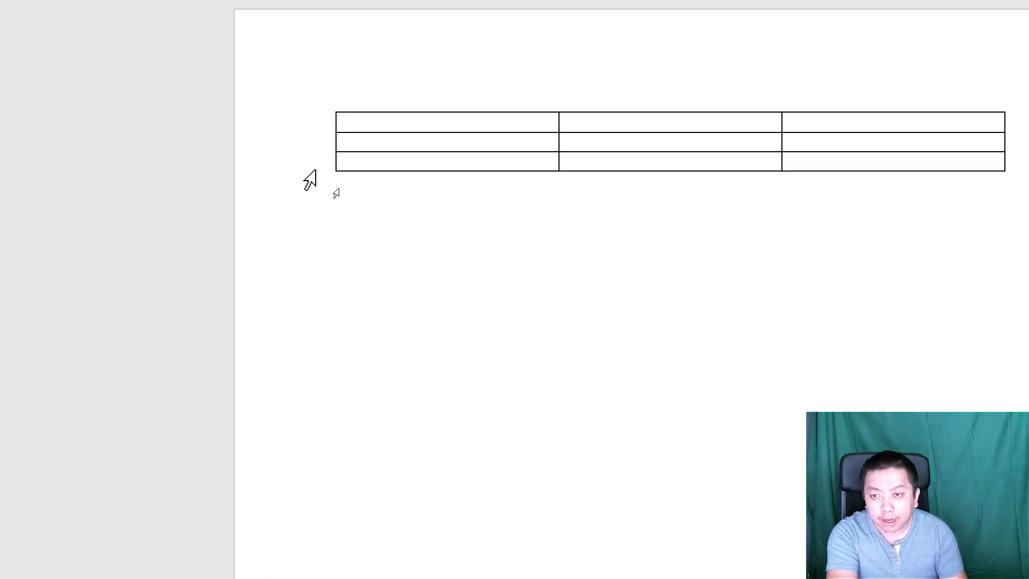
click(341, 119)
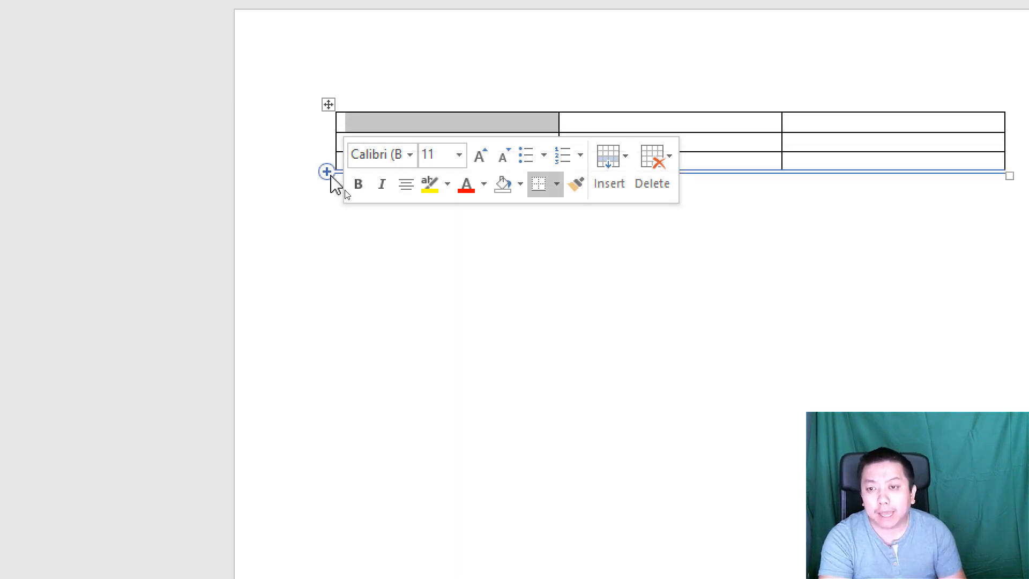
click(409, 256)
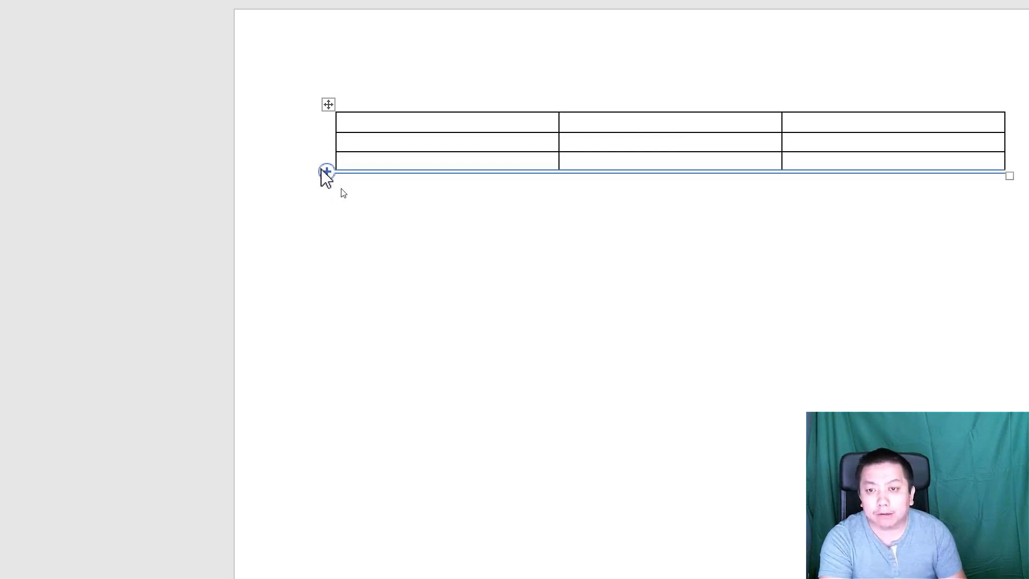
click(326, 172)
click(448, 216)
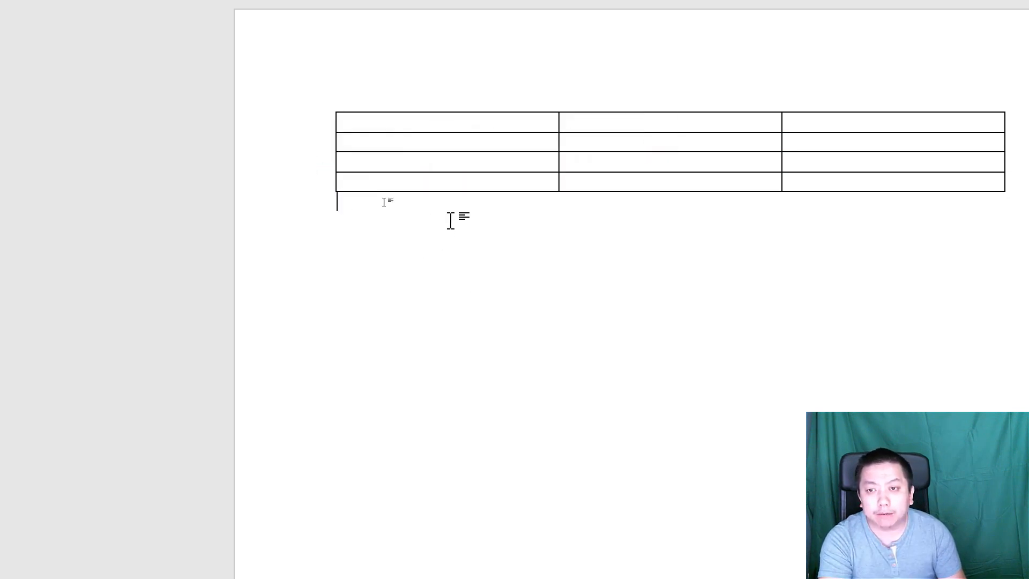
- Select the table's top-row cells and show the Table Tools Layout options
click(435, 124)
drag(561, 124, 569, 124)
click(459, 123)
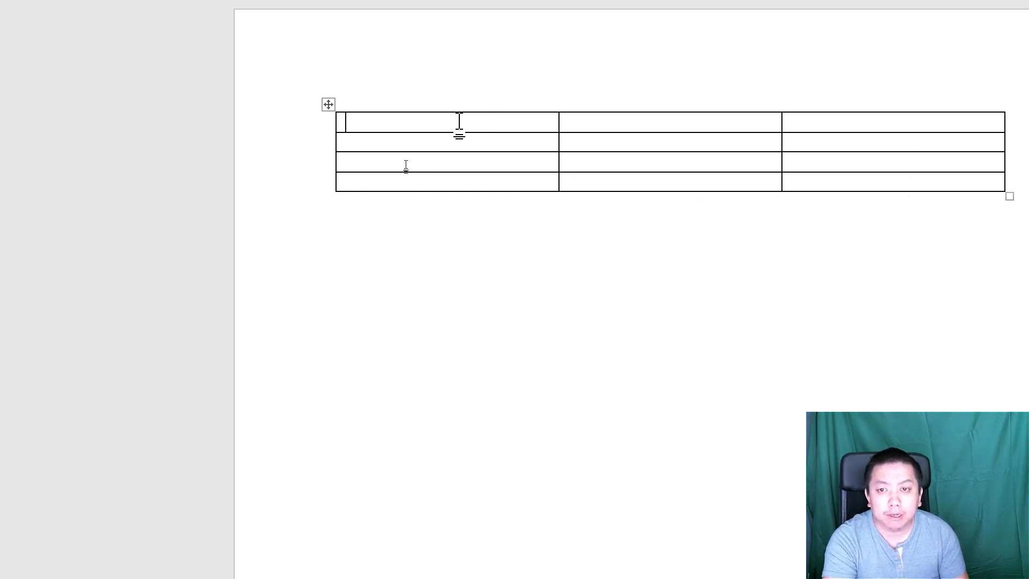
drag(443, 123, 808, 126)
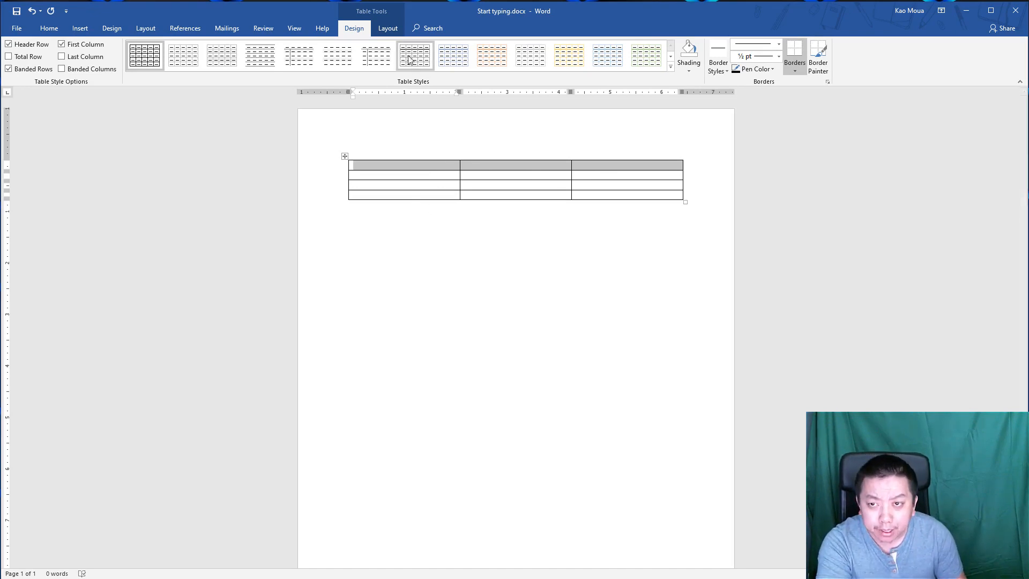
click(388, 31)
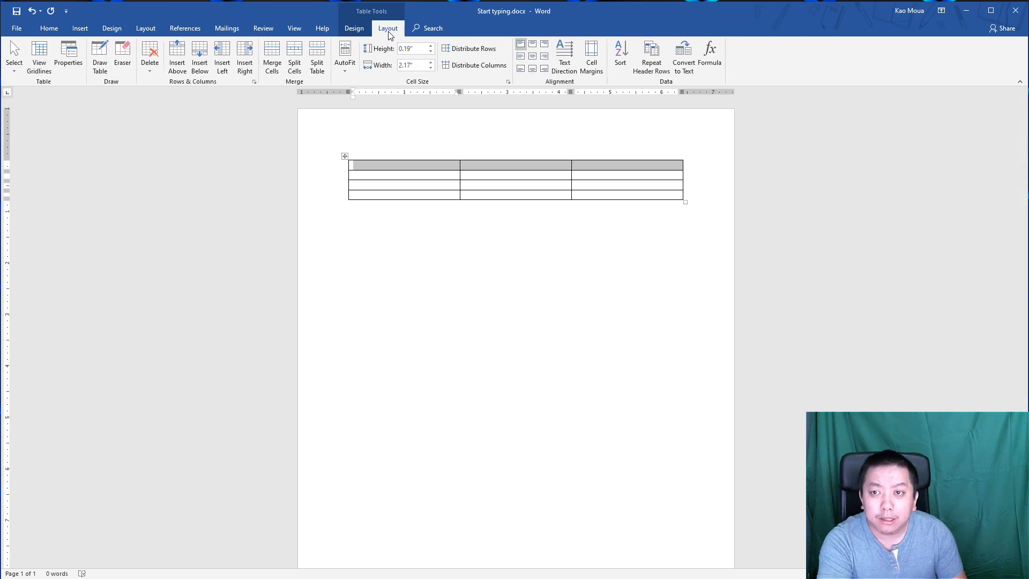
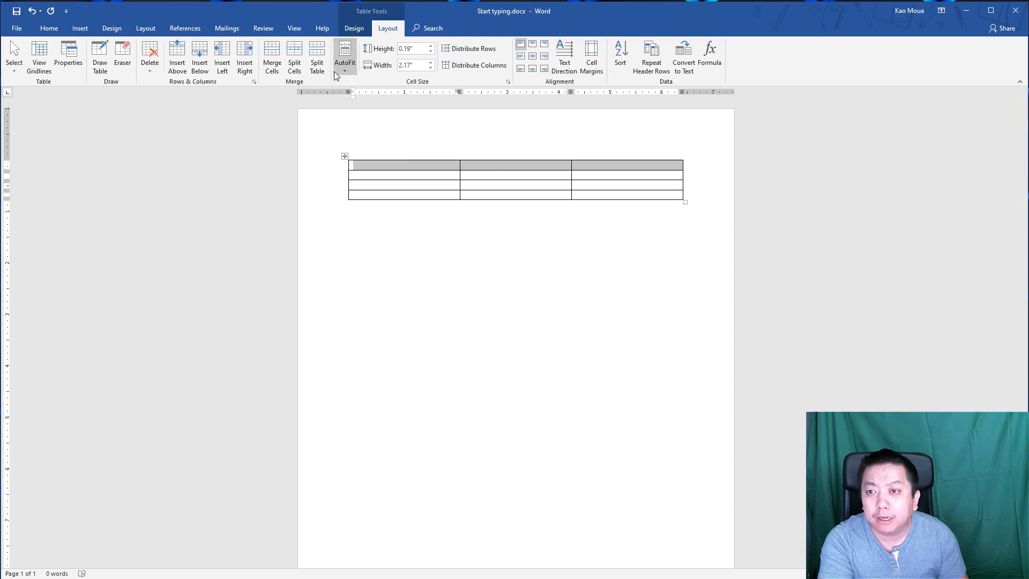
- Merge the top row into one cell titled 'Registration Dates', aligned top centre
click(272, 66)
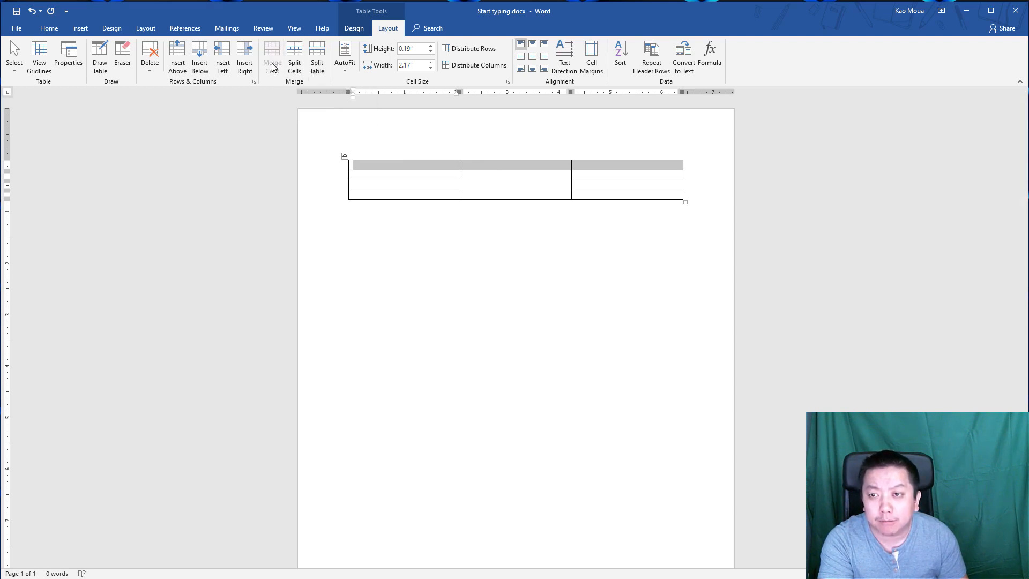
click(472, 165)
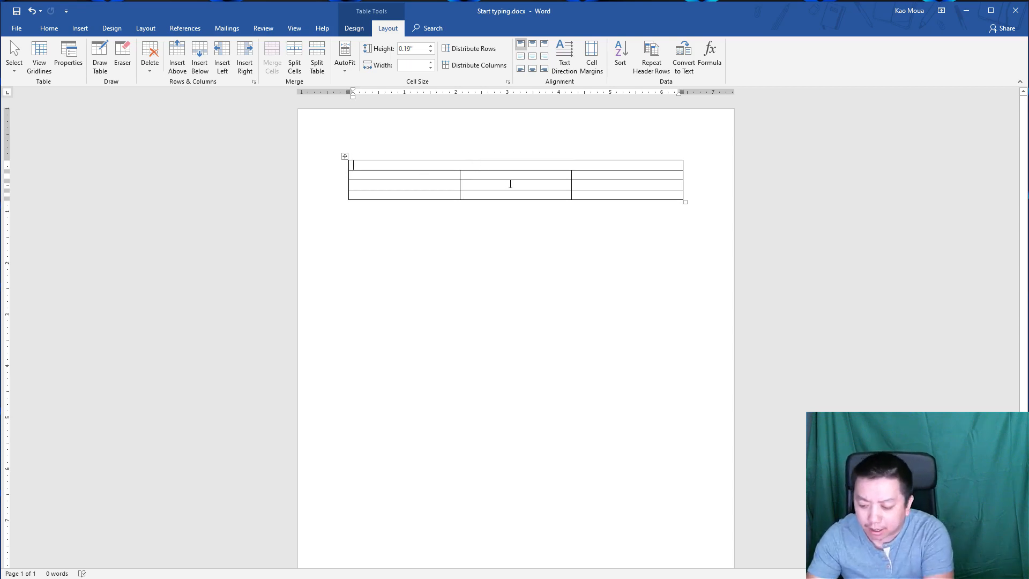
text(Re)
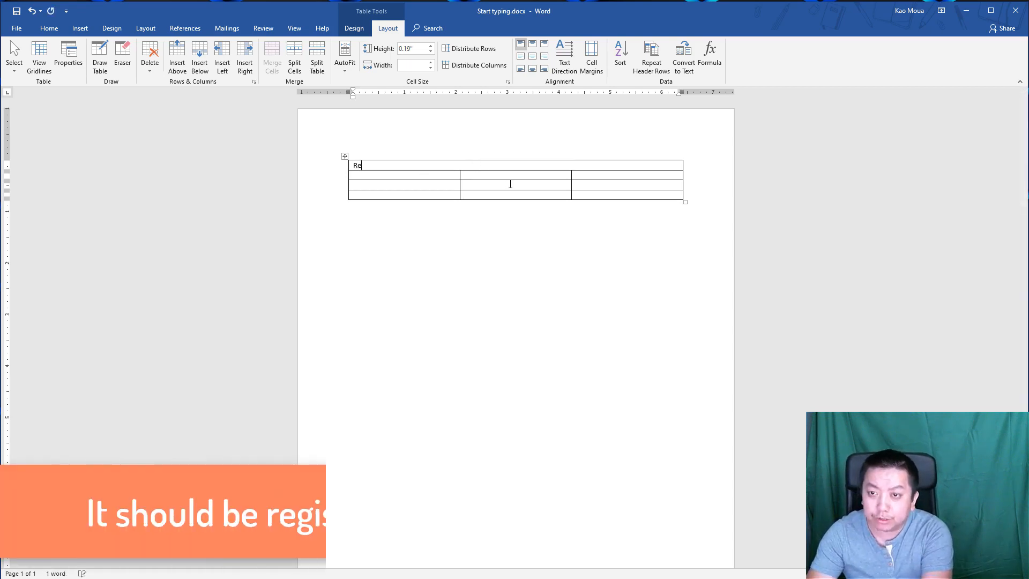
text(gistration Dates)
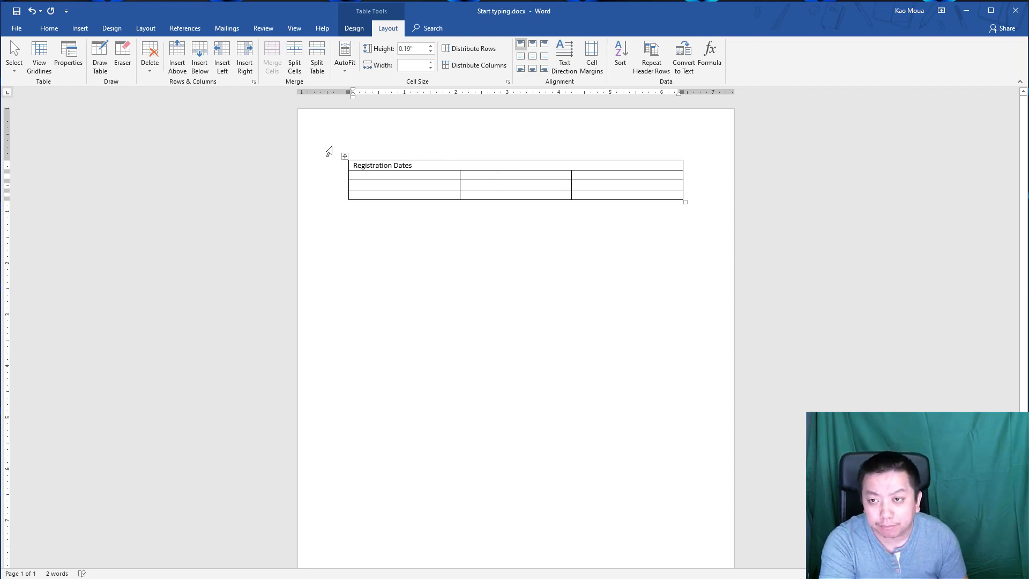
click(434, 147)
click(534, 44)
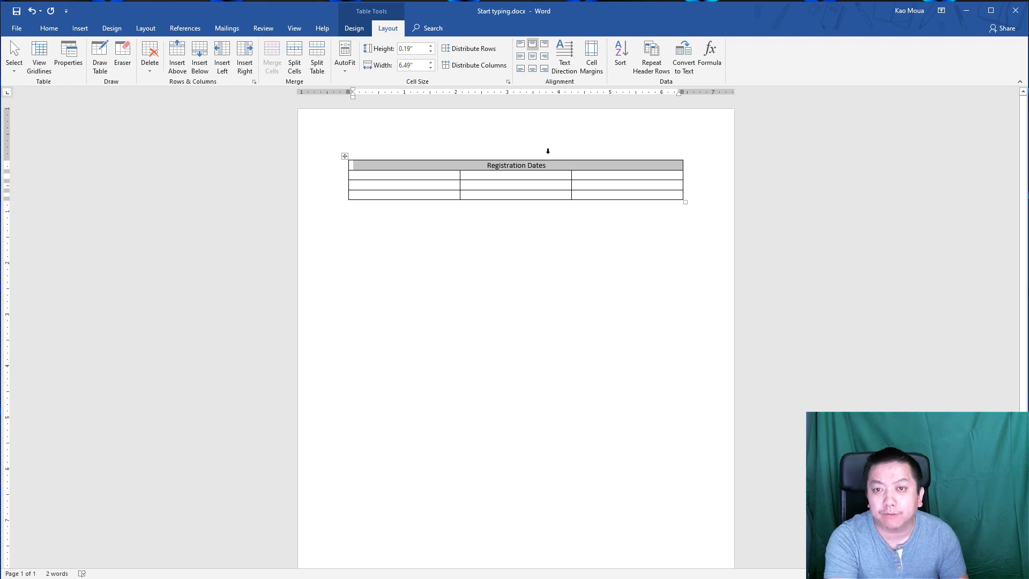
- Set the Registration Dates title text to 22-point font size
click(47, 29)
click(156, 48)
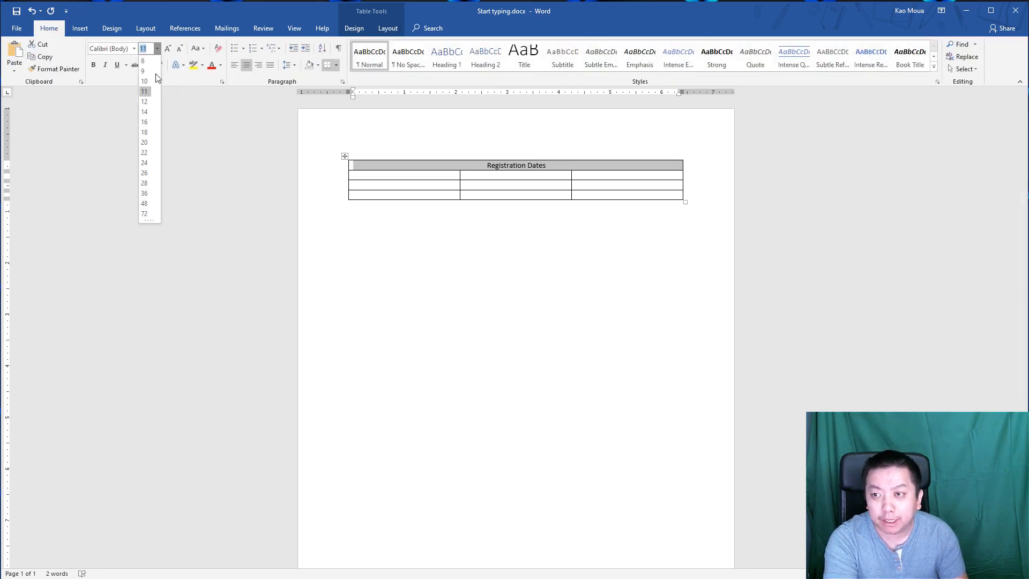
click(144, 153)
click(590, 168)
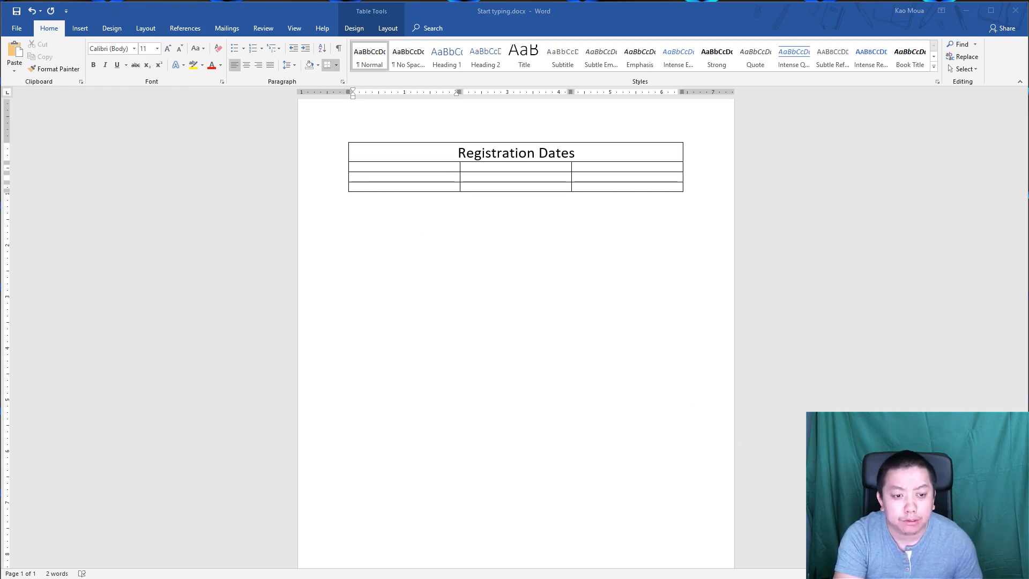
scroll(515, 171, up, 3)
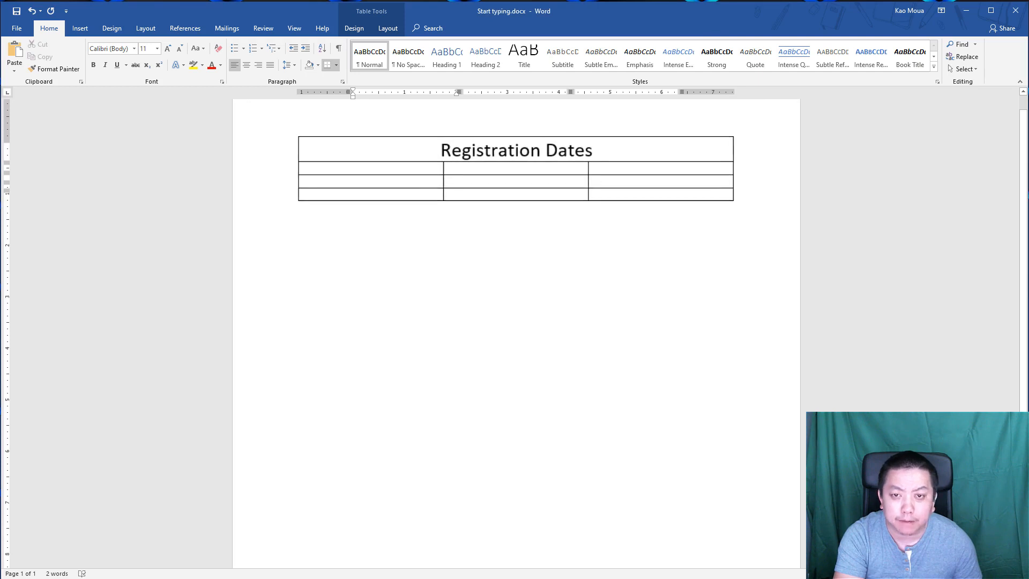
scroll(464, 349, up, 2)
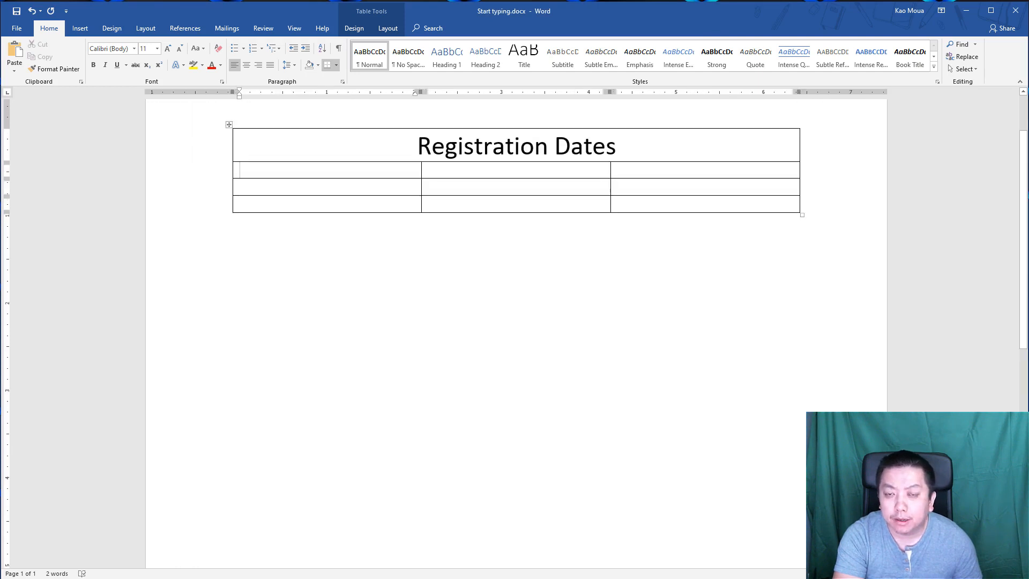
click(243, 170)
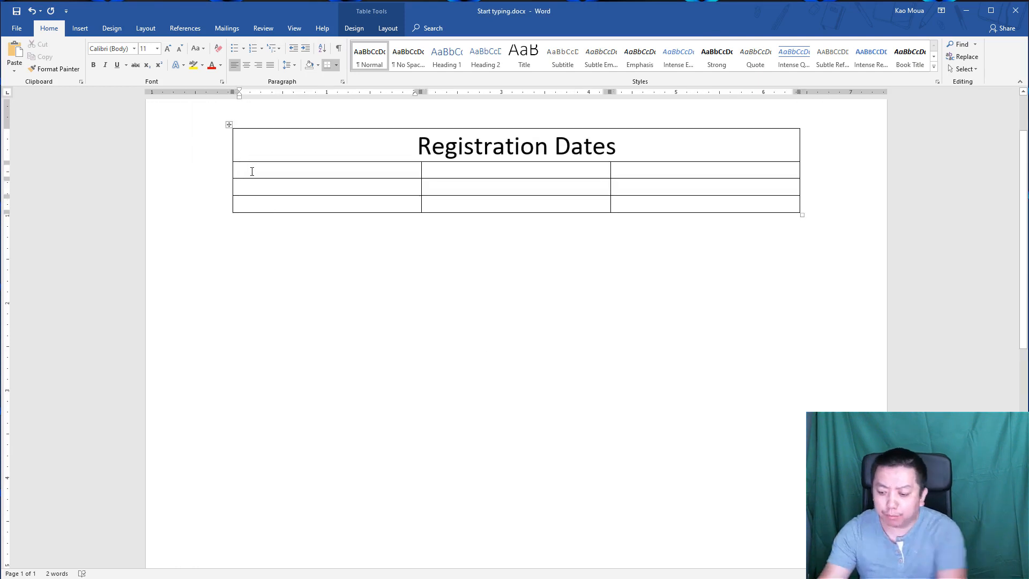
- Label the rows ESL, CTE and HS, and enter 8:00 and Start in the ESL row
text(ESL)
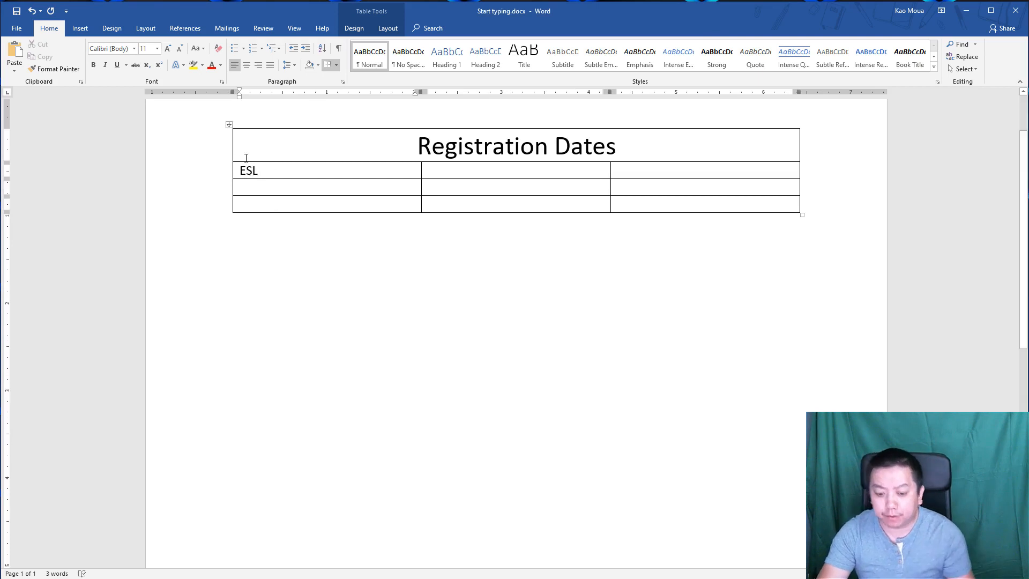
text(CTE)
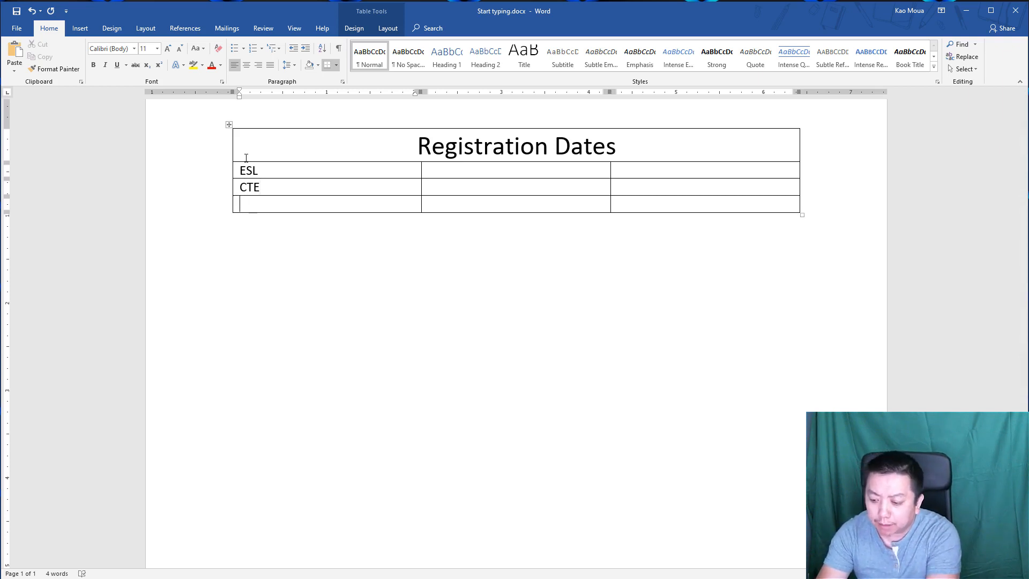
text(HS)
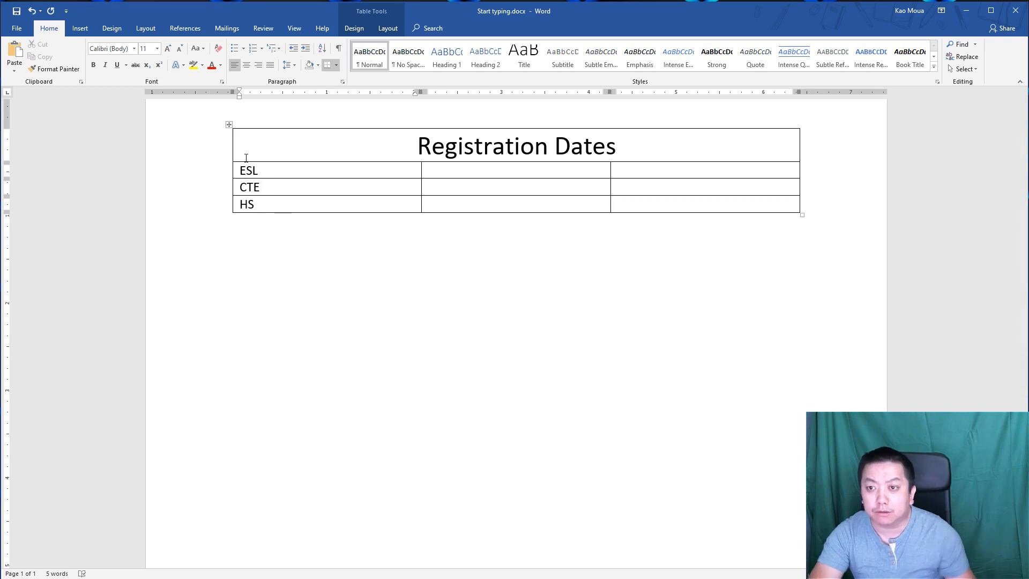
click(470, 172)
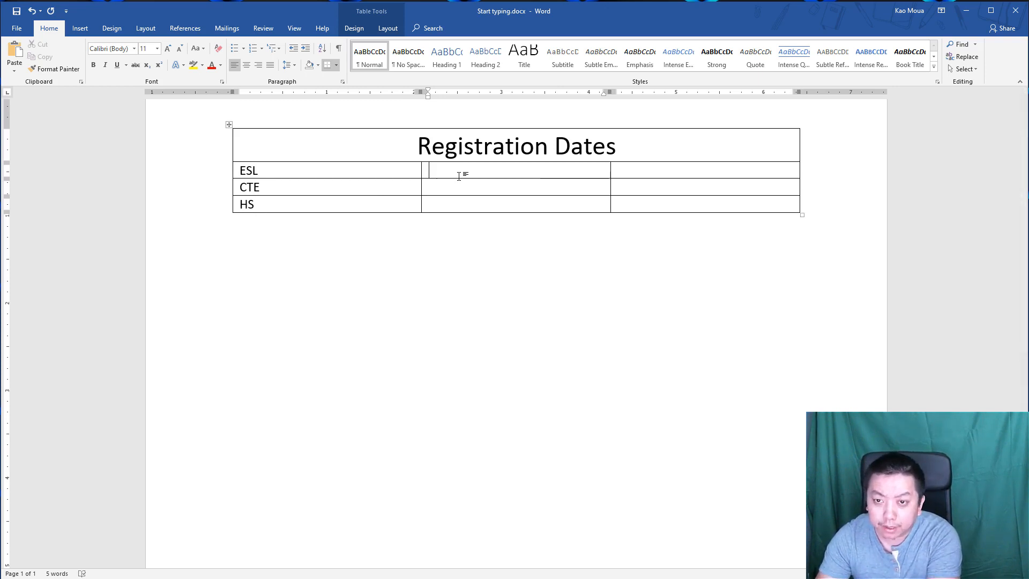
text(8:00)
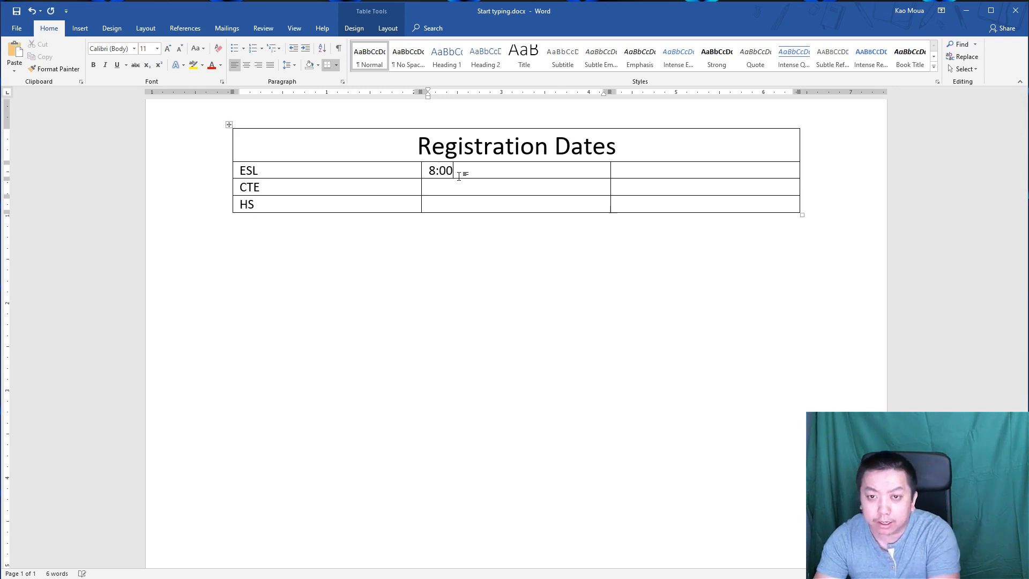
click(620, 171)
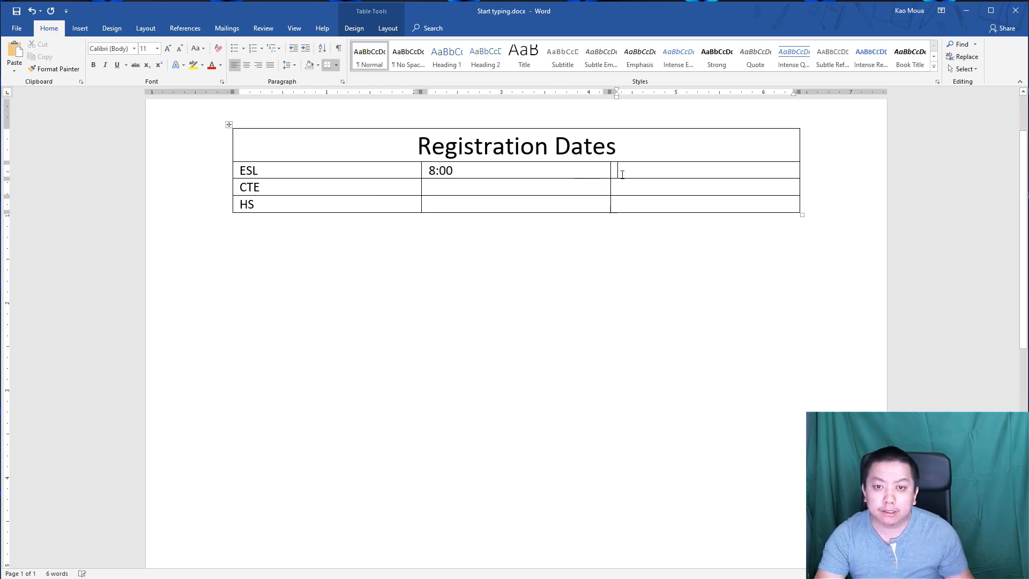
text(Start)
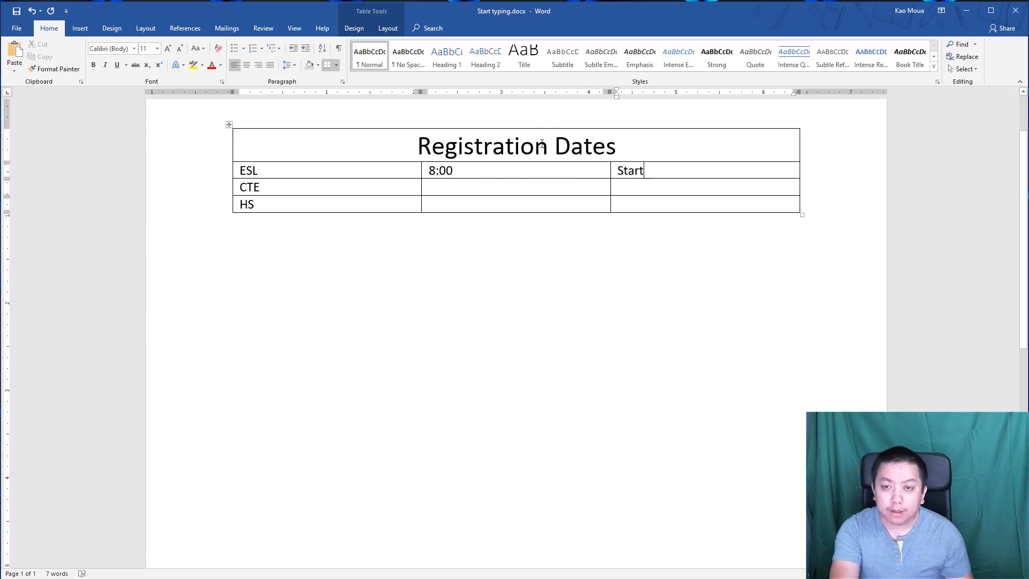
- Add 12:00 under 8:00 and End under Start in the ESL row
click(470, 173)
key(Return)
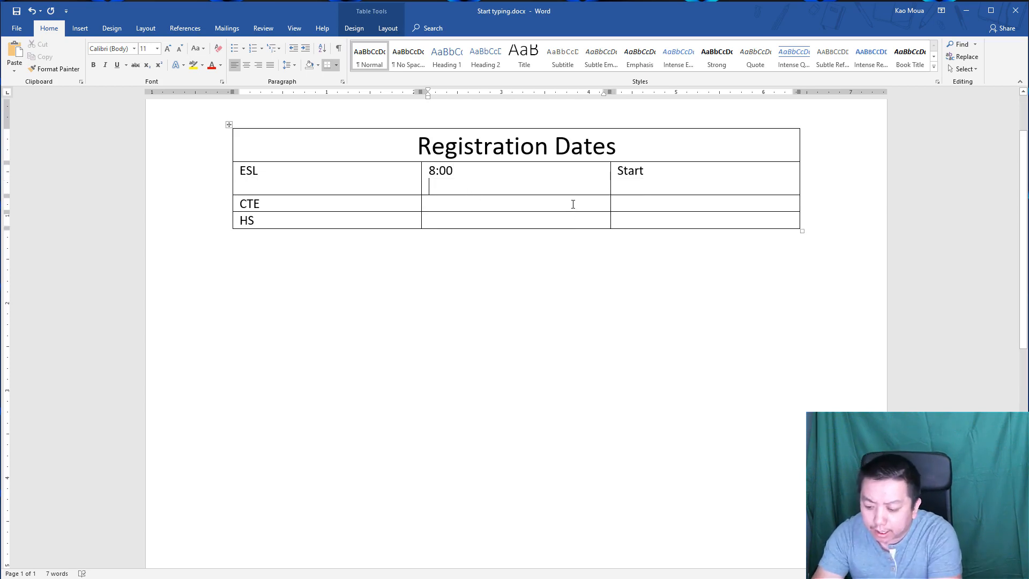
text(END)
key(BackSpace)
key(BackSpace)
key(BackSpace)
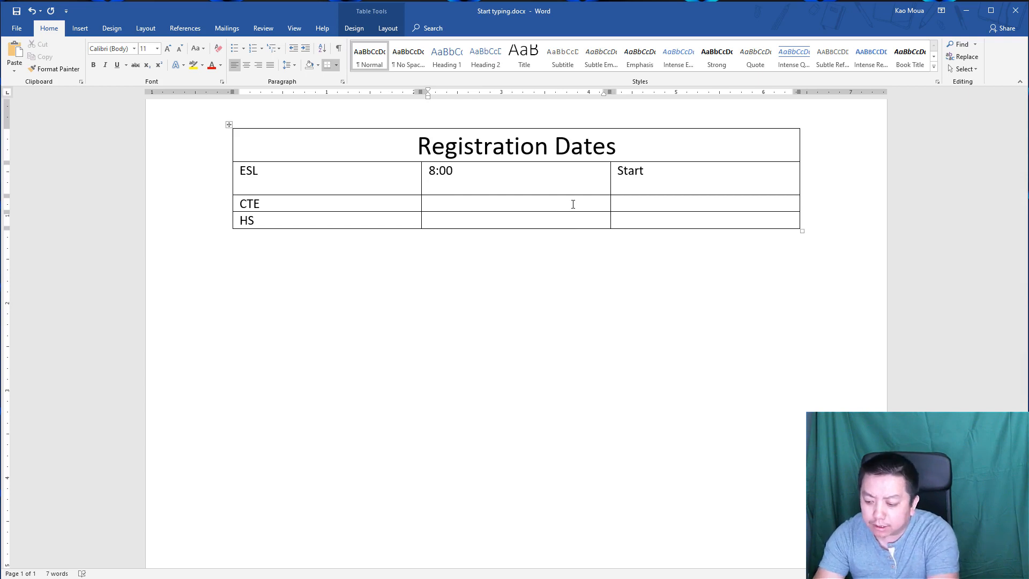
text(12:00)
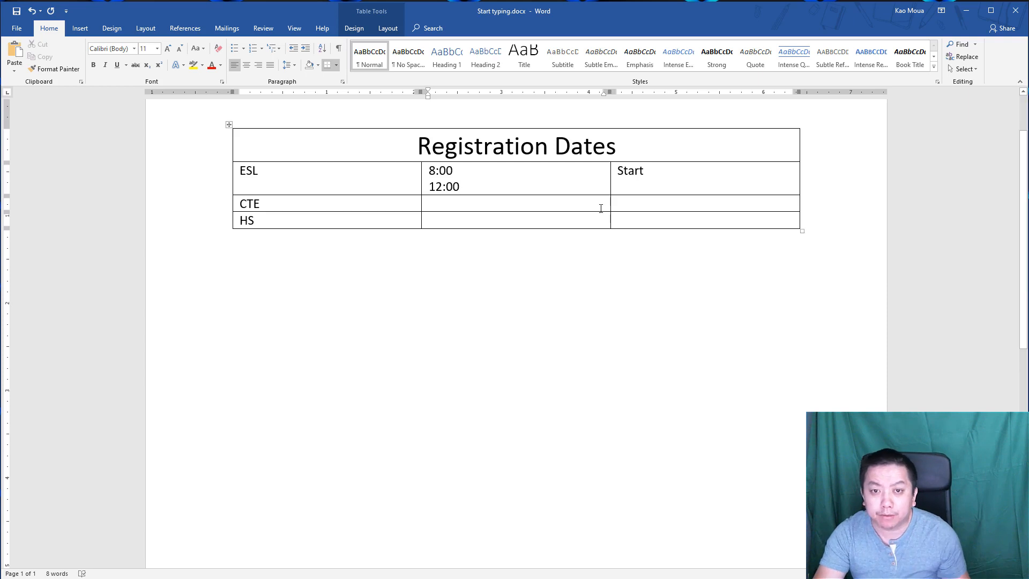
double_click(624, 190)
click(629, 190)
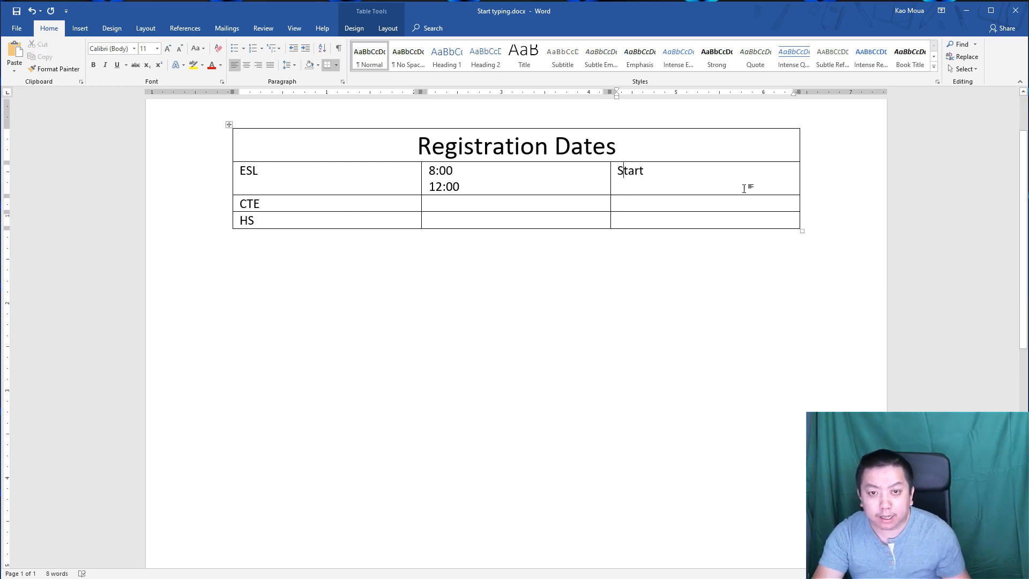
key(Return)
text(End)
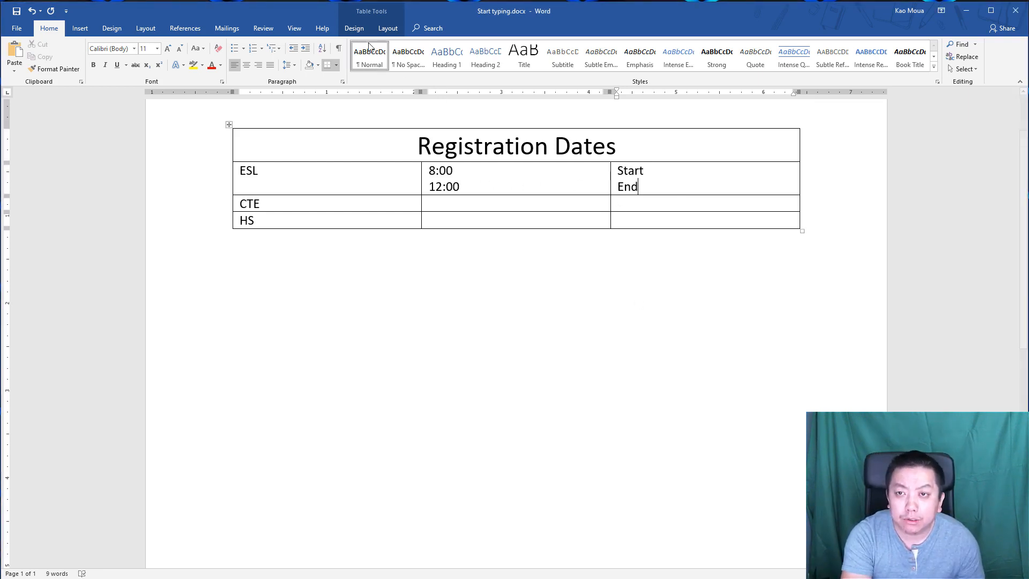
- Remove the left border of the ESL row's Start/End cell
click(354, 29)
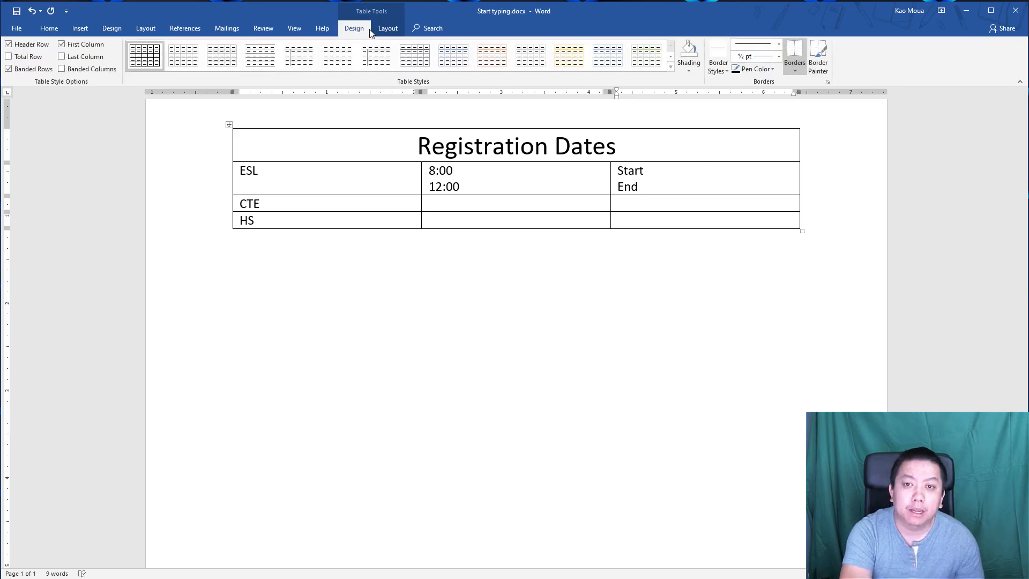
click(795, 68)
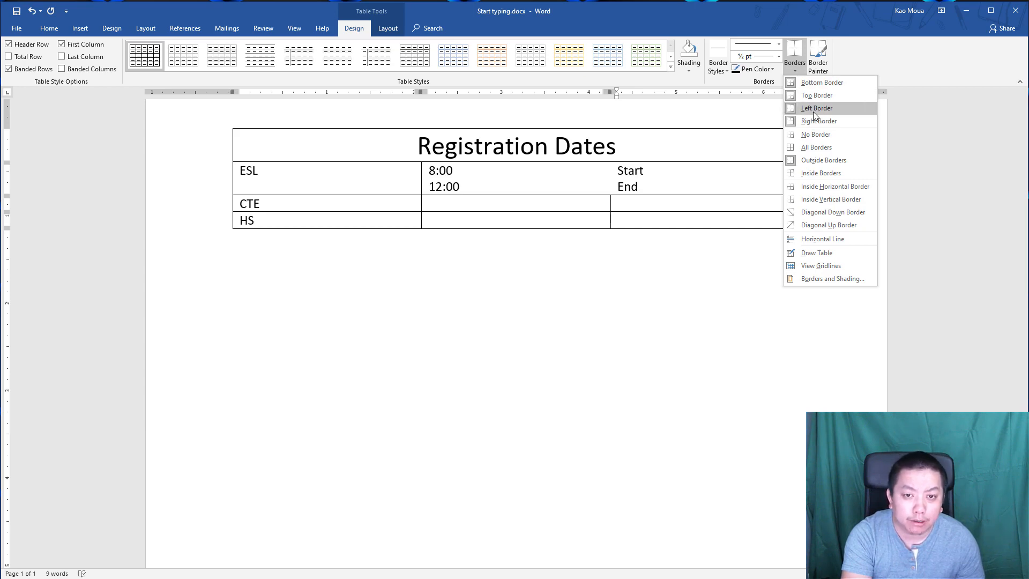
click(812, 111)
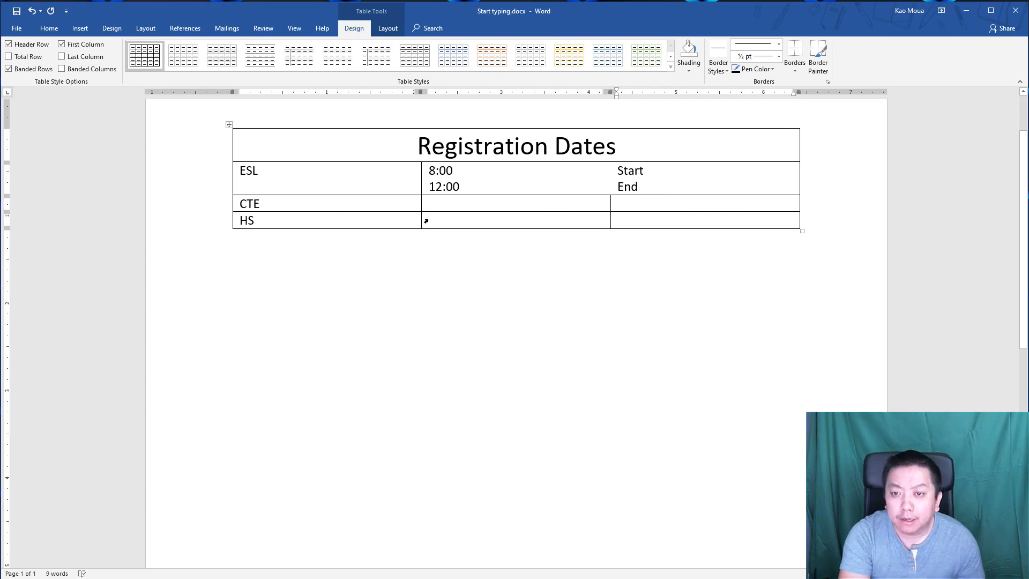
click(439, 205)
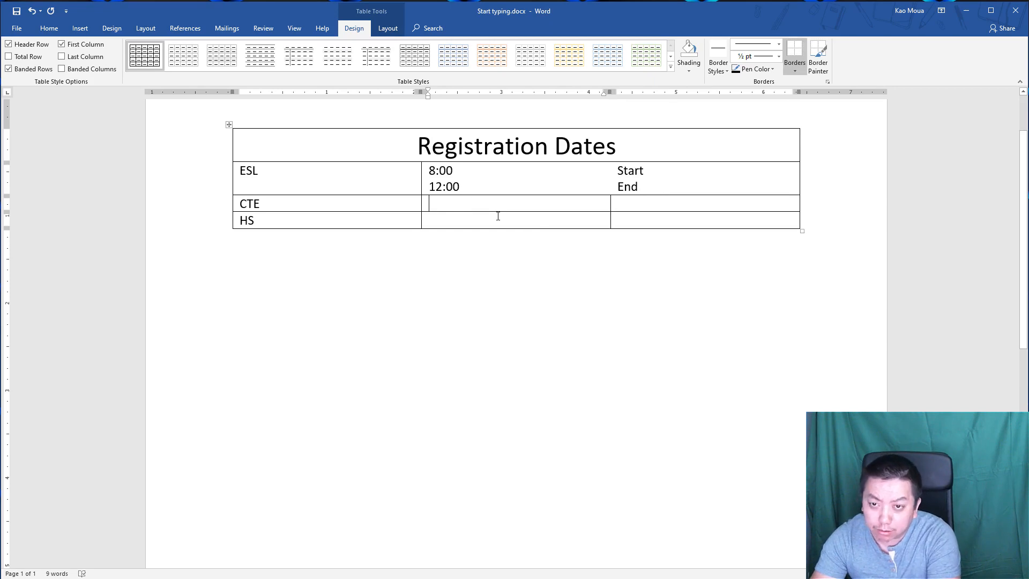
- Fill the CTE row with 12:00/3:00 and Start/End, removing the Start/End cell's left border
text(12:00)
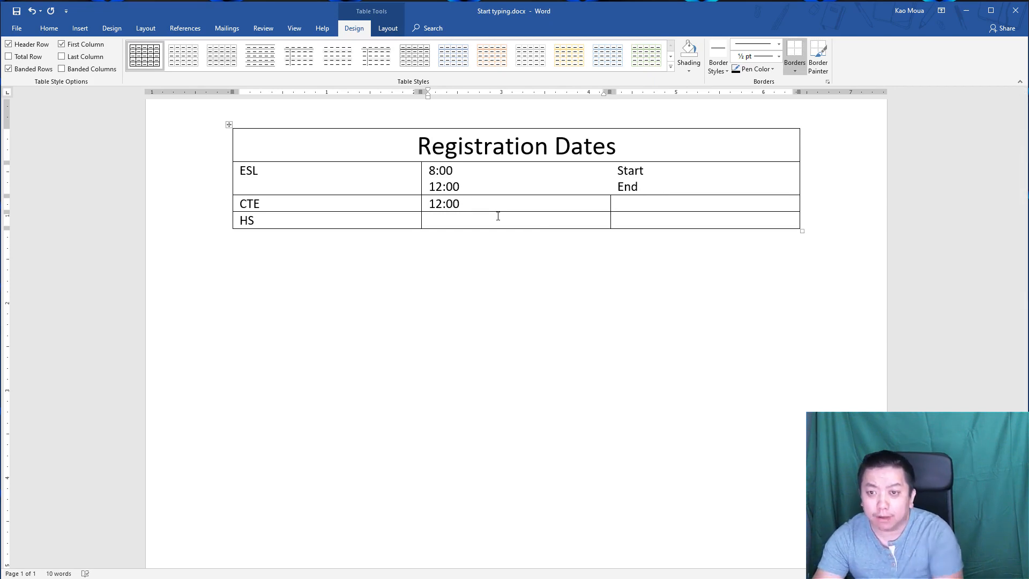
key(Tab)
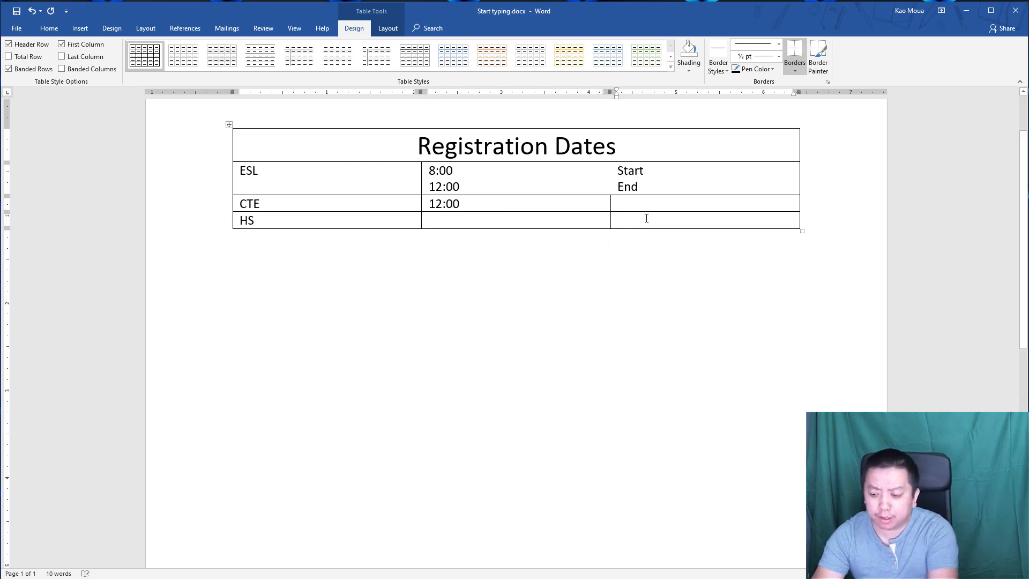
text(Start)
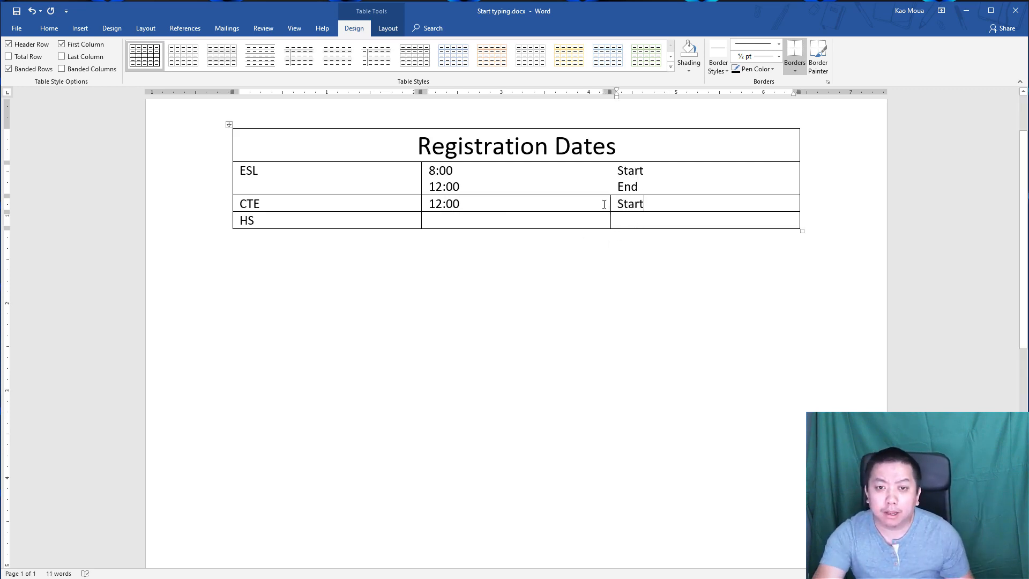
click(486, 199)
key(Return)
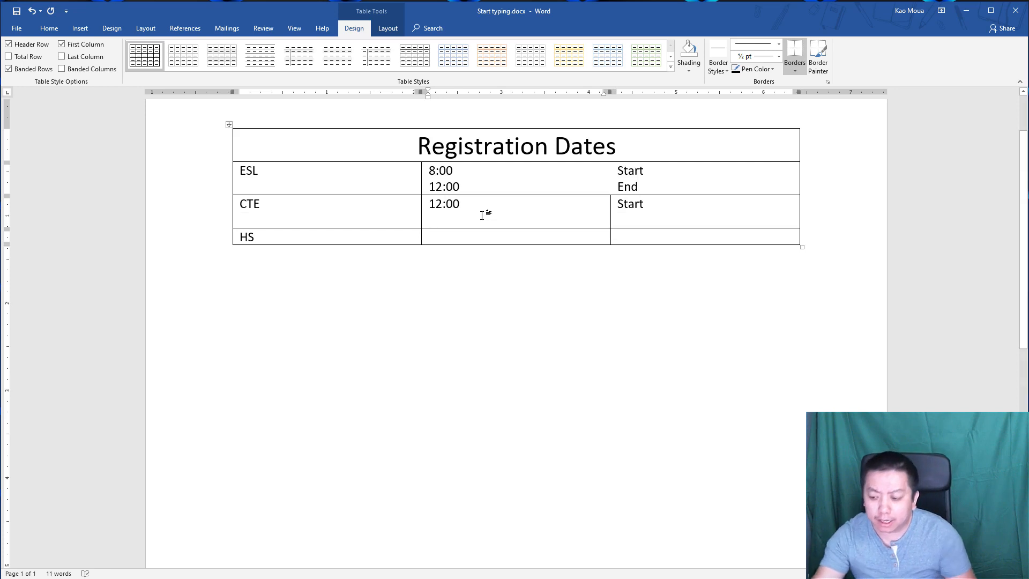
text(3)
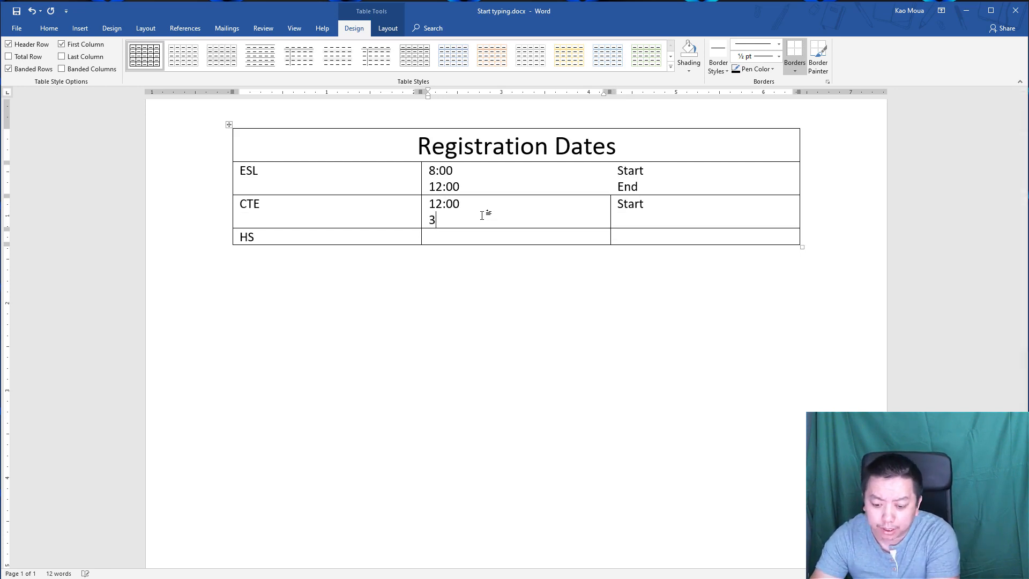
text(:00)
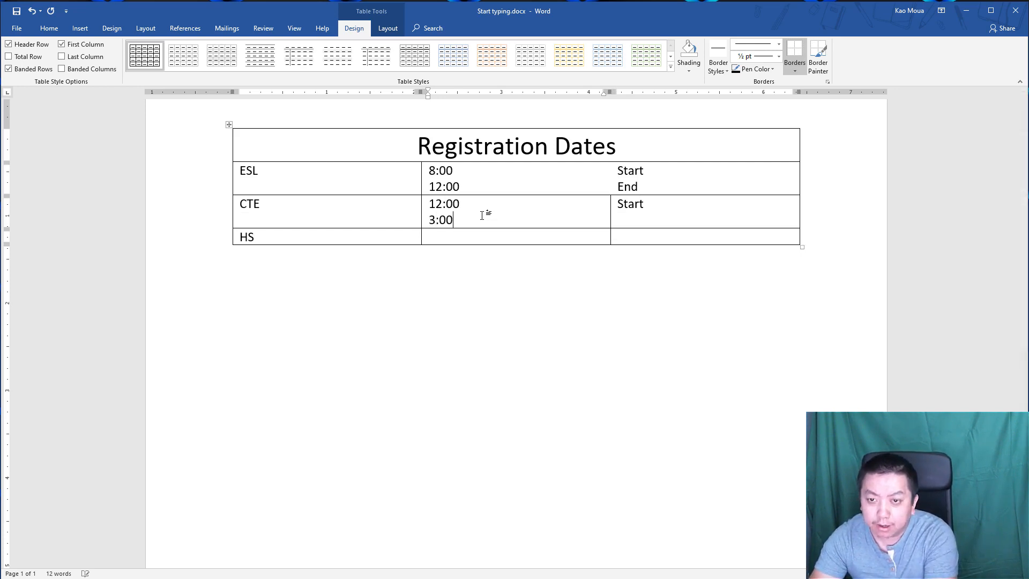
key(Tab)
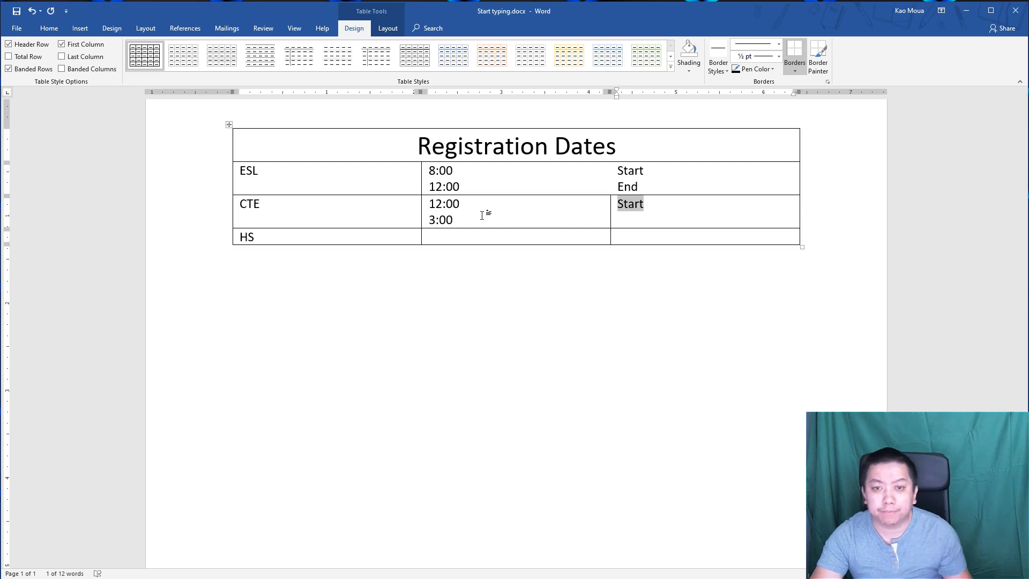
click(630, 224)
click(663, 213)
key(Return)
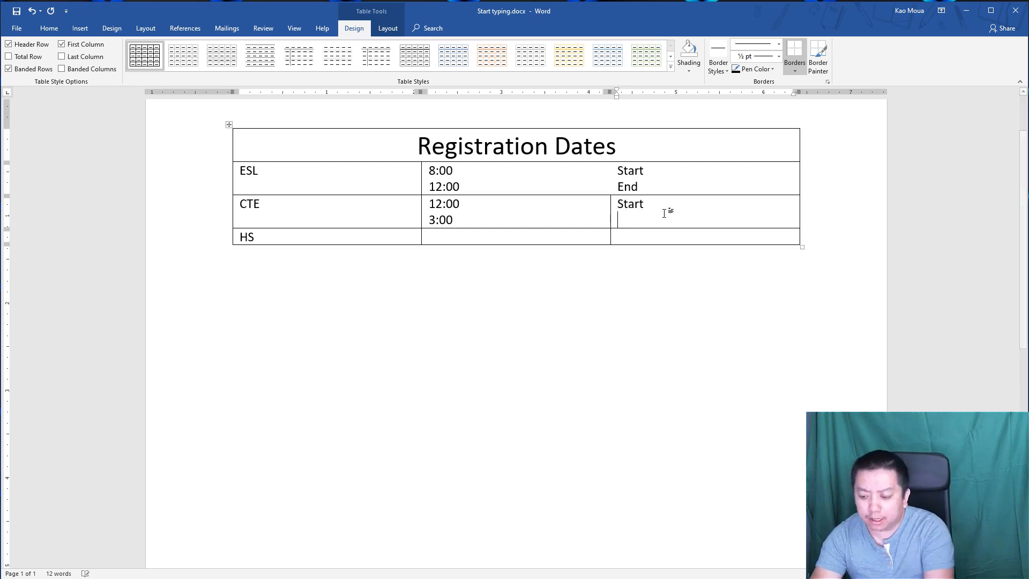
text(End)
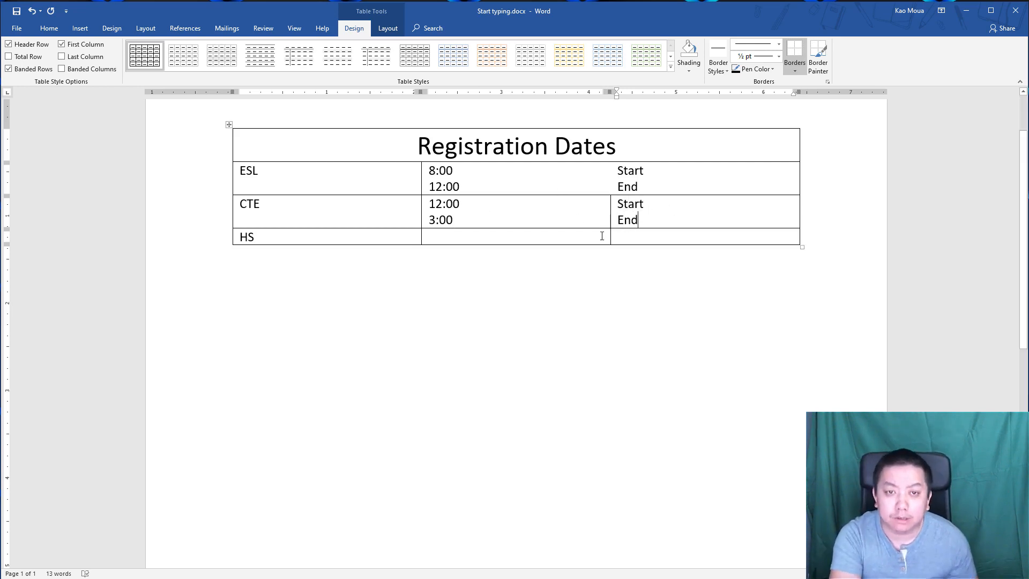
click(795, 69)
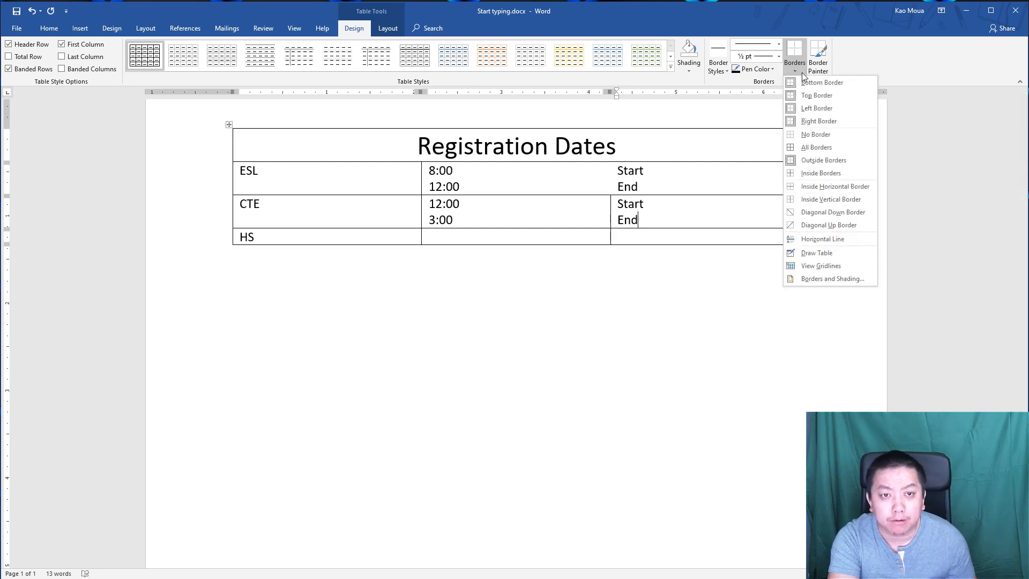
click(821, 110)
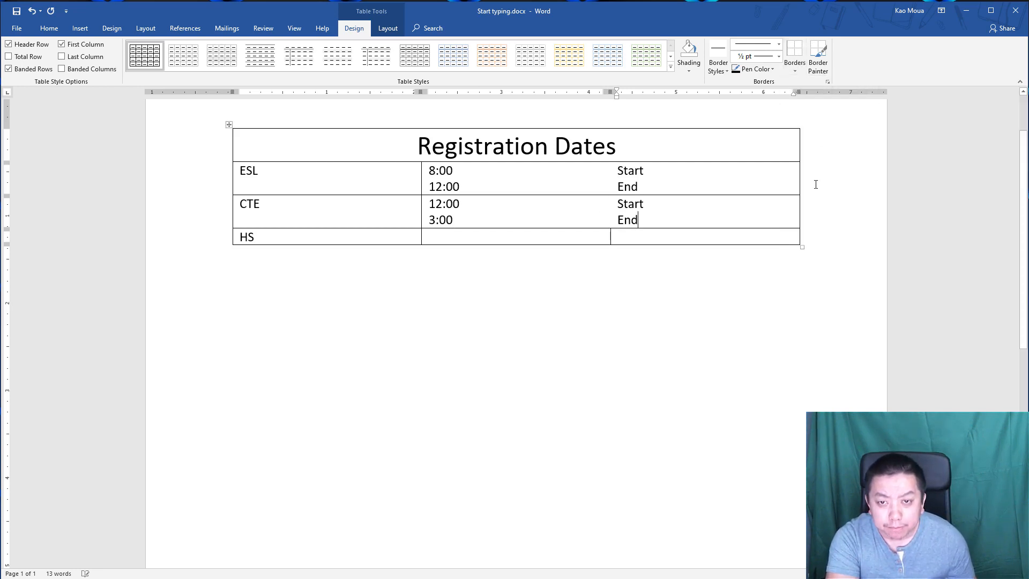
- Enter 3:00/6:00 and Start/End in the HS row
click(453, 237)
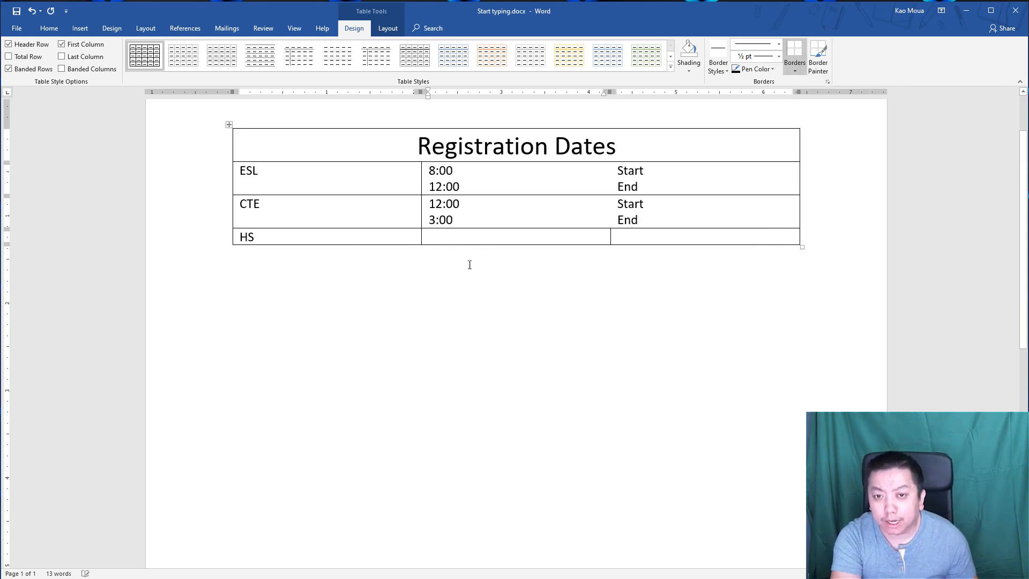
text(3)
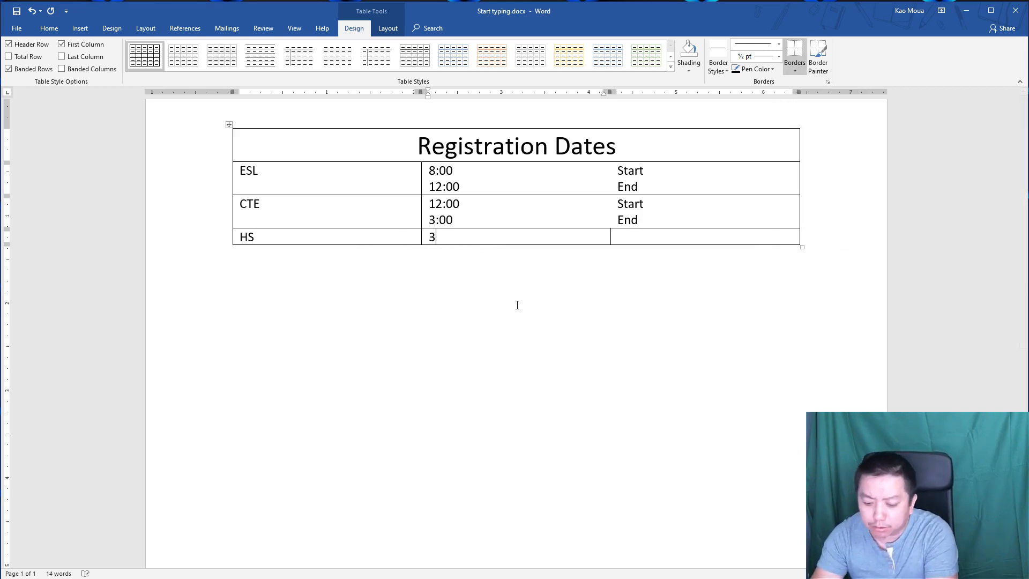
text(:00)
key(Return)
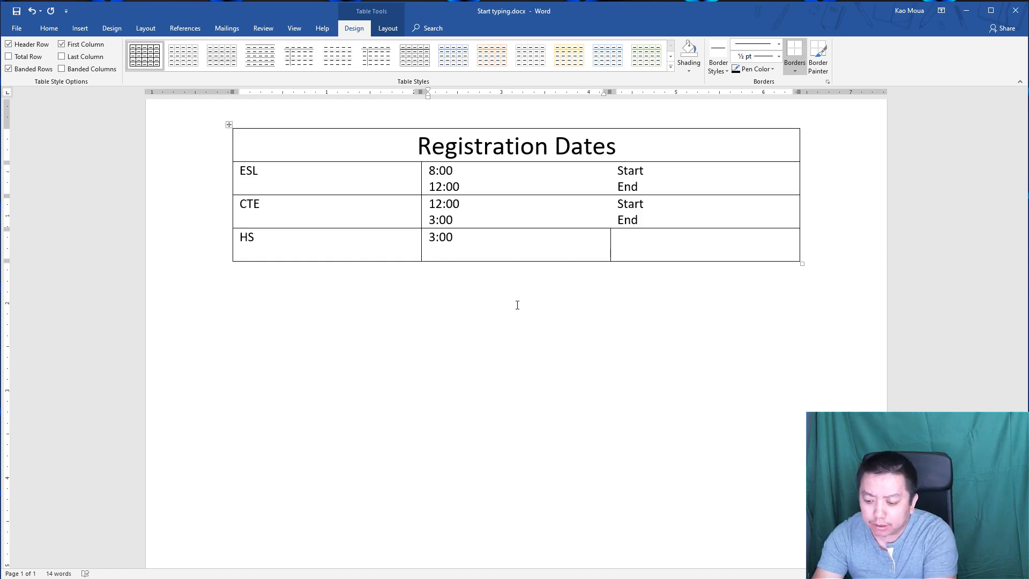
text(6:00)
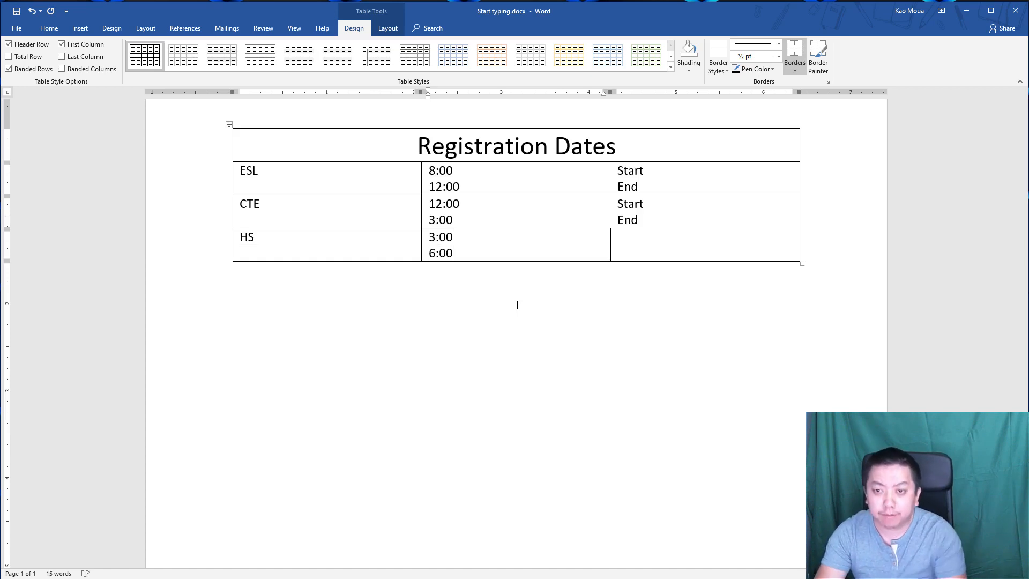
click(640, 240)
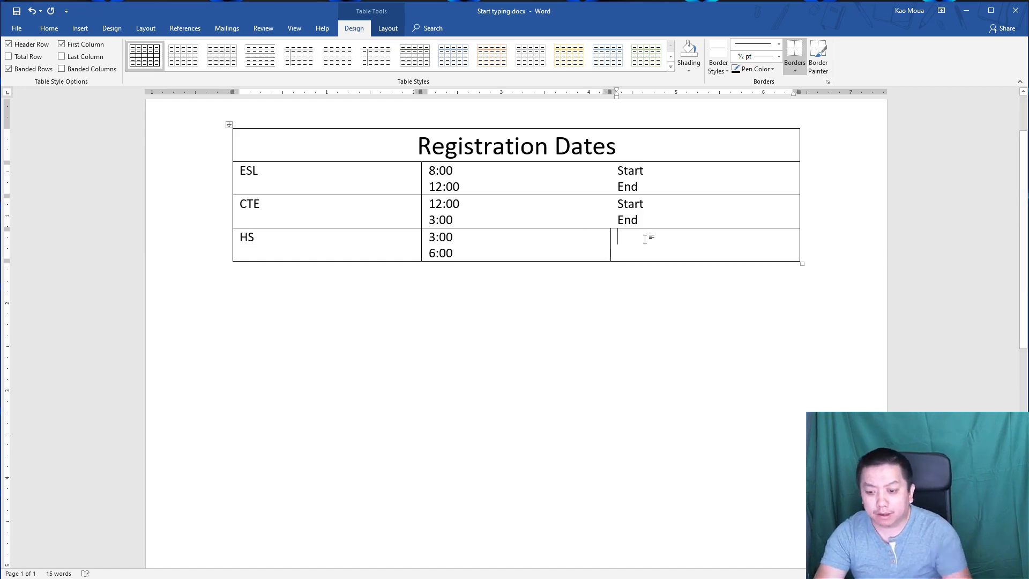
text(Start)
key(Return)
text(End)
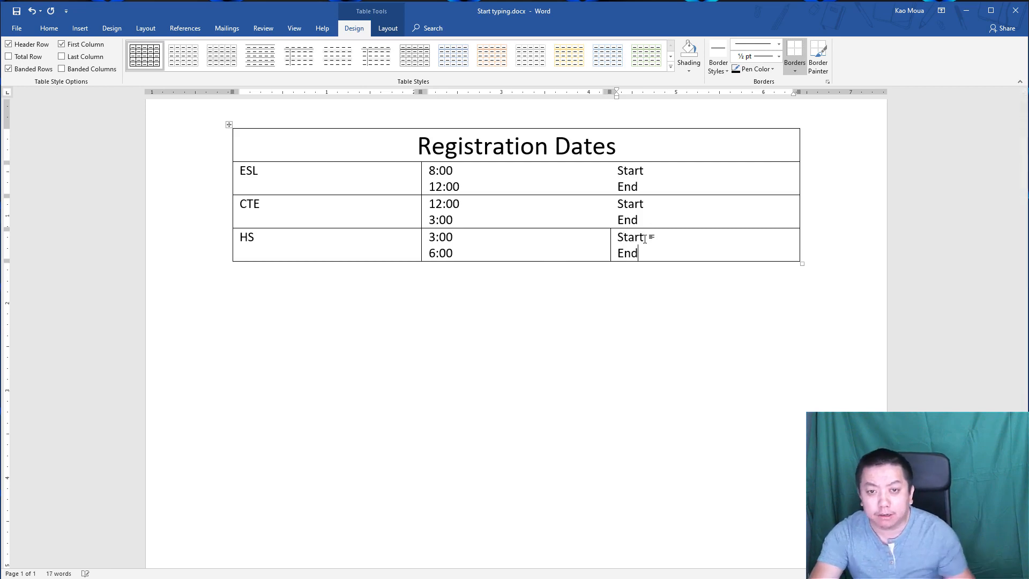
- Remove the left border of the HS row's Start/End cell
click(795, 71)
click(820, 109)
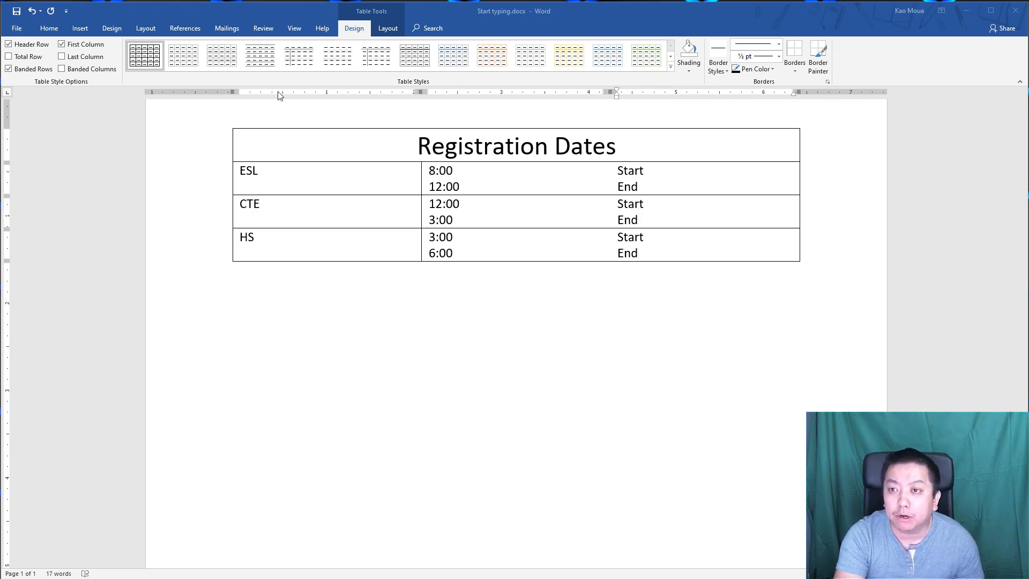
click(294, 29)
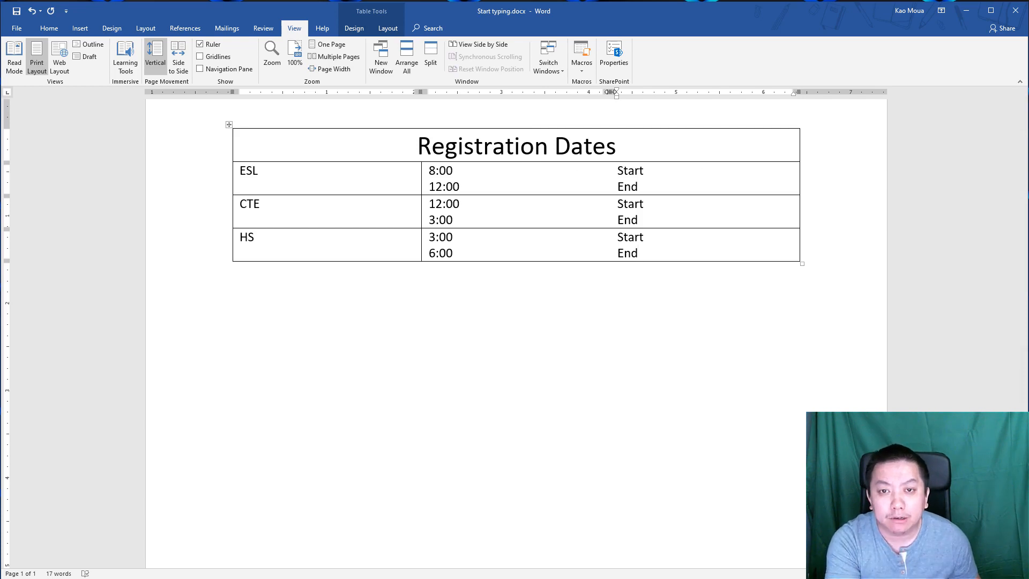
- Narrow the third column toward the times, restore full table width, and heighten title and ESL rows
drag(609, 92, 492, 98)
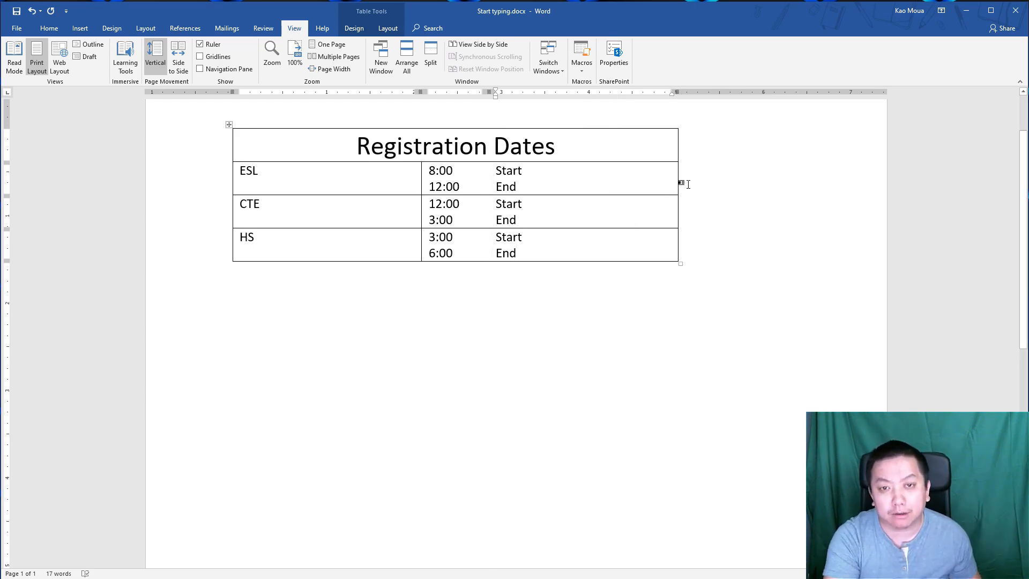
drag(676, 92, 803, 92)
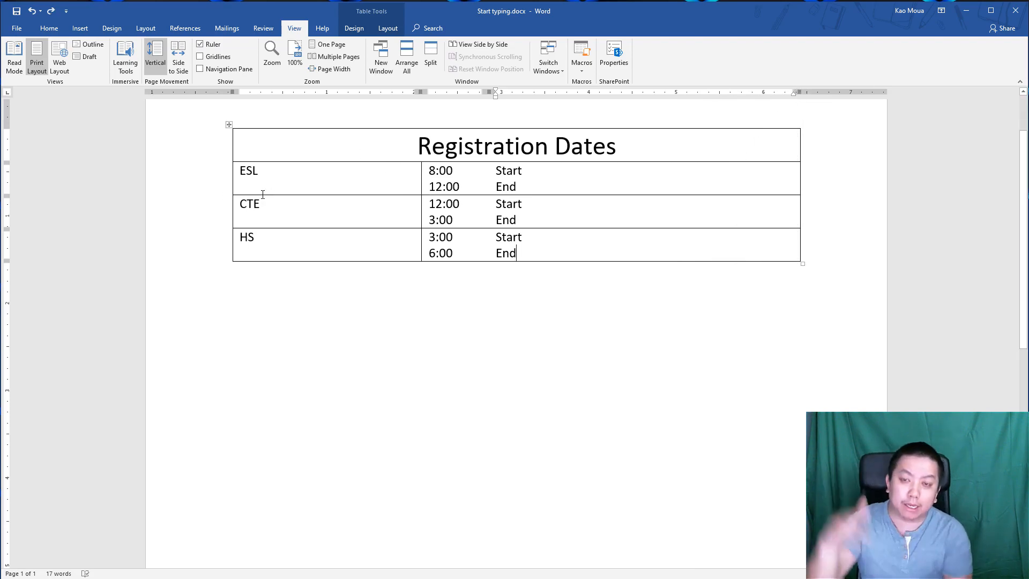
click(22, 193)
click(261, 207)
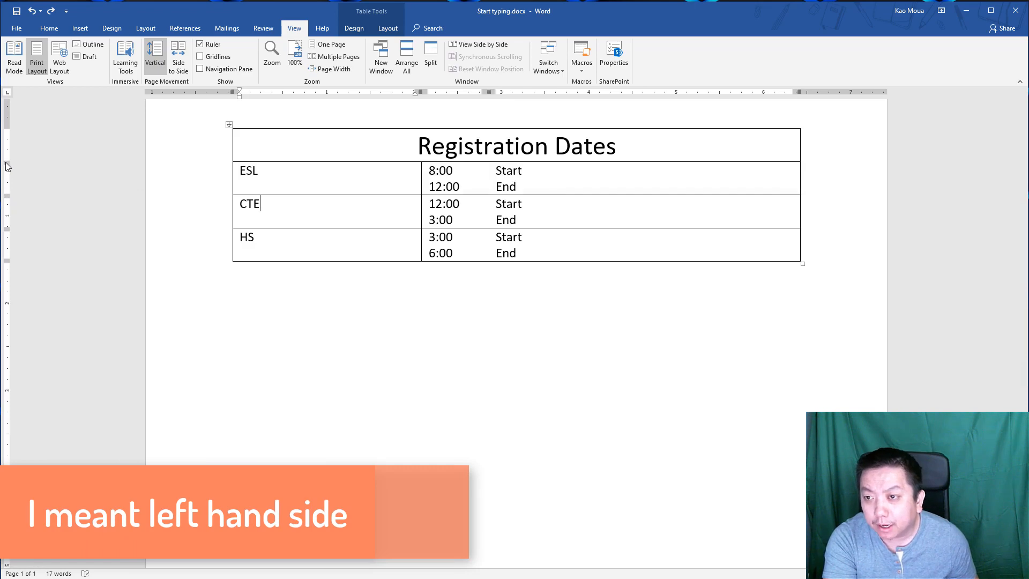
mouse_move(7, 166)
mouse_down()
mouse_move(6, 211)
mouse_move(7, 195)
mouse_up()
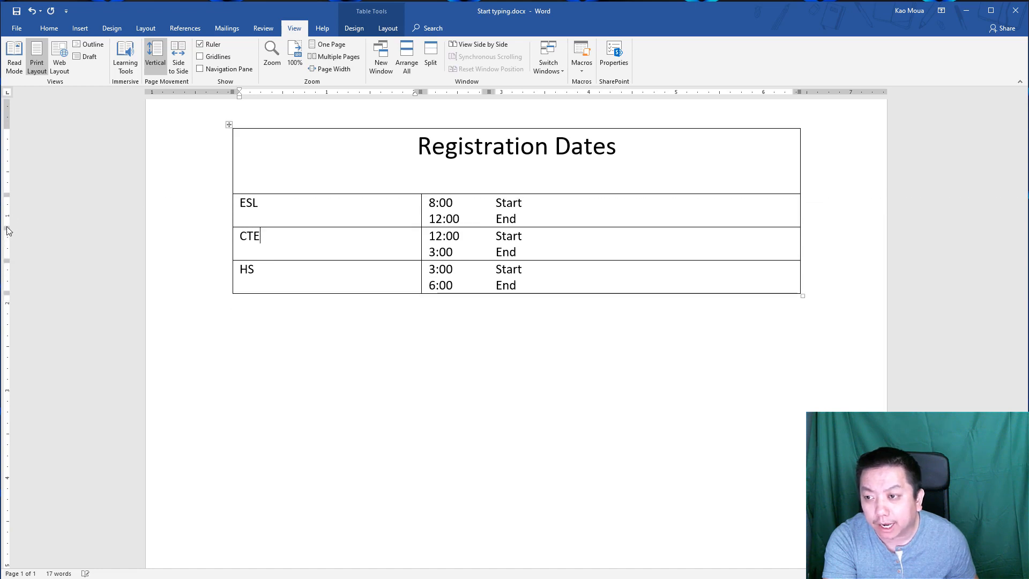
drag(6, 231, 4, 259)
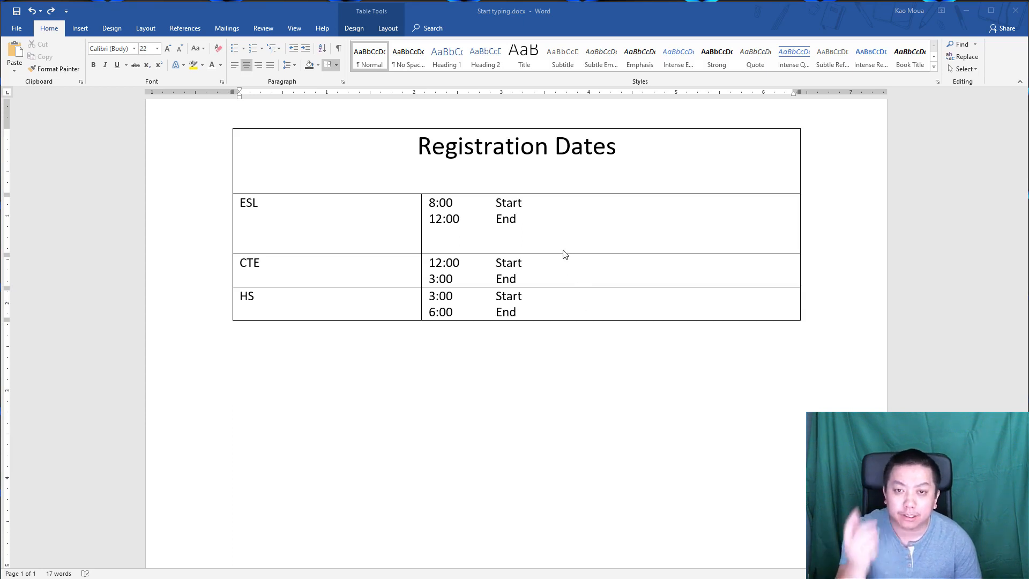
- Shade the Registration Dates title row dark grey
click(444, 152)
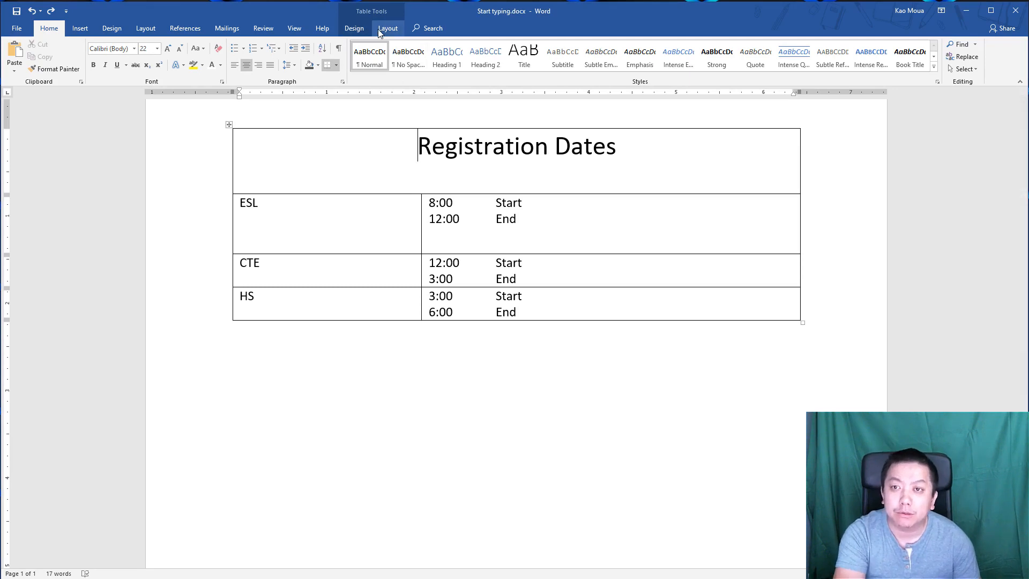
click(355, 31)
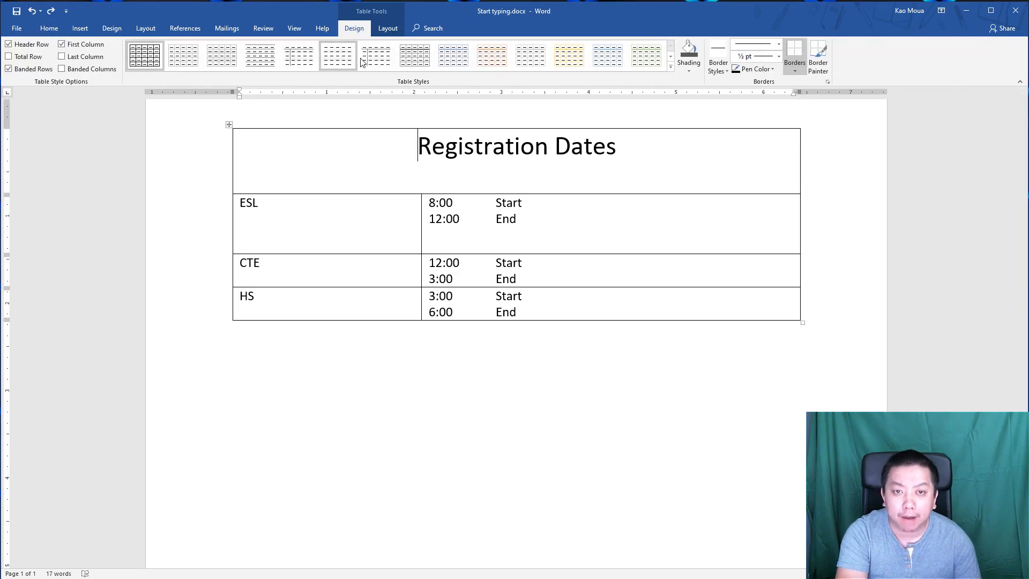
click(689, 68)
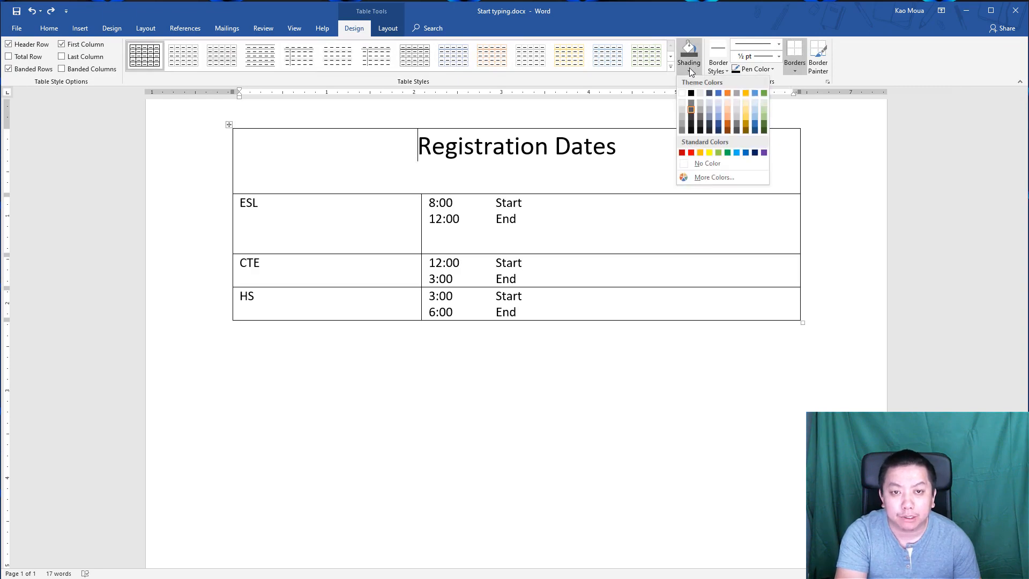
click(691, 117)
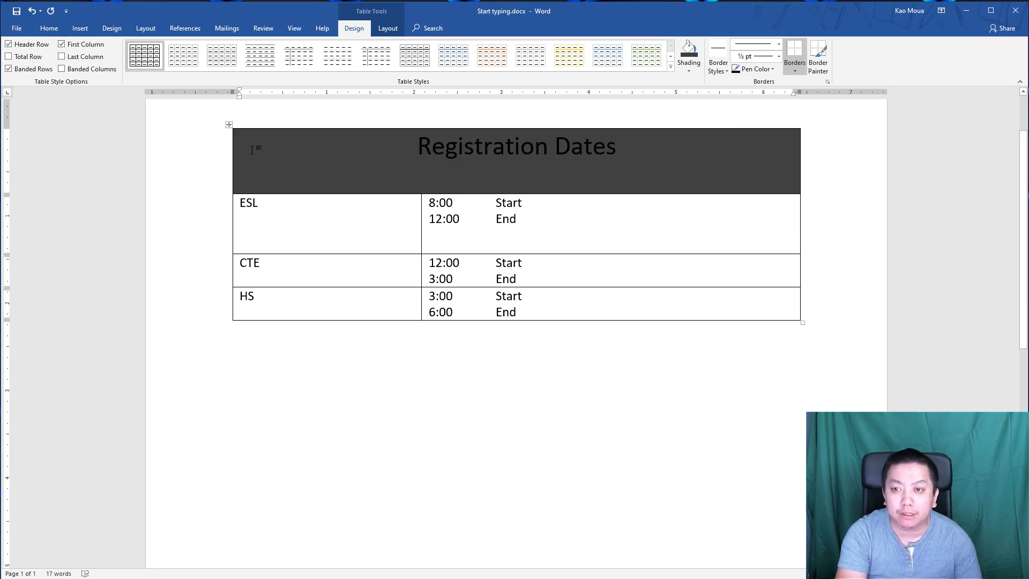
- Make the Registration Dates title text white
drag(355, 149, 635, 145)
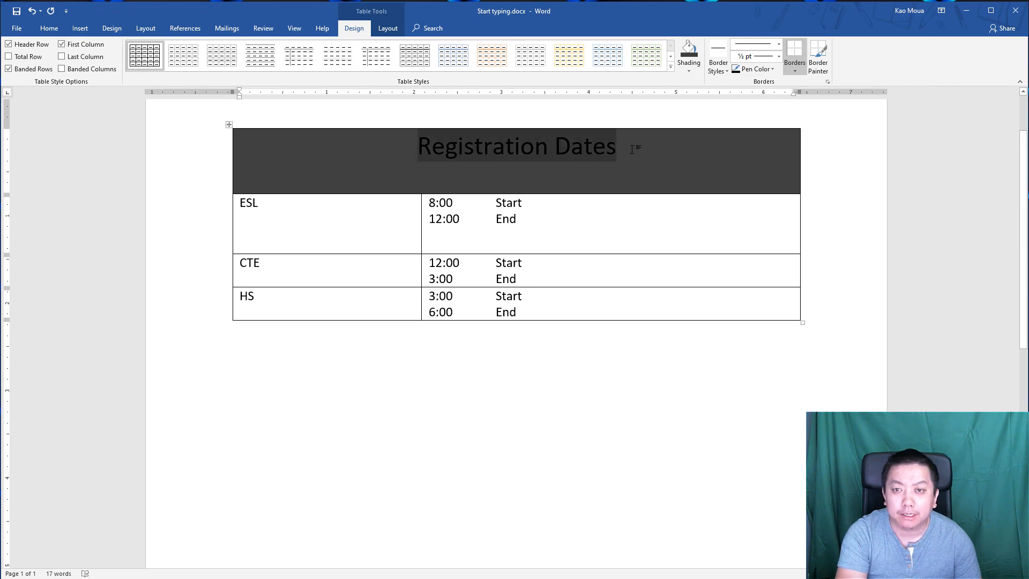
click(49, 28)
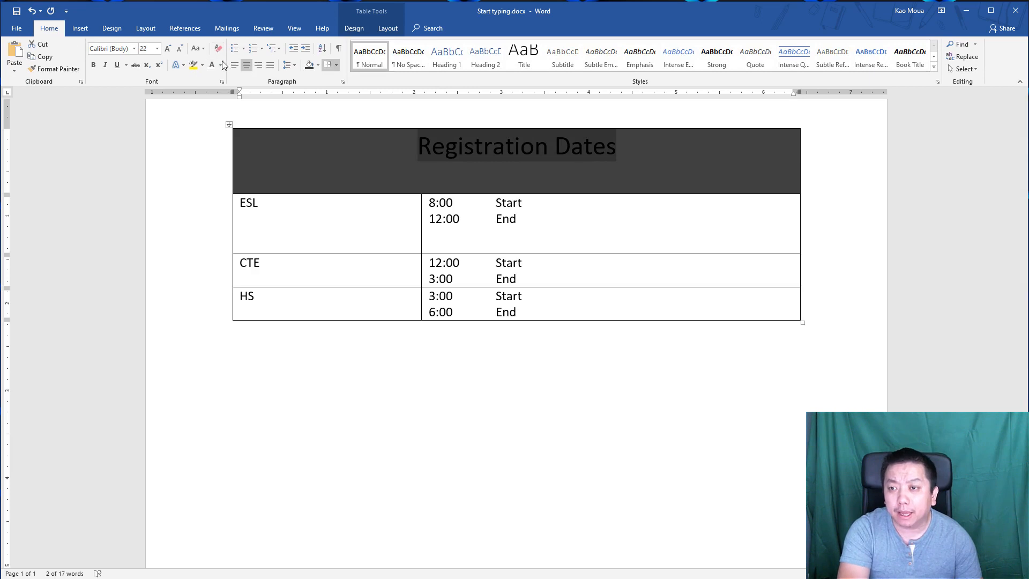
click(221, 65)
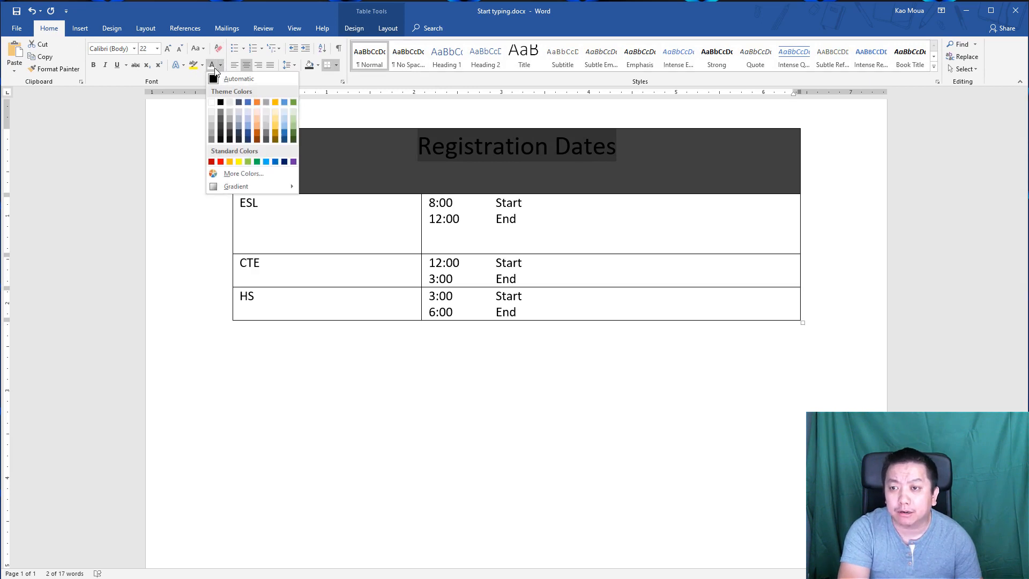
click(211, 102)
click(632, 153)
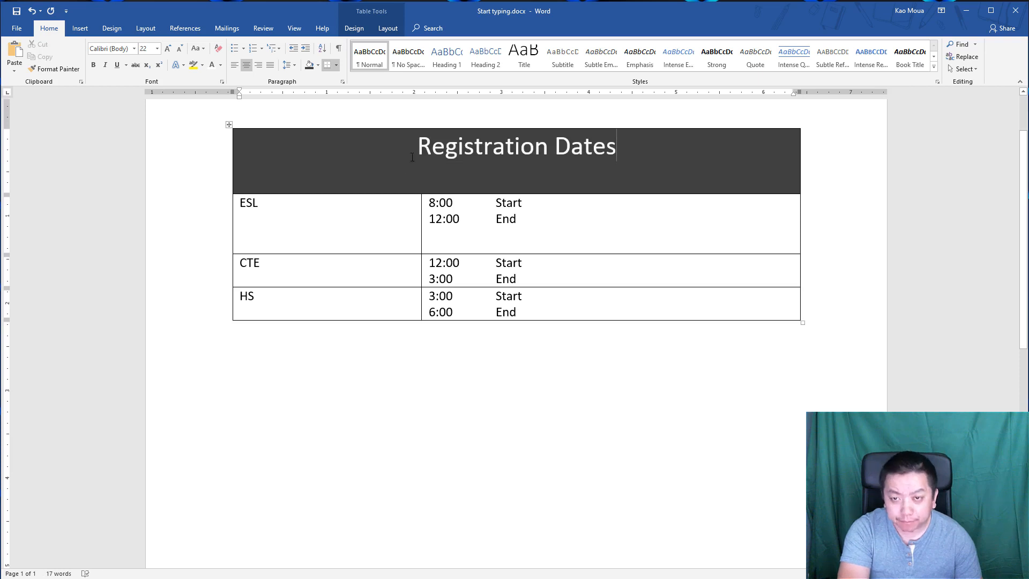